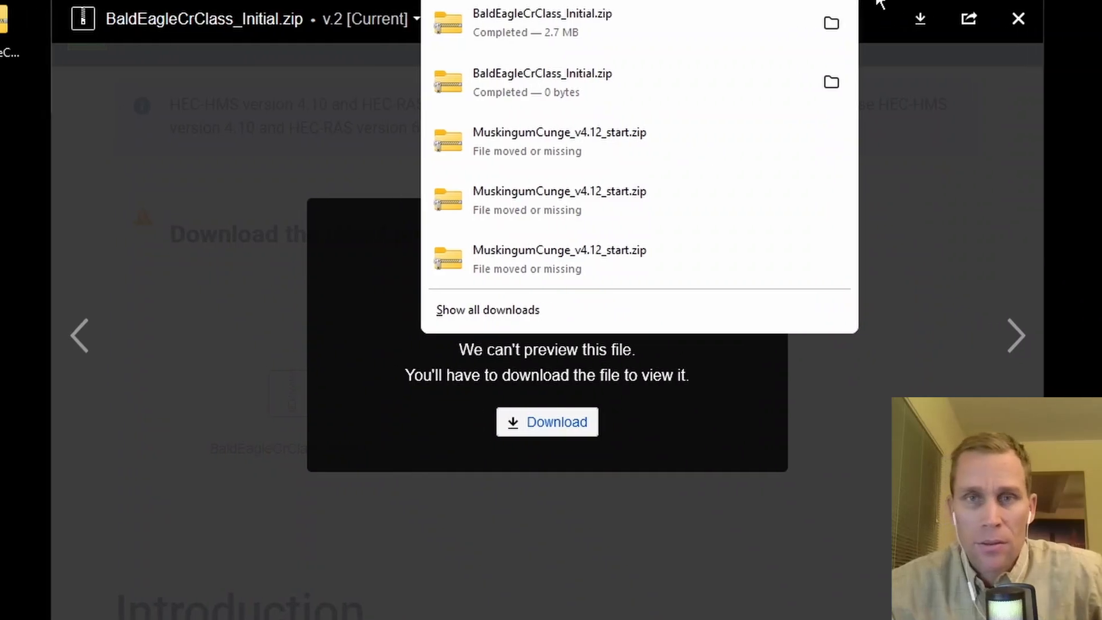
Close the download list and file preview, and open the downloaded BaldEagleCrClass_Initial.zip from the desktop.
{"action": "left_click", "coordinate": [502, 19]}
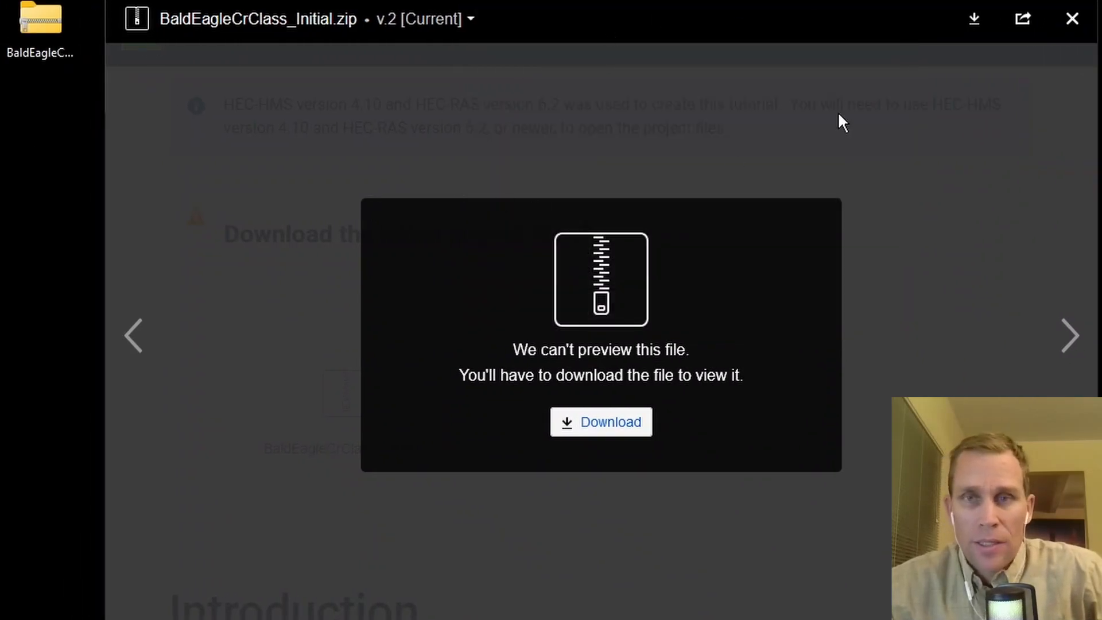
{"action": "left_click", "coordinate": [1072, 18]}
{"action": "left_click", "coordinate": [39, 30]}
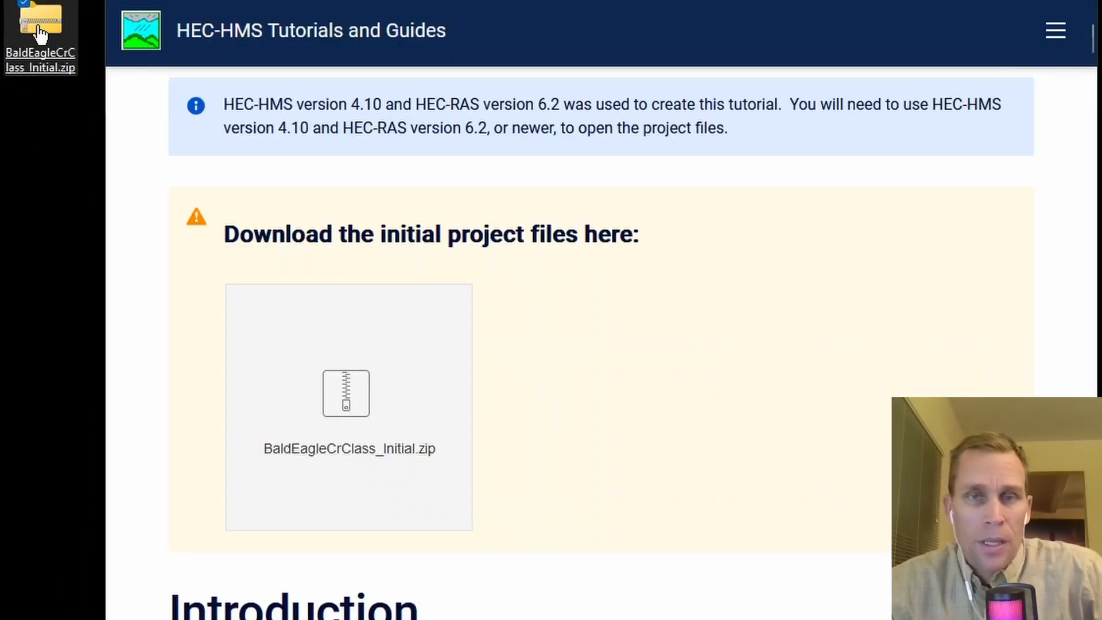
{"action": "left_click_drag", "start_coordinate": [894, 124], "coordinate": [824, 0]}
Copy the HEC-HMS and HEC-RAS folders from the archive into the empty project folder and close the archive window.
{"action": "key", "text": "ctrl+a"}
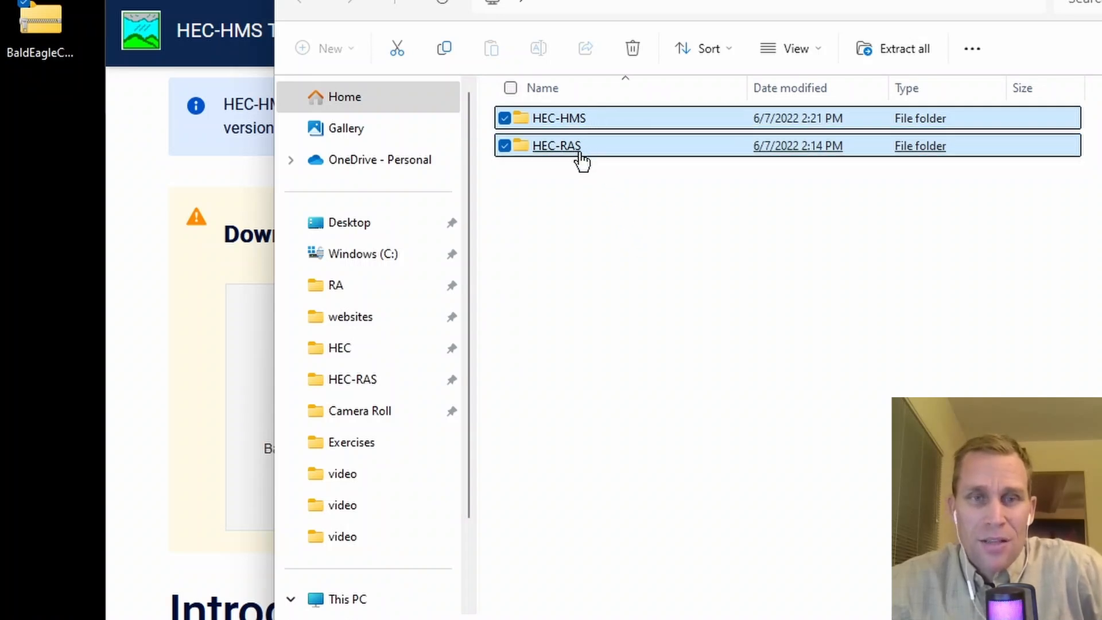
{"action": "left_click_drag", "start_coordinate": [660, 0], "coordinate": [743, 0]}
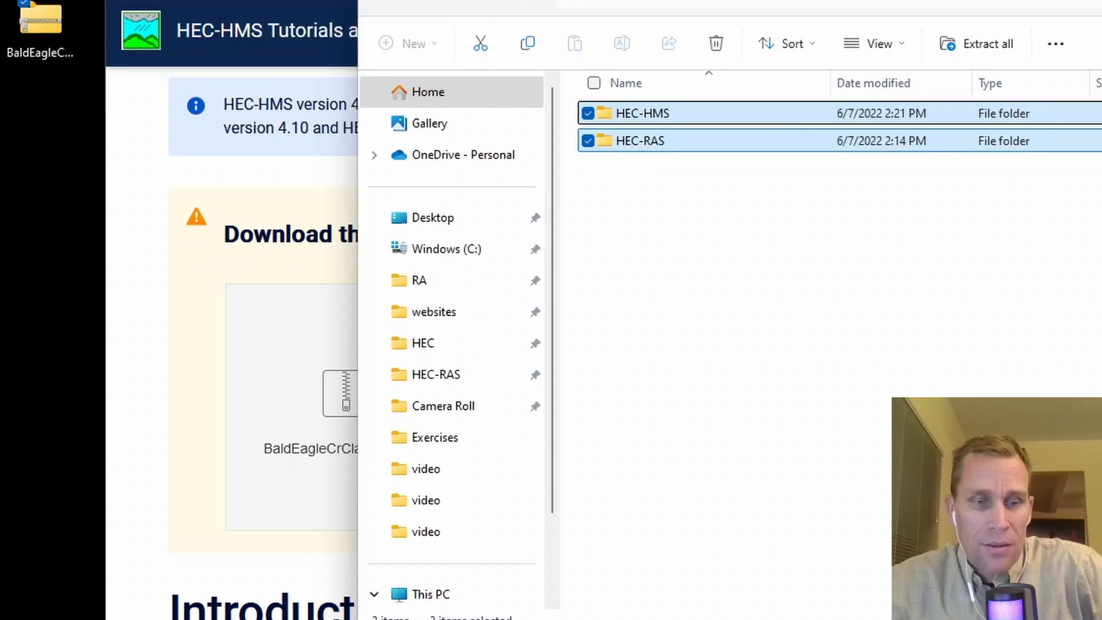
{"action": "mouse_move", "coordinate": [237, 619]}
{"action": "left_click", "coordinate": [147, 617]}
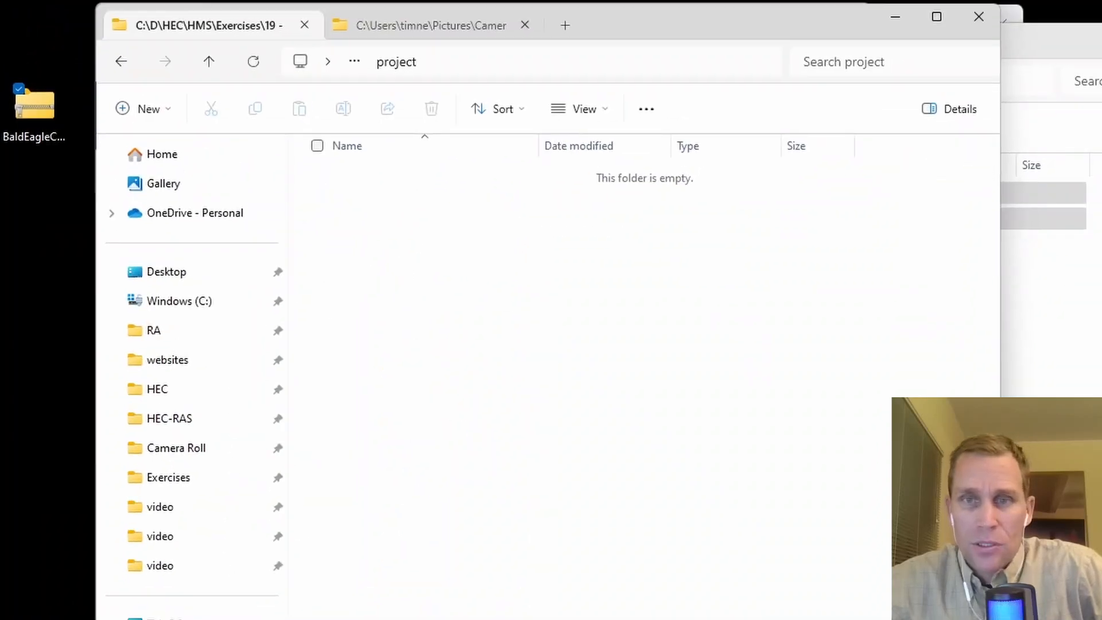
{"action": "left_click", "coordinate": [1042, 261]}
{"action": "left_click_drag", "start_coordinate": [738, 299], "coordinate": [602, 190]}
{"action": "left_click_drag", "start_coordinate": [625, 47], "coordinate": [784, 83]}
{"action": "left_click_drag", "start_coordinate": [753, 230], "coordinate": [387, 371]}
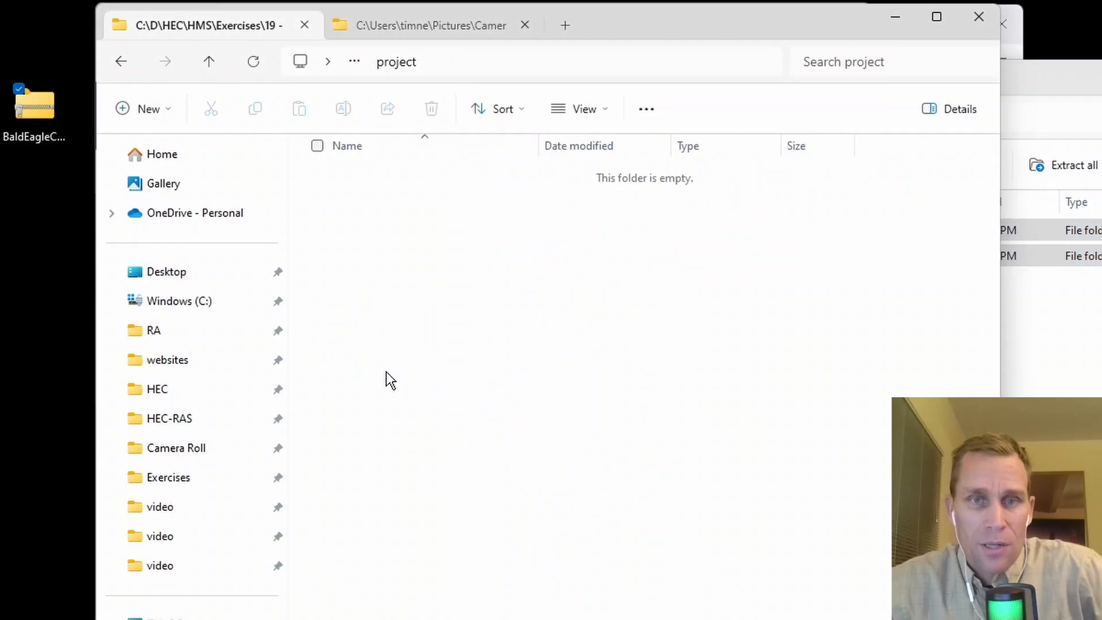
{"action": "left_click", "coordinate": [1101, 75]}
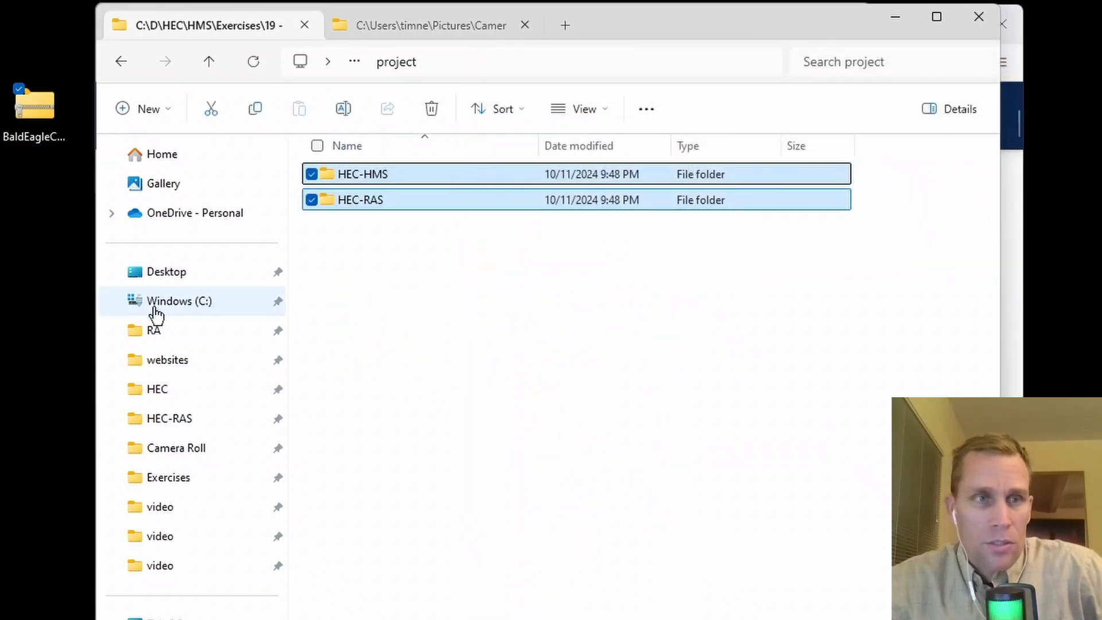
Delete BaldEagleCrClass_Initial.zip from the desktop and return to the project folder.
{"action": "left_click_drag", "start_coordinate": [65, 286], "coordinate": [2, 38]}
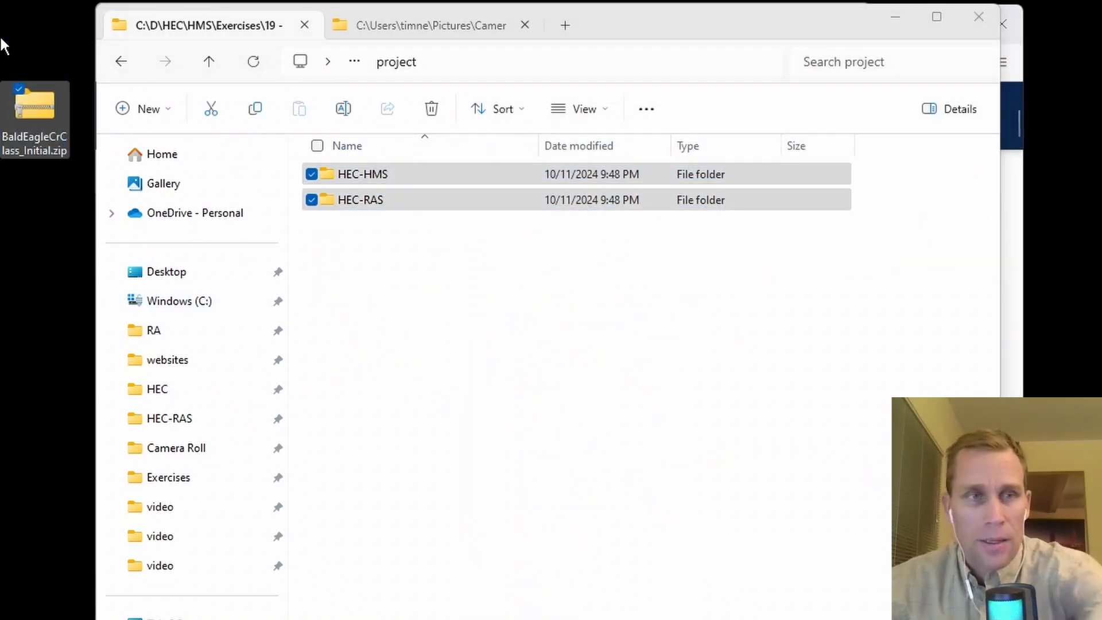
{"action": "key", "text": "Delete"}
{"action": "left_click", "coordinate": [375, 269]}
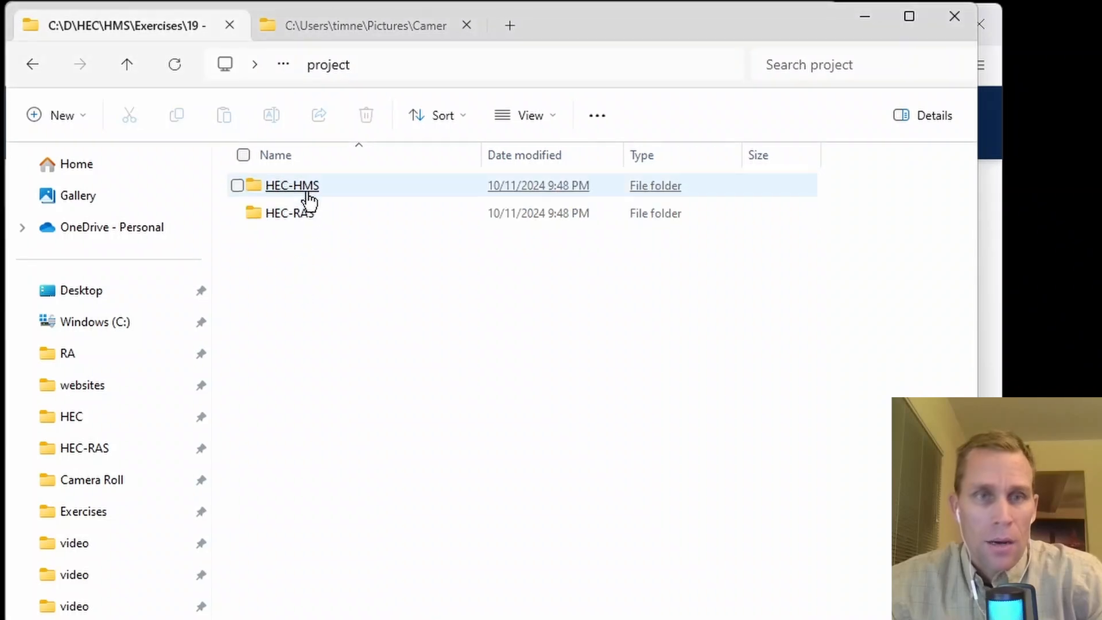
Inspect the contents of the extracted HEC-HMS and HEC-RAS folders.
{"action": "double_click", "coordinate": [309, 195]}
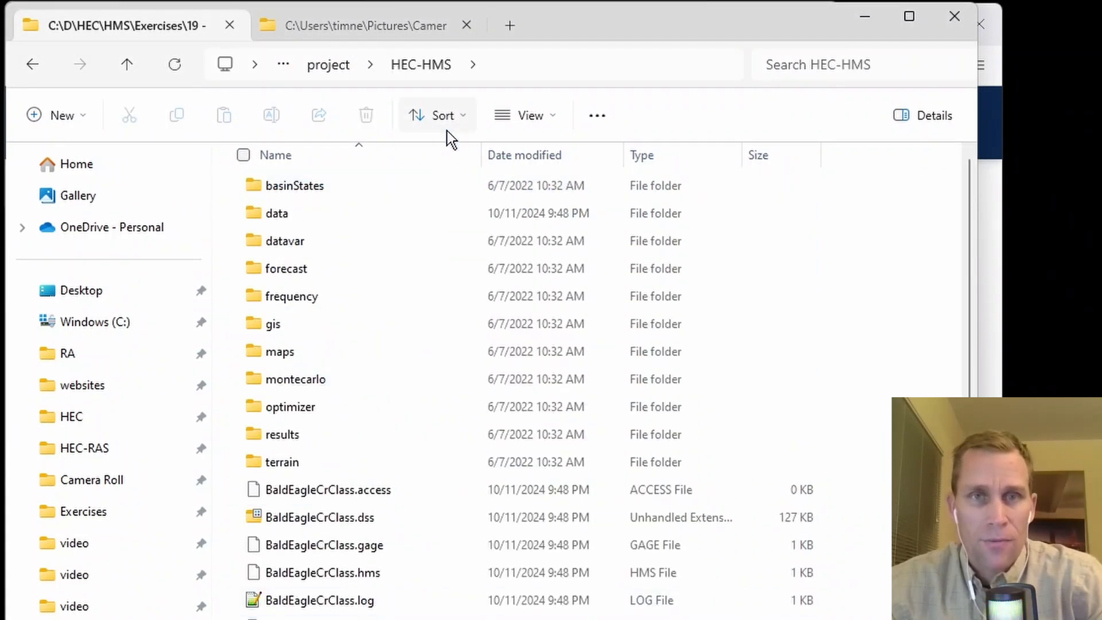
{"action": "left_click", "coordinate": [350, 67]}
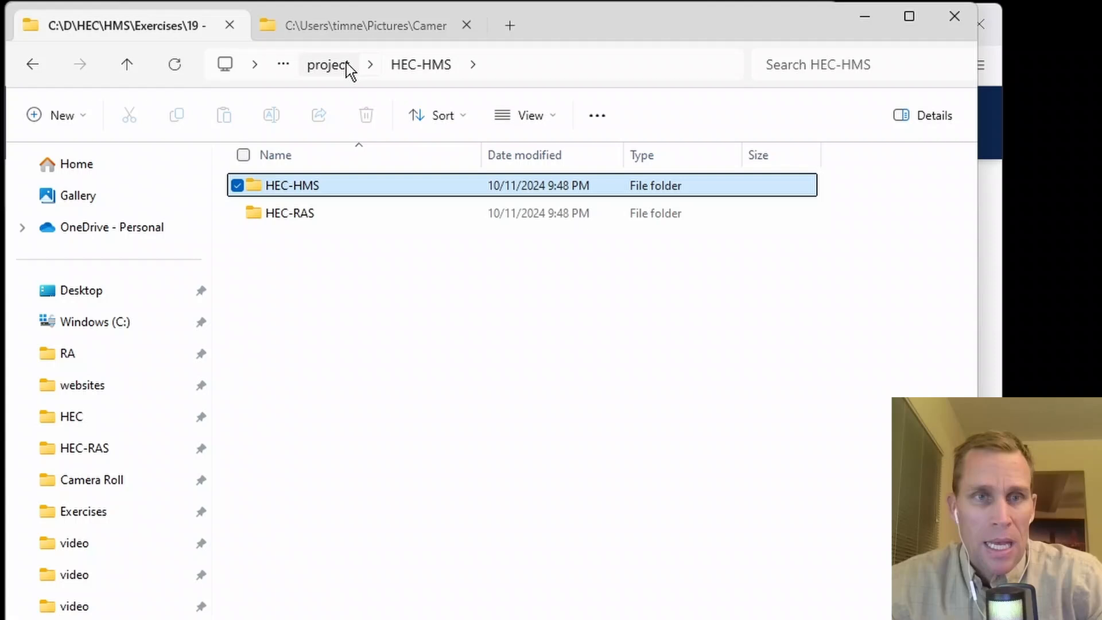
{"action": "double_click", "coordinate": [310, 218]}
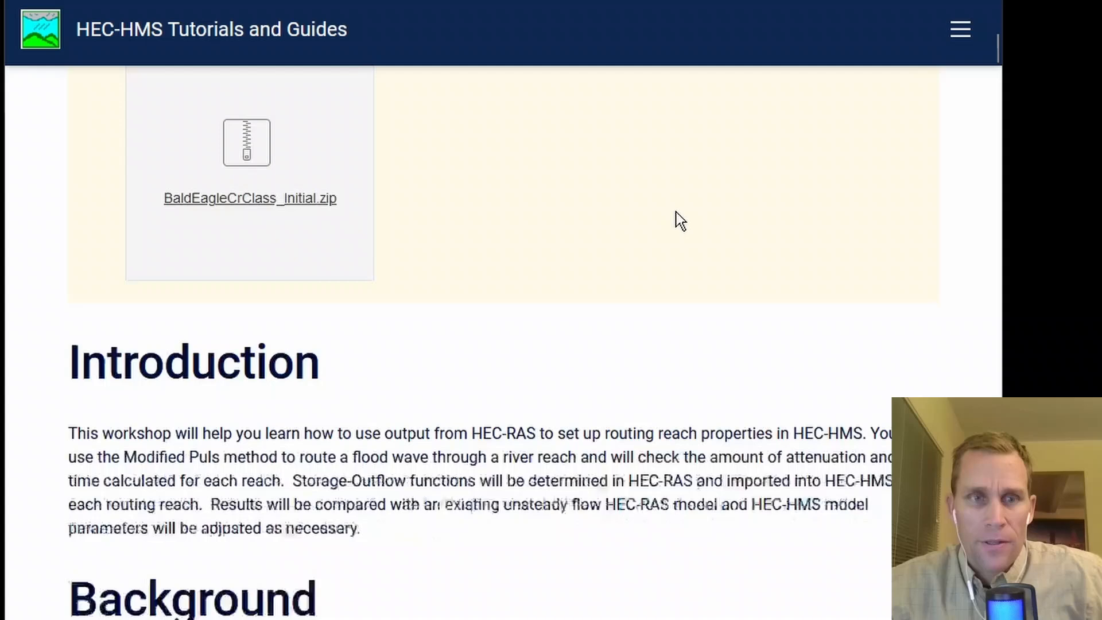
Read the tutorial's introduction, background, task list and instructions for the HEC-RAS steady flow analysis.
{"action": "scroll", "coordinate": [676, 212], "scroll_direction": "down", "scroll_amount": 3}
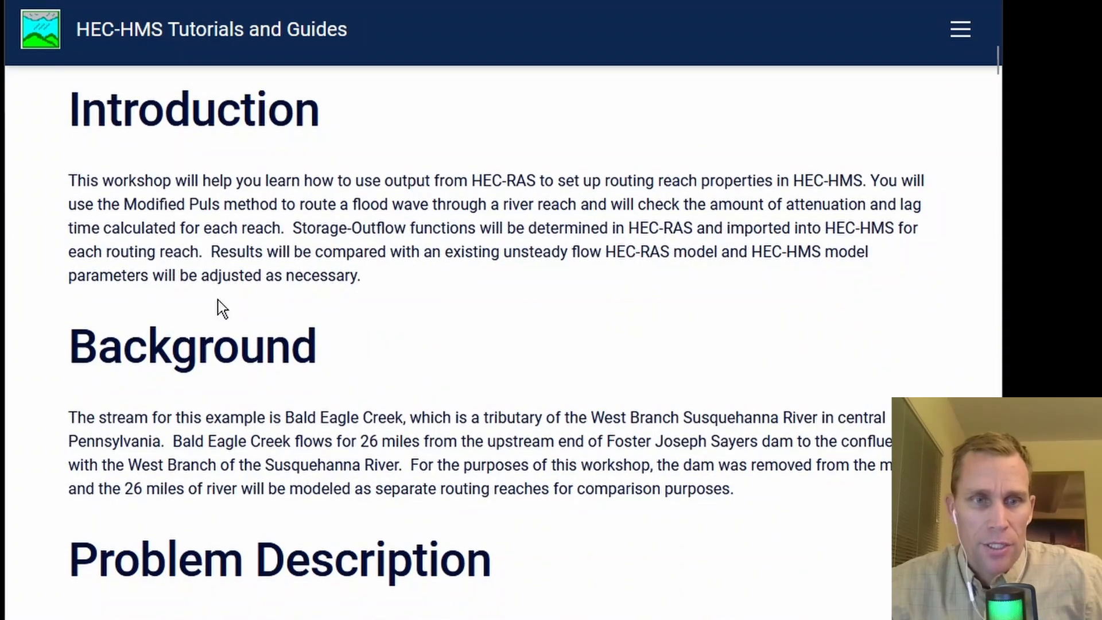
{"action": "scroll", "coordinate": [217, 307], "scroll_direction": "down", "scroll_amount": 8}
{"action": "scroll", "coordinate": [221, 298], "scroll_direction": "down", "scroll_amount": 4}
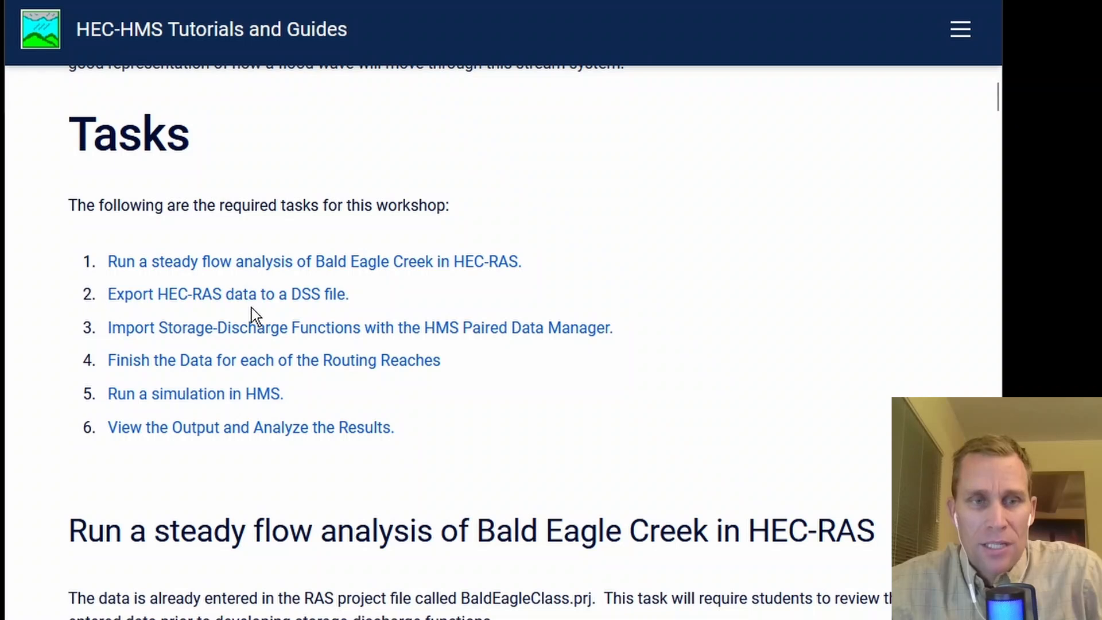
{"action": "scroll", "coordinate": [151, 391], "scroll_direction": "down", "scroll_amount": 3}
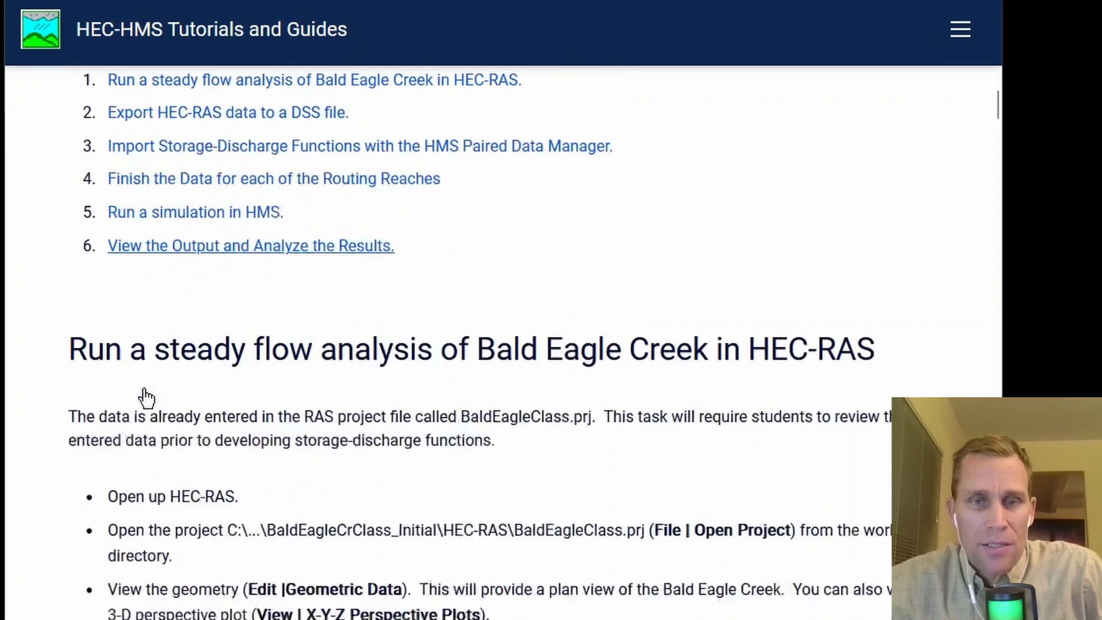
{"action": "scroll", "coordinate": [147, 397], "scroll_direction": "down", "scroll_amount": 4}
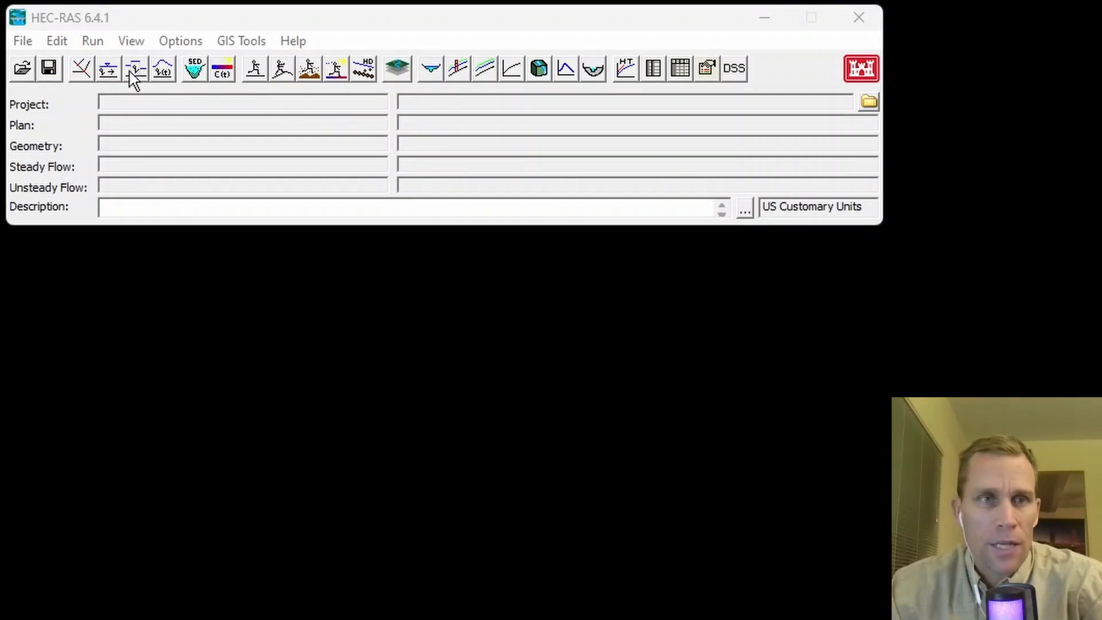
Open the Bald Eagle Creek-Class project, BaldEagleClass.prj, from the project\HEC-RAS folder in HEC-RAS.
{"action": "left_click", "coordinate": [22, 43]}
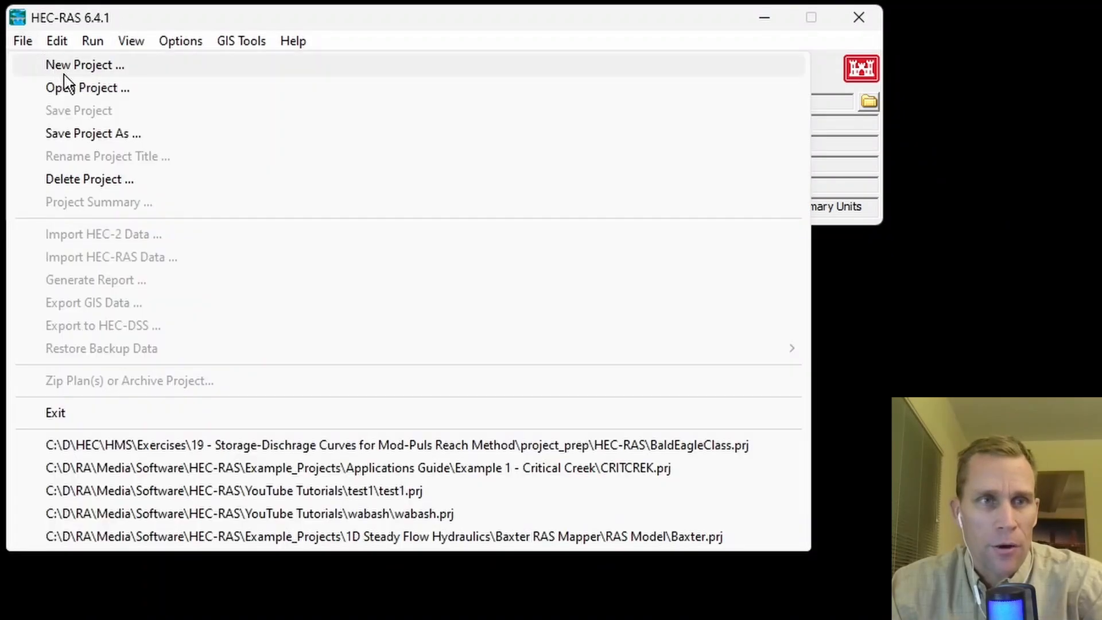
{"action": "left_click", "coordinate": [73, 91]}
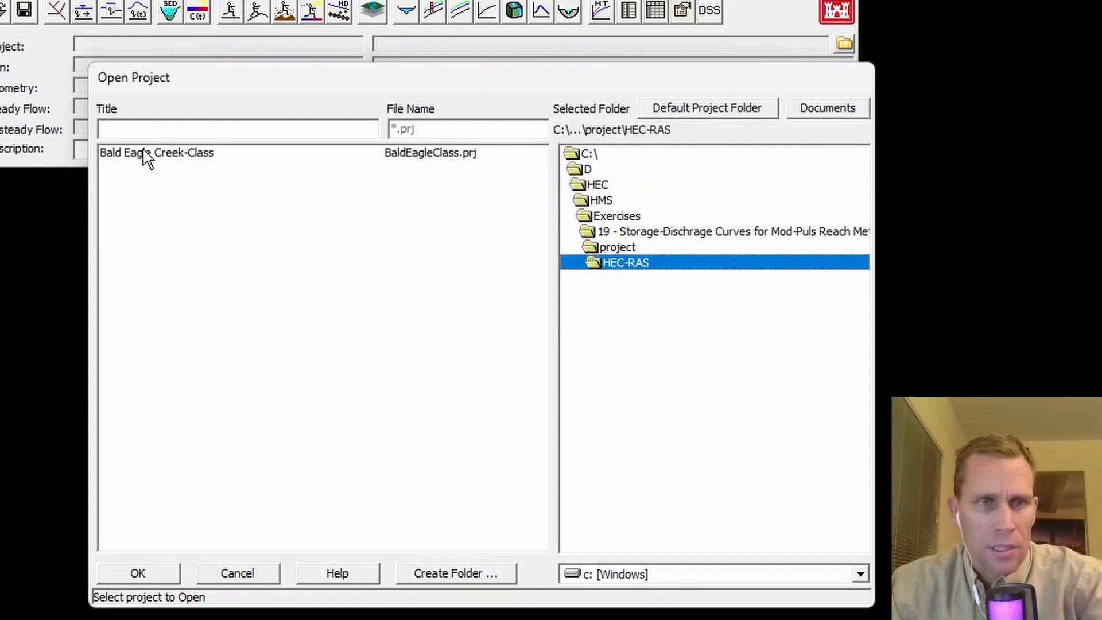
{"action": "left_click", "coordinate": [146, 153]}
{"action": "left_click", "coordinate": [156, 572]}
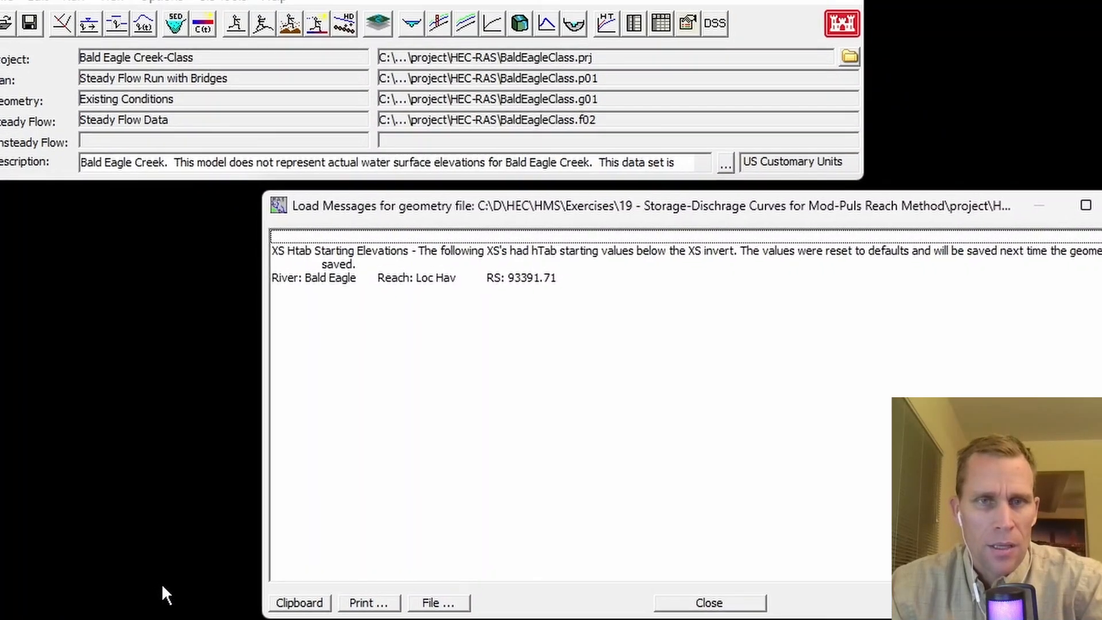
Dismiss the geometry load messages and display the project's geometric data.
{"action": "left_click", "coordinate": [1101, 249]}
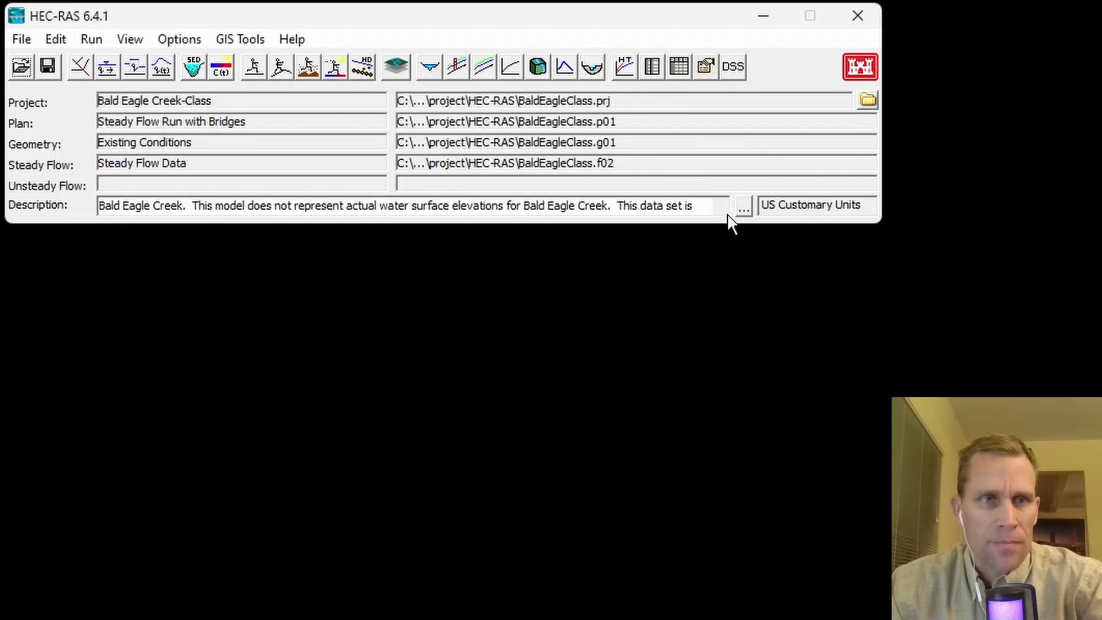
{"action": "left_click", "coordinate": [56, 39]}
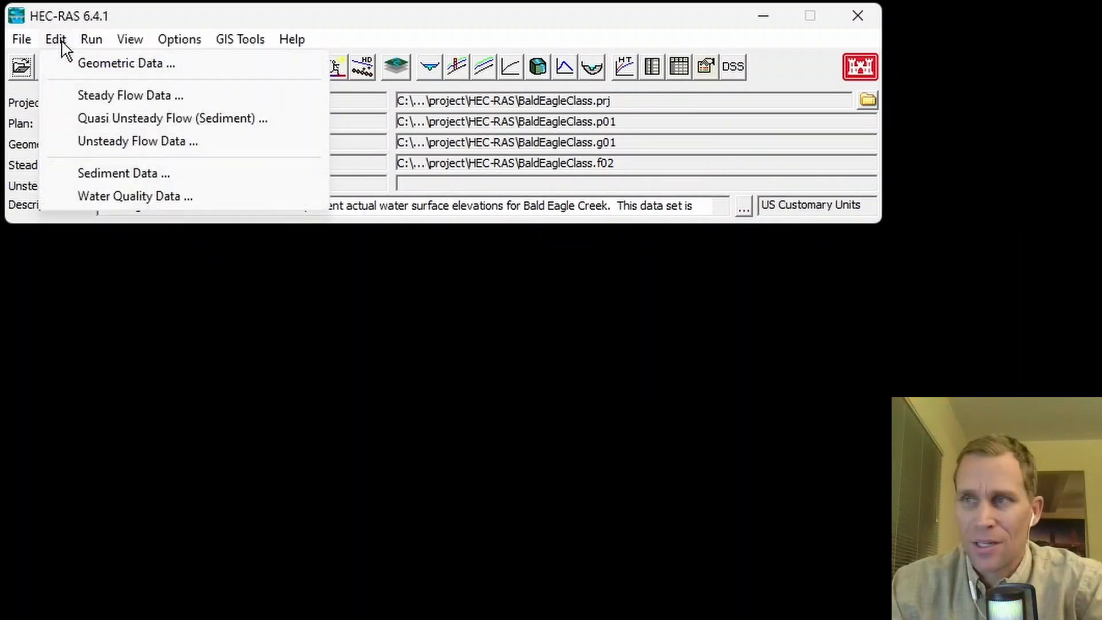
{"action": "left_click", "coordinate": [113, 65]}
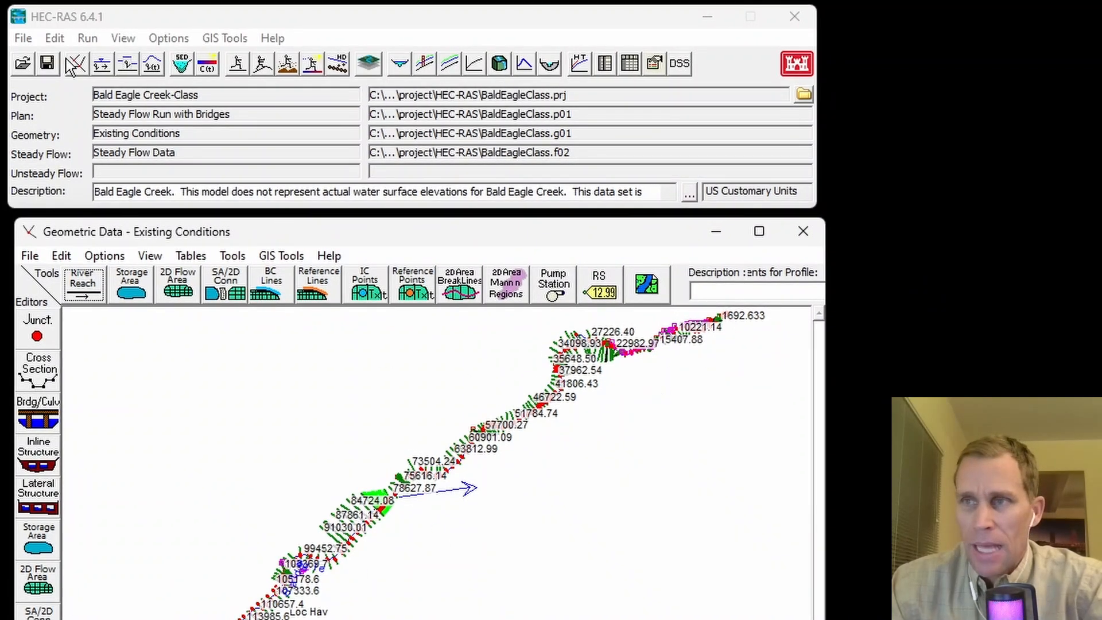
Review the flow rates of all profiles, from .5 year to 500 year, in the steady flow data and close the editor.
{"action": "left_click", "coordinate": [55, 38]}
{"action": "left_click", "coordinate": [102, 91]}
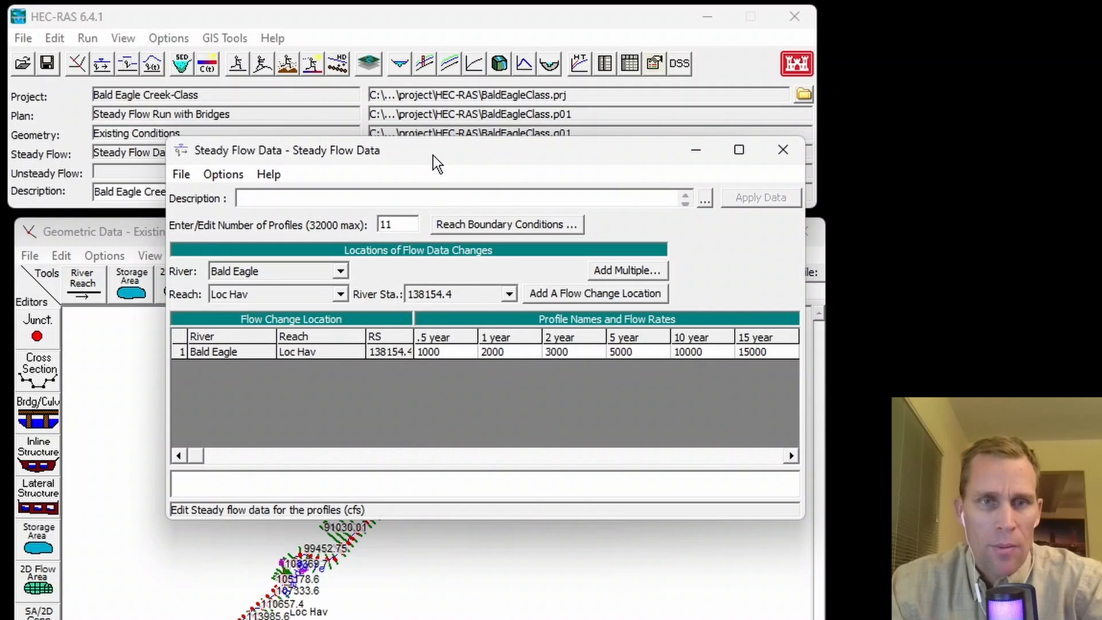
{"action": "left_click_drag", "start_coordinate": [433, 155], "coordinate": [401, 146]}
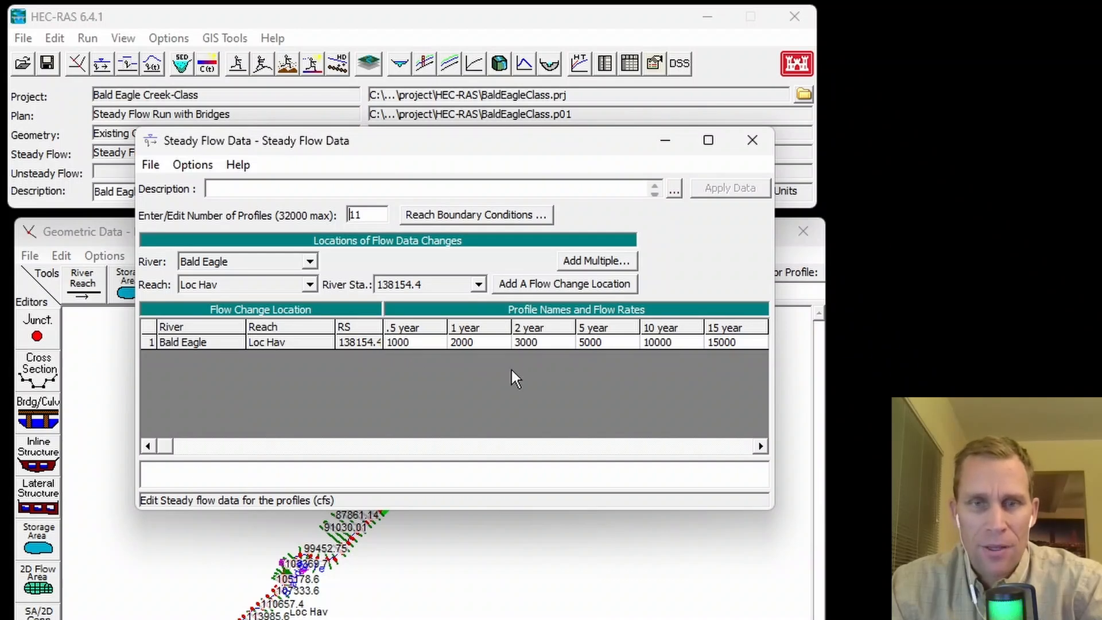
{"action": "left_click", "coordinate": [760, 446]}
{"action": "left_click", "coordinate": [760, 446]}
{"action": "left_click", "coordinate": [760, 446]}
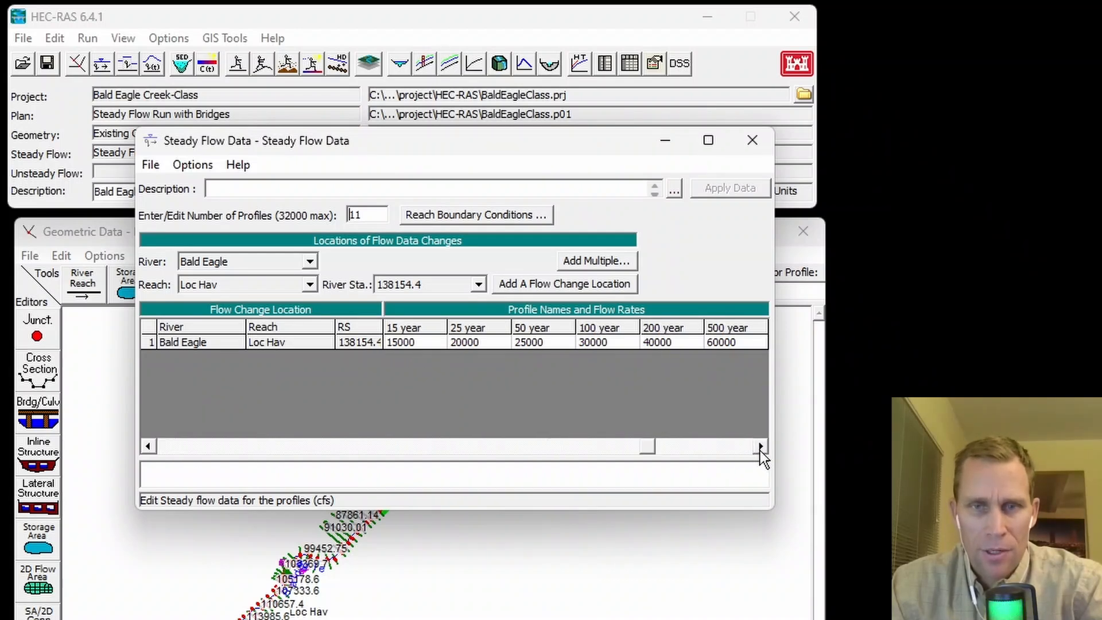
{"action": "left_click", "coordinate": [760, 446]}
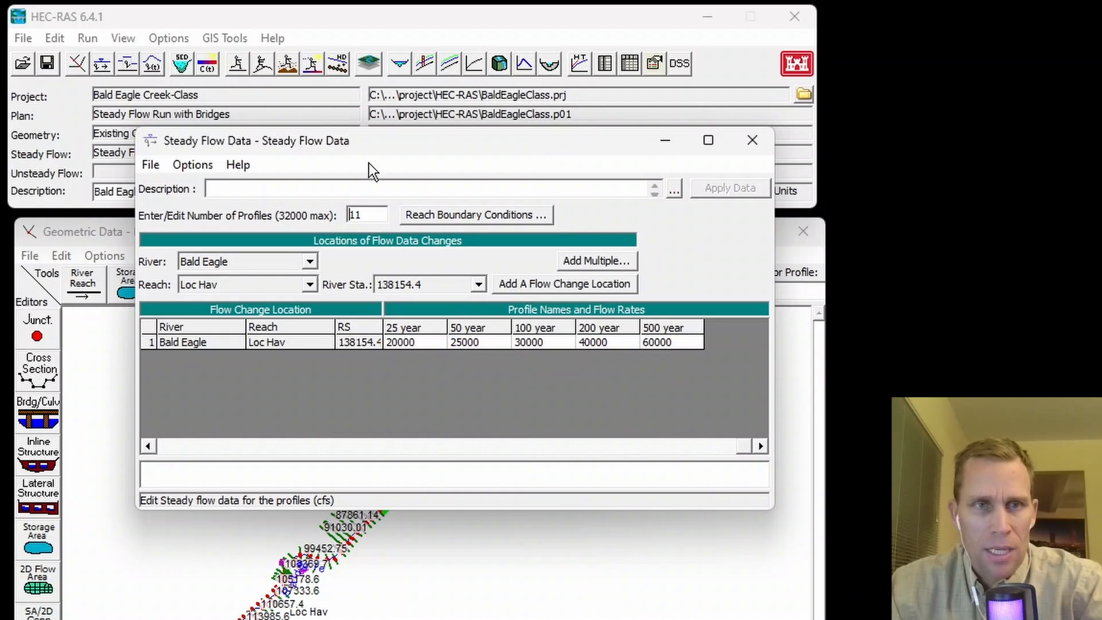
{"action": "left_click_drag", "start_coordinate": [374, 145], "coordinate": [388, 149]}
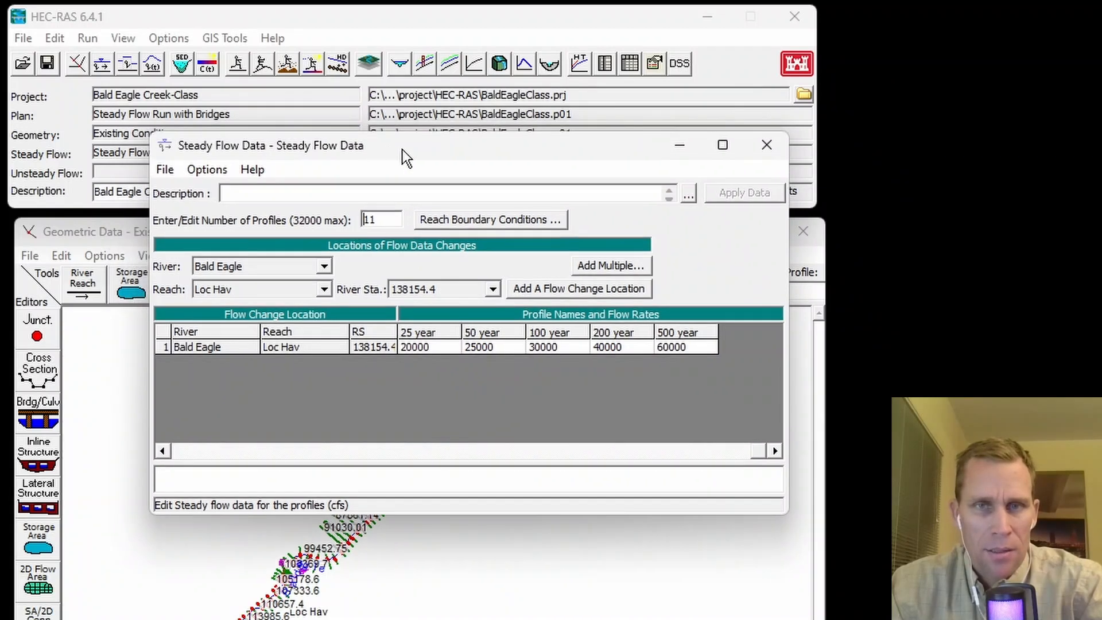
{"action": "left_click", "coordinate": [767, 148]}
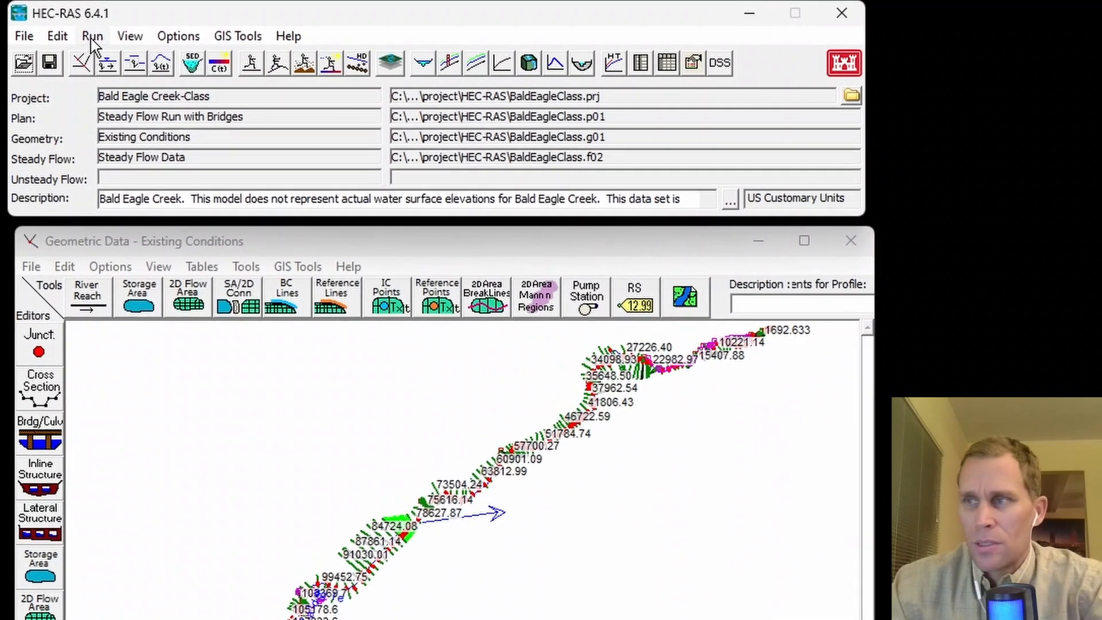
Compute the Steady Flow Run with Bridges plan with the Subcritical flow regime and close the analysis windows.
{"action": "left_click", "coordinate": [94, 37]}
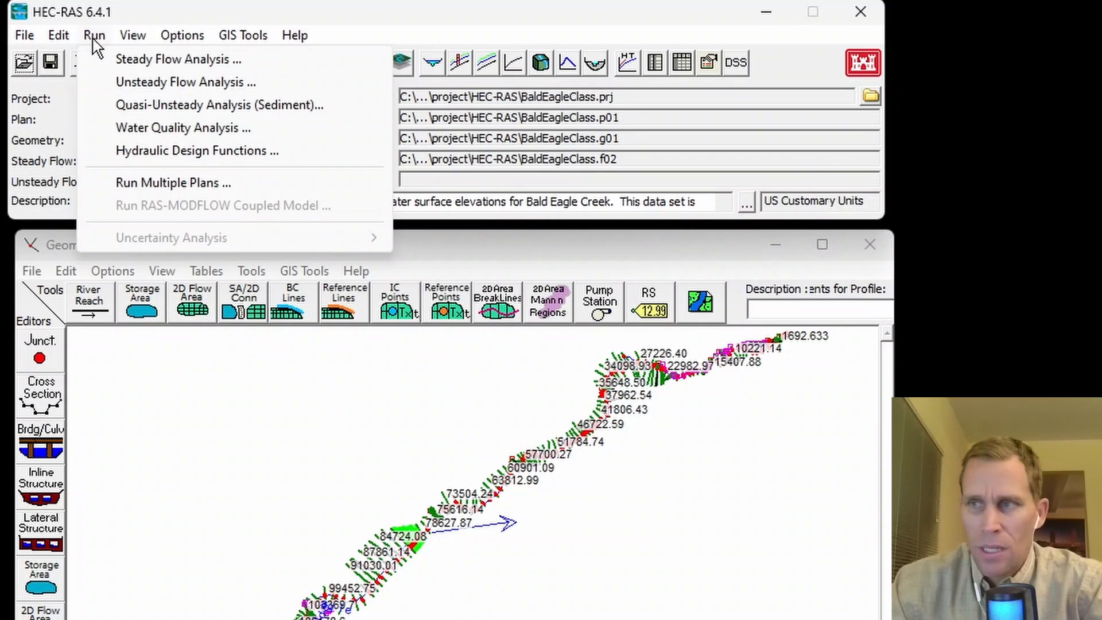
{"action": "left_click", "coordinate": [118, 59]}
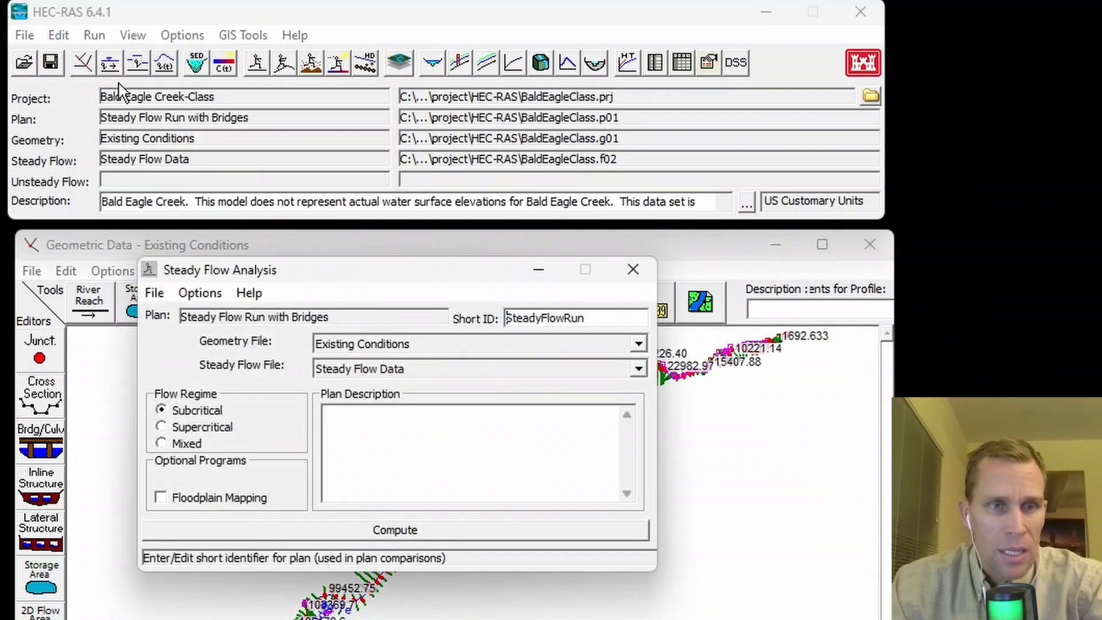
{"action": "left_click", "coordinate": [160, 410]}
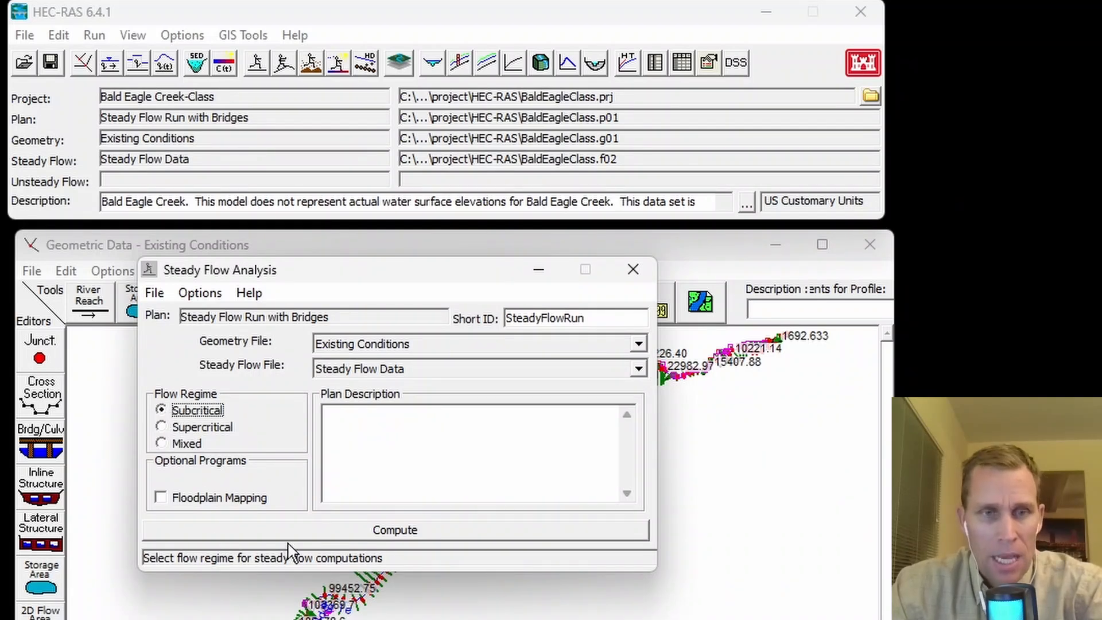
{"action": "left_click", "coordinate": [389, 539]}
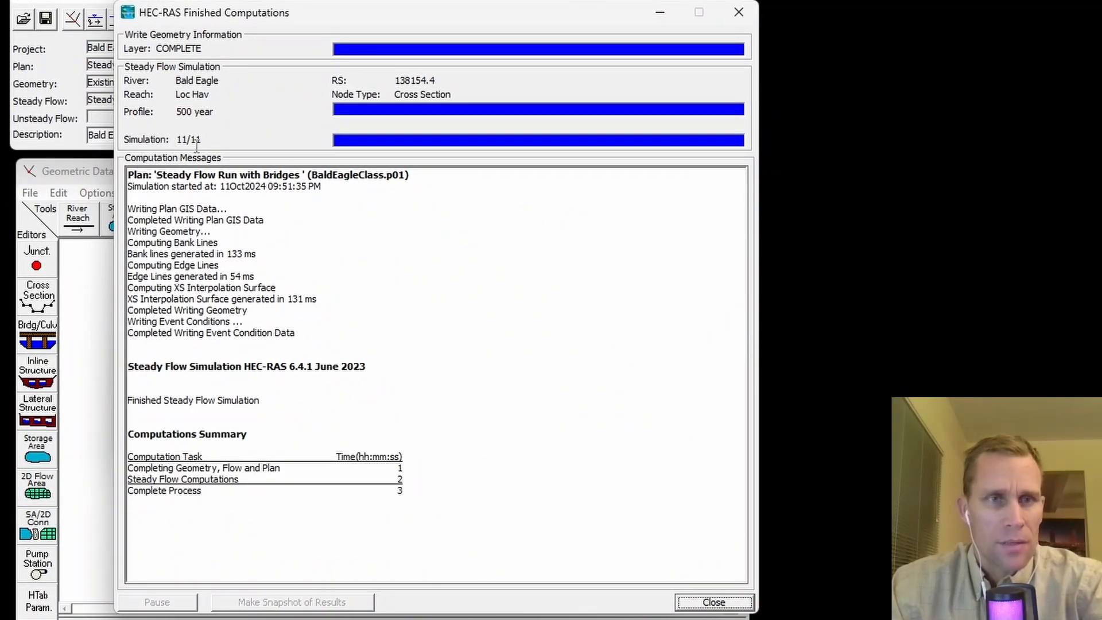
{"action": "left_click", "coordinate": [696, 604]}
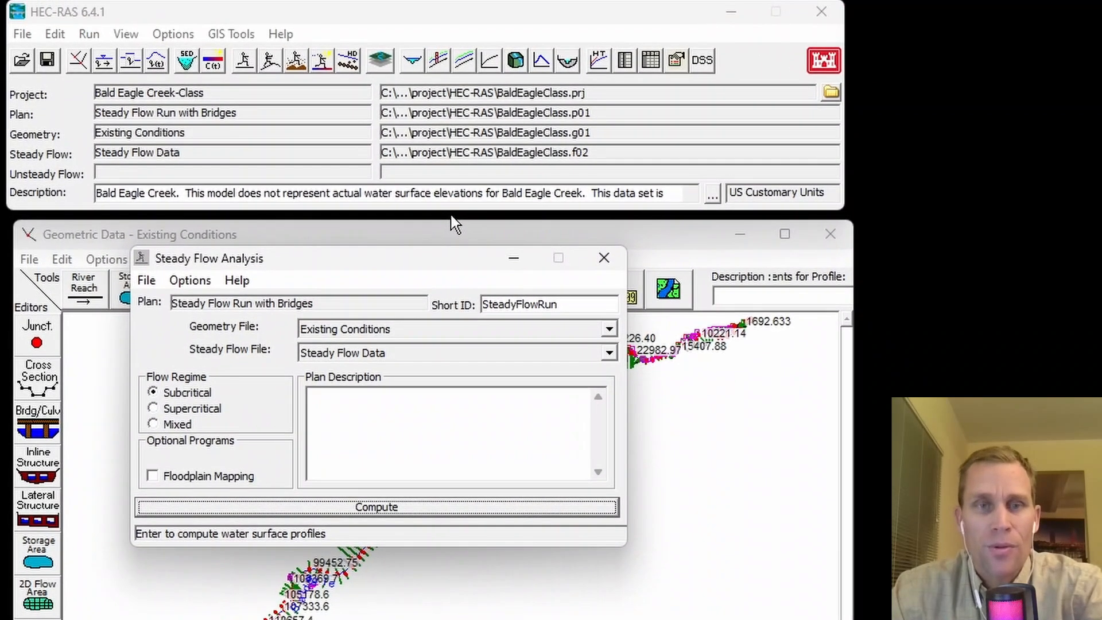
{"action": "left_click", "coordinate": [604, 258]}
Display the water surface profiles plot for Bald Eagle Creek.
{"action": "left_click", "coordinate": [127, 34]}
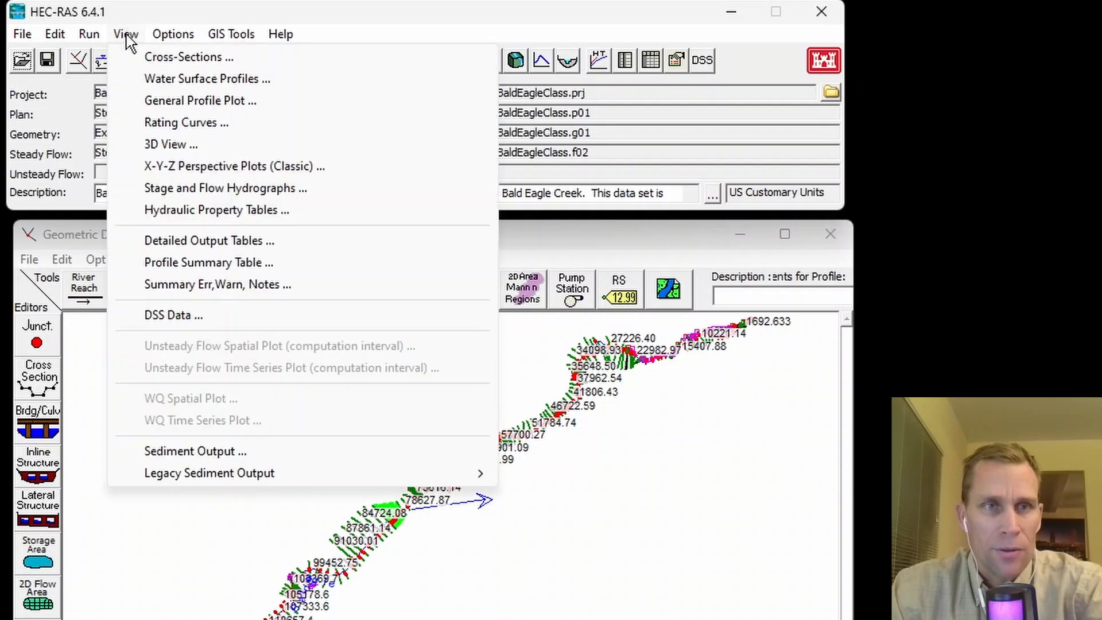
{"action": "left_click", "coordinate": [166, 80]}
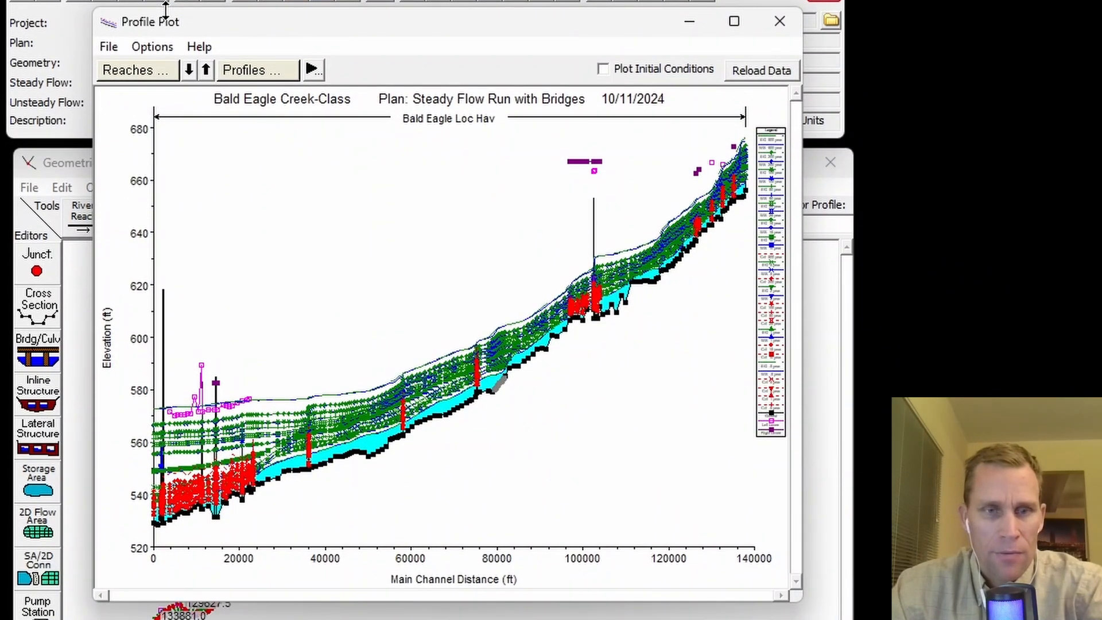
Limit the profile plot to the 500 year profile, review it, and close the plot.
{"action": "left_click", "coordinate": [152, 47]}
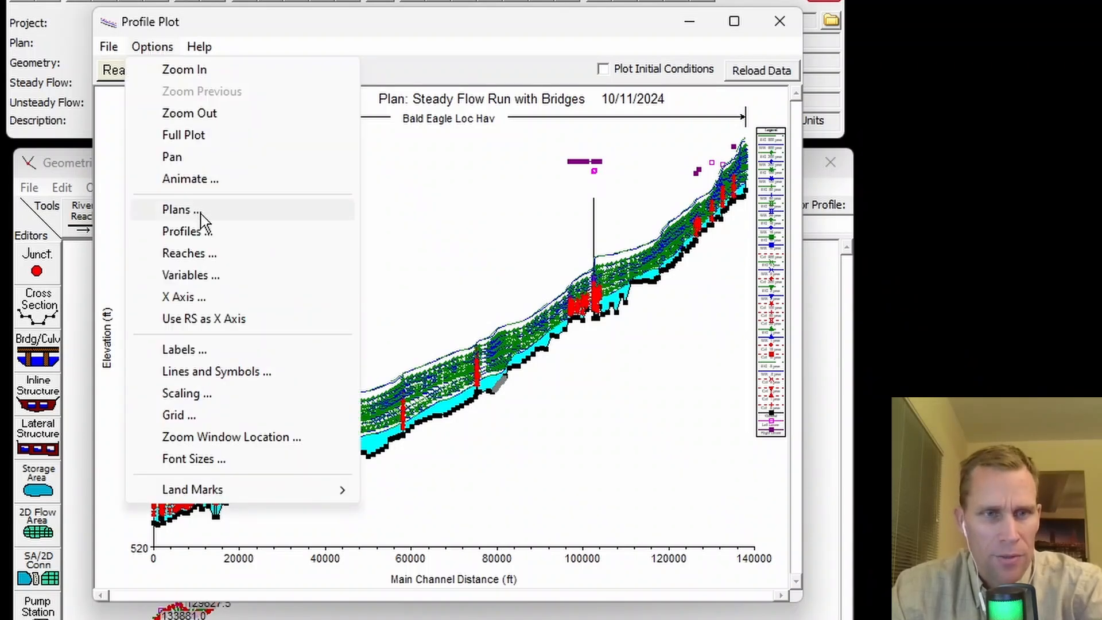
{"action": "left_click", "coordinate": [207, 232]}
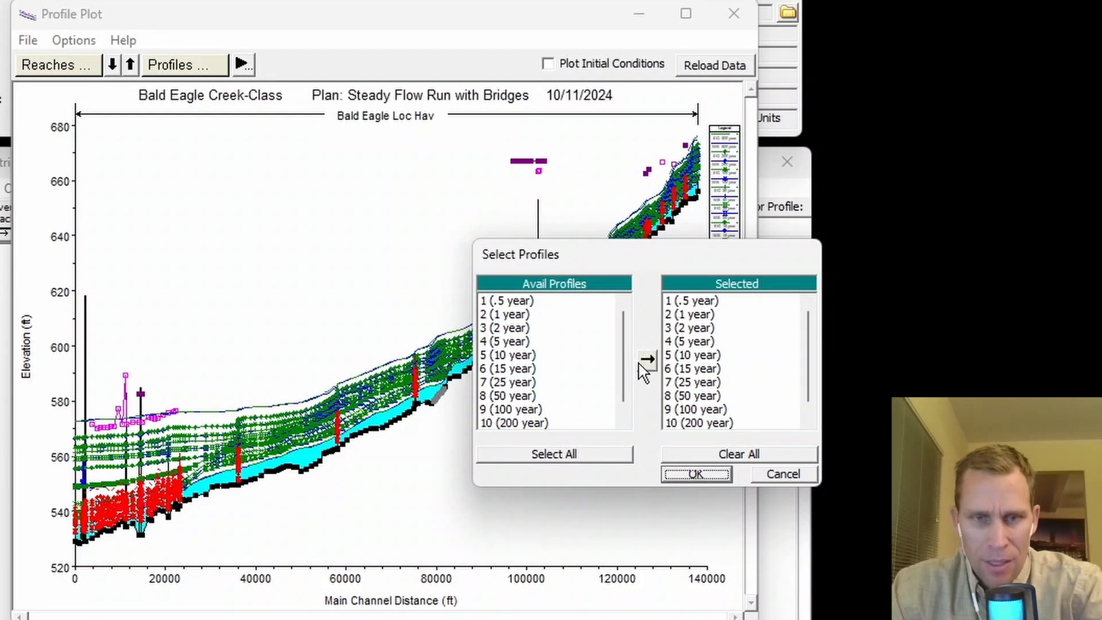
{"action": "left_click", "coordinate": [607, 460]}
{"action": "left_click", "coordinate": [676, 454]}
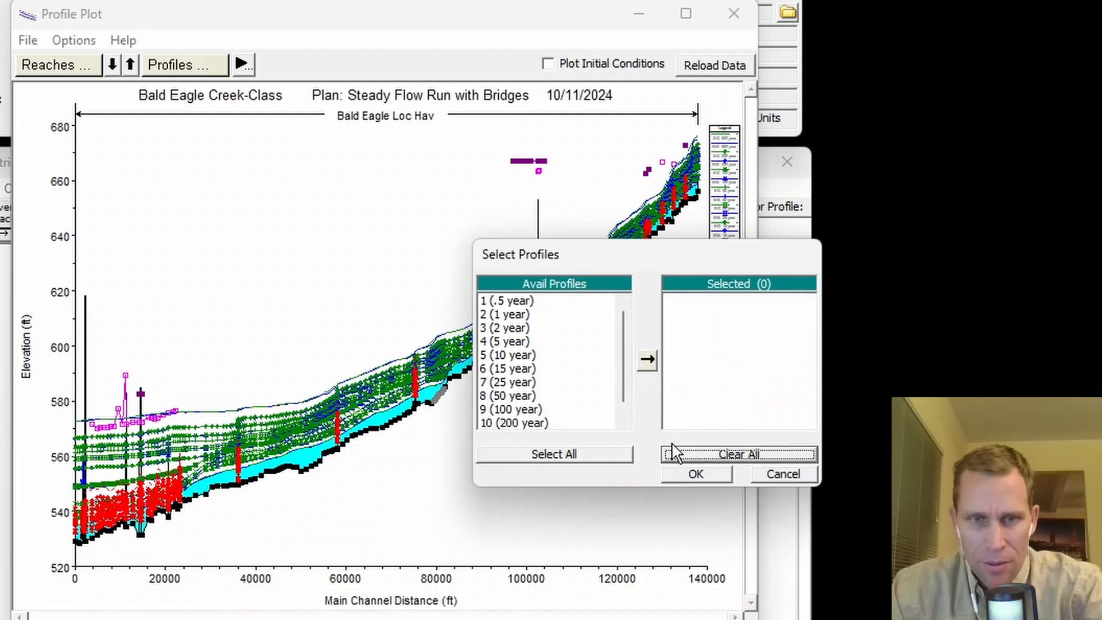
{"action": "scroll", "coordinate": [513, 426], "scroll_direction": "down", "scroll_amount": 1}
{"action": "double_click", "coordinate": [513, 423]}
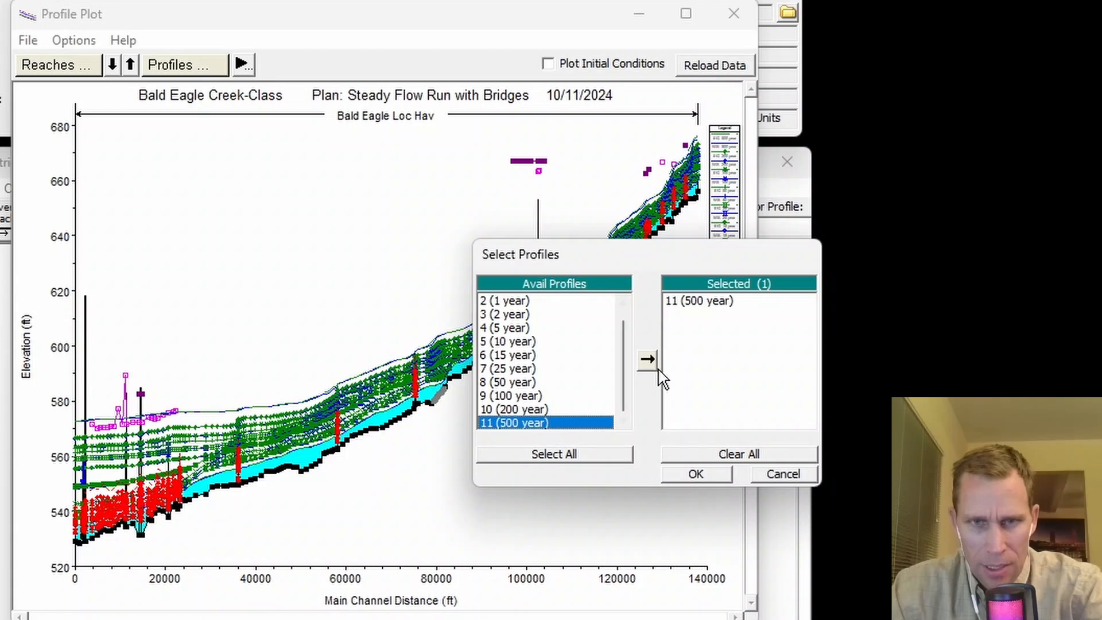
{"action": "left_click", "coordinate": [697, 475]}
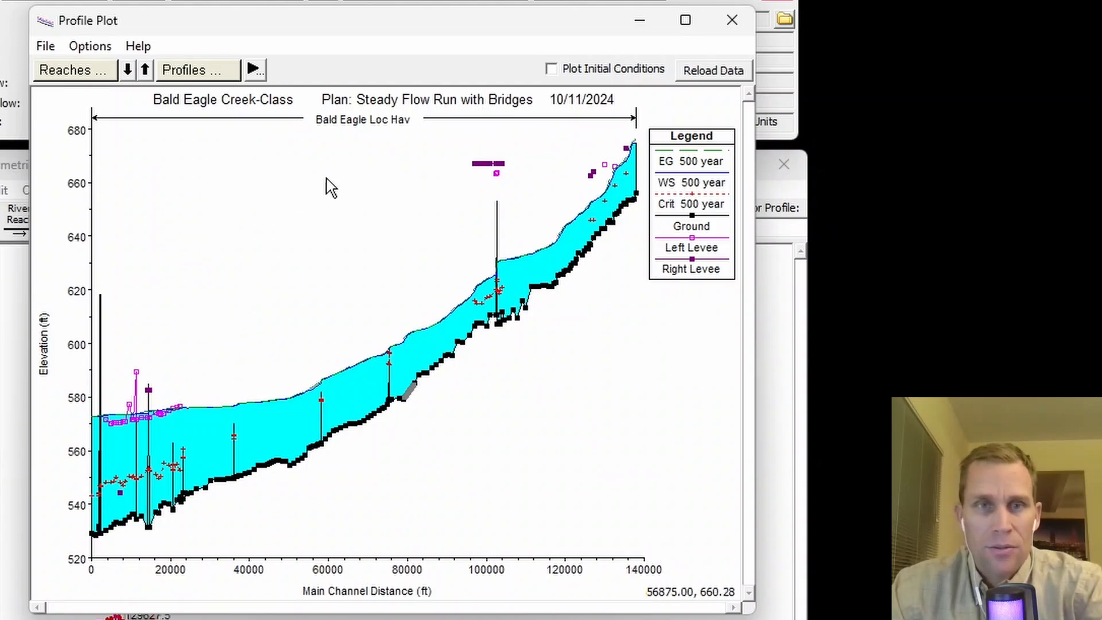
{"action": "left_click", "coordinate": [732, 20]}
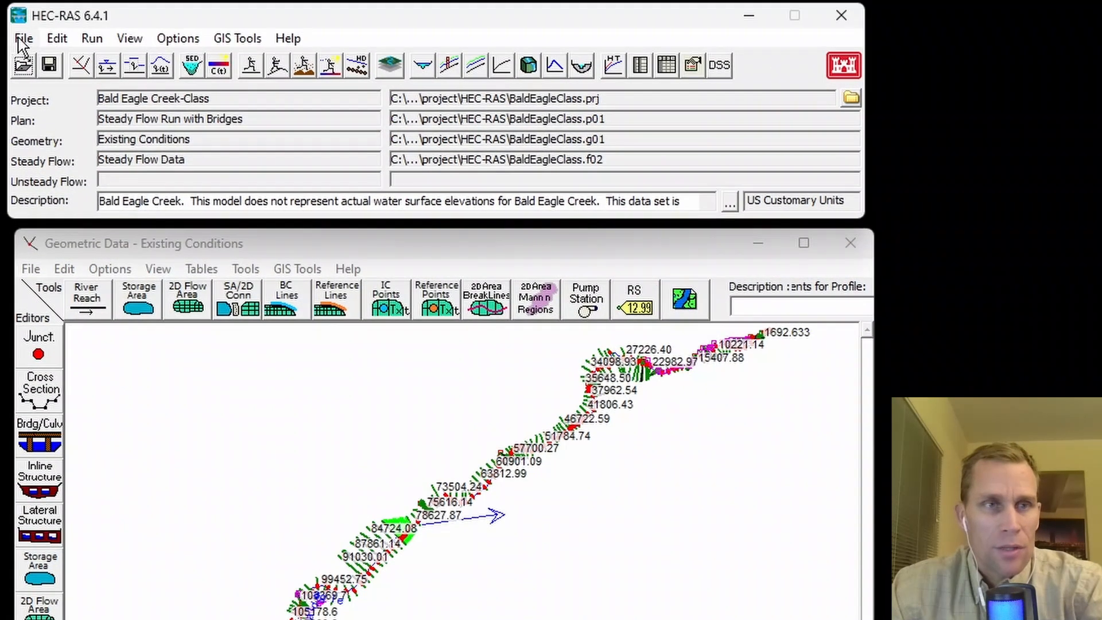
Start an export to HEC-DSS and browse to the project's HEC-HMS data folder for the export file.
{"action": "left_click", "coordinate": [23, 39]}
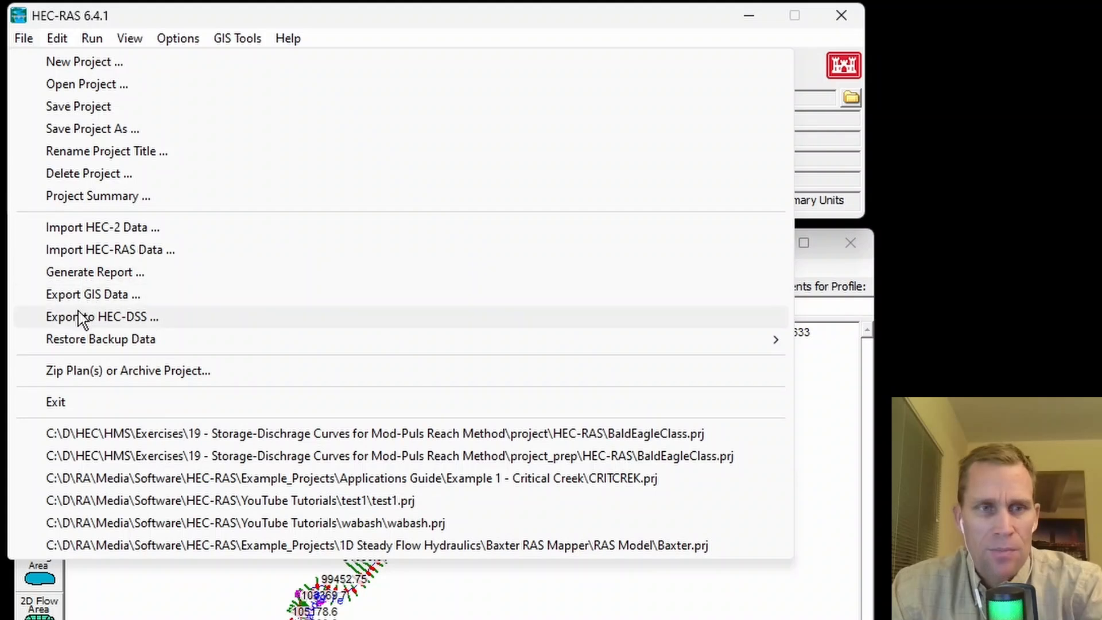
{"action": "left_click", "coordinate": [93, 319]}
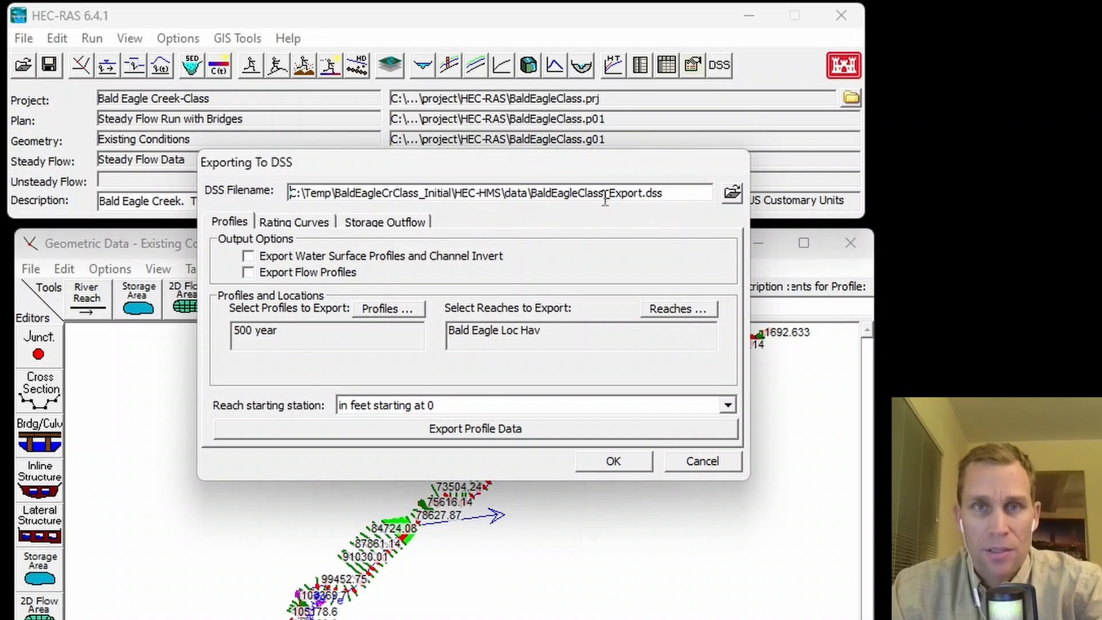
{"action": "left_click", "coordinate": [732, 192]}
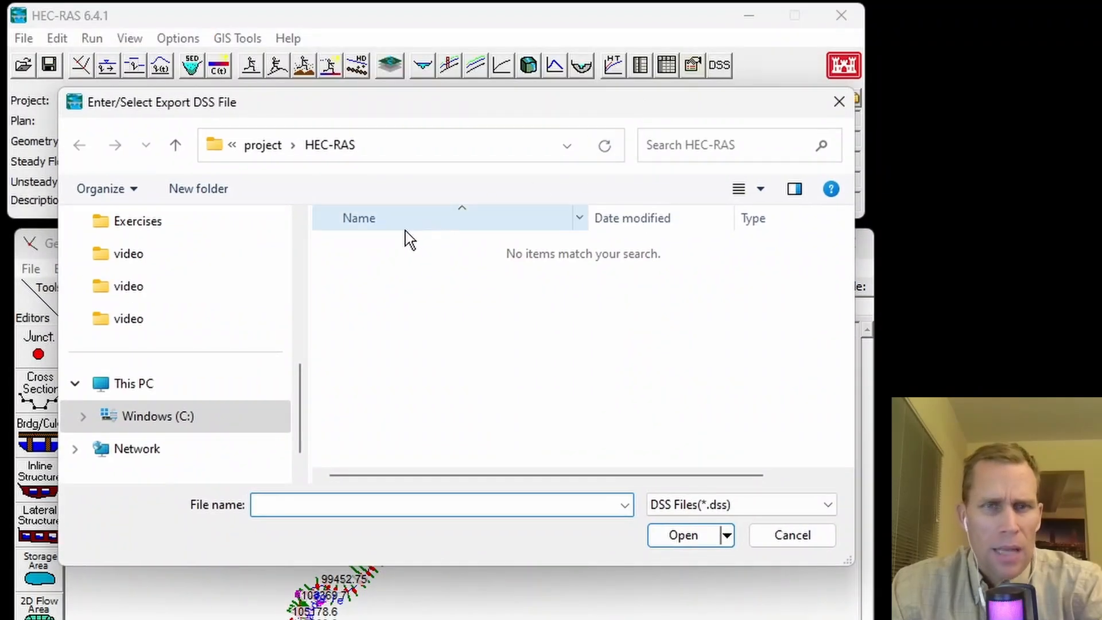
{"action": "left_click", "coordinate": [170, 154]}
{"action": "double_click", "coordinate": [369, 254]}
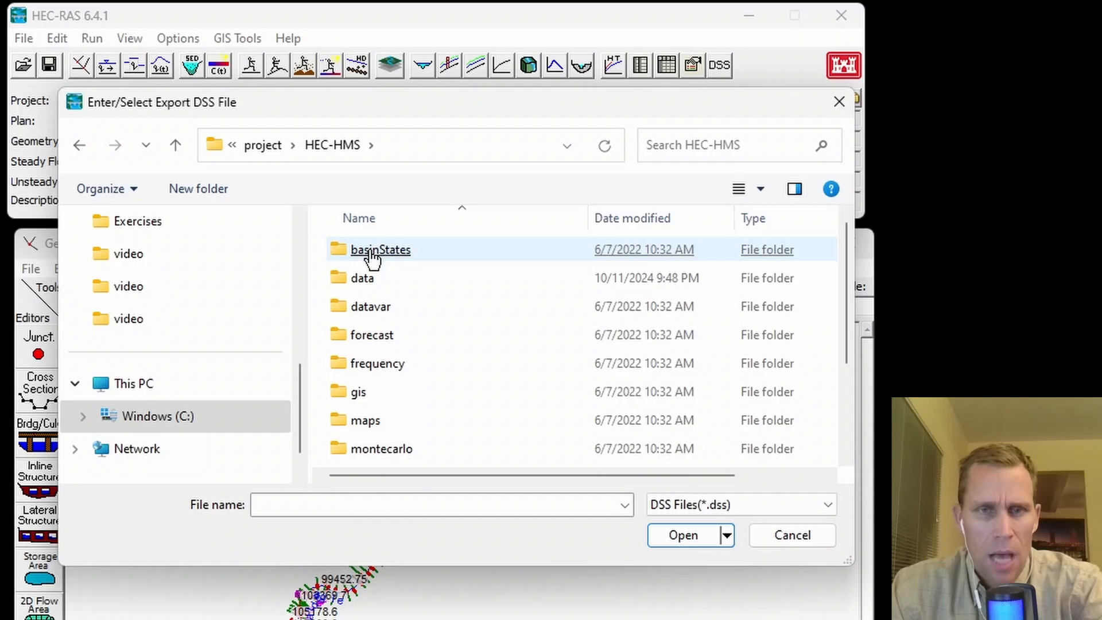
{"action": "left_click_drag", "start_coordinate": [849, 566], "coordinate": [863, 616]}
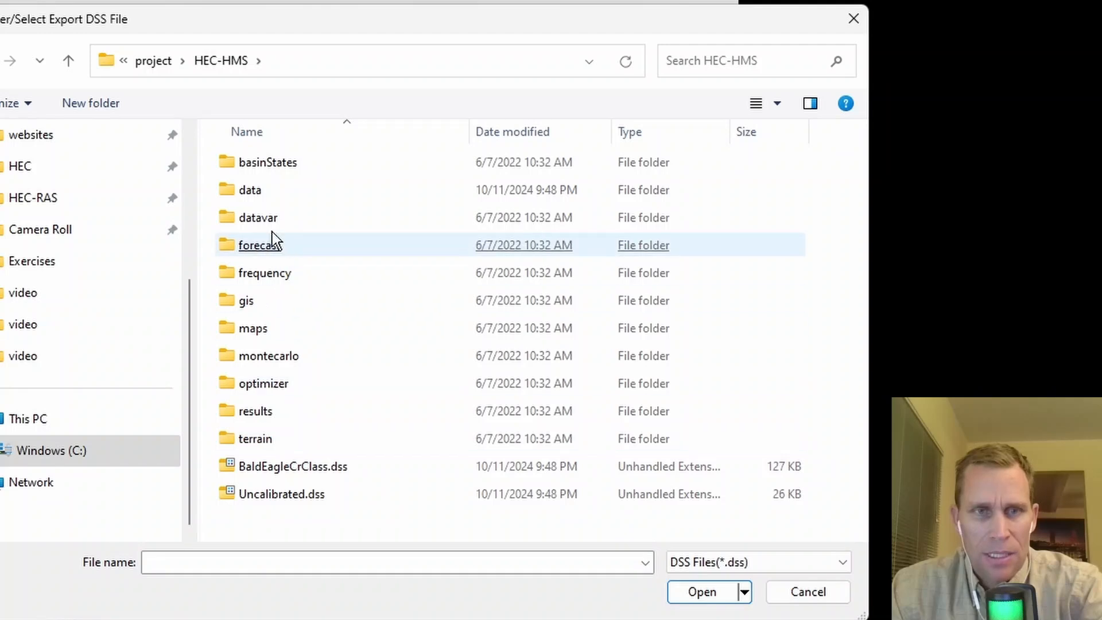
{"action": "double_click", "coordinate": [250, 194]}
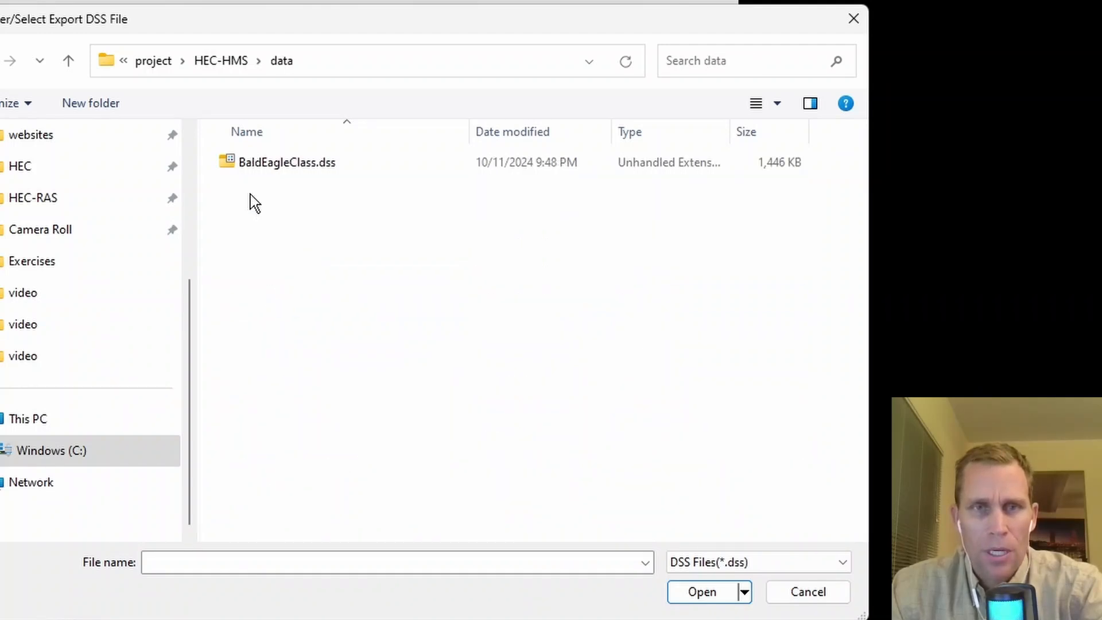
Name the export file hec_ras_exported_data.dss and accept it as the DSS destination.
{"action": "left_click", "coordinate": [322, 560]}
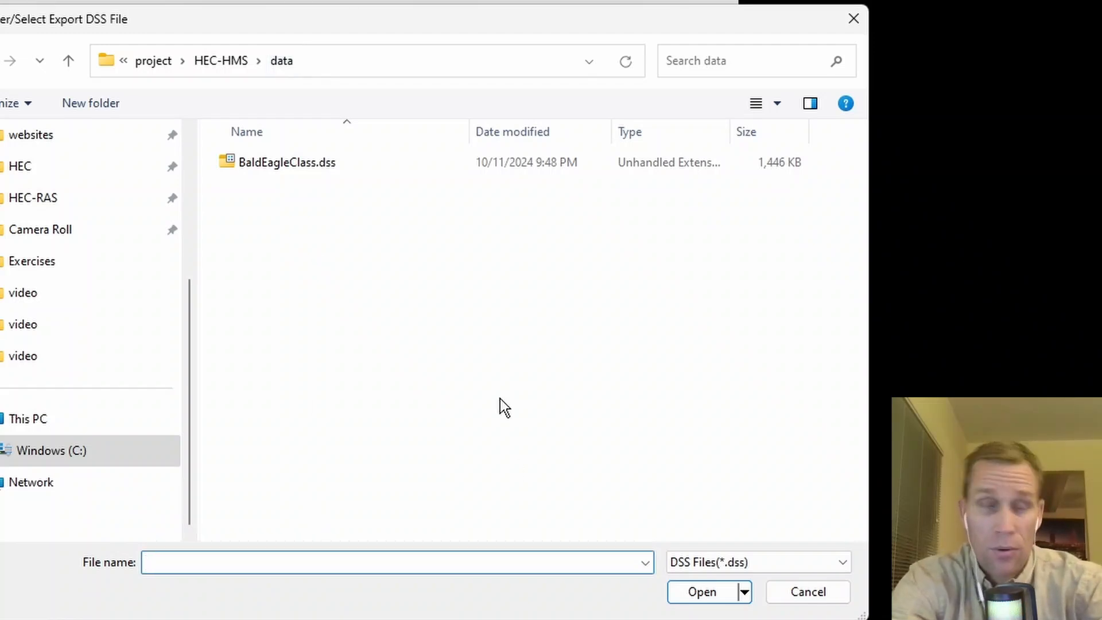
{"action": "type", "text": "hec_ra"}
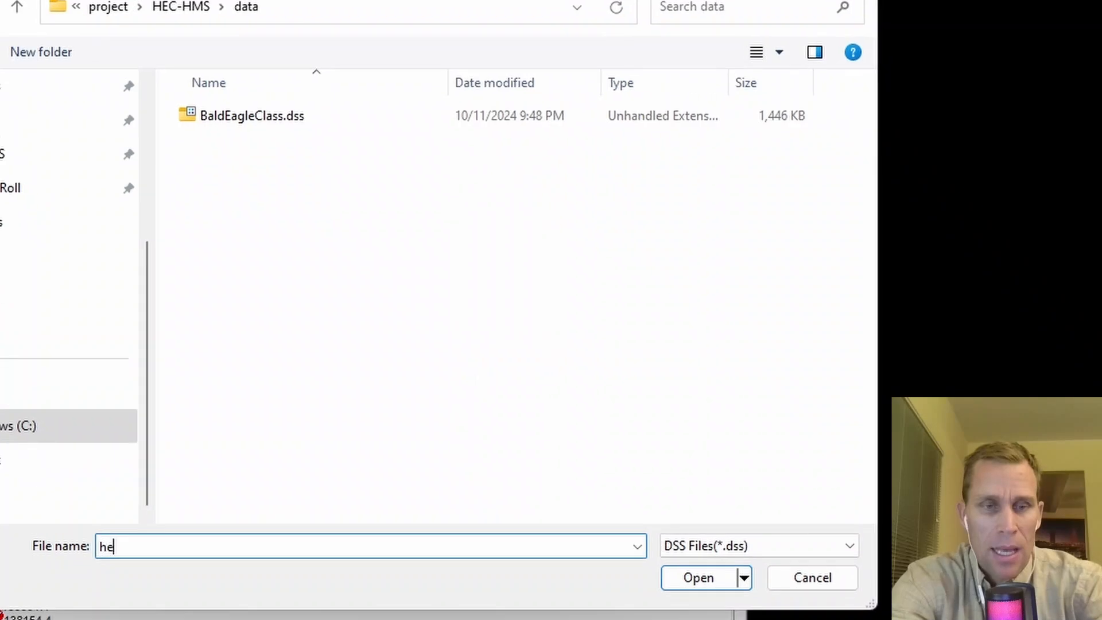
{"action": "type", "text": "s_exporte"}
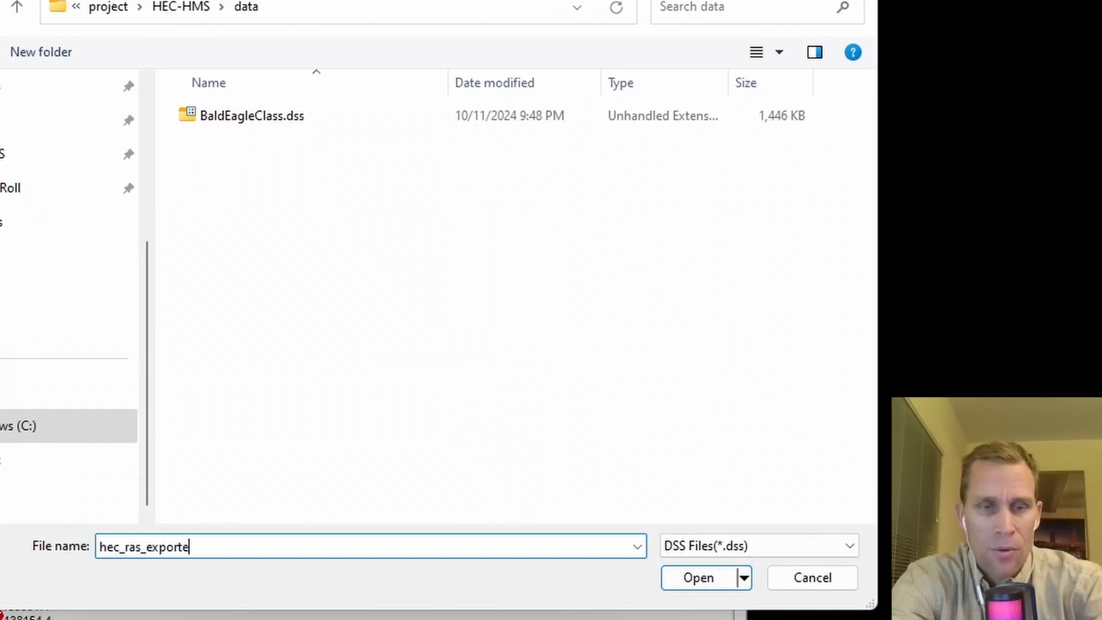
{"action": "type", "text": "d_data.dss"}
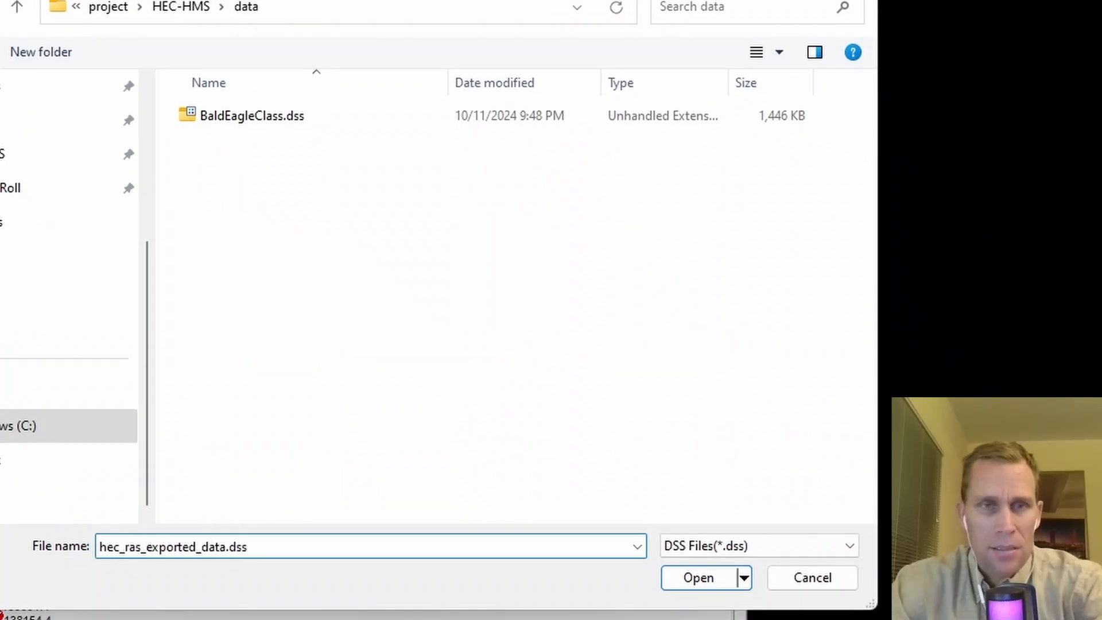
{"action": "left_click", "coordinate": [699, 578]}
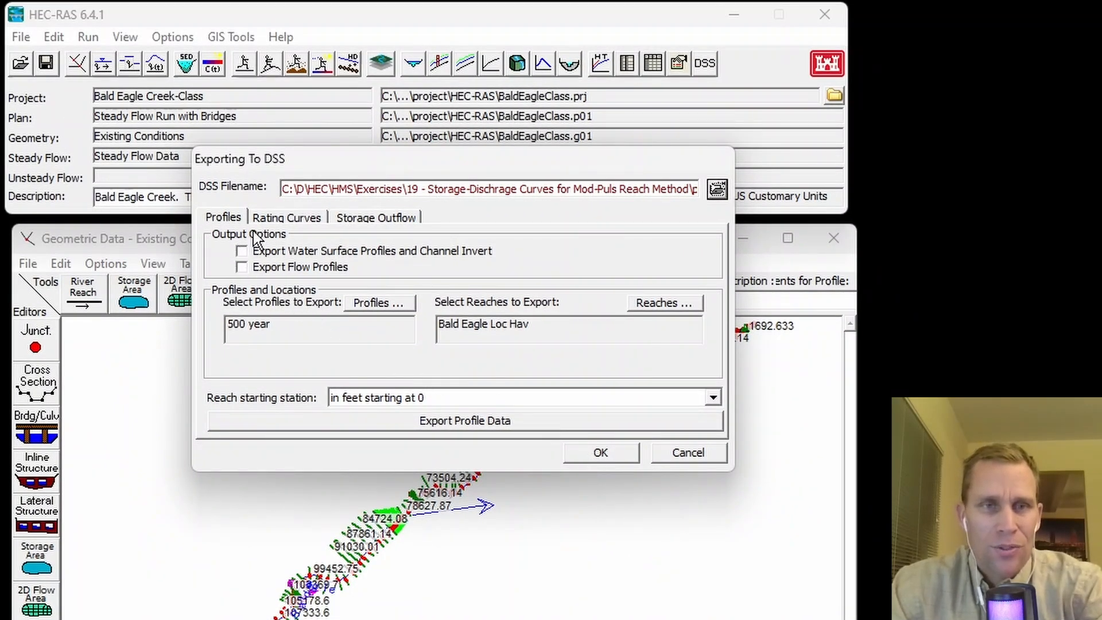
Set the river to Bald Eagle in the first five rows of the storage outflow export table.
{"action": "left_click", "coordinate": [377, 219]}
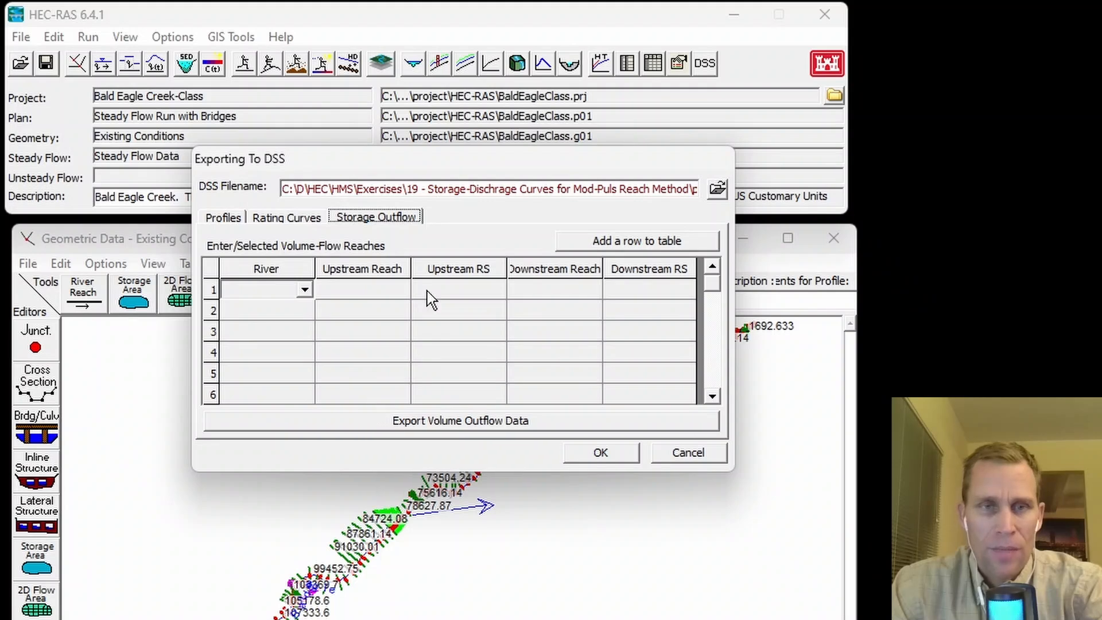
{"action": "left_click_drag", "start_coordinate": [486, 161], "coordinate": [300, 28]}
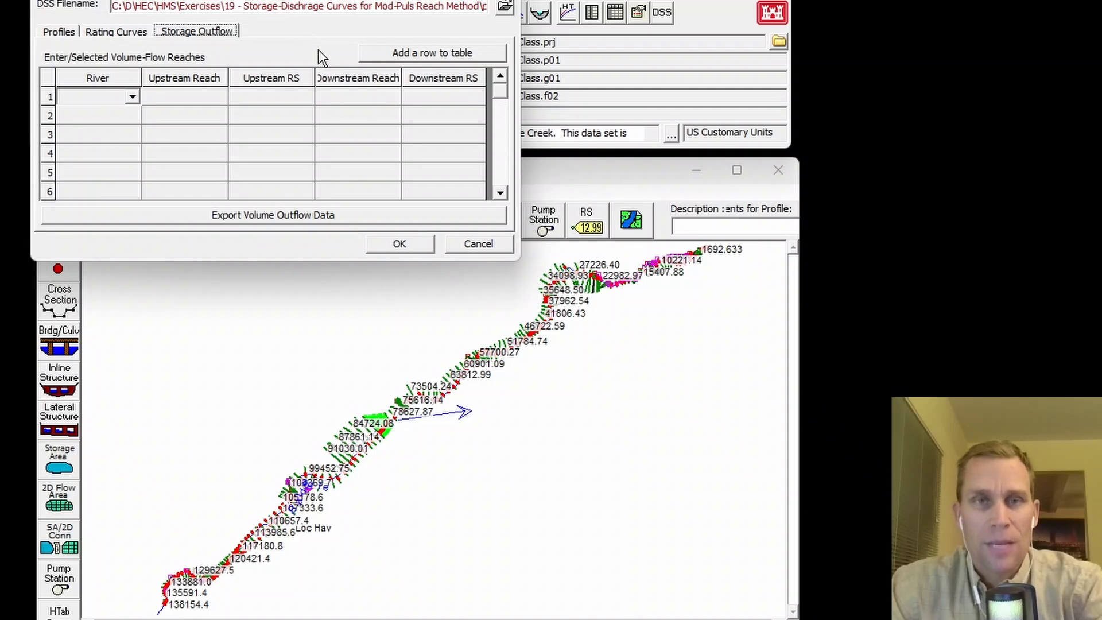
{"action": "left_click_drag", "start_coordinate": [329, 0], "coordinate": [390, 92]}
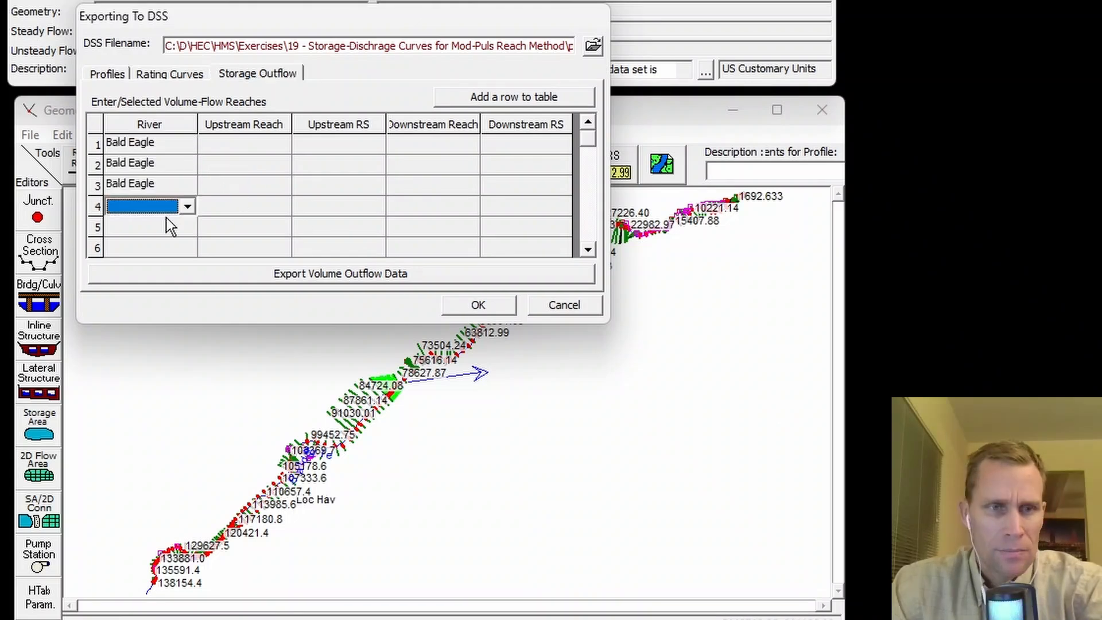
{"action": "left_click", "coordinate": [165, 214]}
{"action": "left_click", "coordinate": [156, 225]}
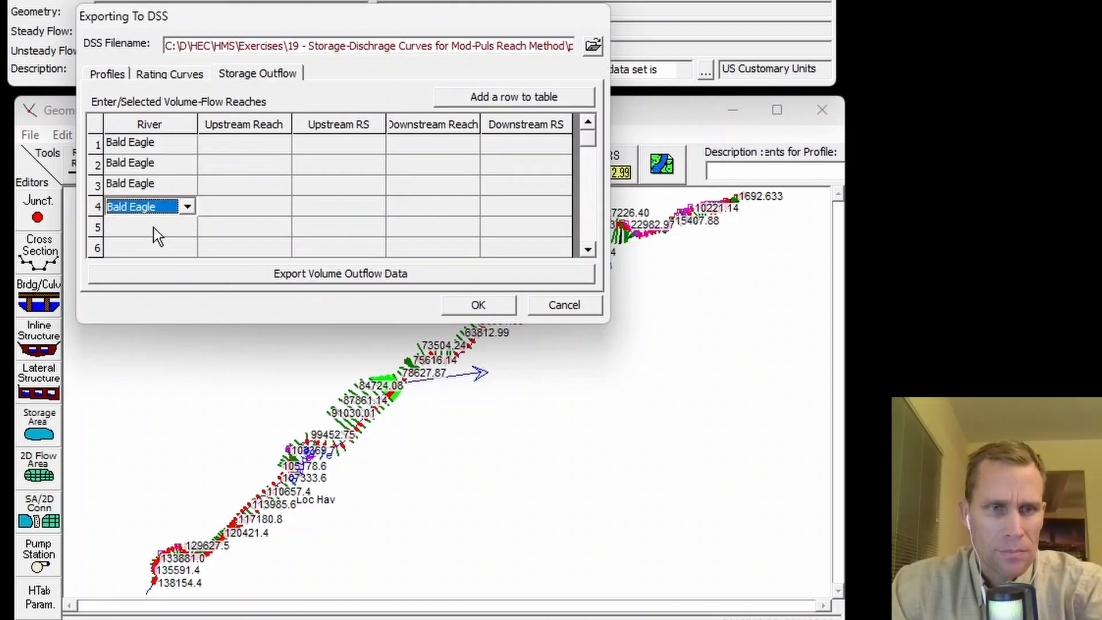
Set both the upstream and downstream reach to Loc Hav for all five Bald Eagle rows.
{"action": "left_click", "coordinate": [229, 180]}
{"action": "left_click", "coordinate": [228, 188]}
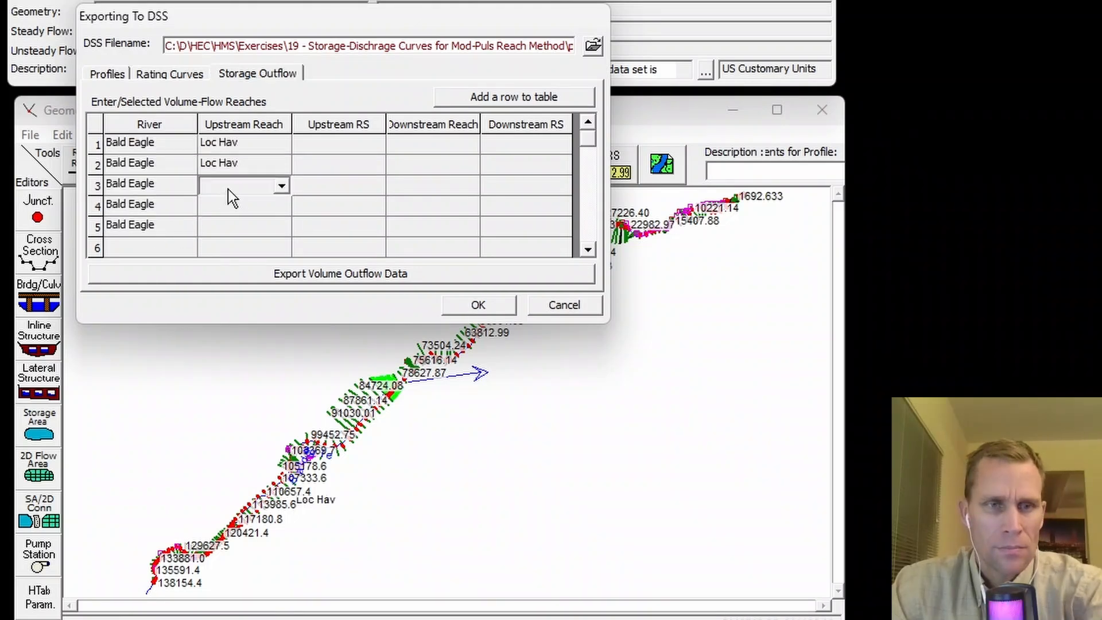
{"action": "left_click", "coordinate": [229, 189]}
{"action": "left_click", "coordinate": [229, 201]}
{"action": "left_click", "coordinate": [229, 208]}
{"action": "left_click", "coordinate": [229, 209]}
{"action": "left_click", "coordinate": [405, 169]}
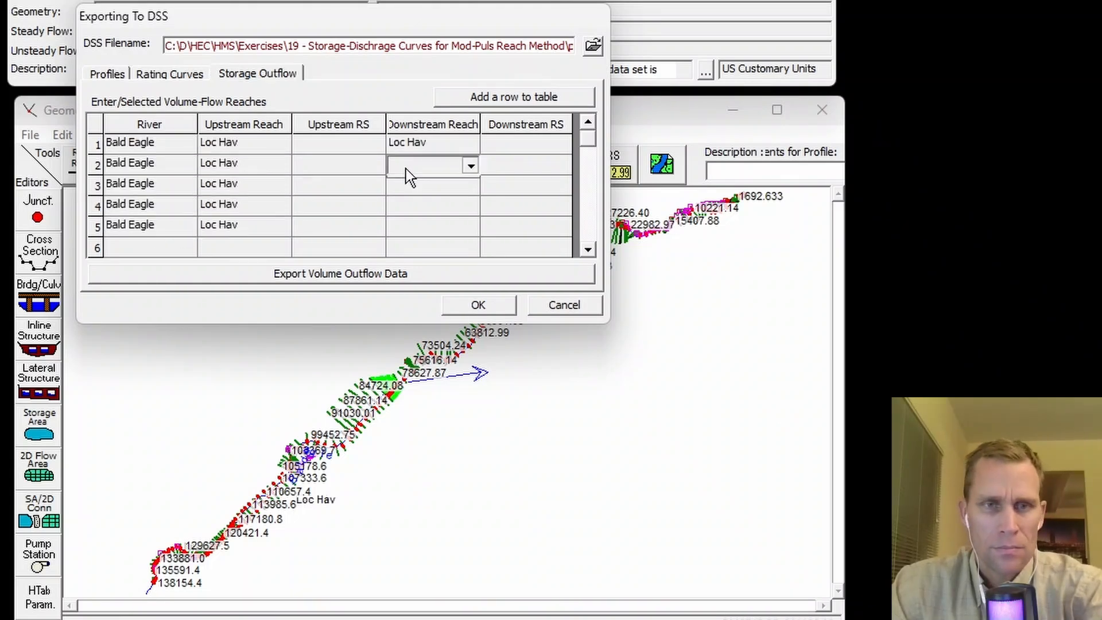
{"action": "left_click", "coordinate": [405, 169]}
{"action": "left_click", "coordinate": [404, 185]}
{"action": "left_click", "coordinate": [405, 204]}
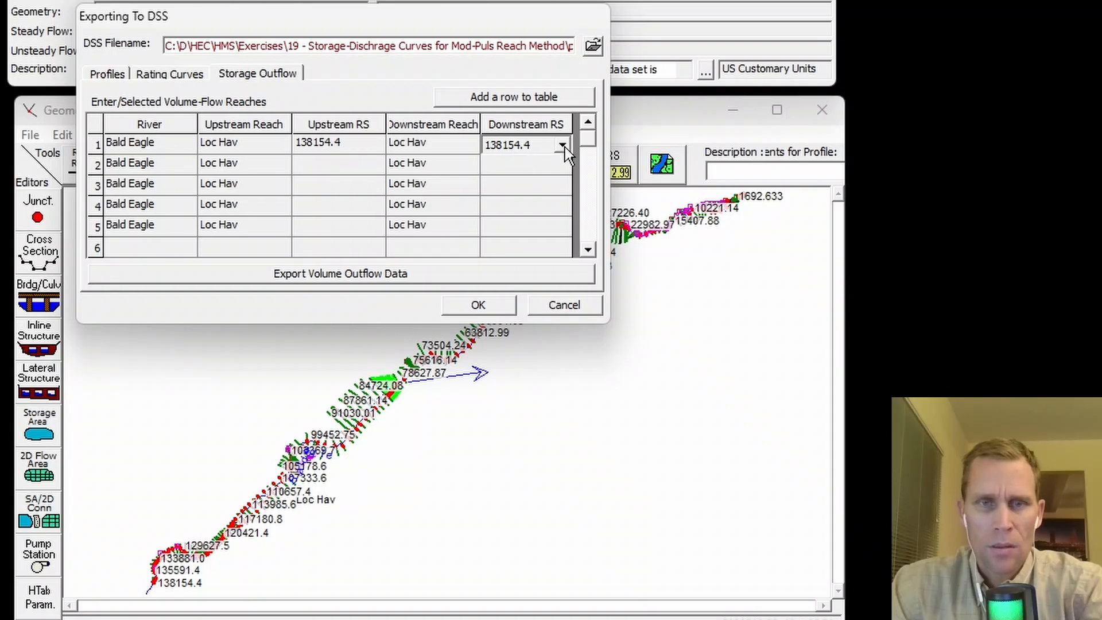
Set the five rows' upstream and downstream stations as consecutive segments: 138154.4, 103122.3, 75917.82, 58708.54, 36339.56 and 659.942.
{"action": "left_click", "coordinate": [562, 146]}
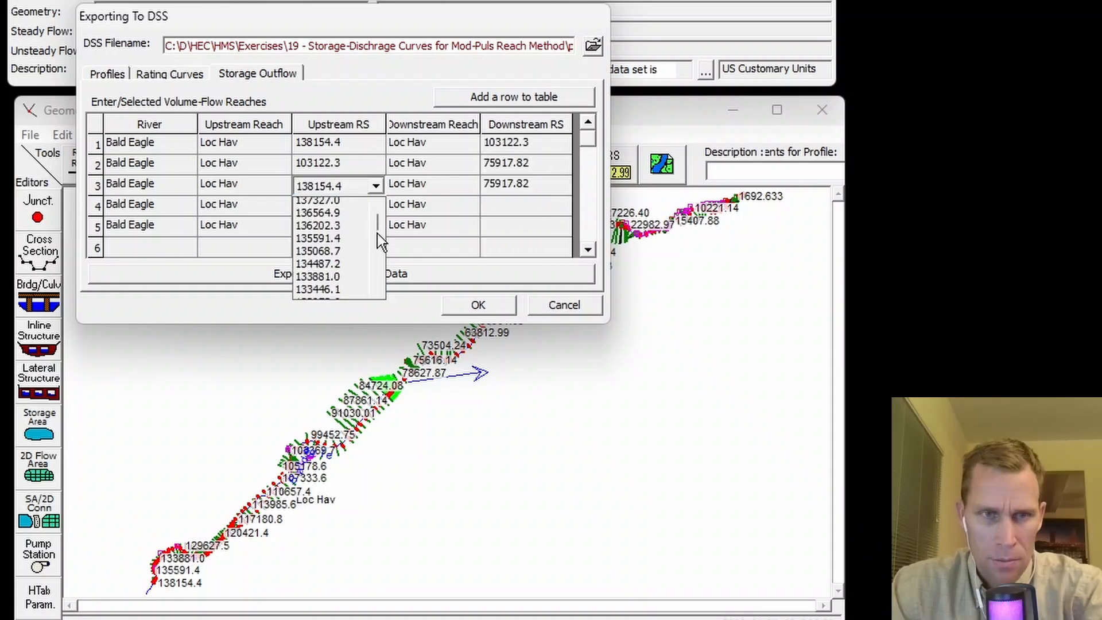
{"action": "left_click_drag", "start_coordinate": [377, 233], "coordinate": [375, 247]}
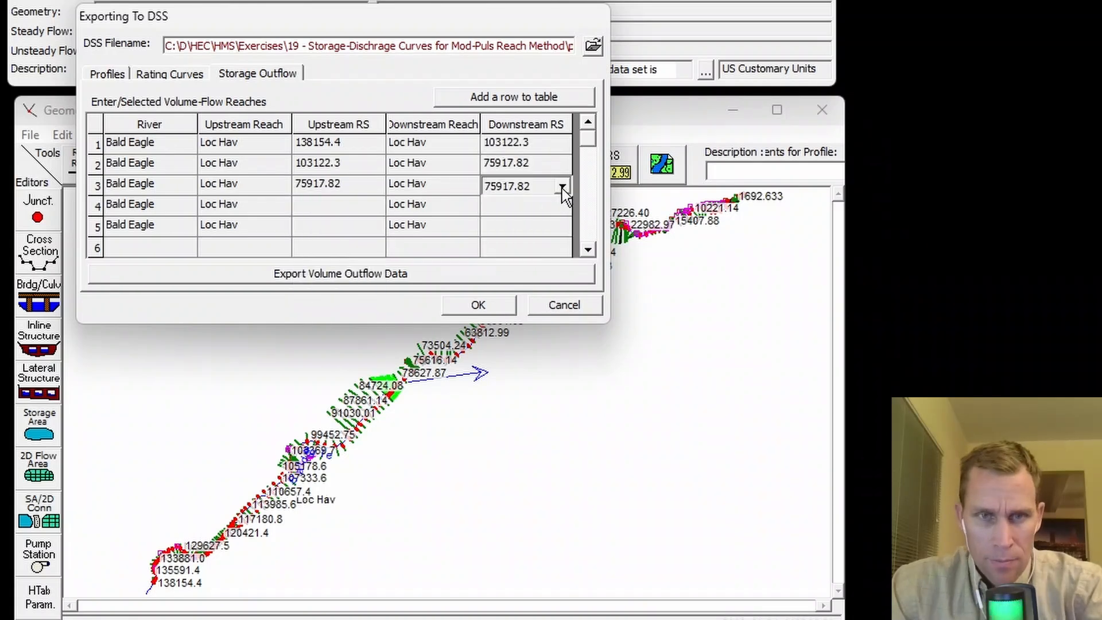
{"action": "left_click", "coordinate": [563, 189]}
{"action": "scroll", "coordinate": [564, 273], "scroll_direction": "down", "scroll_amount": 3}
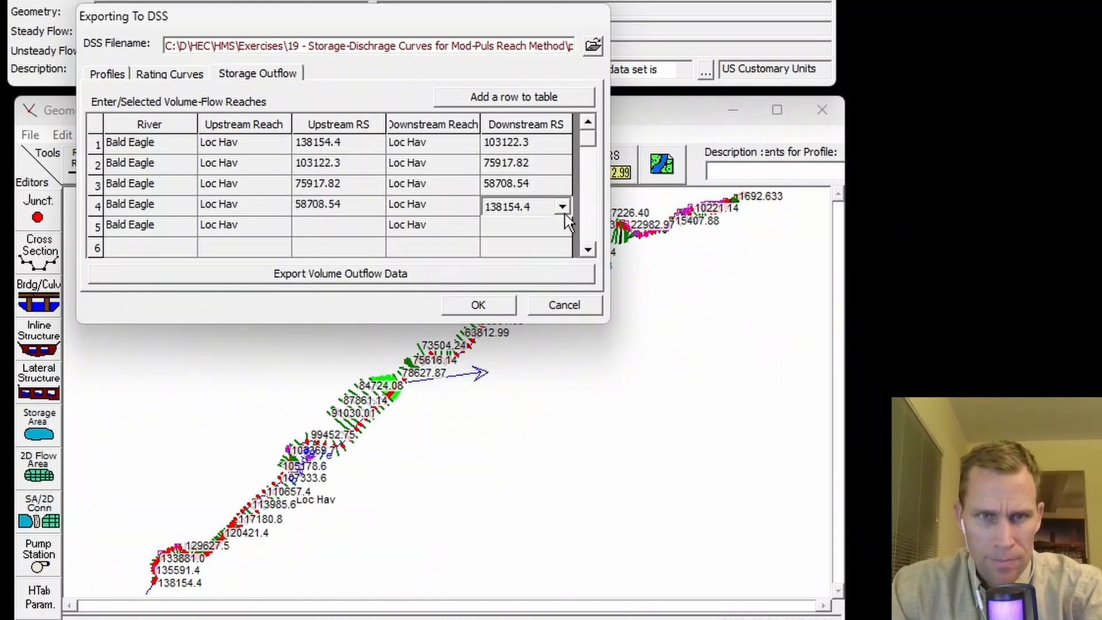
{"action": "left_click", "coordinate": [562, 207]}
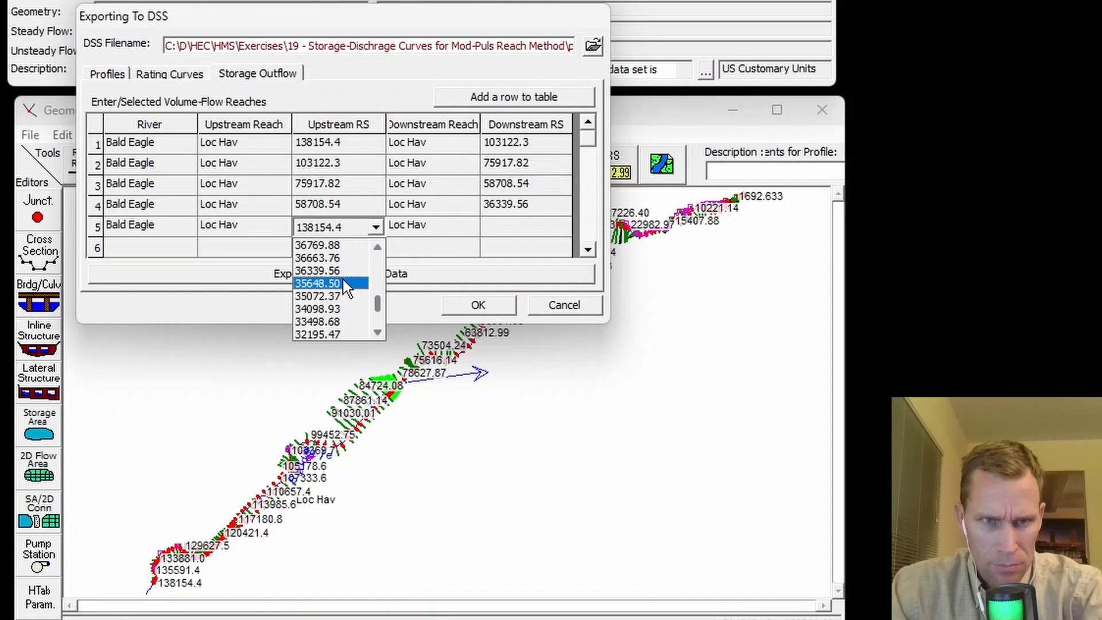
{"action": "left_click", "coordinate": [317, 271]}
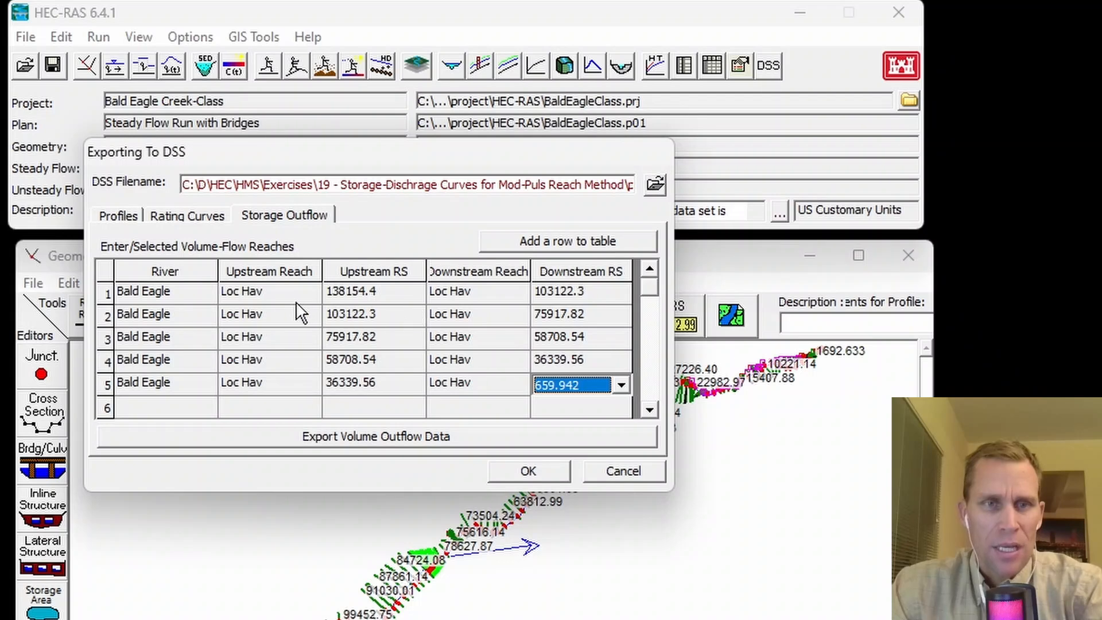
Export the volume outflow data to the DSS file and close the list of added paths and the export dialog.
{"action": "left_click", "coordinate": [371, 438]}
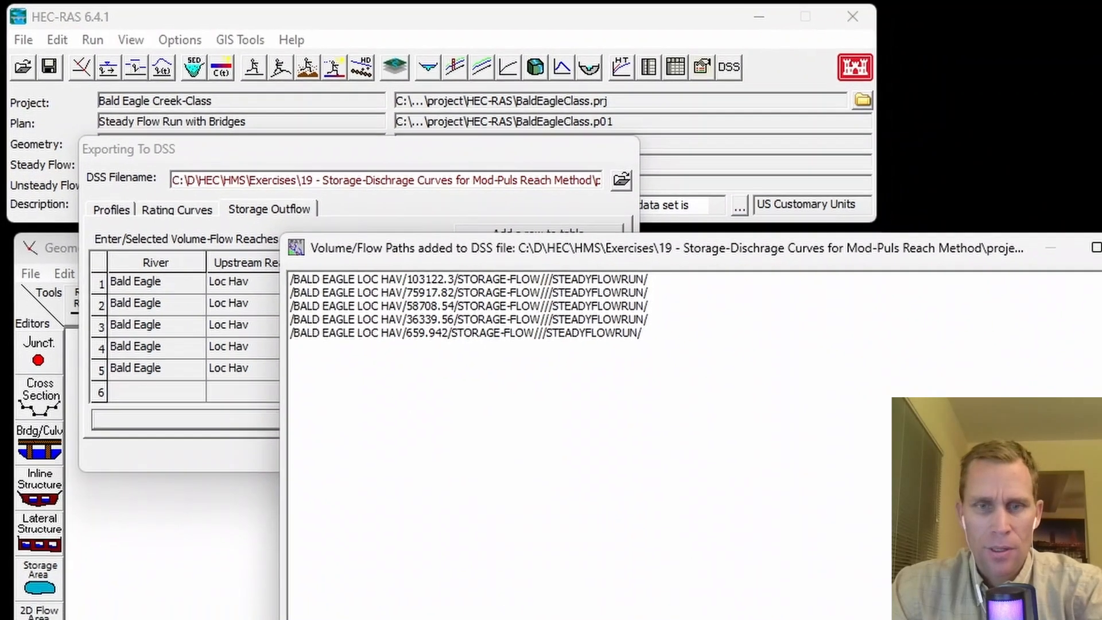
{"action": "left_click", "coordinate": [696, 614]}
{"action": "left_click", "coordinate": [494, 446]}
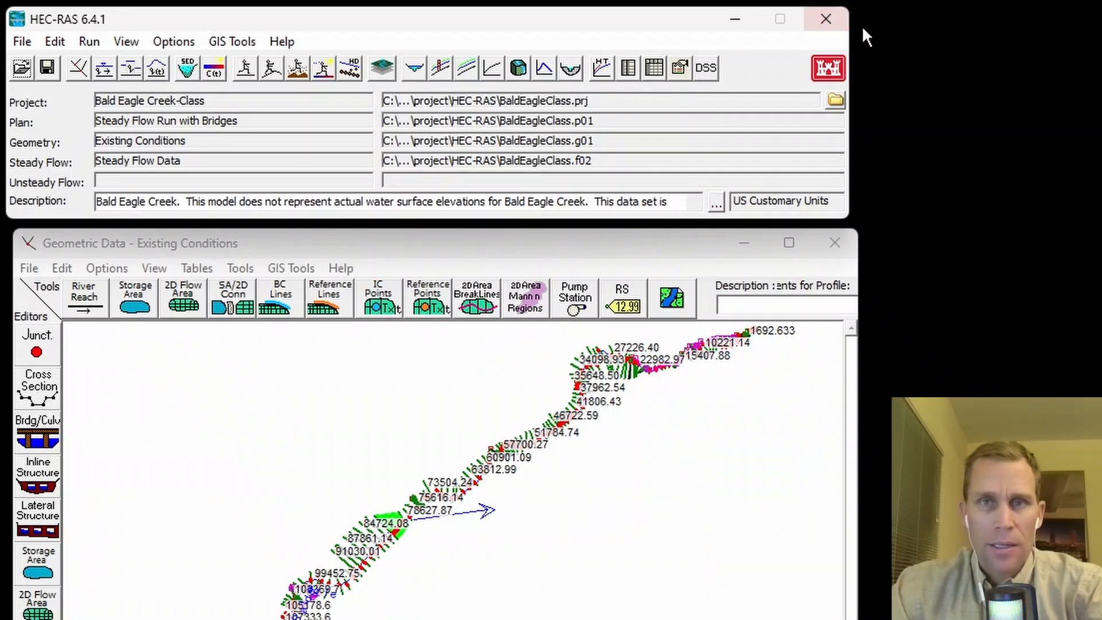
Close HEC-RAS and open BaldEagleCrClass.hms from the project's HEC-HMS folder in HEC-HMS, converting the project to version 4.12.
{"action": "left_click", "coordinate": [826, 19]}
{"action": "left_click", "coordinate": [663, 485]}
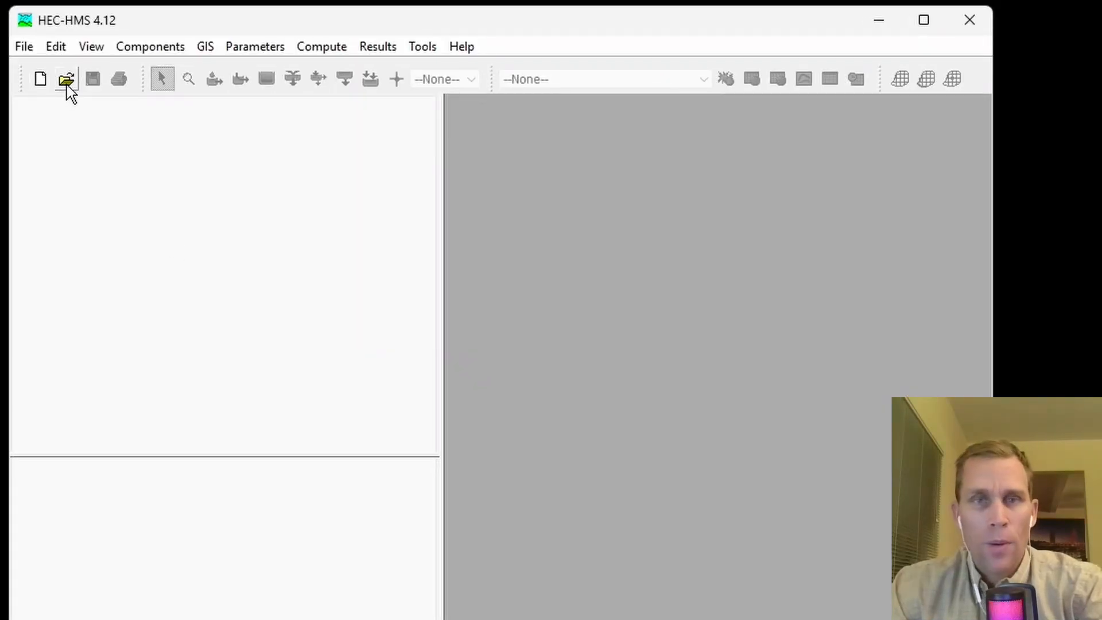
{"action": "left_click", "coordinate": [63, 84]}
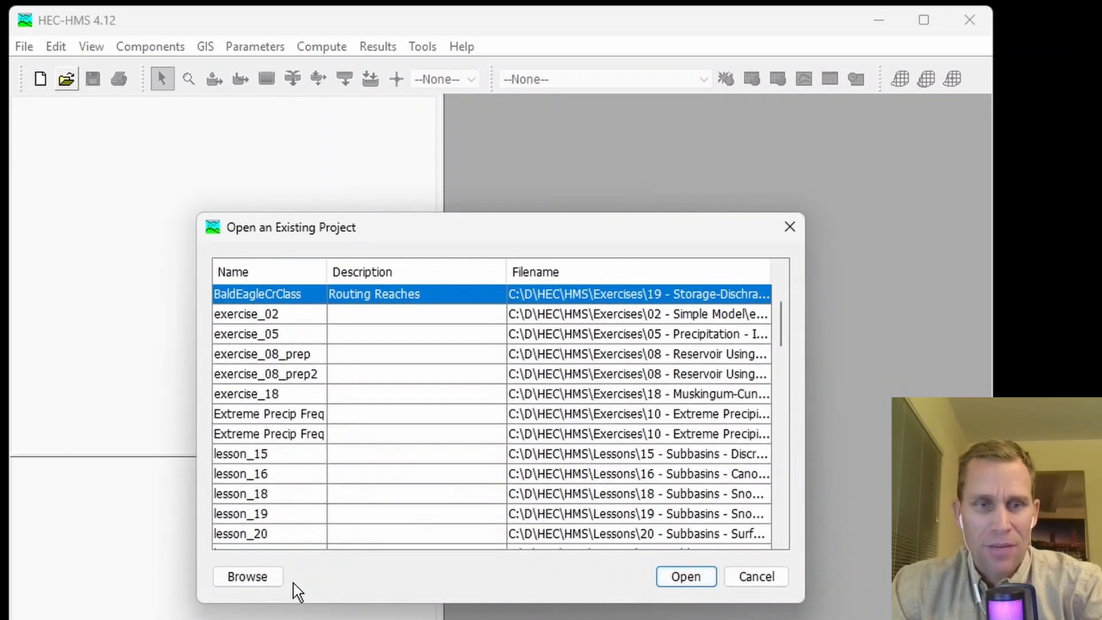
{"action": "left_click", "coordinate": [277, 584]}
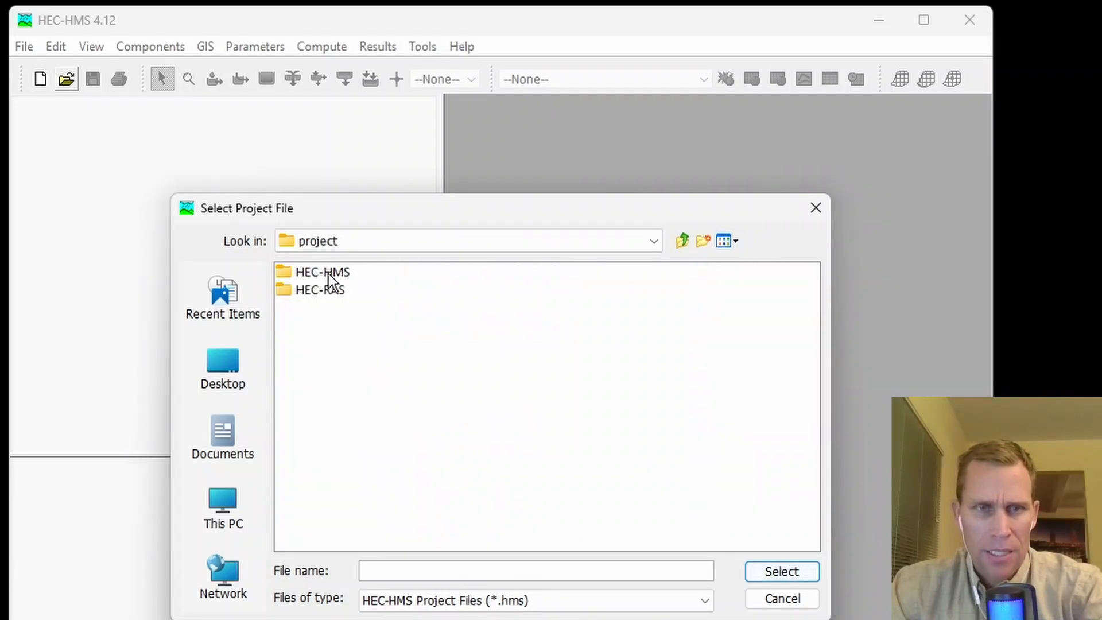
{"action": "double_click", "coordinate": [337, 274]}
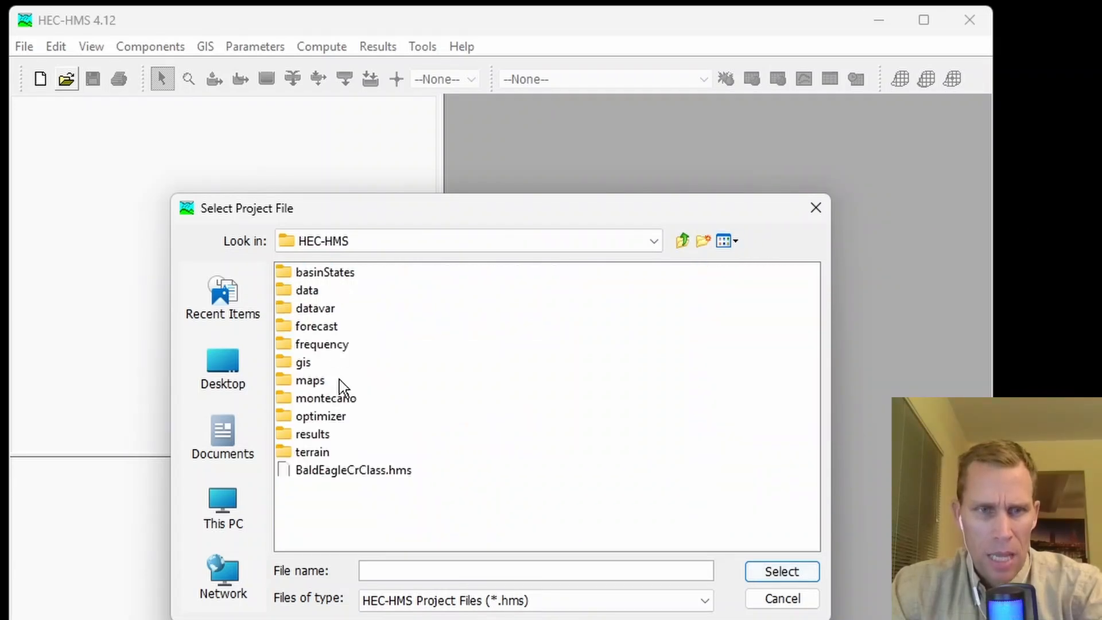
{"action": "left_click", "coordinate": [326, 477]}
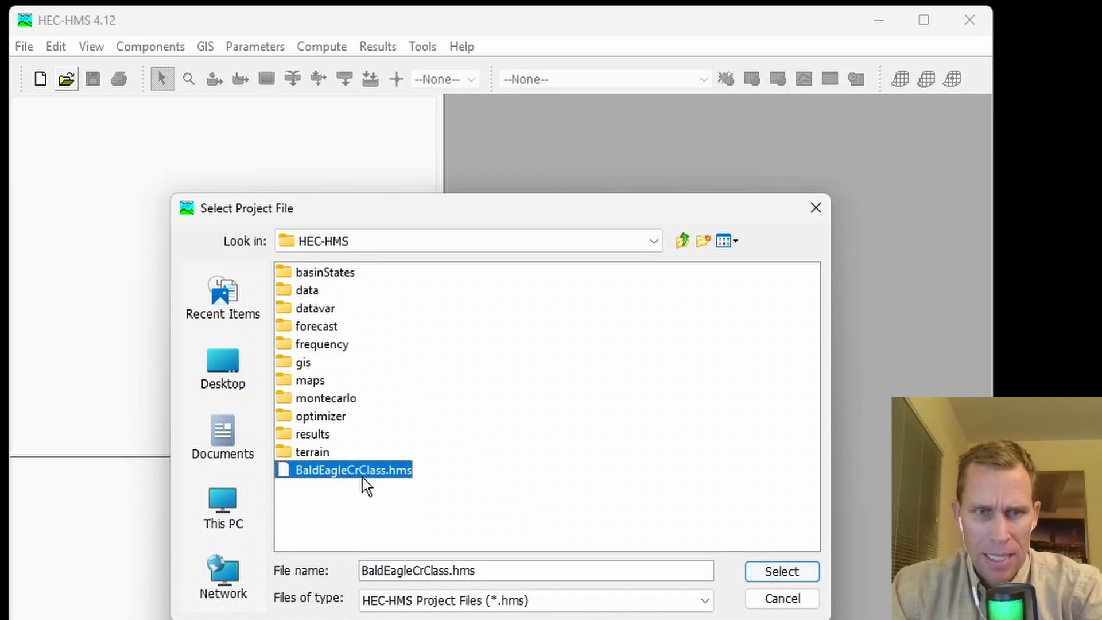
{"action": "left_click", "coordinate": [768, 574]}
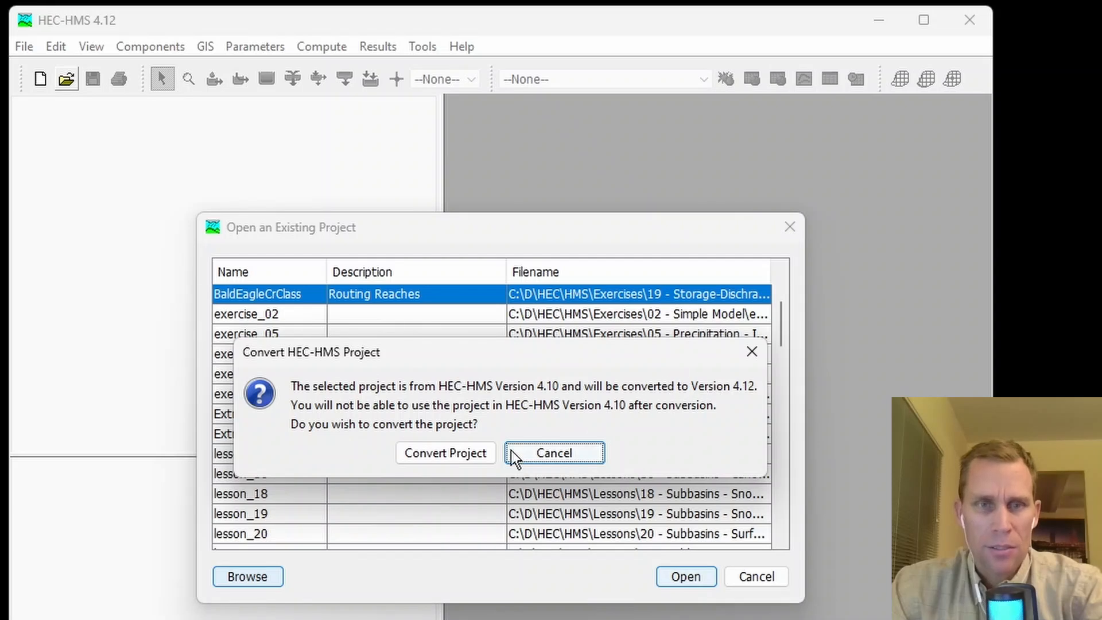
{"action": "left_click", "coordinate": [446, 455]}
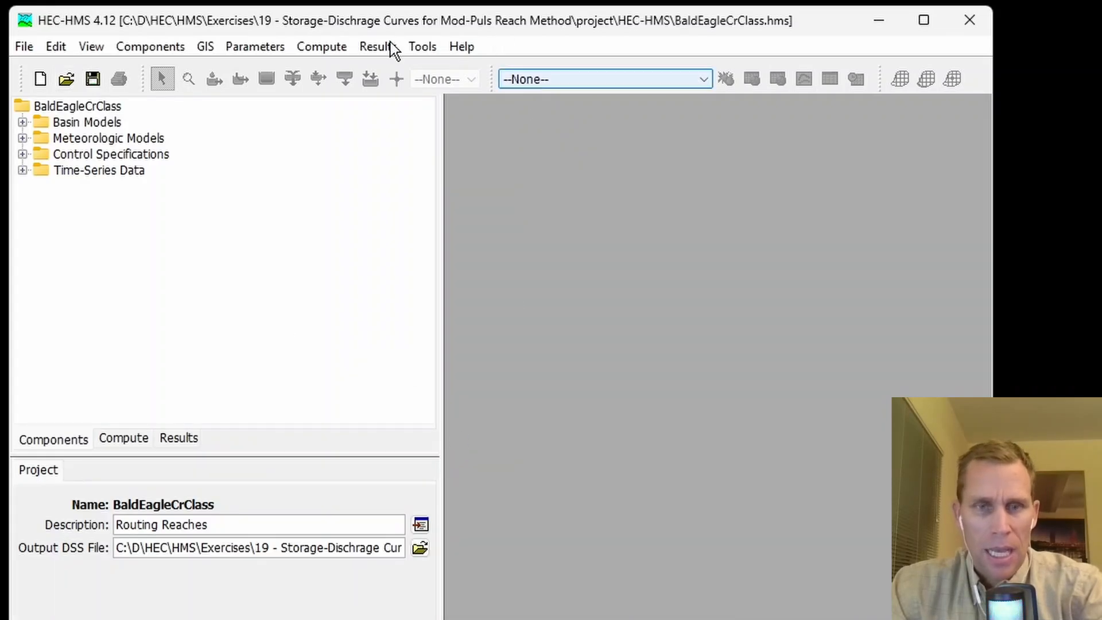
Open the Uncalibrated Routing basin model and maximize its map.
{"action": "left_click", "coordinate": [22, 122]}
{"action": "left_click", "coordinate": [89, 140]}
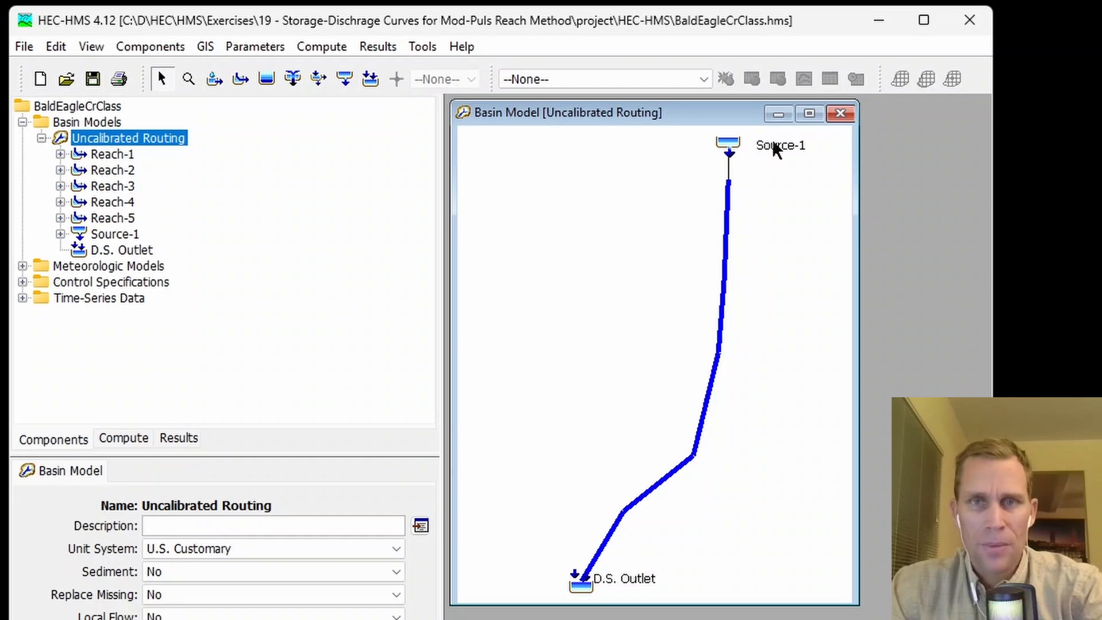
{"action": "left_click", "coordinate": [809, 113]}
Inspect the basin model elements in flow order, from Source-1 through the routing reaches to D.S. Outlet.
{"action": "left_click", "coordinate": [804, 147]}
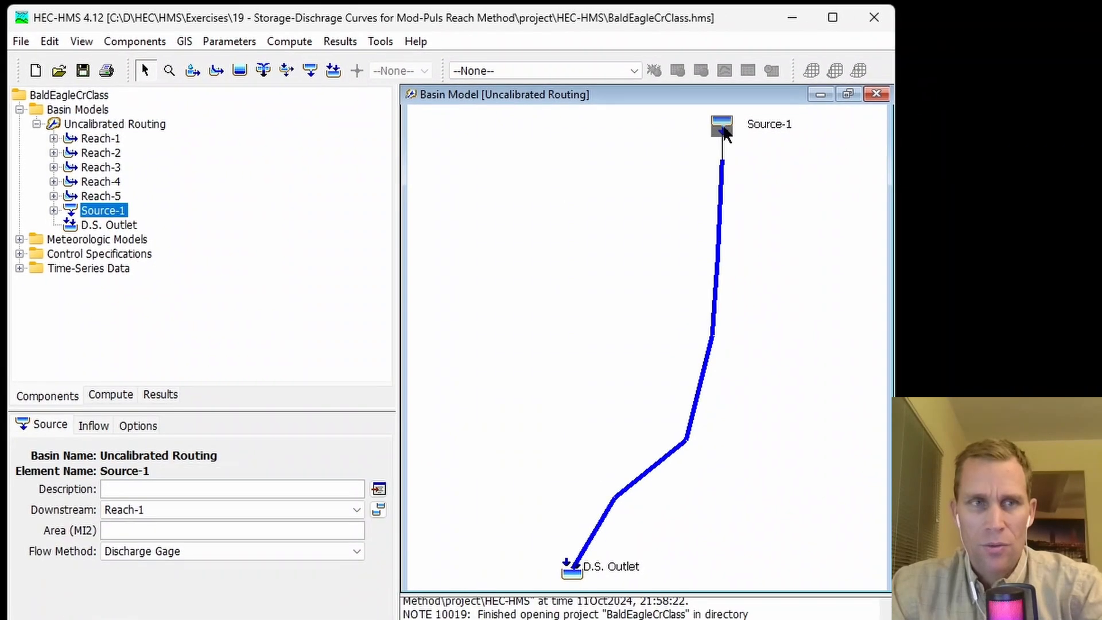
{"action": "left_click", "coordinate": [725, 193]}
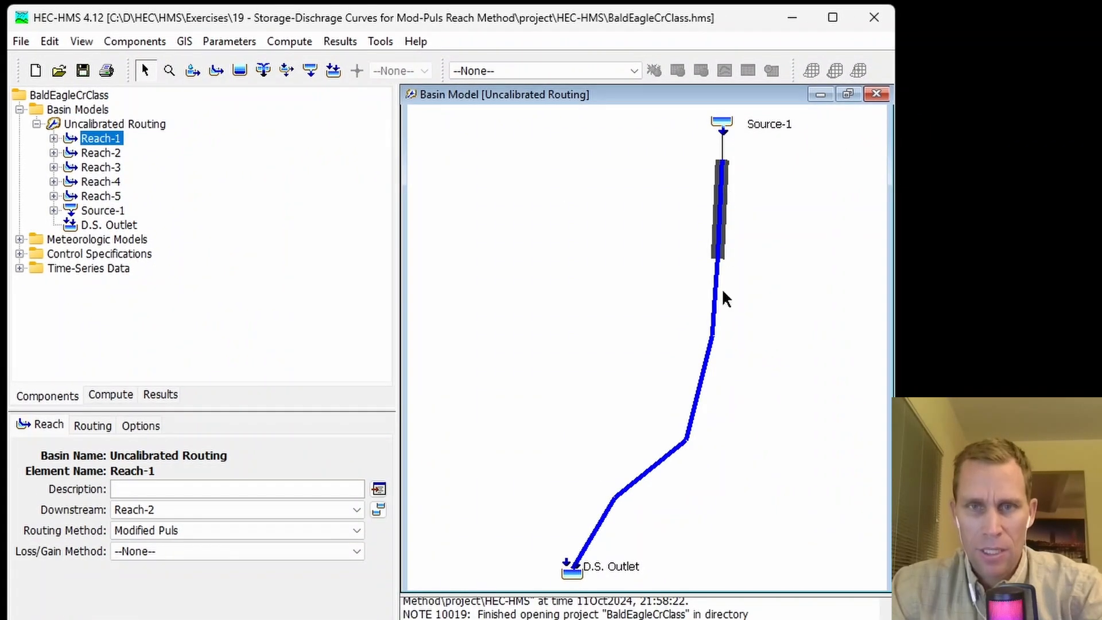
{"action": "left_click", "coordinate": [716, 324]}
{"action": "left_click", "coordinate": [662, 461]}
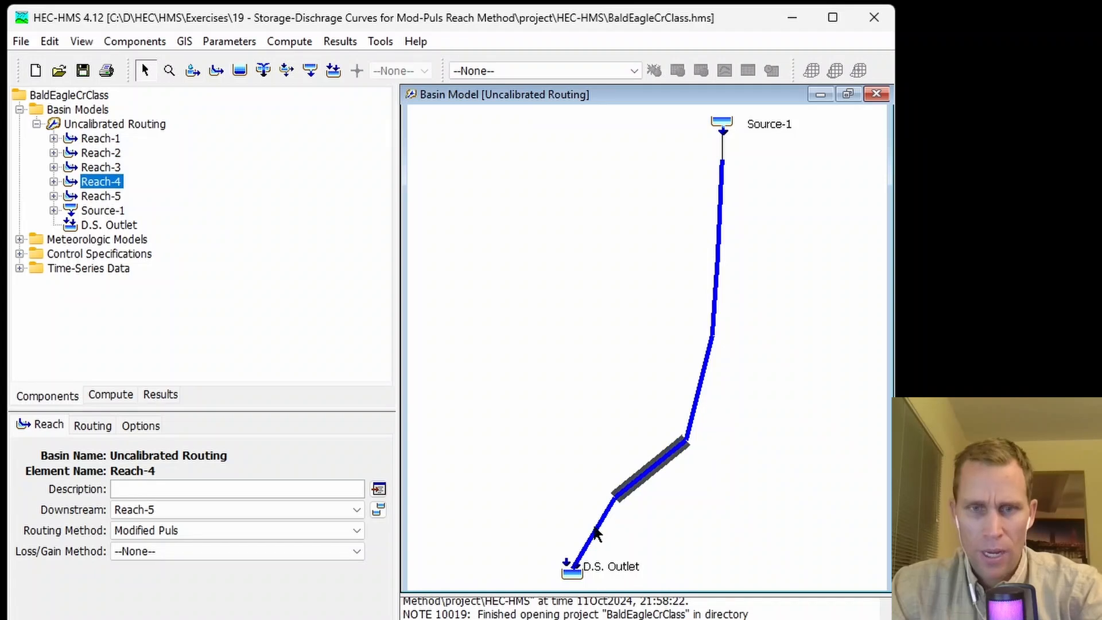
{"action": "left_click", "coordinate": [596, 529]}
{"action": "left_click", "coordinate": [572, 573]}
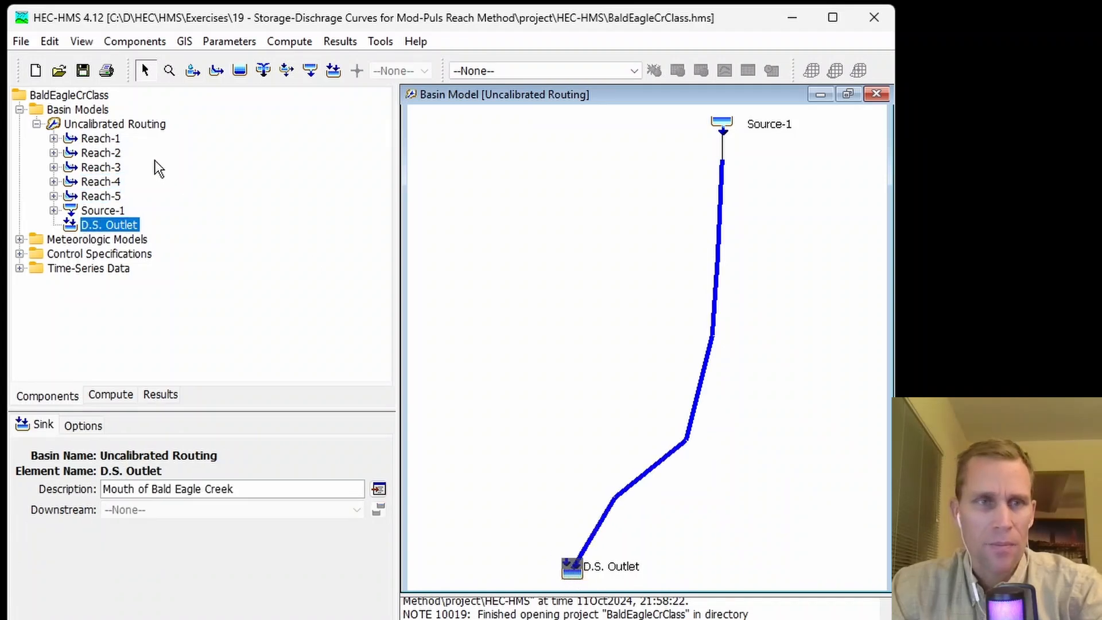
Resort the Uncalibrated Routing basin model's elements hydrologically and select Source-1.
{"action": "left_click", "coordinate": [105, 125]}
{"action": "right_click", "coordinate": [104, 124]}
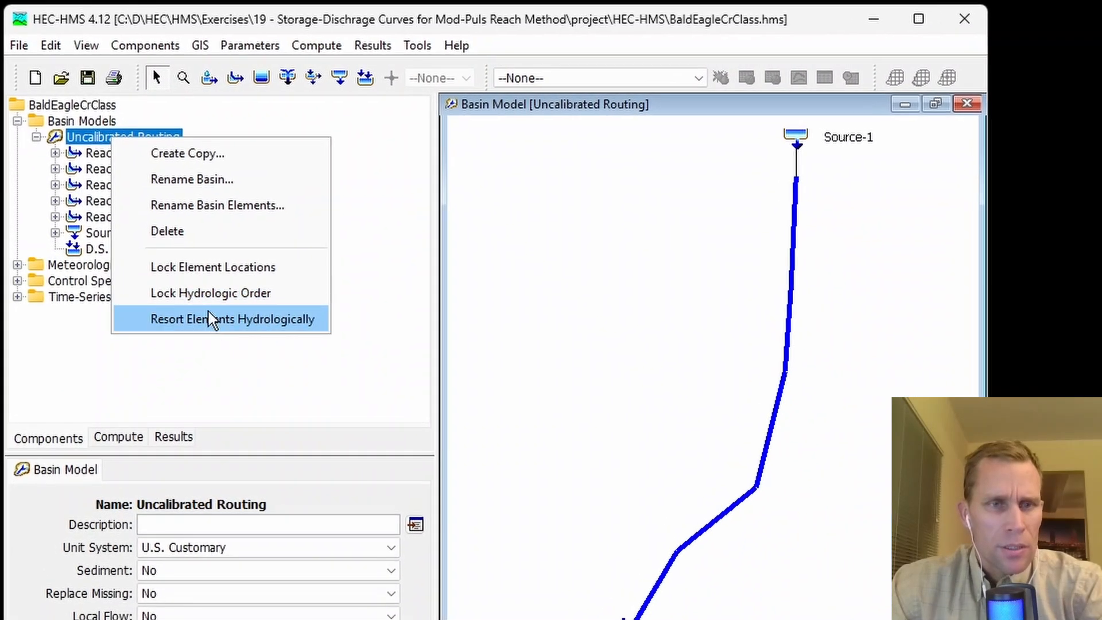
{"action": "left_click", "coordinate": [194, 288]}
{"action": "left_click", "coordinate": [117, 155]}
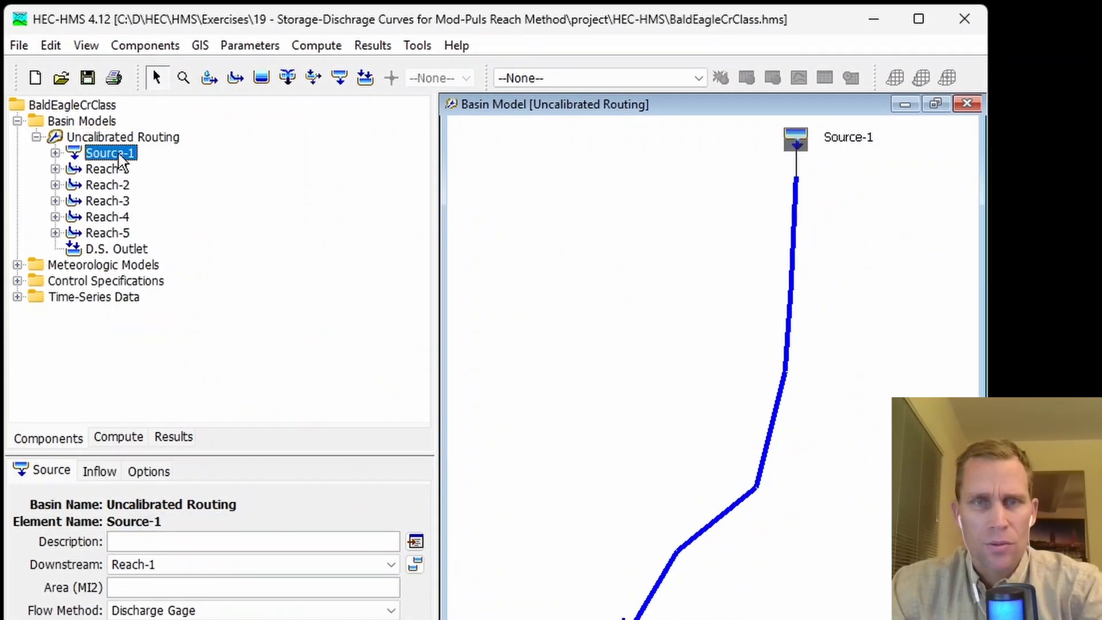
Expand the meteorologic models, control specifications and time-series data, and view the Inflow discharge gage.
{"action": "left_click", "coordinate": [17, 265]}
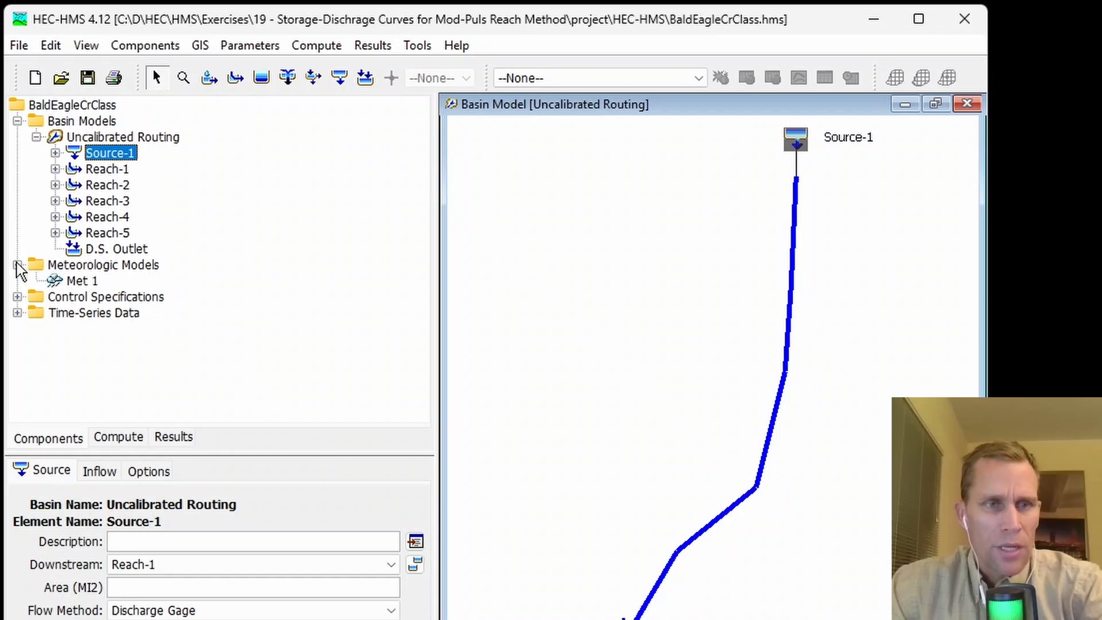
{"action": "left_click", "coordinate": [17, 297]}
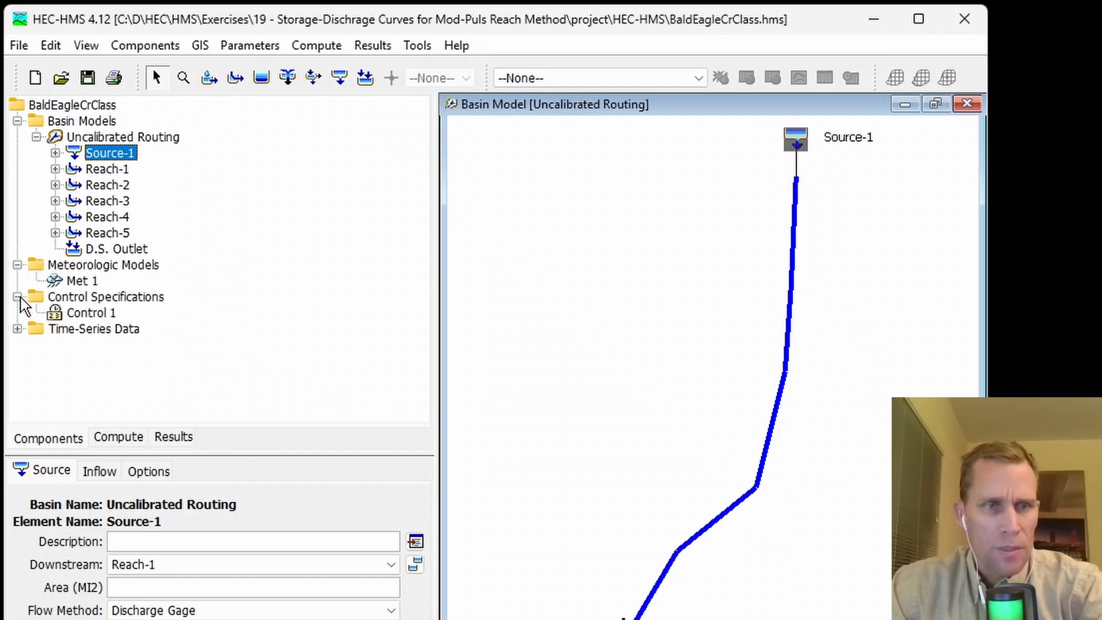
{"action": "left_click", "coordinate": [17, 329]}
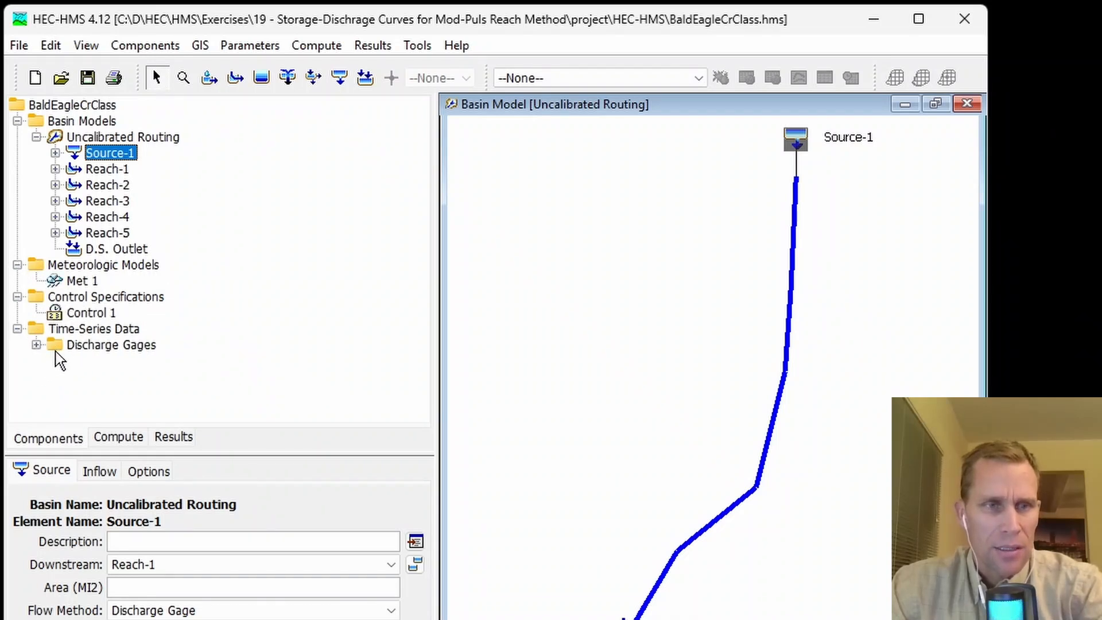
{"action": "left_click", "coordinate": [37, 345]}
{"action": "left_click", "coordinate": [102, 362]}
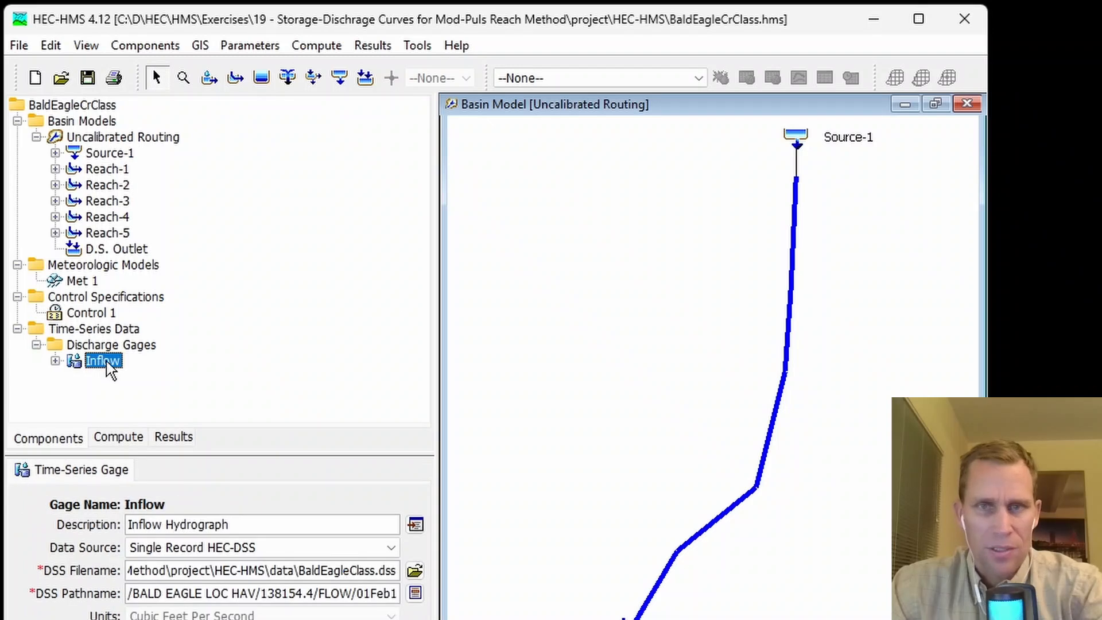
Assign the Inflow discharge gage to Source-1.
{"action": "left_click", "coordinate": [801, 142]}
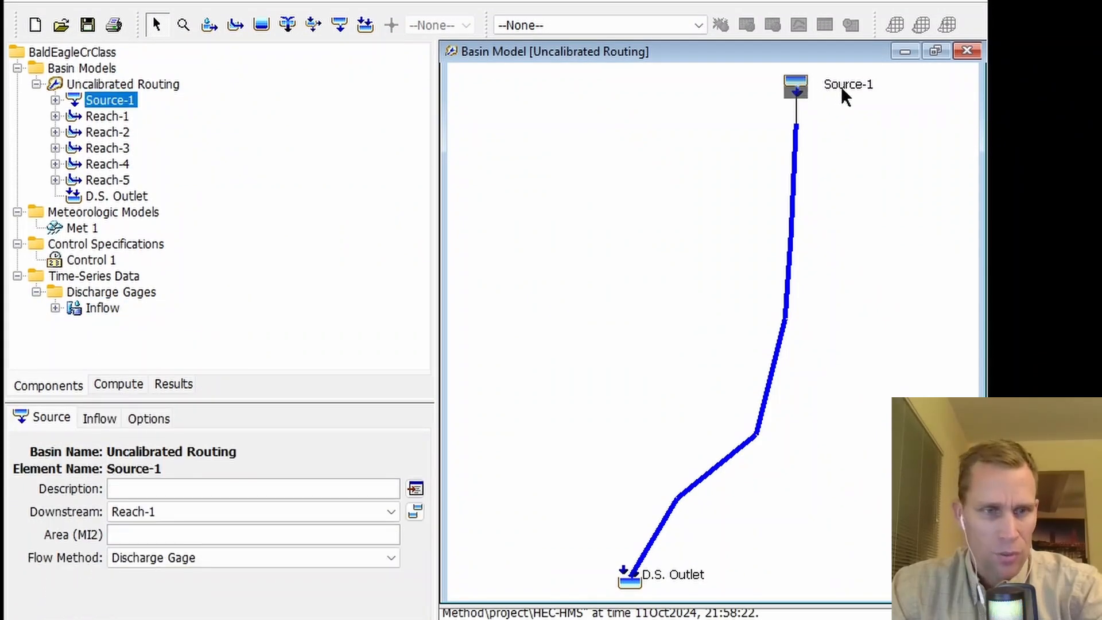
{"action": "left_click", "coordinate": [99, 421]}
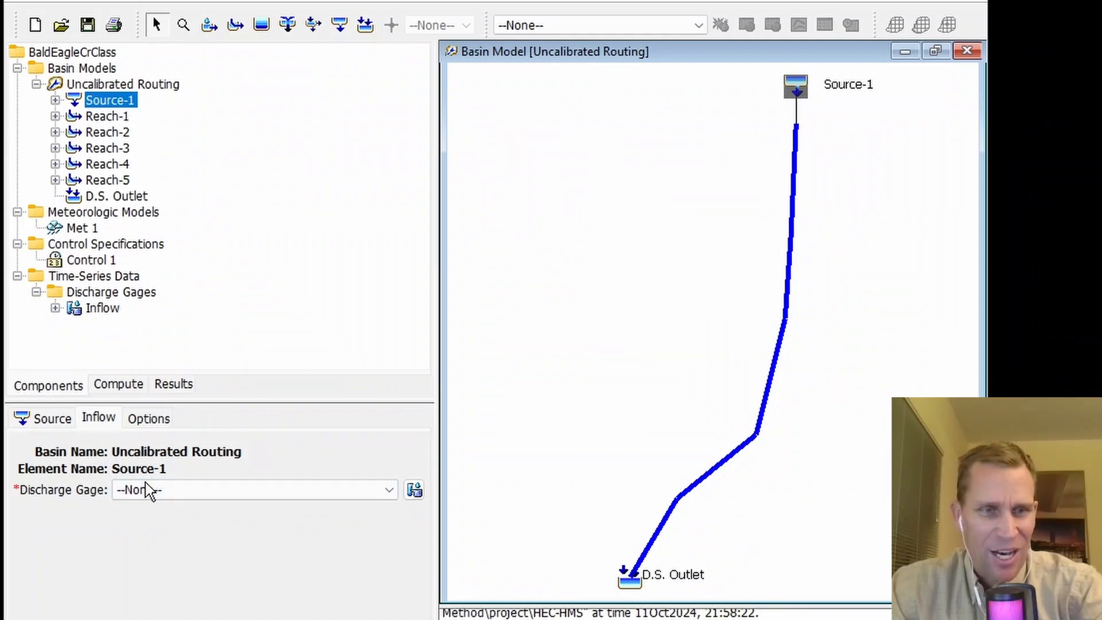
{"action": "left_click", "coordinate": [173, 497]}
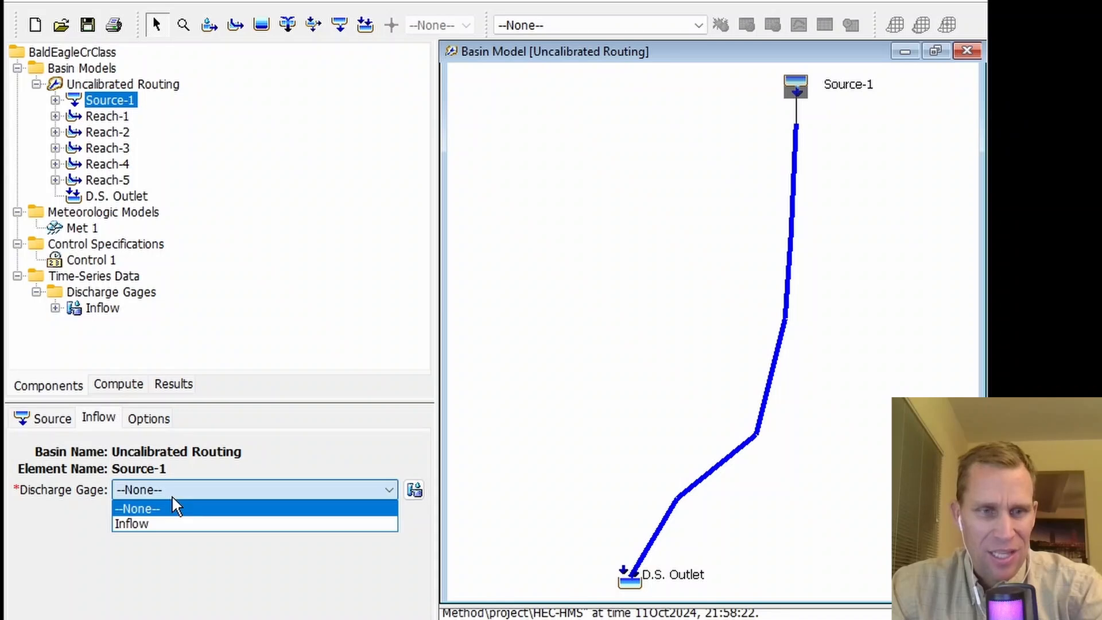
{"action": "left_click", "coordinate": [174, 525]}
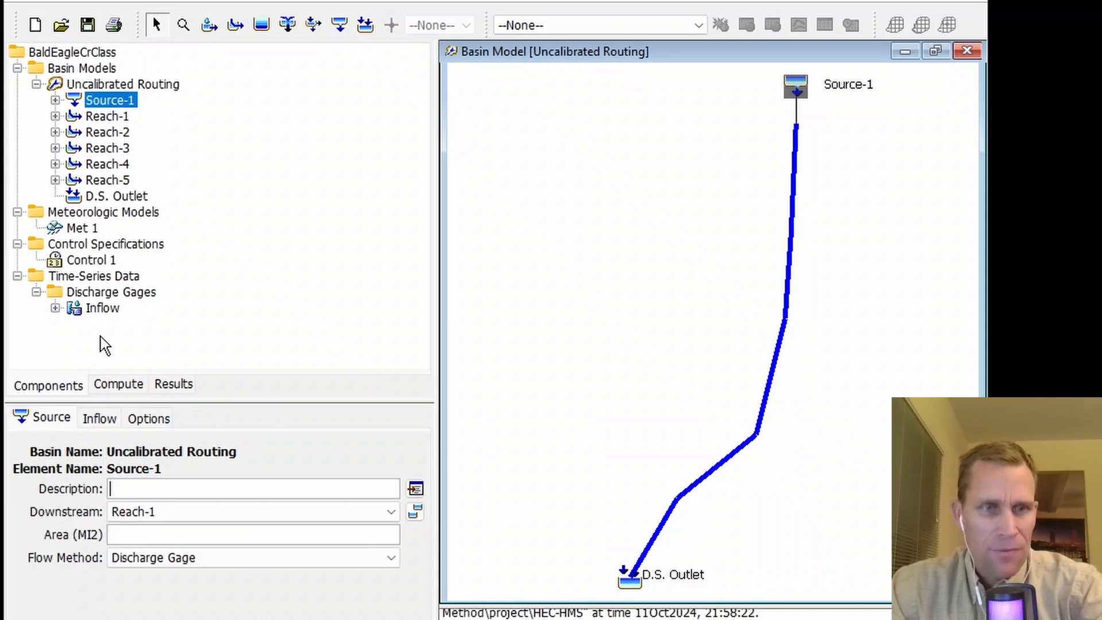
Check the DSS filename and the full DSS pathname referenced by the Inflow gage.
{"action": "left_click", "coordinate": [101, 309]}
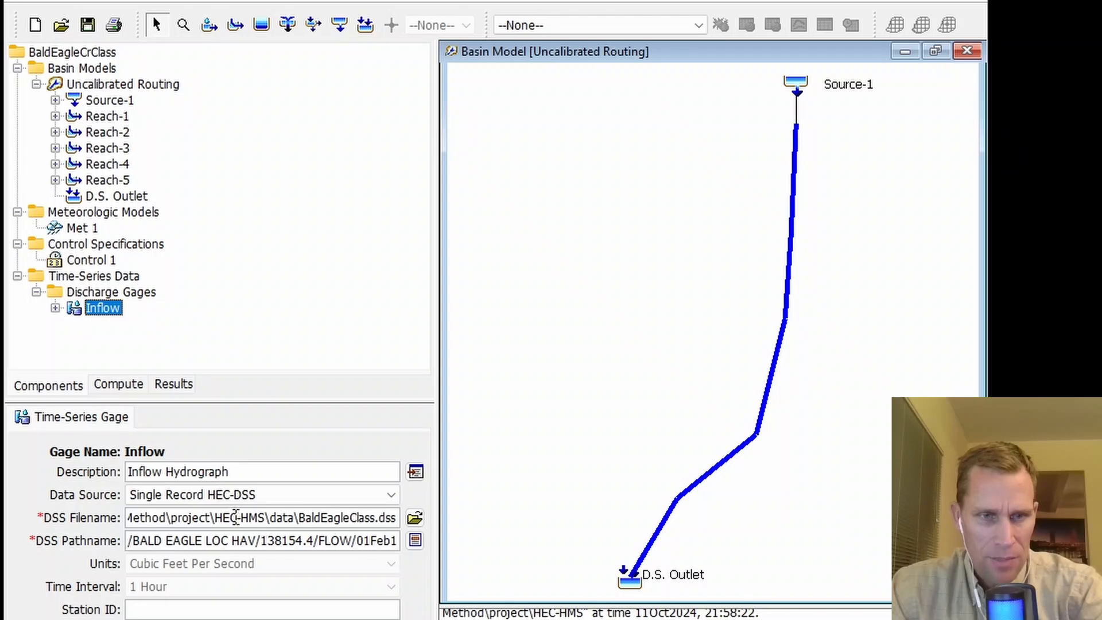
{"action": "left_click_drag", "start_coordinate": [298, 518], "coordinate": [396, 520]}
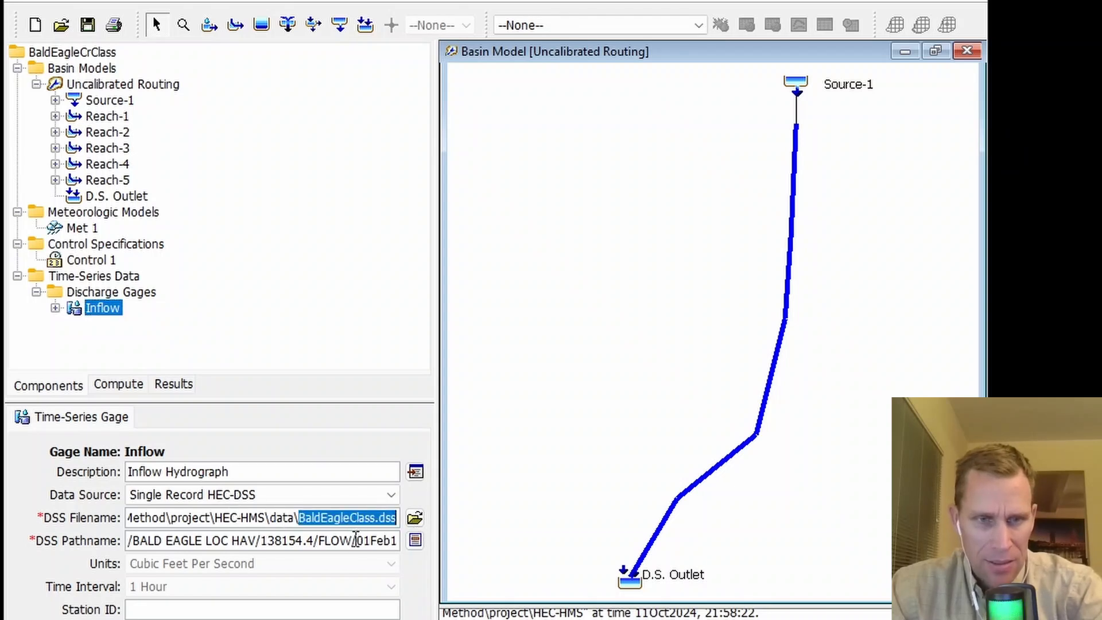
{"action": "left_click_drag", "start_coordinate": [356, 539], "coordinate": [432, 548]}
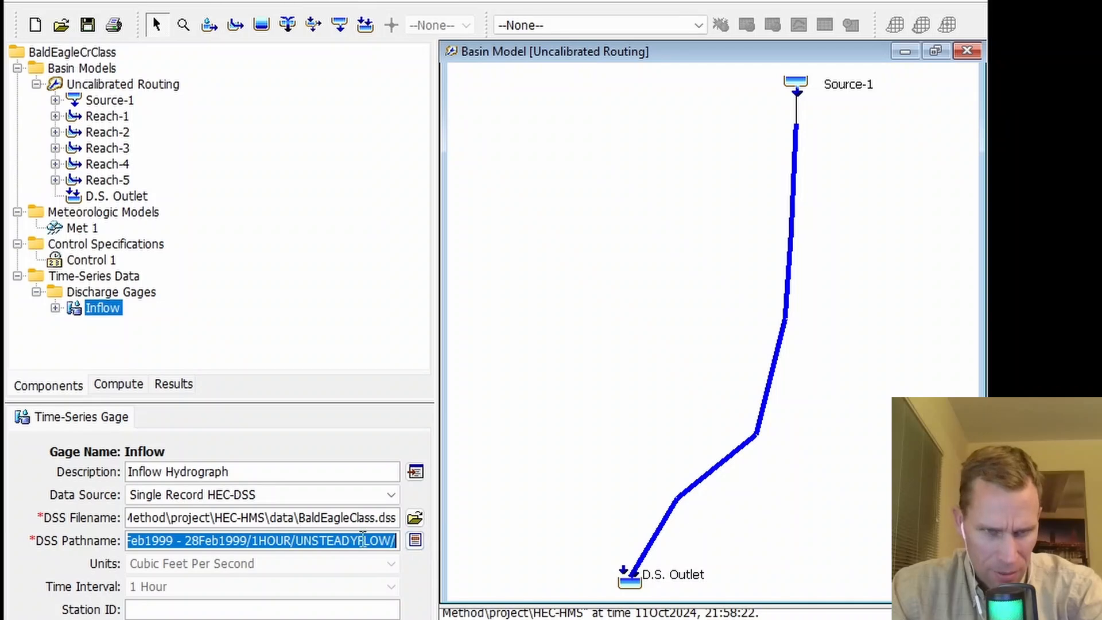
{"action": "left_click", "coordinate": [353, 540]}
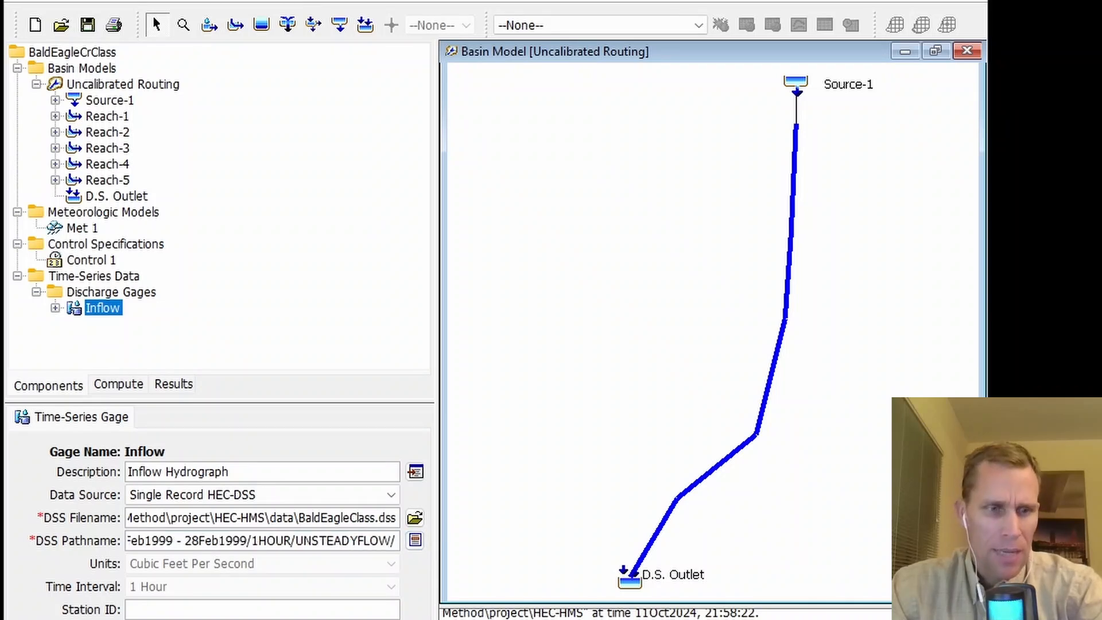
Launch HEC-DSSVue from the HEC Programs group.
{"action": "key", "text": "super"}
{"action": "left_click", "coordinate": [259, 337]}
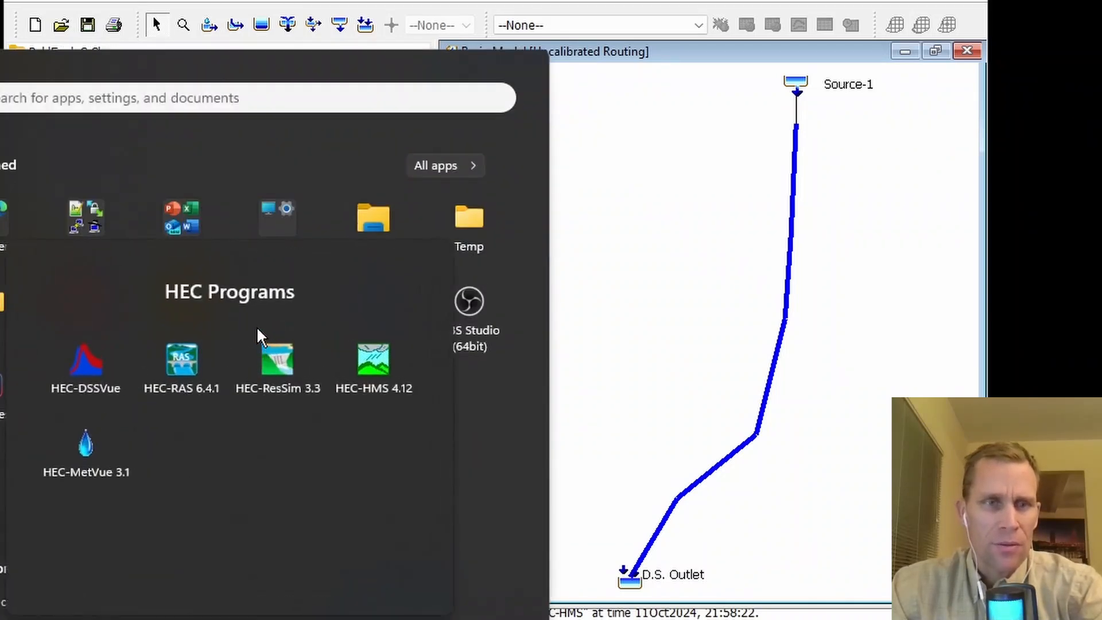
{"action": "left_click", "coordinate": [95, 368]}
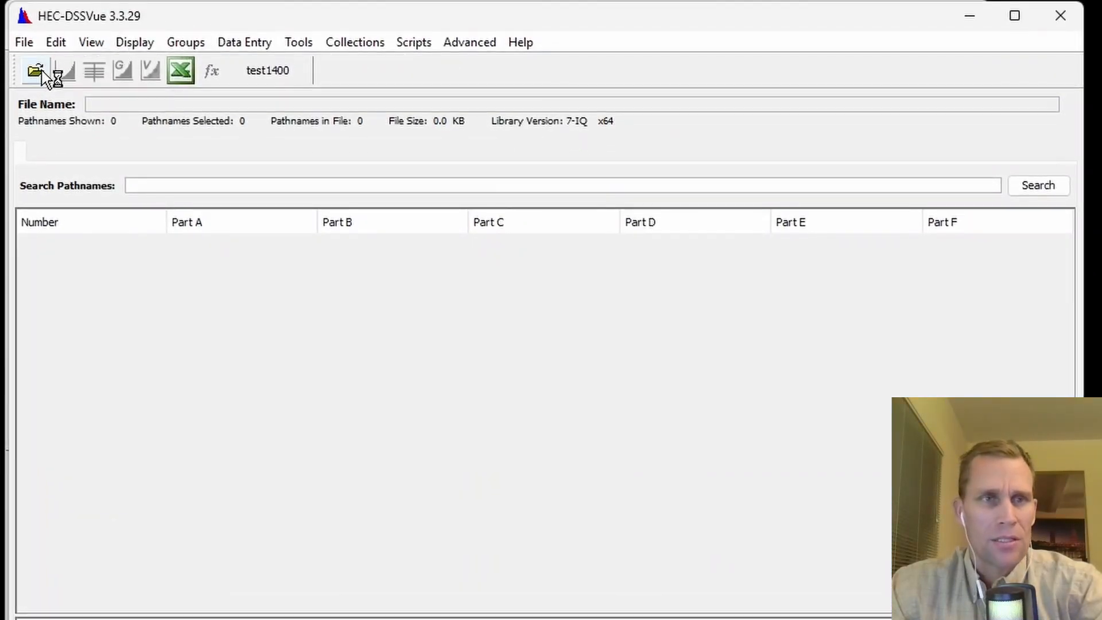
Open BaldEagleClass.dss from the data folder inside project\HEC-HMS.
{"action": "left_click", "coordinate": [37, 70]}
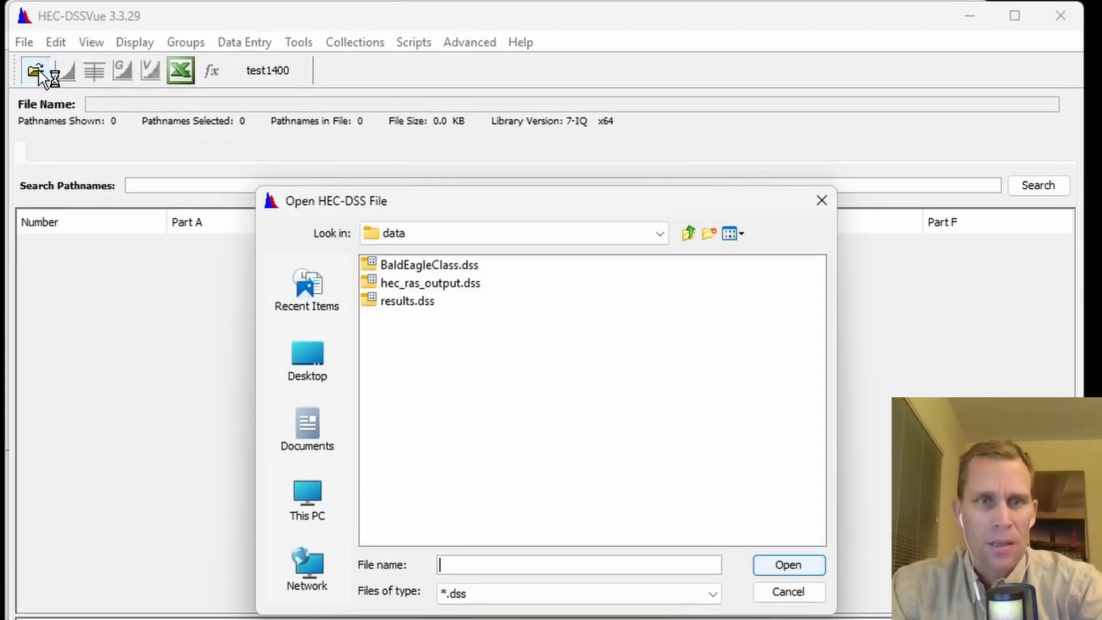
{"action": "left_click", "coordinate": [687, 233]}
{"action": "left_click", "coordinate": [686, 233]}
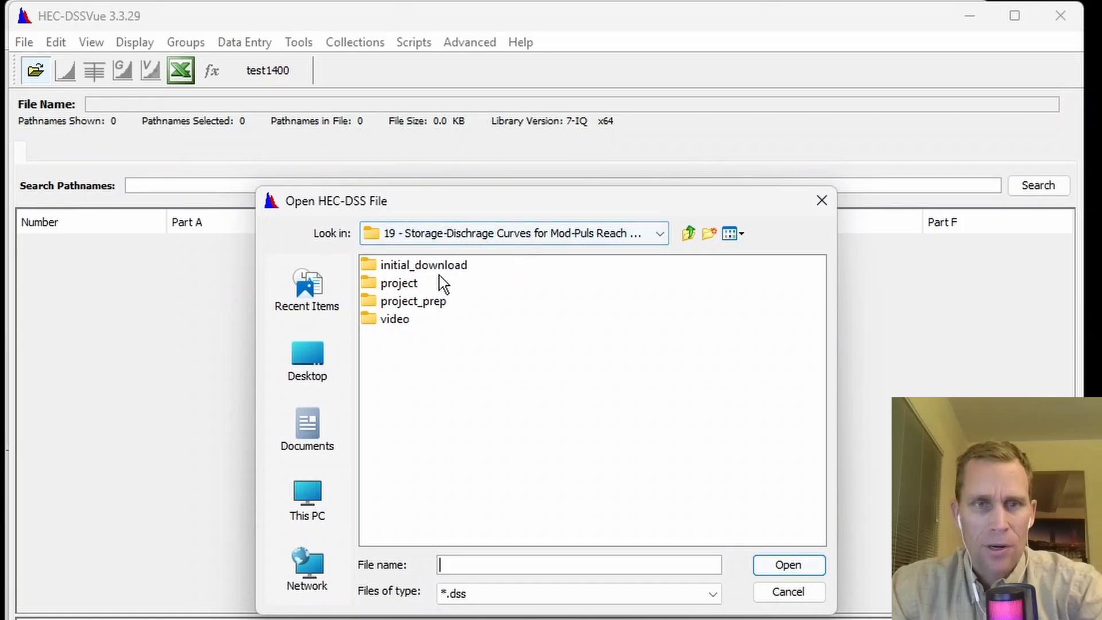
{"action": "left_click", "coordinate": [413, 283]}
{"action": "double_click", "coordinate": [414, 282]}
{"action": "double_click", "coordinate": [404, 266]}
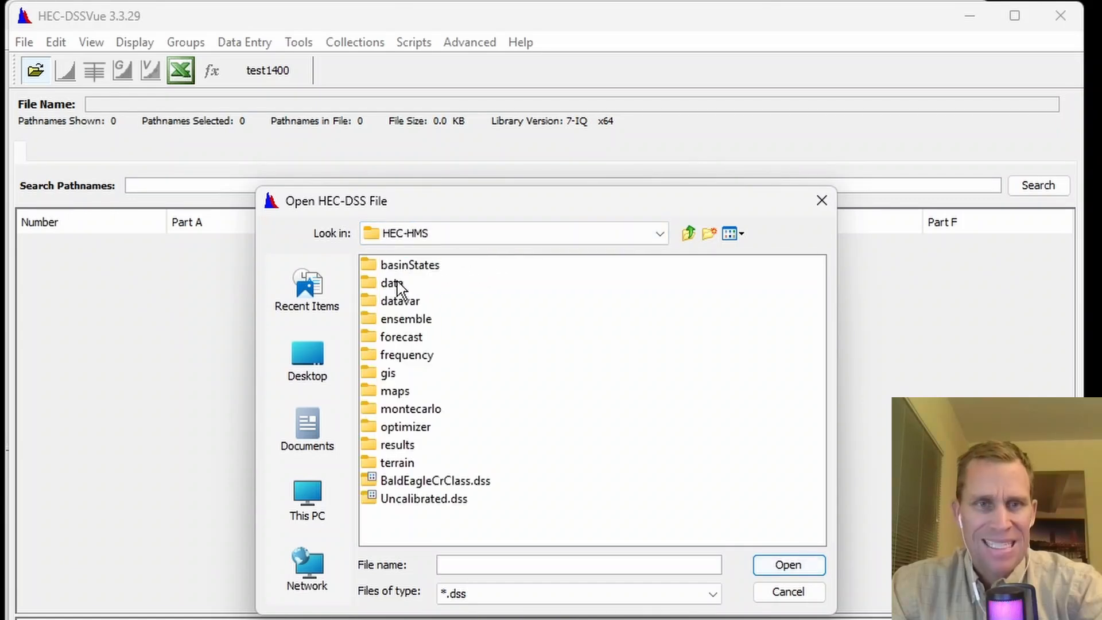
{"action": "double_click", "coordinate": [392, 282]}
{"action": "left_click", "coordinate": [407, 268]}
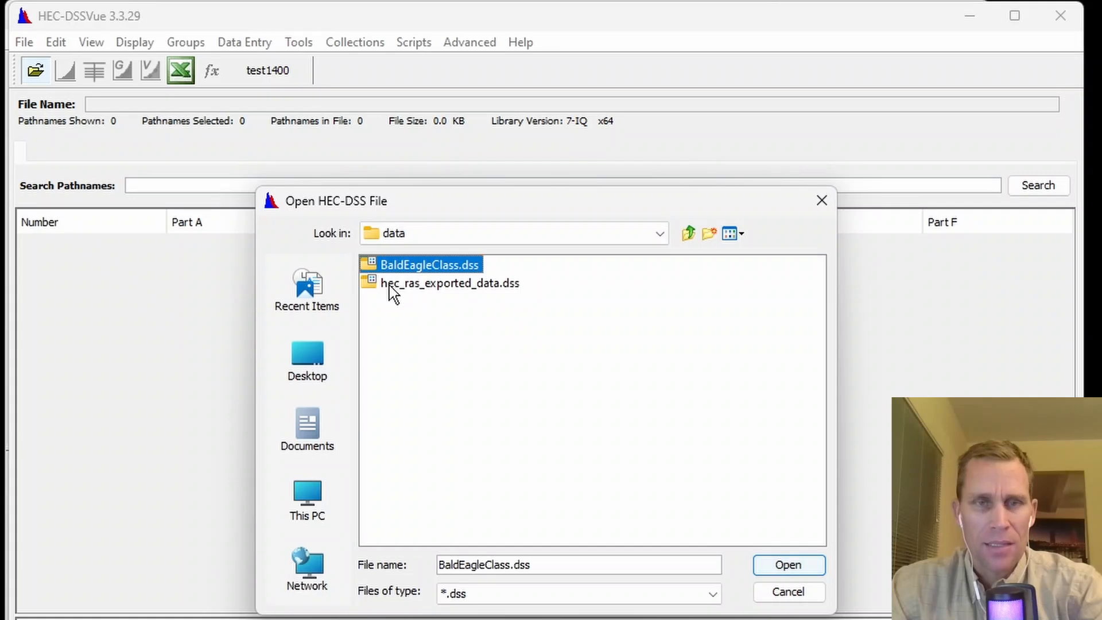
{"action": "left_click", "coordinate": [424, 284]}
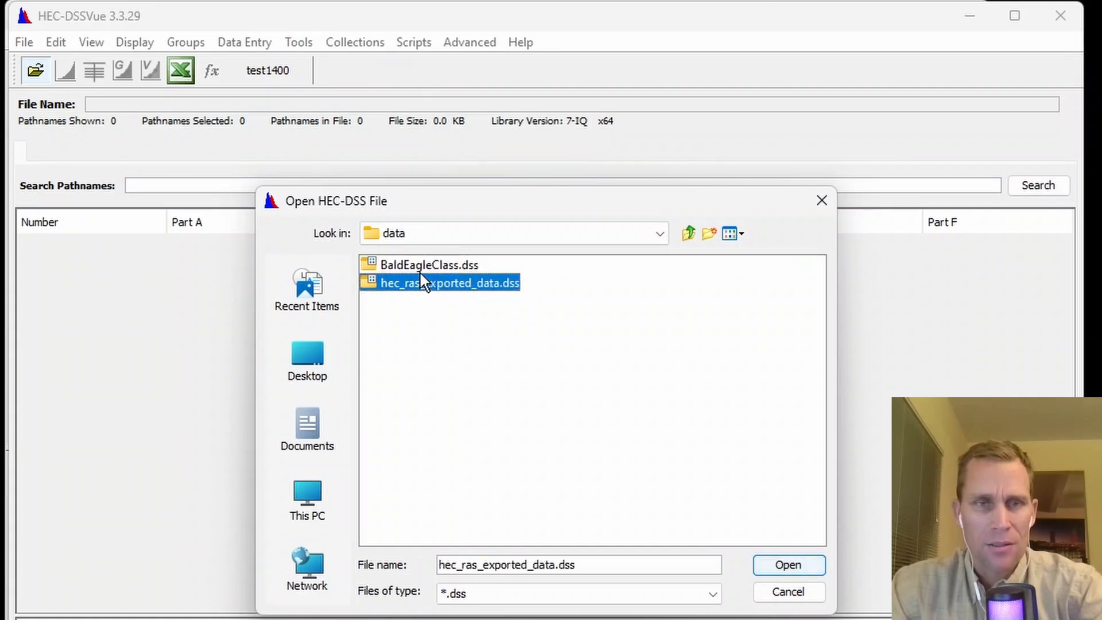
{"action": "left_click", "coordinate": [420, 267]}
{"action": "left_click", "coordinate": [420, 268]}
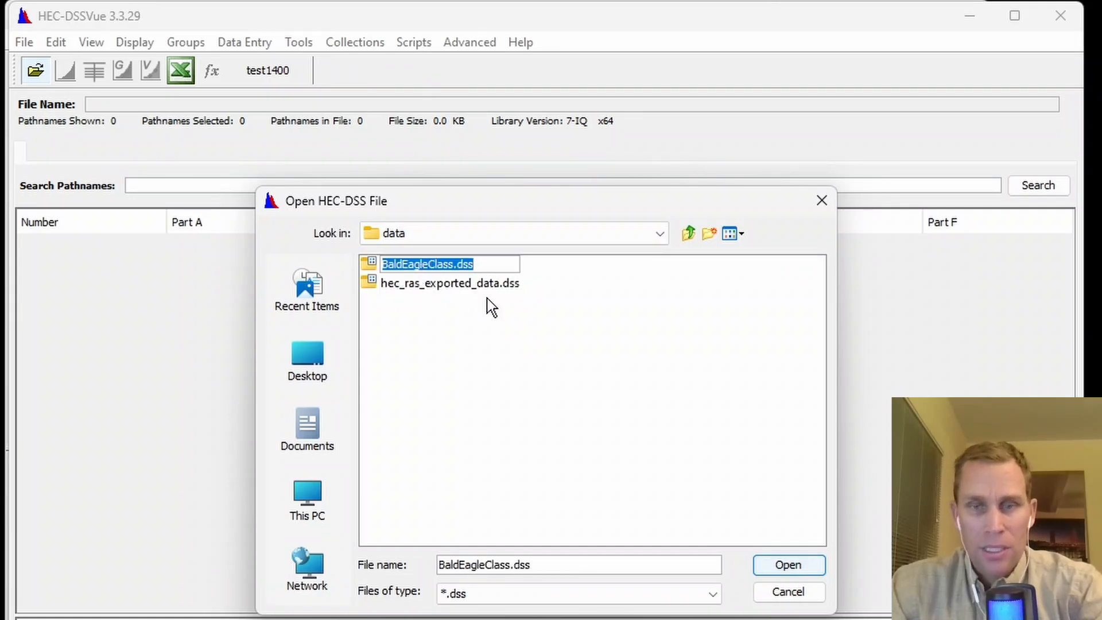
{"action": "left_click", "coordinate": [766, 566]}
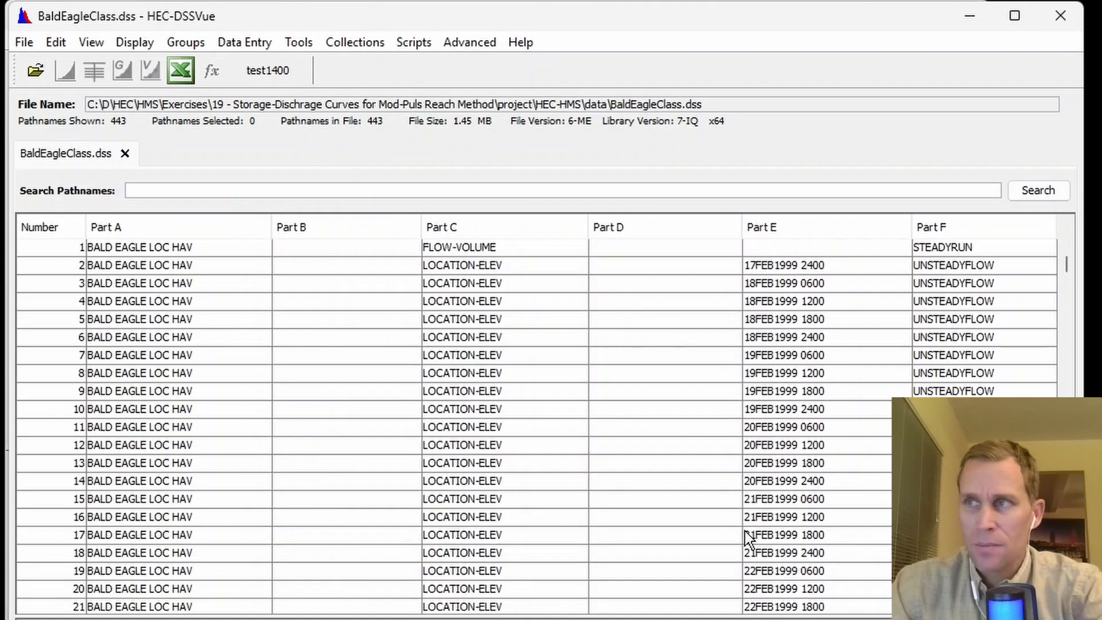
Copy the /138154.4/ part of the Inflow gage's DSS pathname in HEC-HMS and search the pathnames for it in HEC-DSSVue.
{"action": "key", "text": "alt+Tab"}
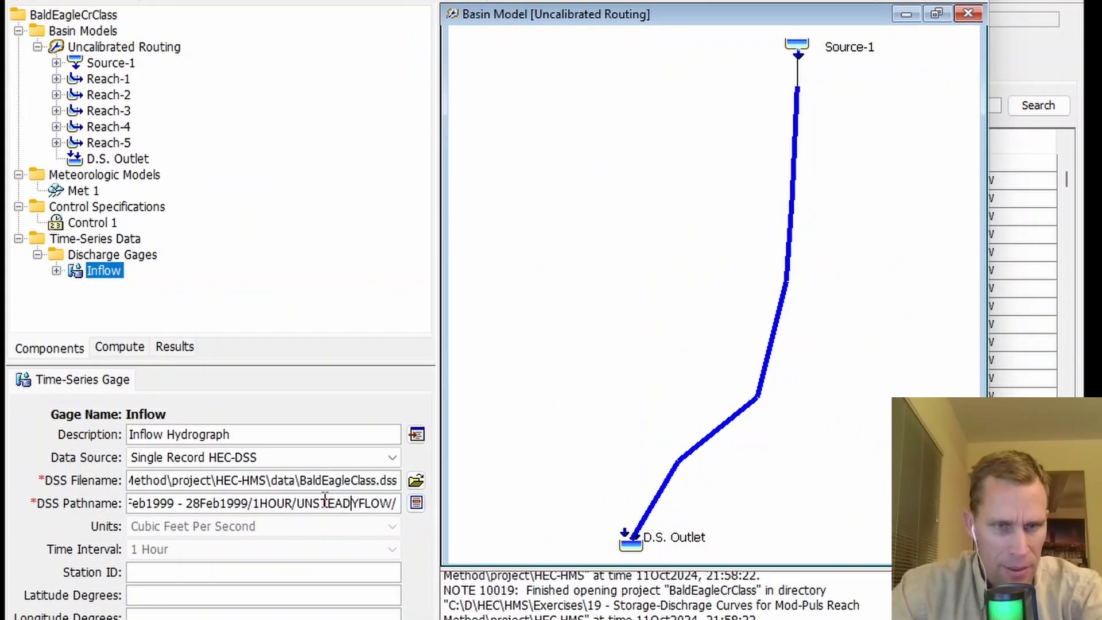
{"action": "left_click_drag", "start_coordinate": [328, 503], "coordinate": [437, 502]}
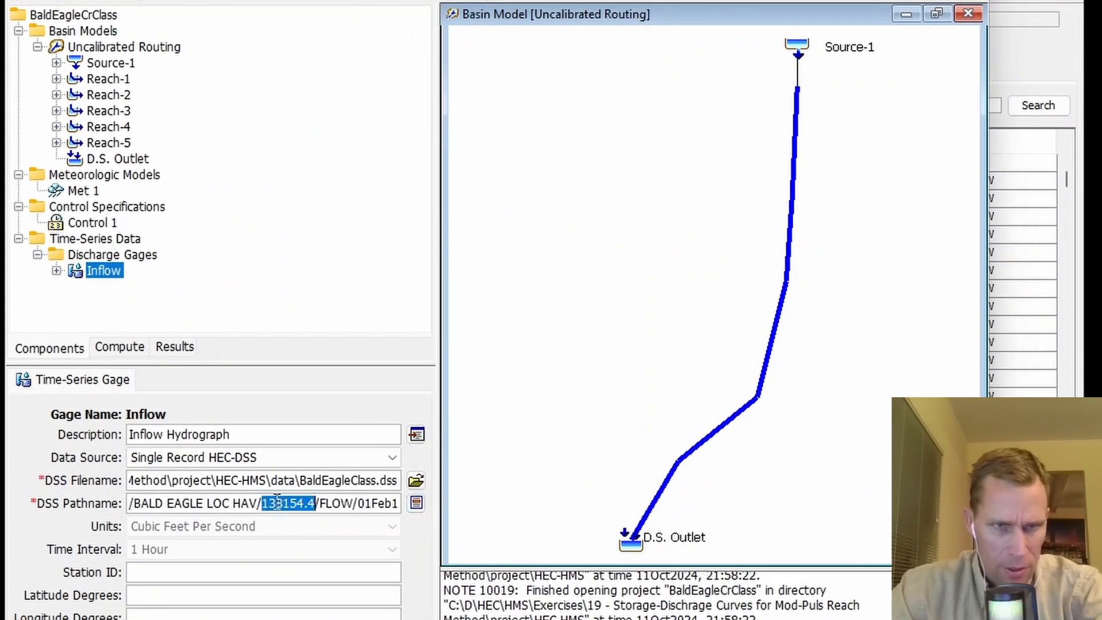
{"action": "left_click", "coordinate": [273, 504]}
{"action": "left_click_drag", "start_coordinate": [262, 504], "coordinate": [310, 504]}
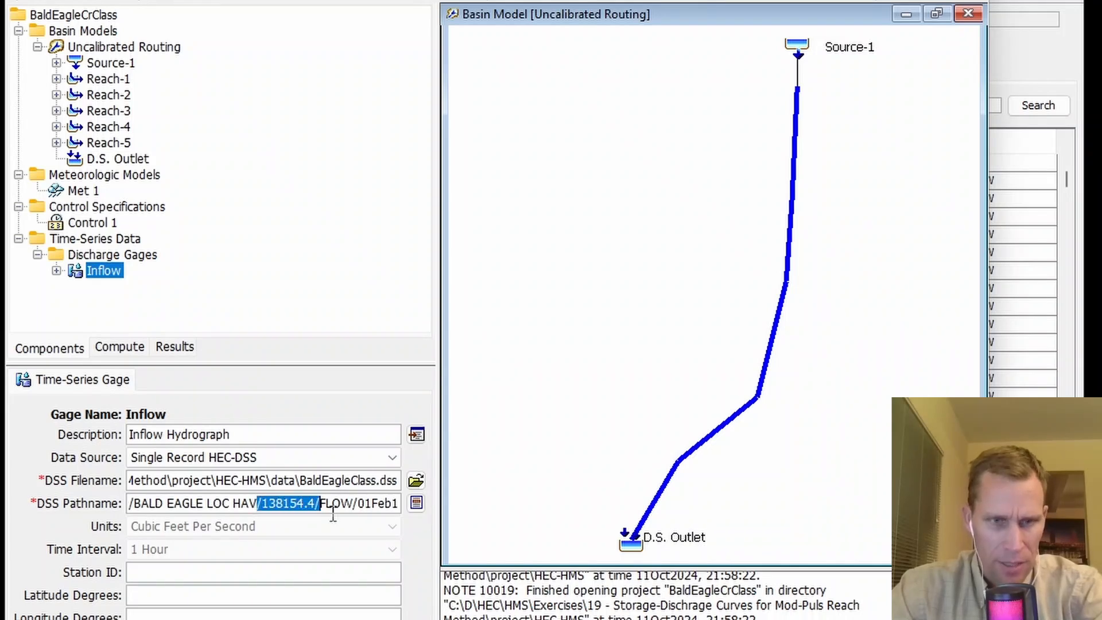
{"action": "left_click", "coordinate": [1027, 436]}
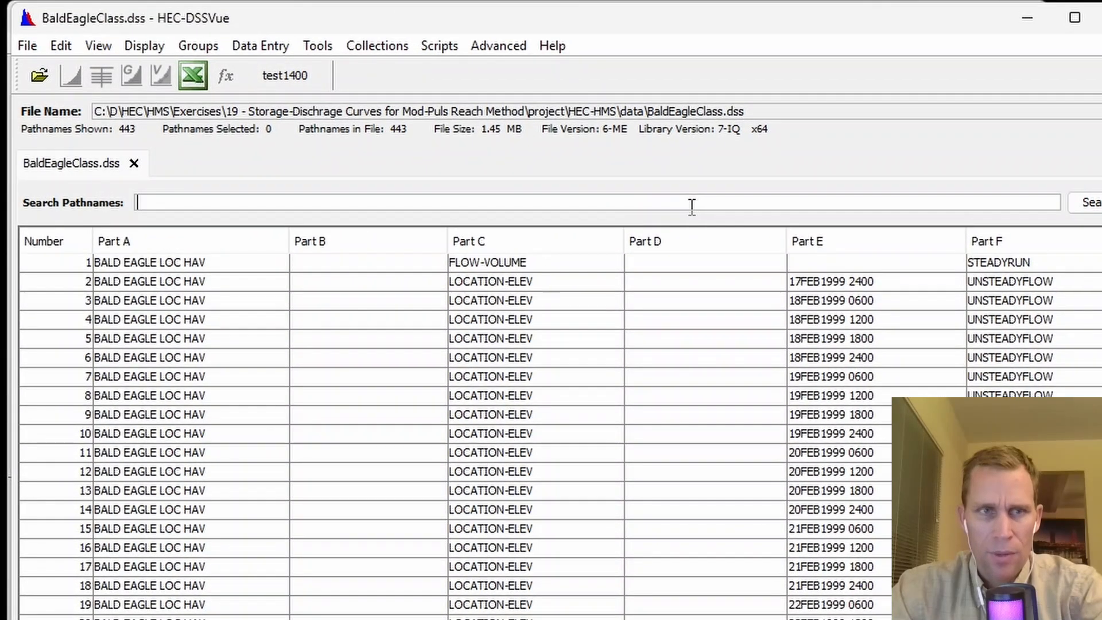
{"action": "left_click", "coordinate": [678, 171]}
{"action": "type", "text": "/138154.4/"}
{"action": "left_click", "coordinate": [1068, 175]}
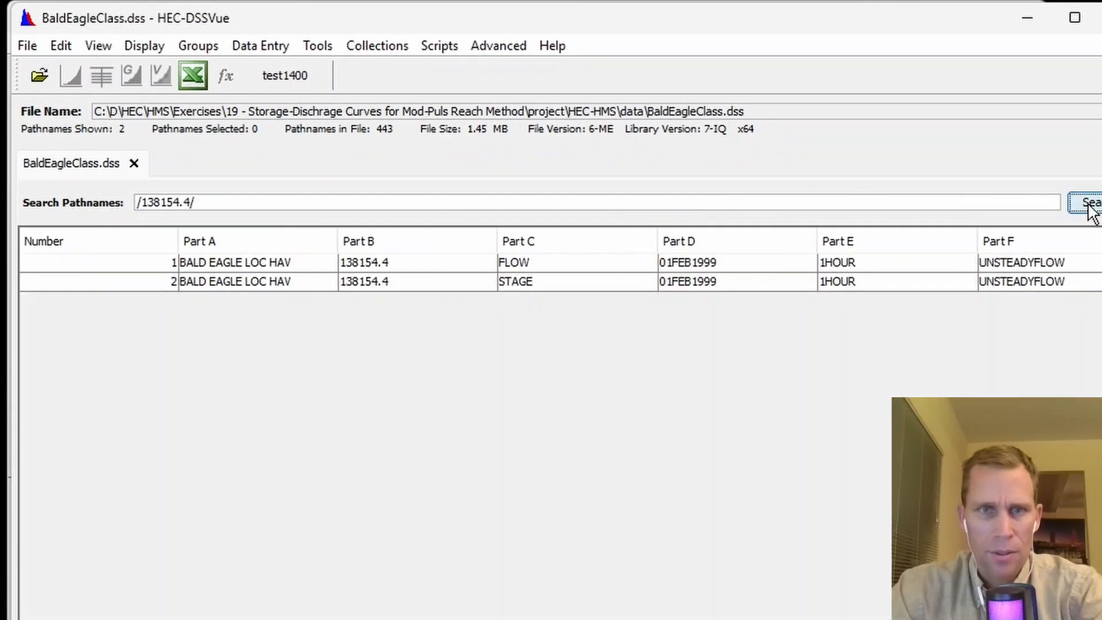
Plot the FLOW record at 138154.4, examine the hydrograph and its base flow up close, and close the plot.
{"action": "left_click", "coordinate": [555, 270]}
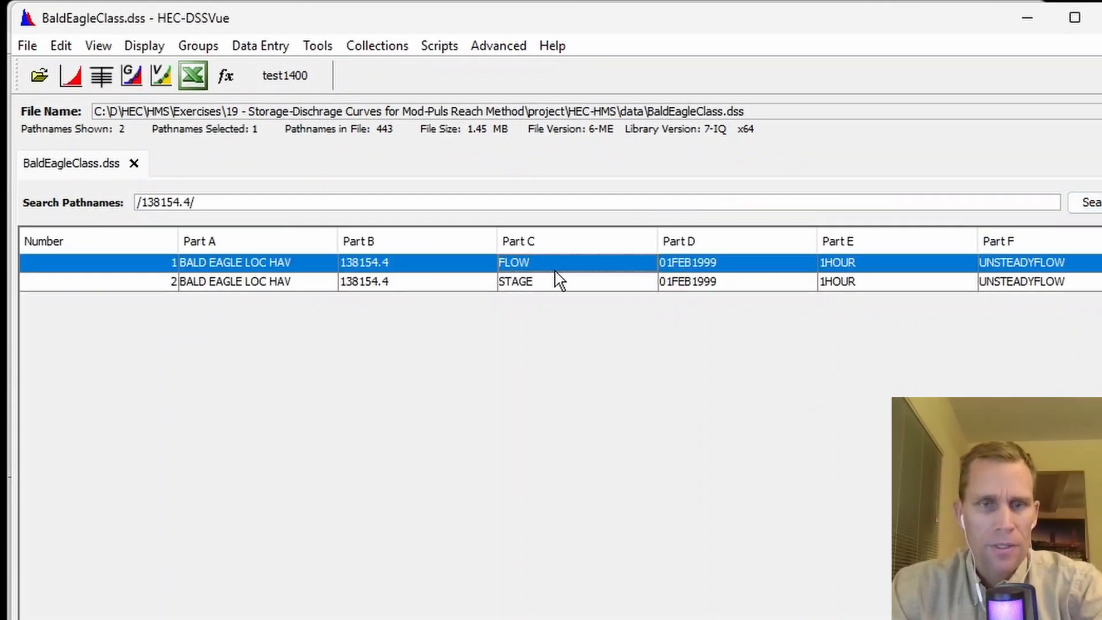
{"action": "left_click", "coordinate": [69, 74]}
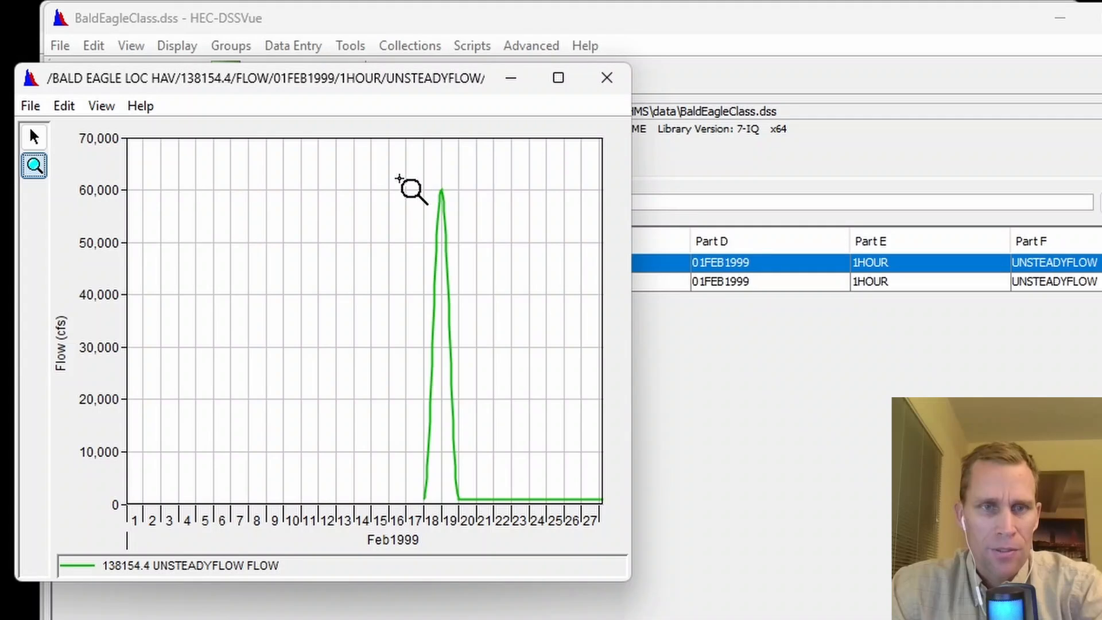
{"action": "left_click_drag", "start_coordinate": [400, 178], "coordinate": [548, 508]}
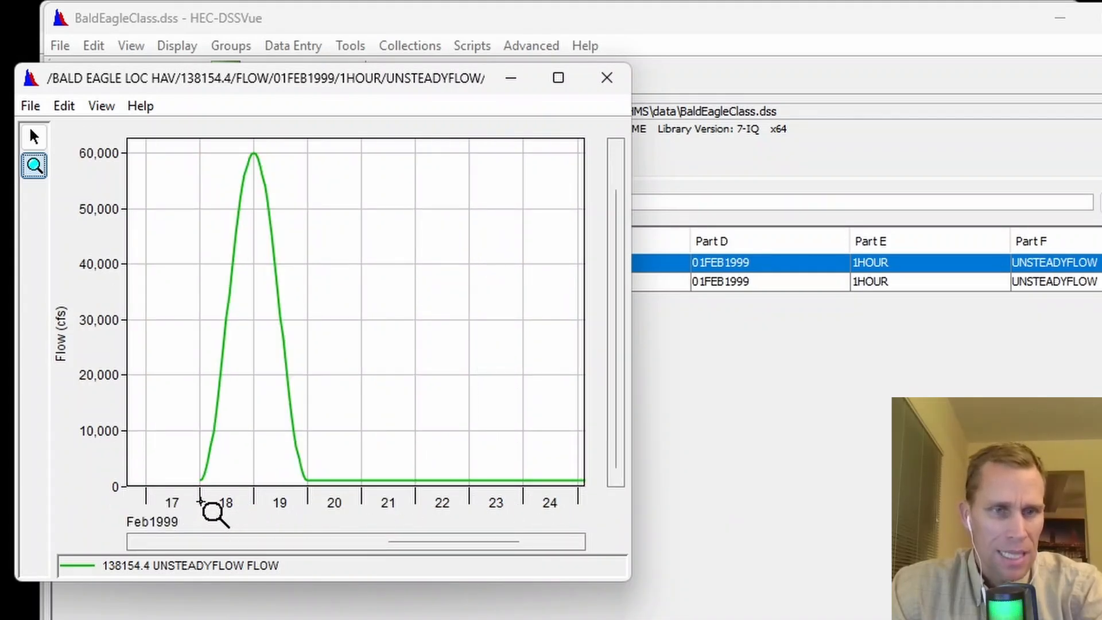
{"action": "left_click_drag", "start_coordinate": [190, 464], "coordinate": [421, 511]}
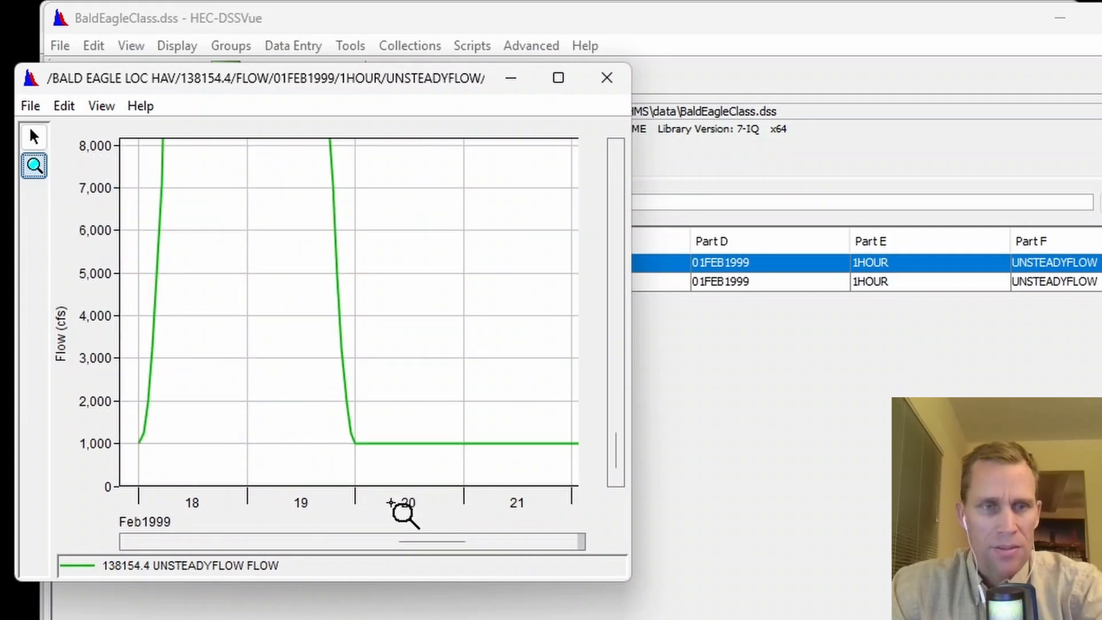
{"action": "right_click", "coordinate": [448, 334]}
{"action": "right_click", "coordinate": [447, 334]}
{"action": "right_click", "coordinate": [448, 334]}
{"action": "right_click", "coordinate": [448, 334]}
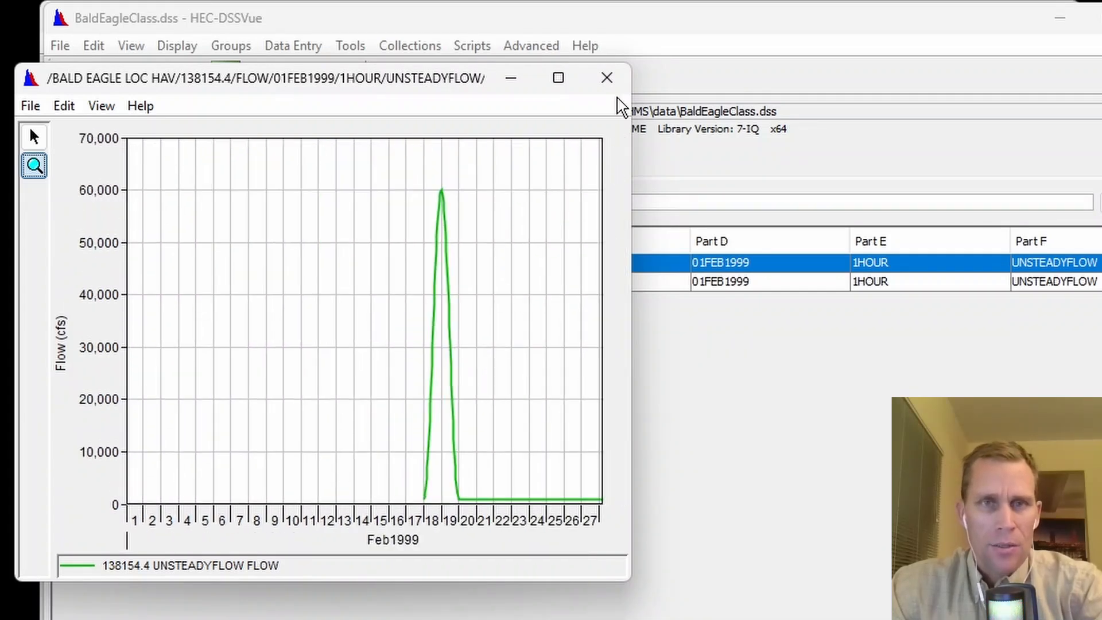
{"action": "left_click", "coordinate": [612, 86]}
{"action": "left_click", "coordinate": [1042, 25]}
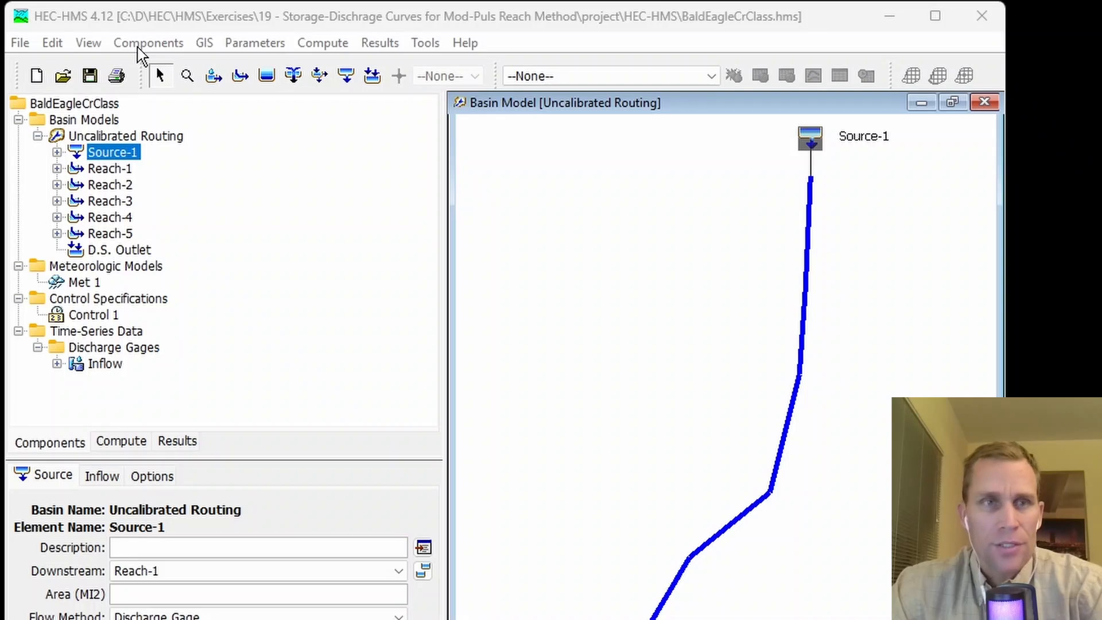
Create a Storage-Discharge Functions paired data table named Reach 1 in HEC-HMS and display it in the project tree.
{"action": "left_click", "coordinate": [143, 44]}
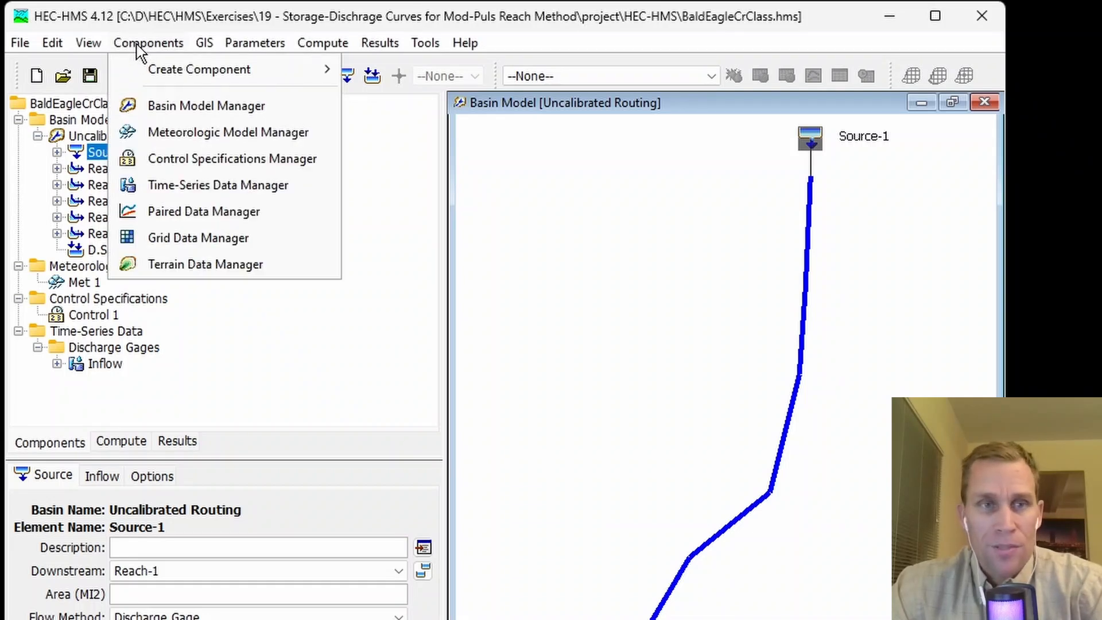
{"action": "left_click", "coordinate": [202, 212]}
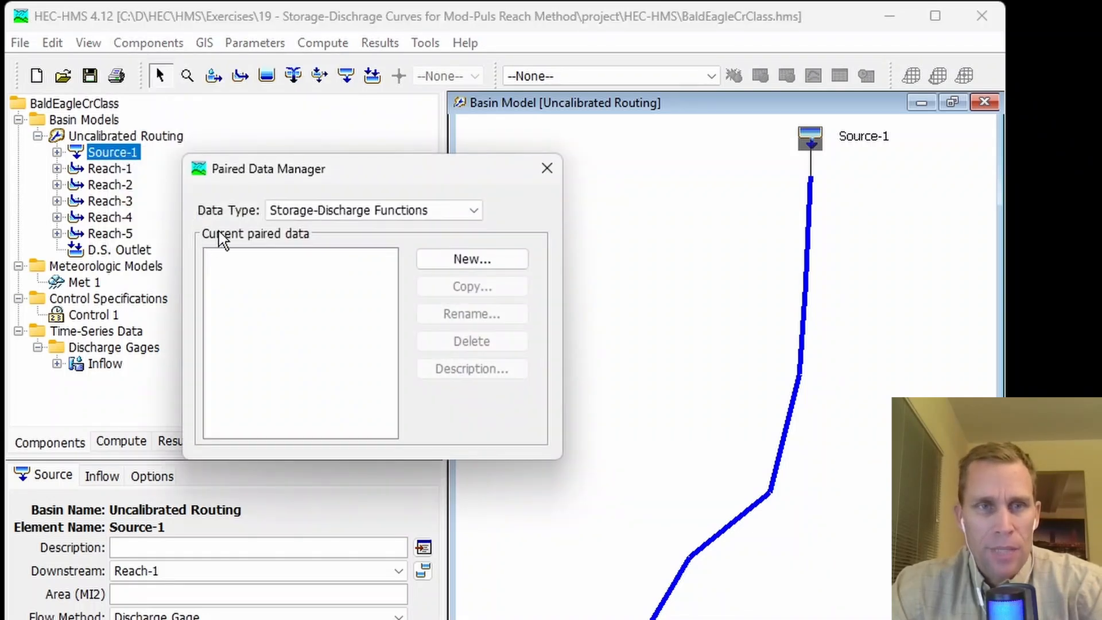
{"action": "left_click", "coordinate": [304, 214]}
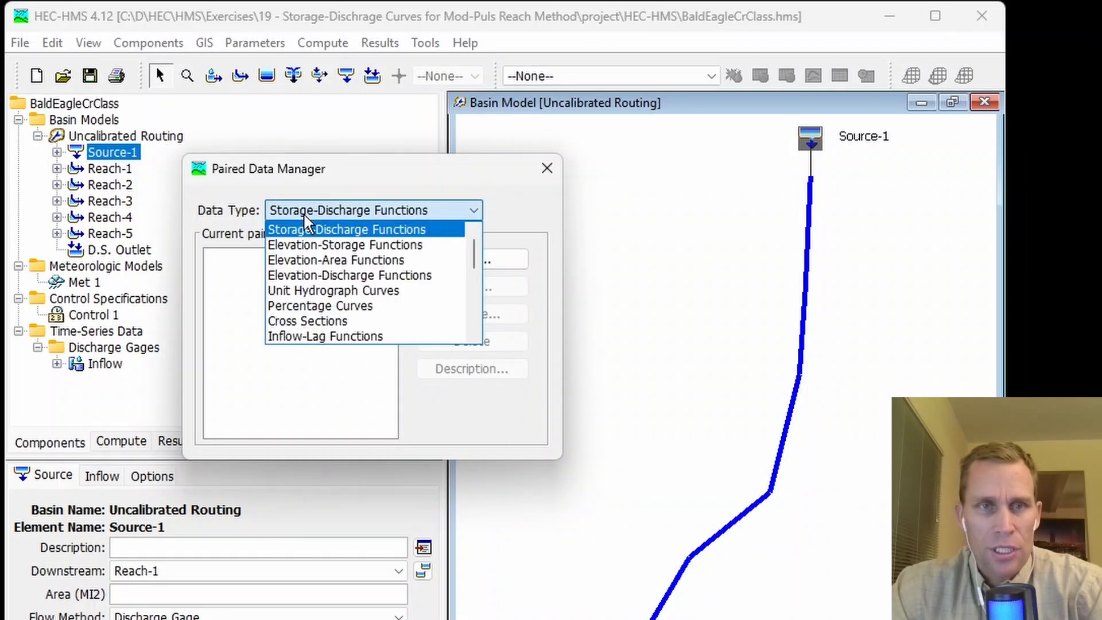
{"action": "left_click", "coordinate": [348, 229]}
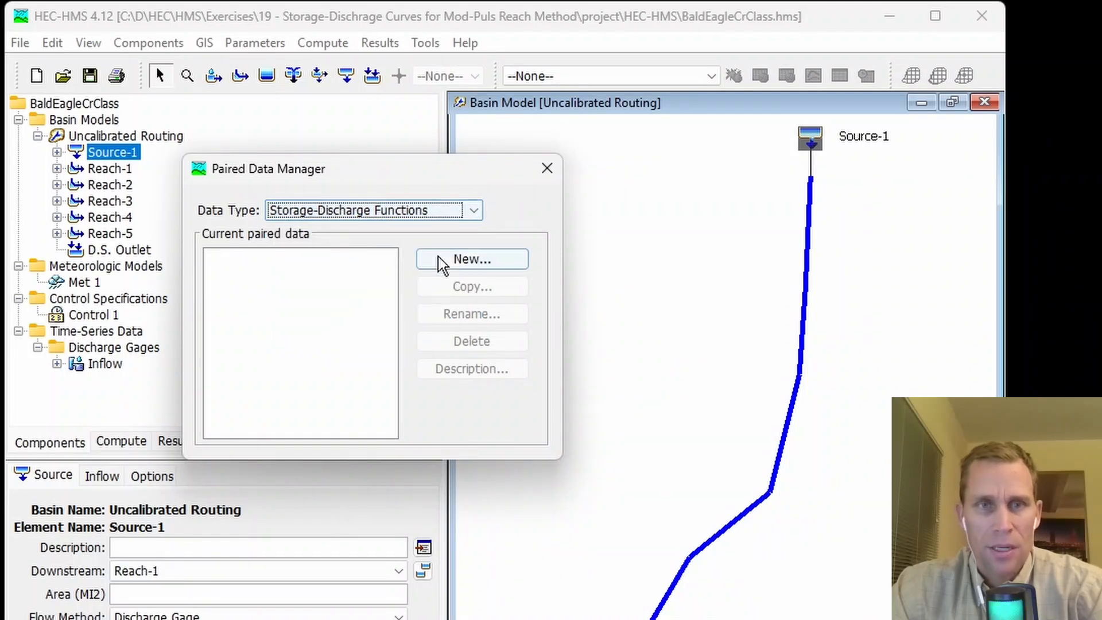
{"action": "left_click", "coordinate": [476, 268]}
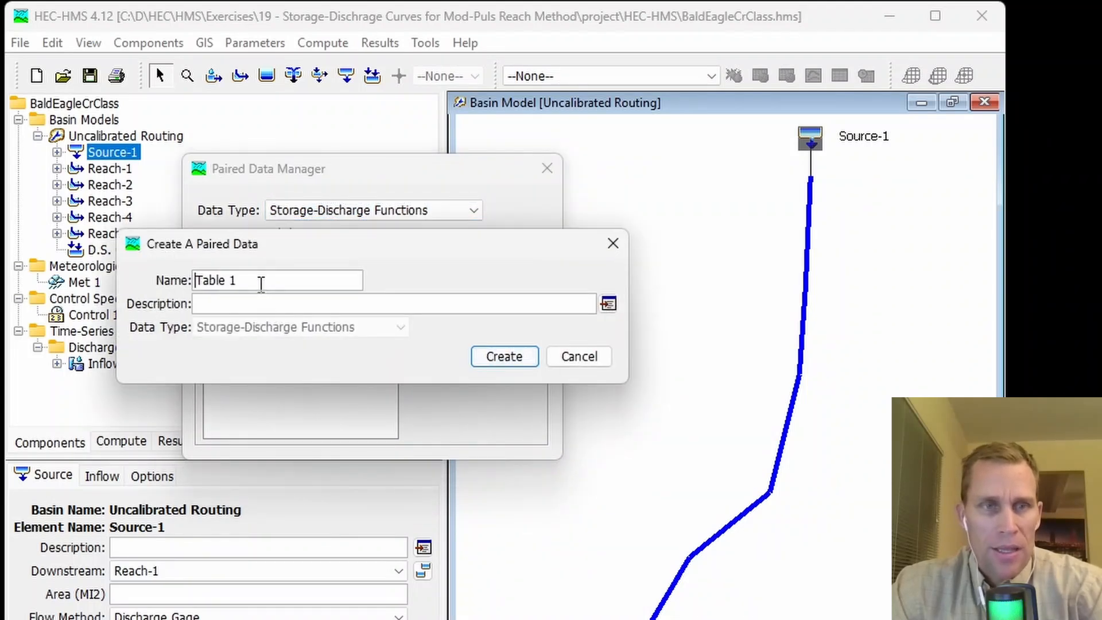
{"action": "left_click_drag", "start_coordinate": [261, 283], "coordinate": [80, 283]}
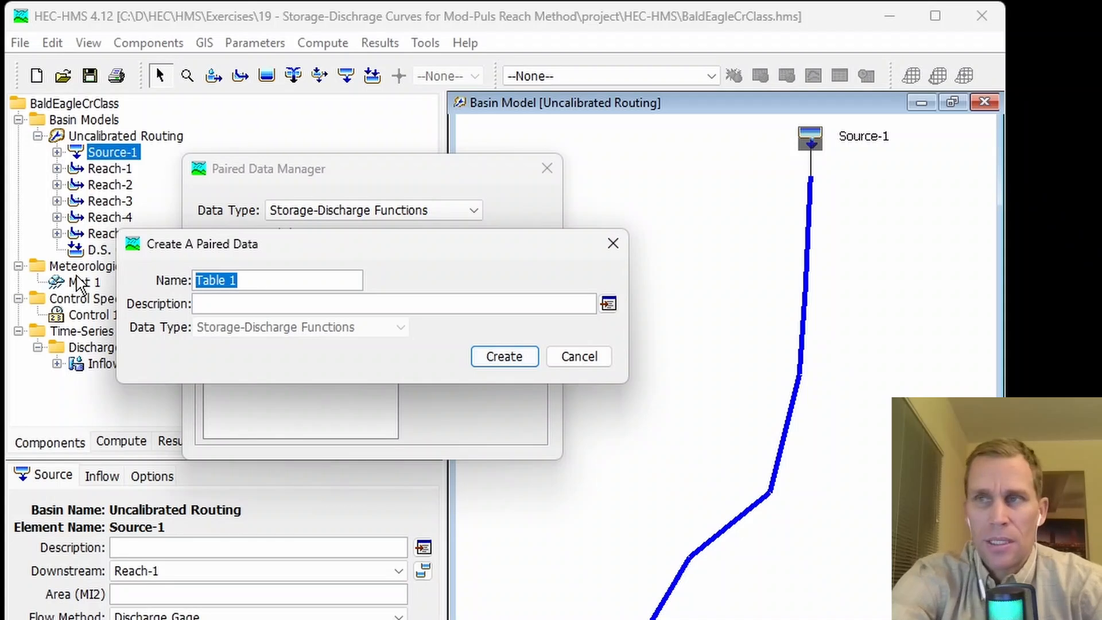
{"action": "type", "text": "Reach"}
{"action": "key", "text": "Return"}
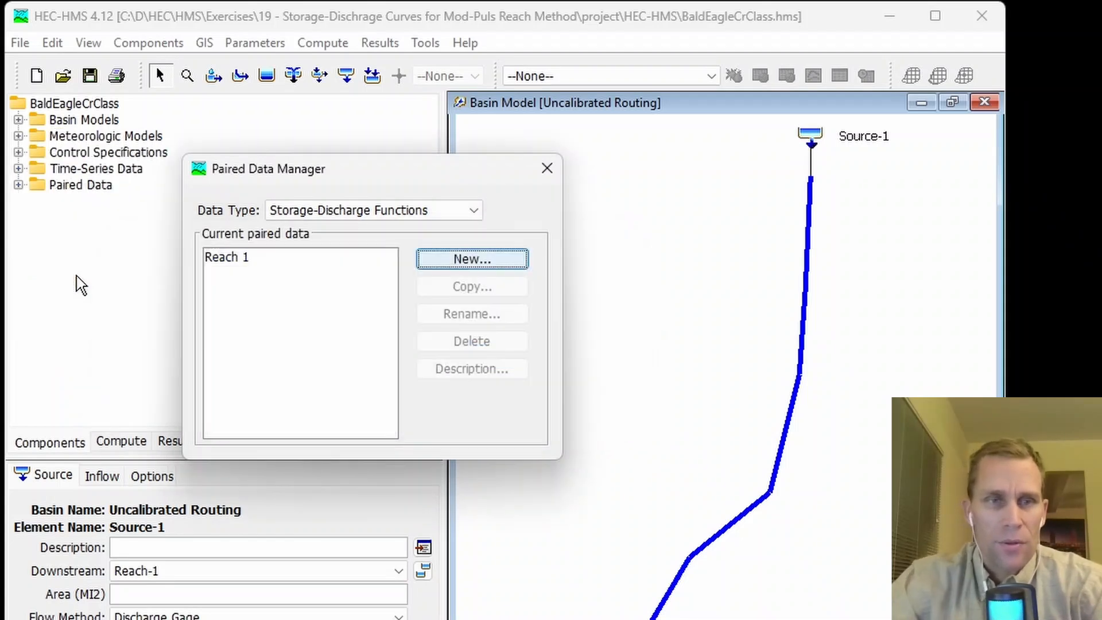
{"action": "left_click", "coordinate": [18, 185]}
{"action": "left_click", "coordinate": [38, 201]}
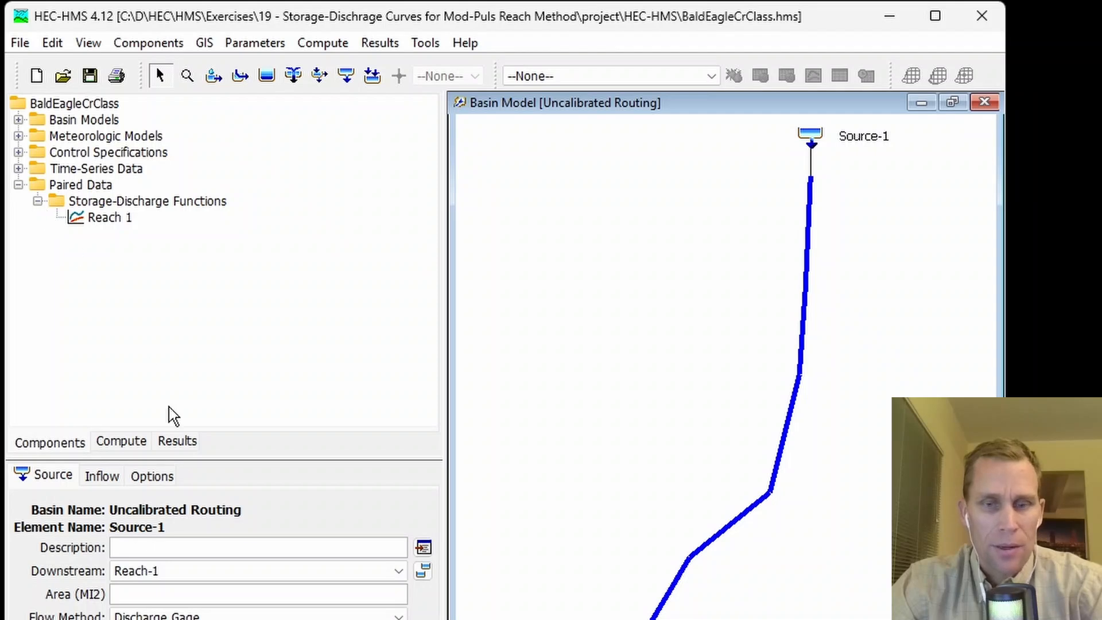
Create four more Storage-Discharge Functions paired data tables named Reach 2, Reach 3, Reach 4 and Reach 5.
{"action": "left_click", "coordinate": [172, 44]}
{"action": "mouse_move", "coordinate": [190, 60]}
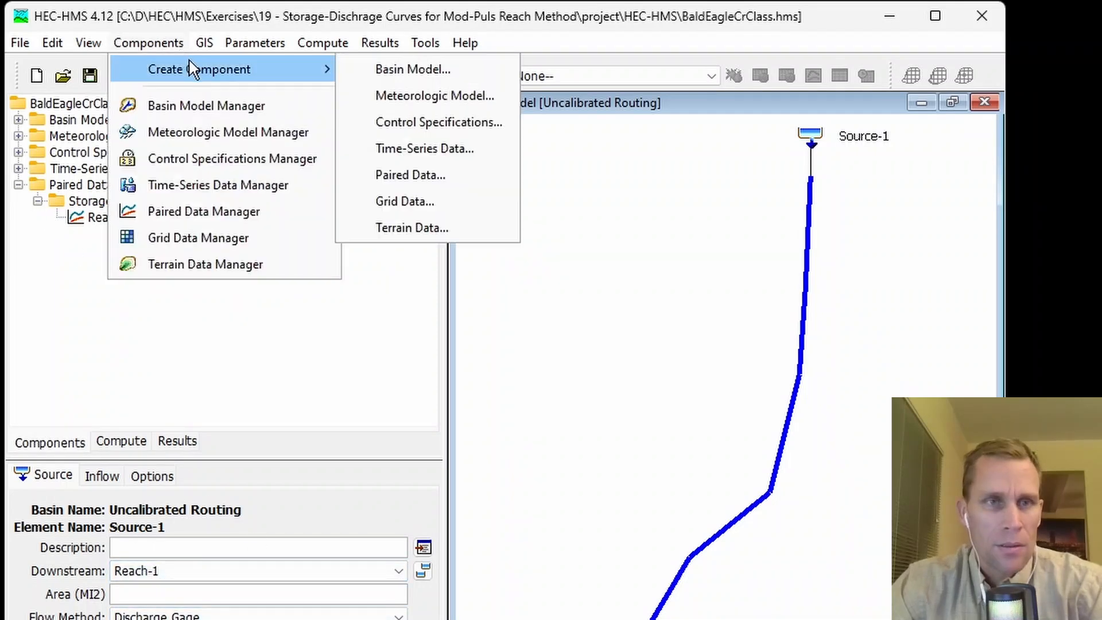
{"action": "left_click", "coordinate": [204, 211]}
{"action": "left_click_drag", "start_coordinate": [376, 171], "coordinate": [412, 152]}
{"action": "left_click", "coordinate": [505, 239]}
{"action": "left_click_drag", "start_coordinate": [364, 261], "coordinate": [216, 269]}
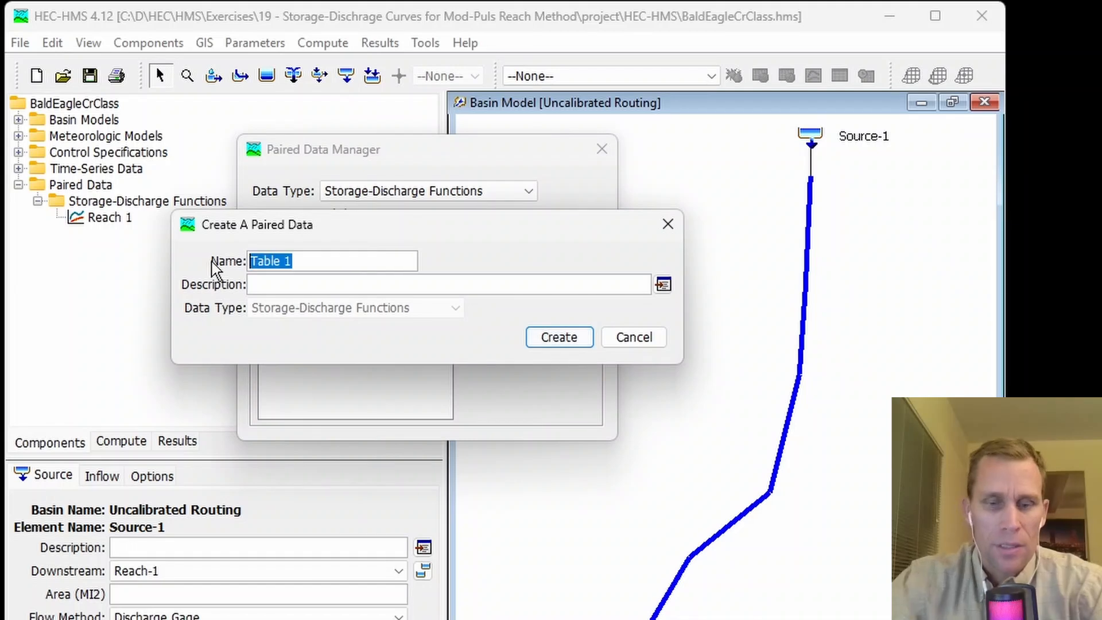
{"action": "type", "text": "Rea"}
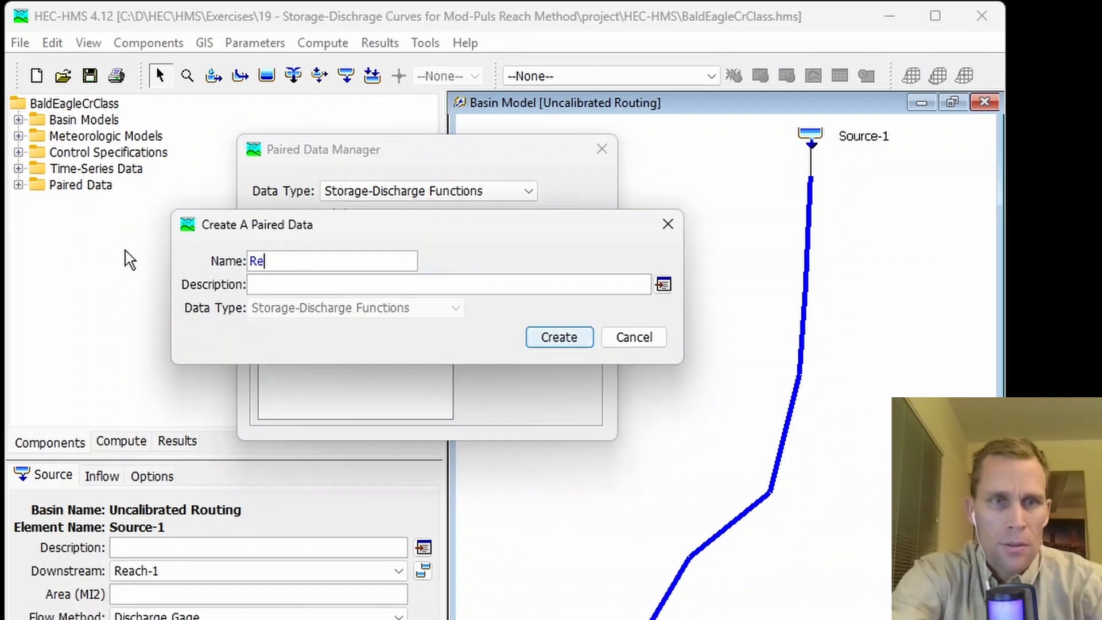
{"action": "type", "text": "ach 4"}
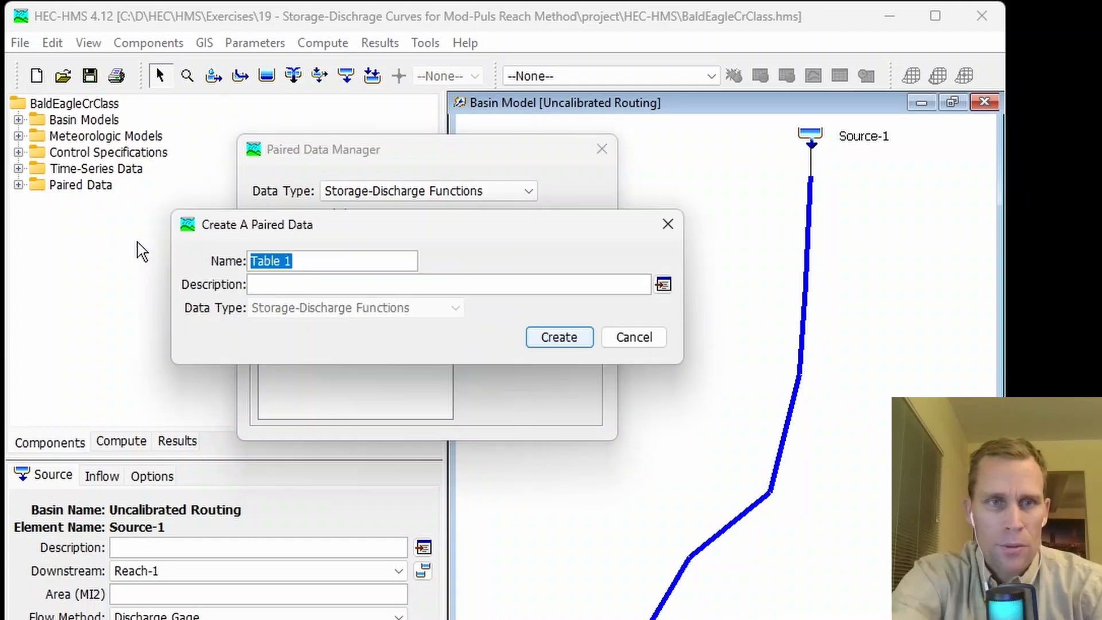
{"action": "type", "text": "Reach 5"}
{"action": "key", "text": "Return"}
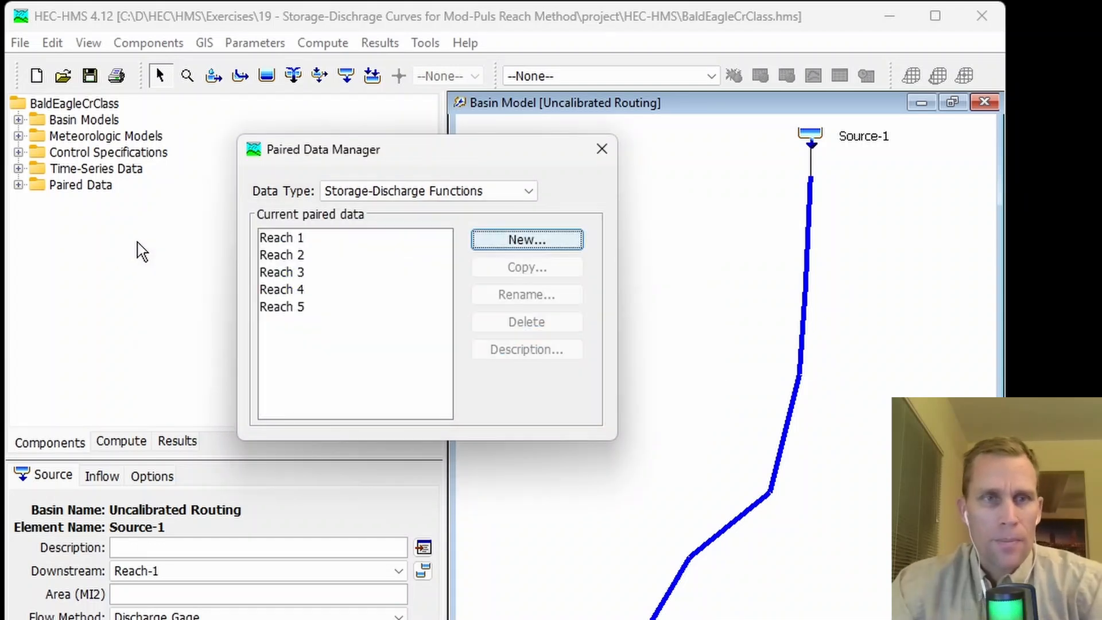
{"action": "left_click", "coordinate": [602, 153]}
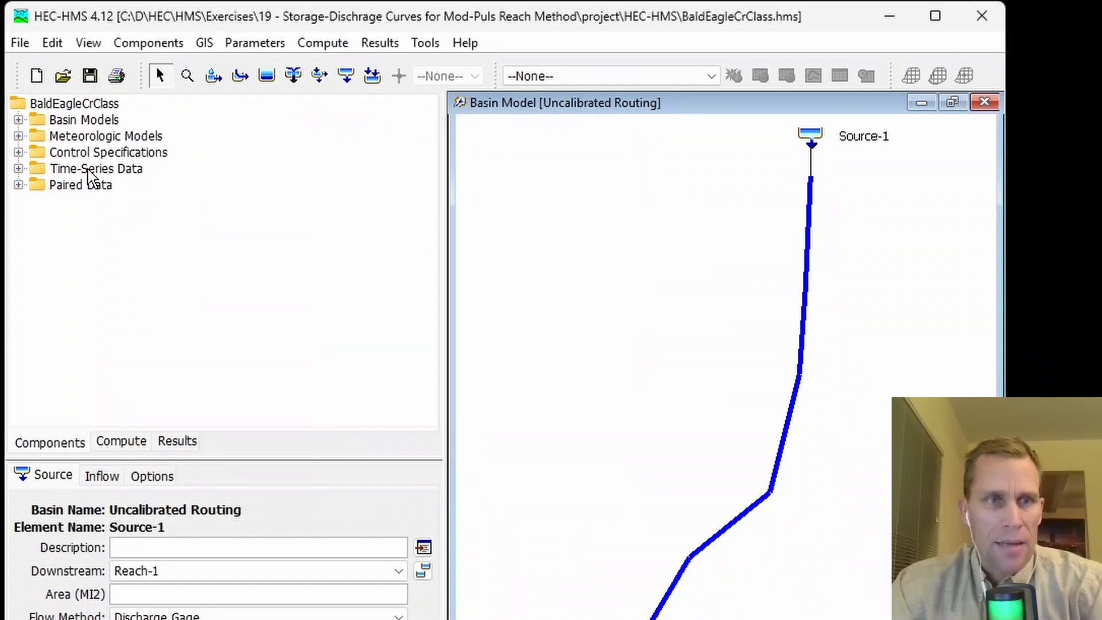
Set the data source of the Reach 1 storage-discharge function to Data Storage System (HEC-DSS).
{"action": "left_click", "coordinate": [19, 185]}
{"action": "left_click", "coordinate": [38, 201]}
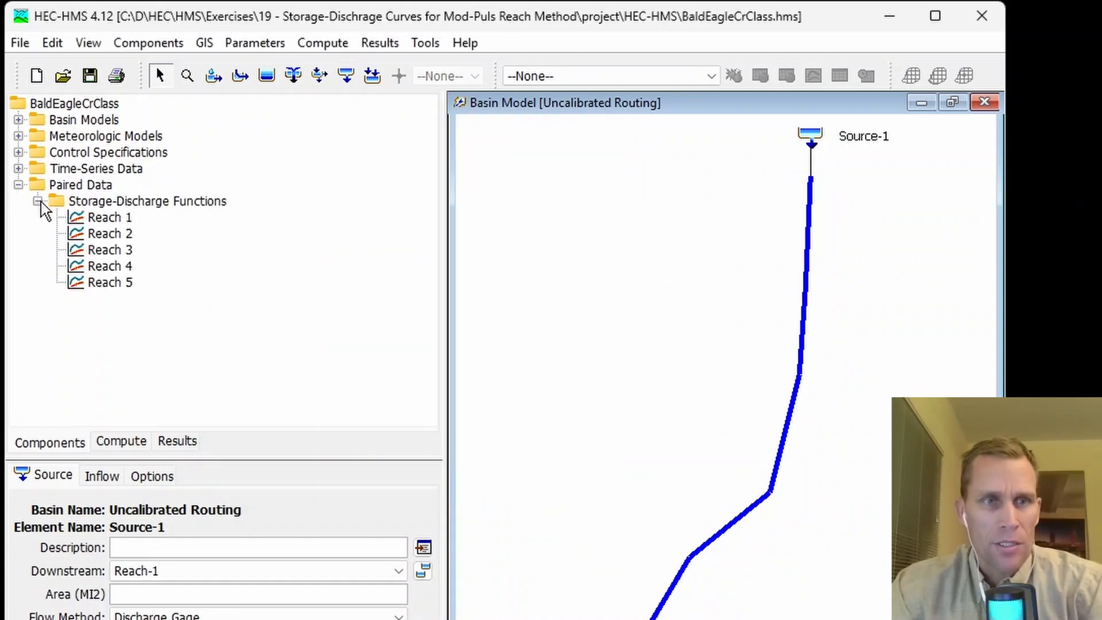
{"action": "left_click", "coordinate": [112, 220]}
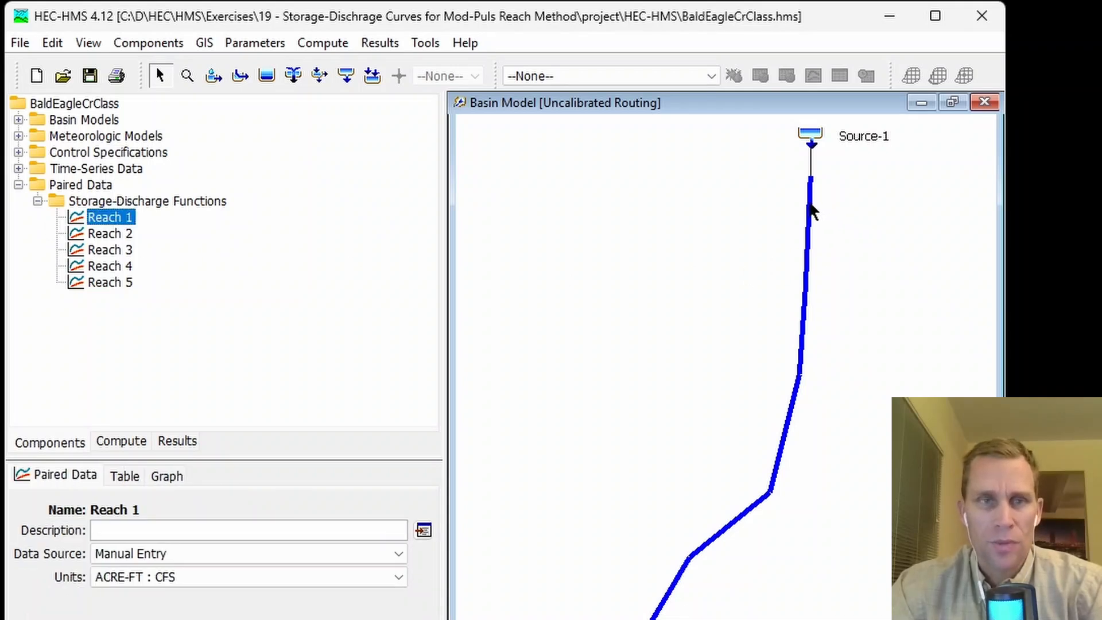
{"action": "left_click", "coordinate": [810, 211]}
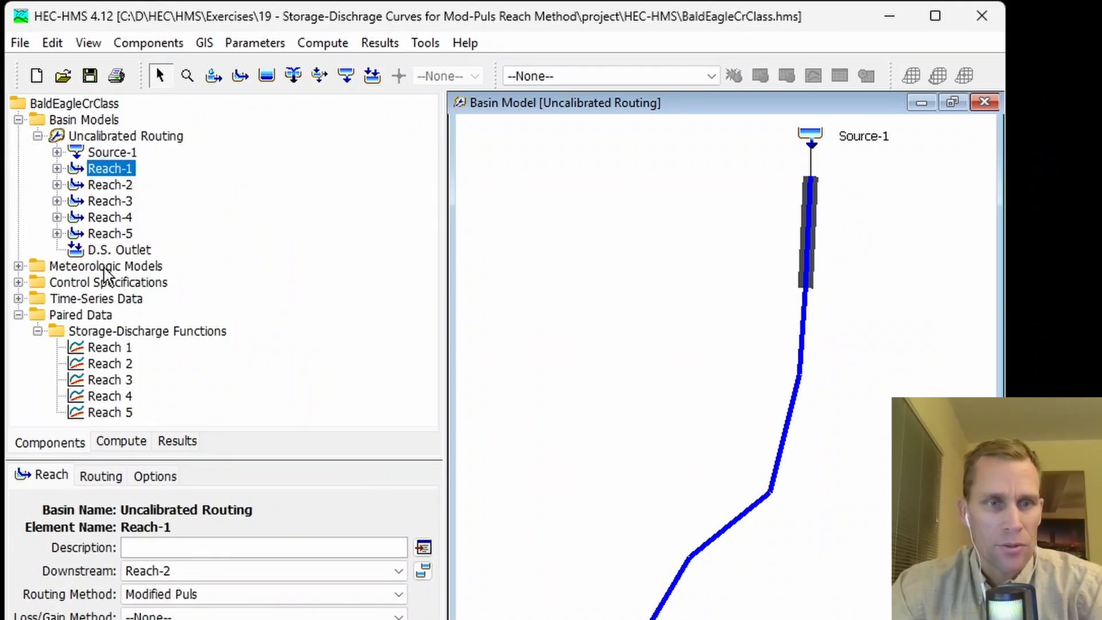
{"action": "left_click", "coordinate": [113, 349]}
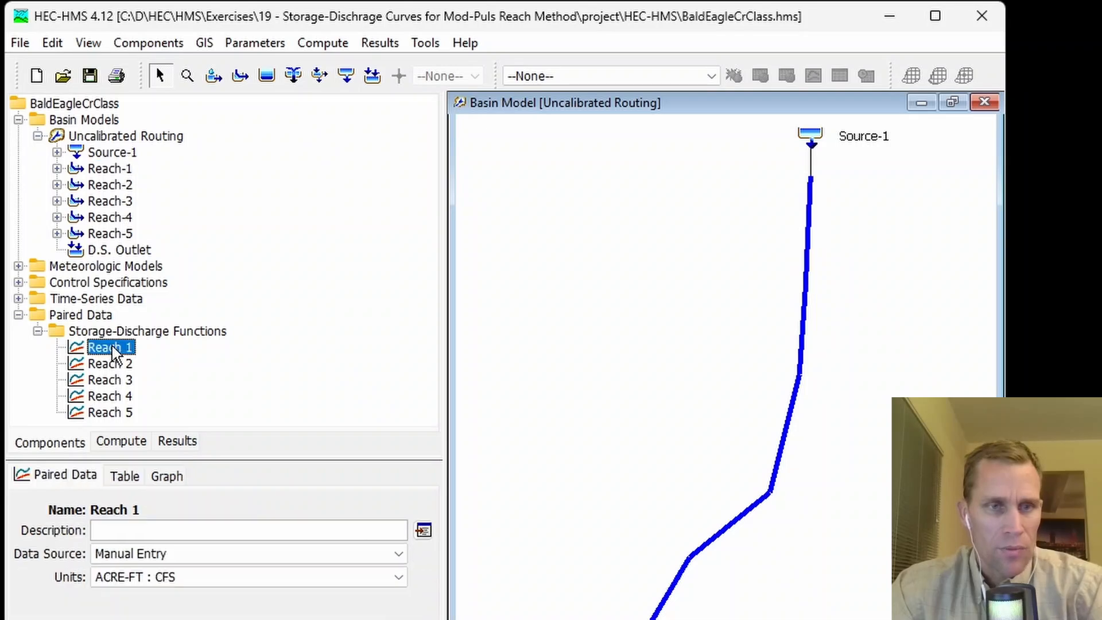
{"action": "left_click", "coordinate": [183, 554]}
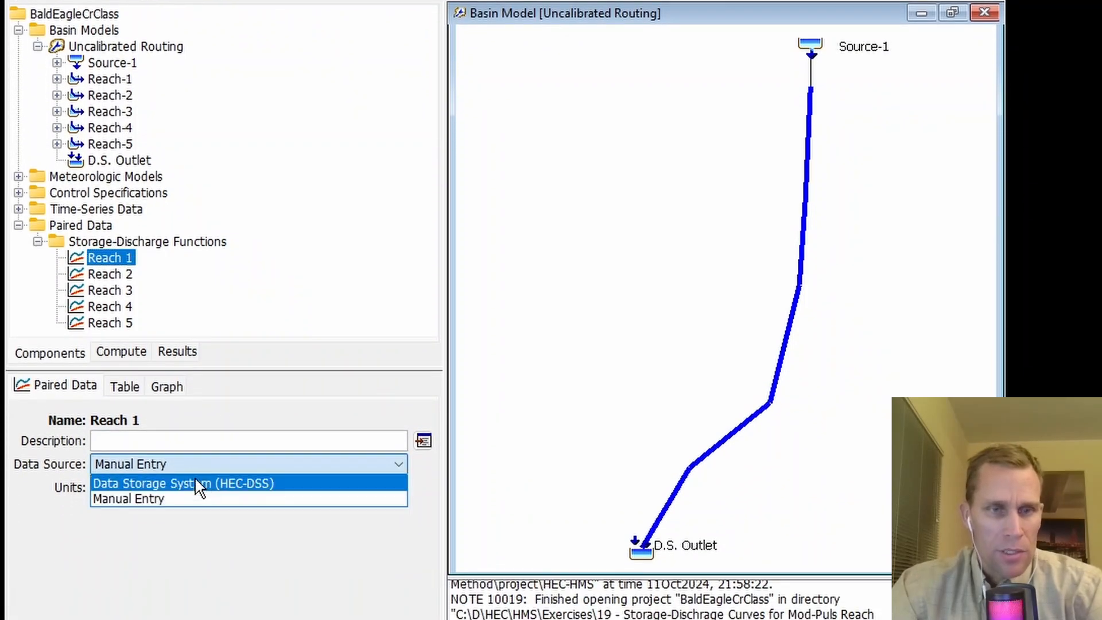
{"action": "left_click", "coordinate": [196, 482]}
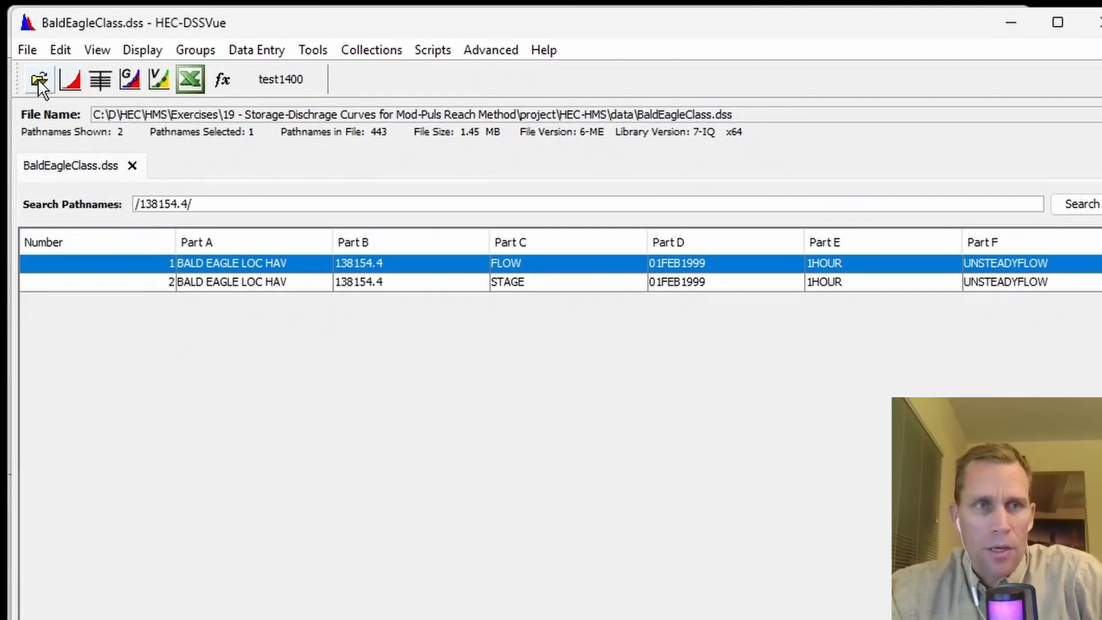
Open hec_ras_exported_data.dss in HEC-DSSVue and check the Part B river stations of its STORAGE-FLOW records.
{"action": "left_click", "coordinate": [39, 80]}
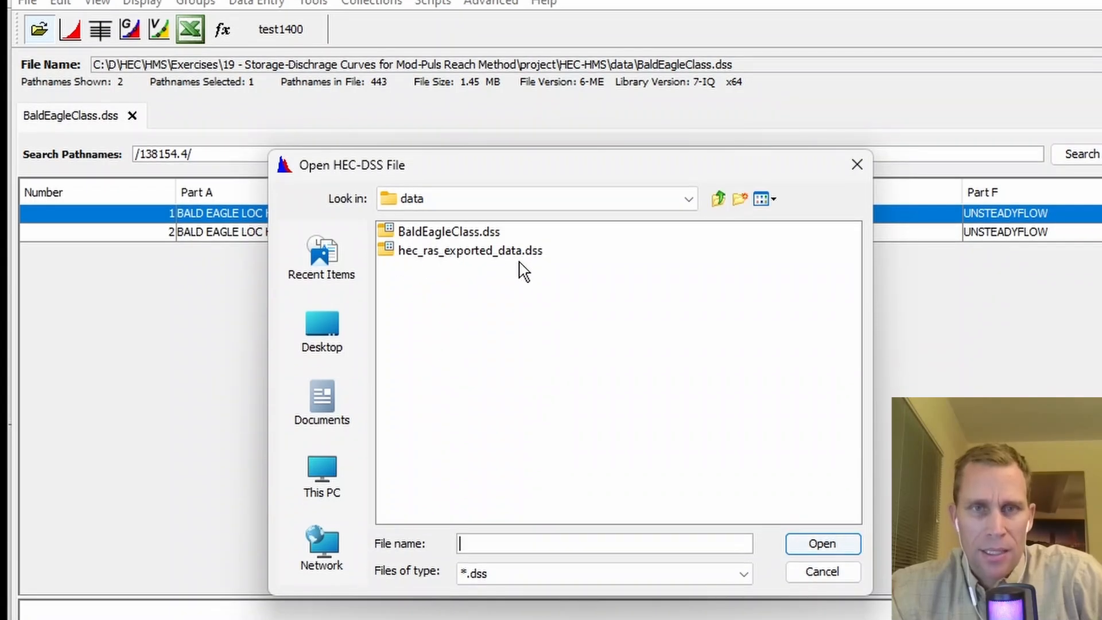
{"action": "left_click", "coordinate": [491, 251]}
{"action": "left_click", "coordinate": [821, 550]}
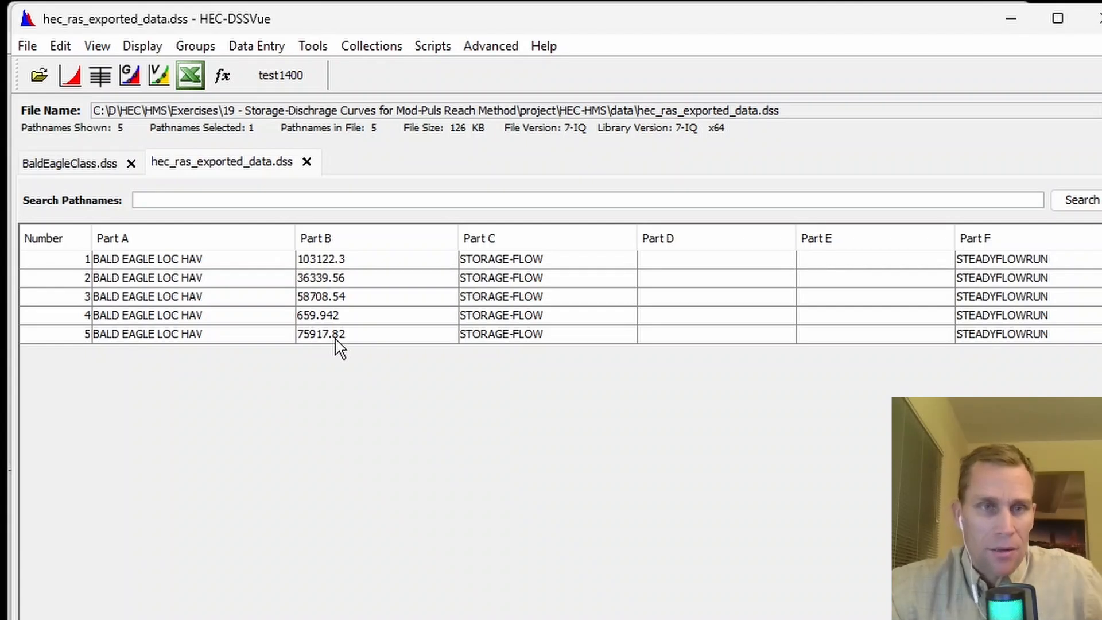
{"action": "left_click", "coordinate": [340, 269]}
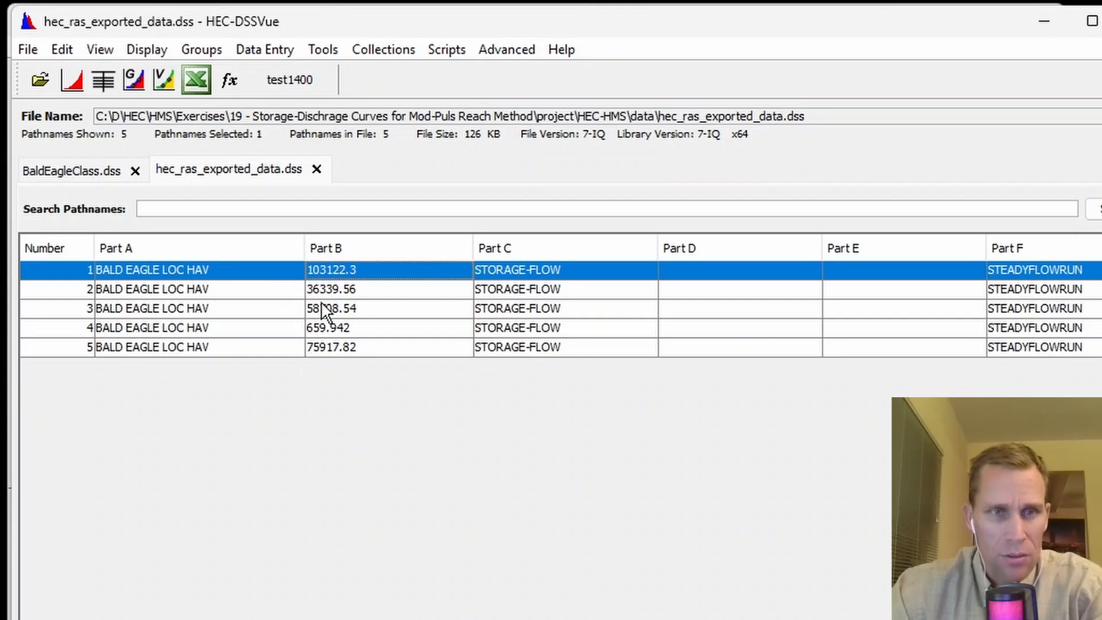
{"action": "left_click", "coordinate": [316, 347]}
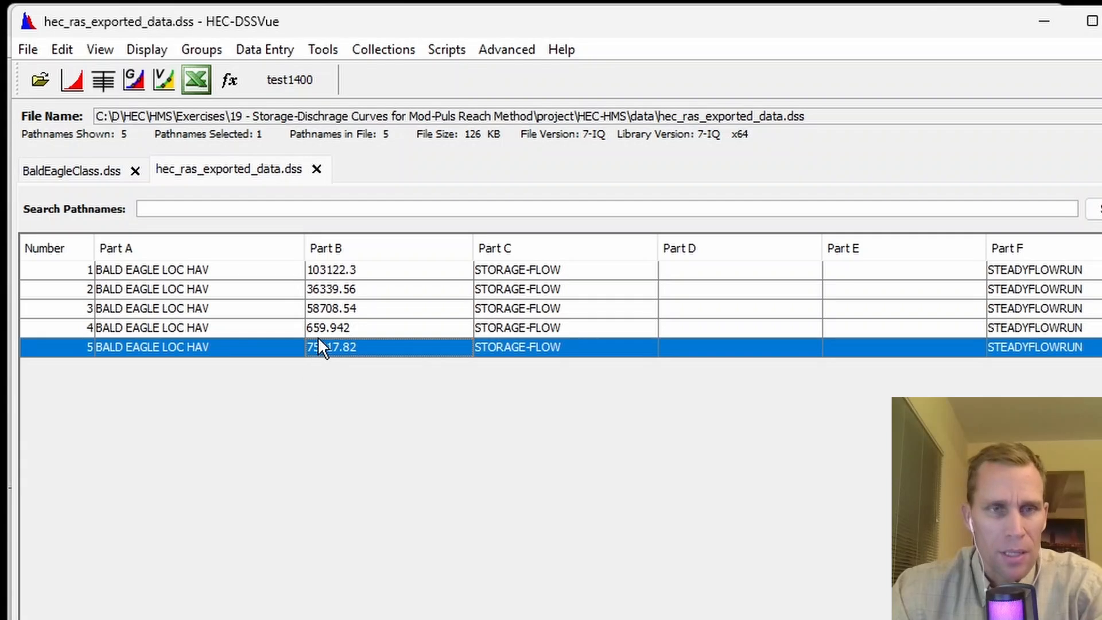
Plot all five STORAGE-FLOW records of hec_ras_exported_data.dss together, compare their curves and close the plot.
{"action": "left_click", "coordinate": [325, 273], "text": "shift"}
{"action": "left_click", "coordinate": [72, 80]}
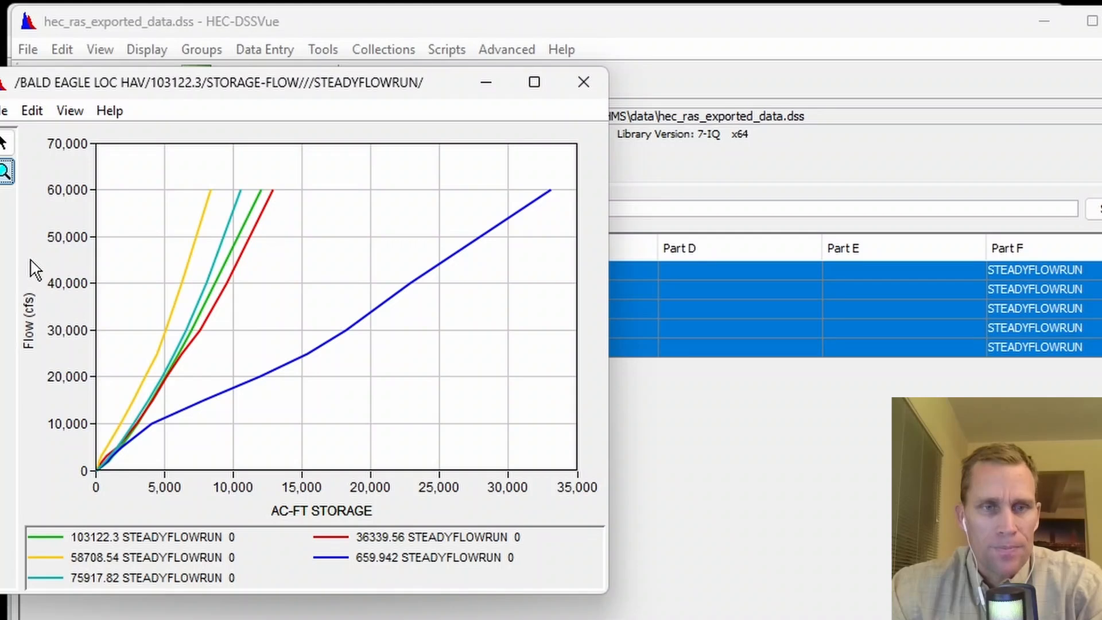
{"action": "left_click", "coordinate": [585, 84]}
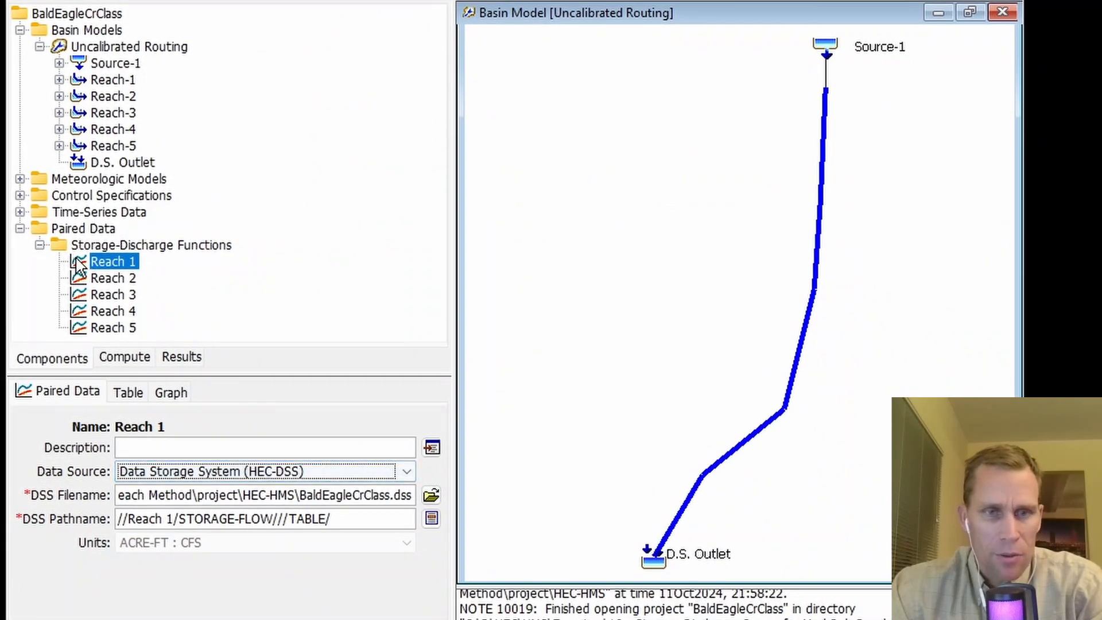
In HEC-HMS, link the Reach 1 storage-discharge function to the 103122.3 STORAGE-FLOW record of hec_ras_output.dss.
{"action": "left_click", "coordinate": [431, 494]}
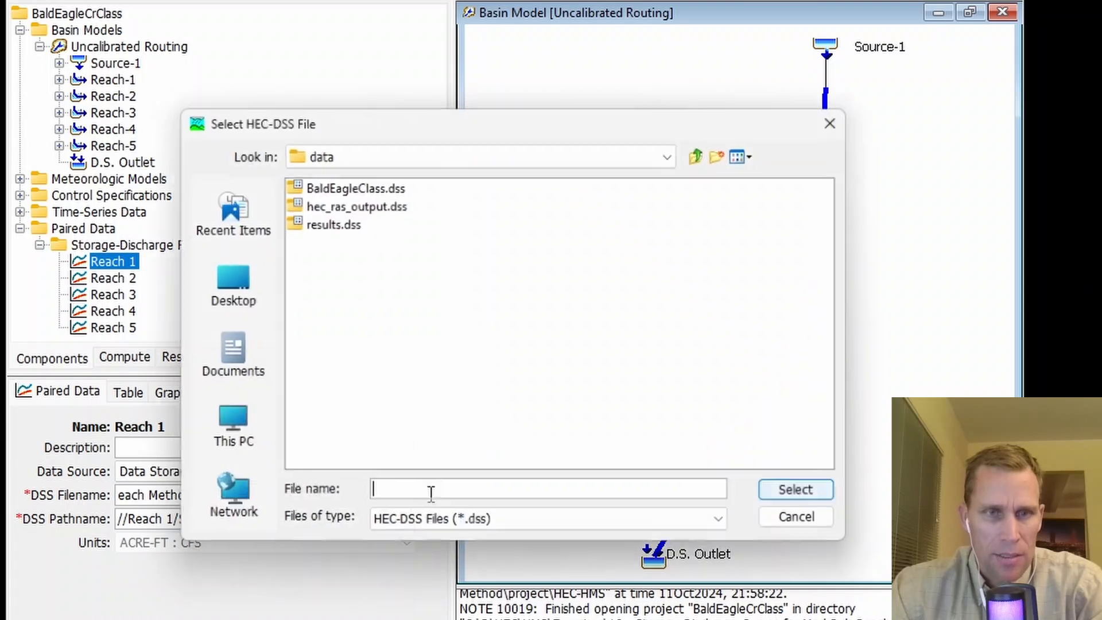
{"action": "left_click", "coordinate": [375, 206]}
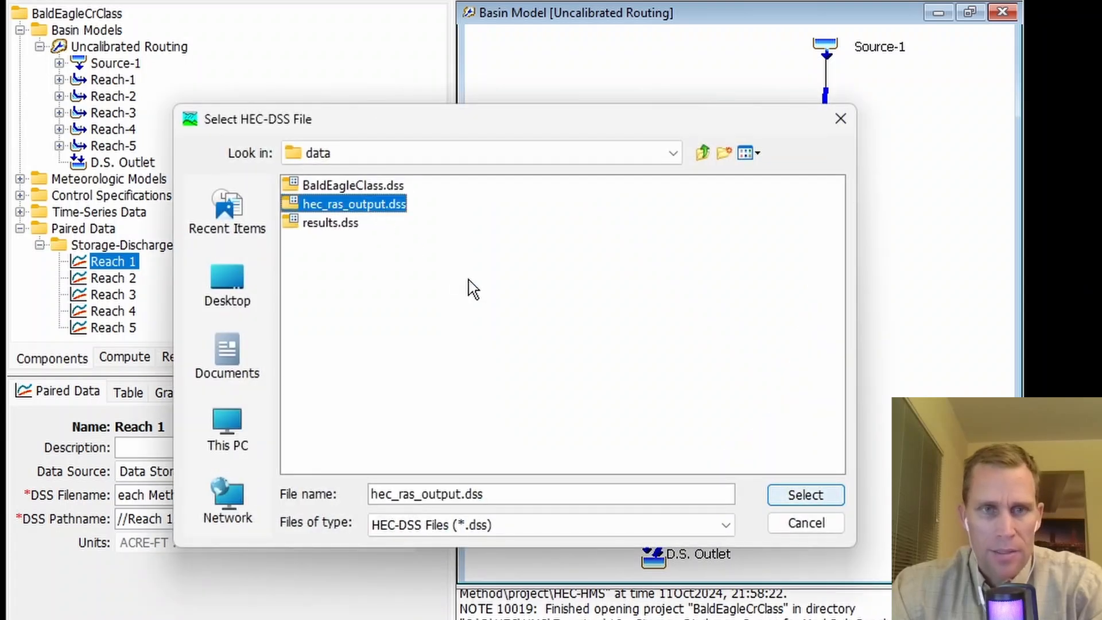
{"action": "left_click", "coordinate": [798, 497]}
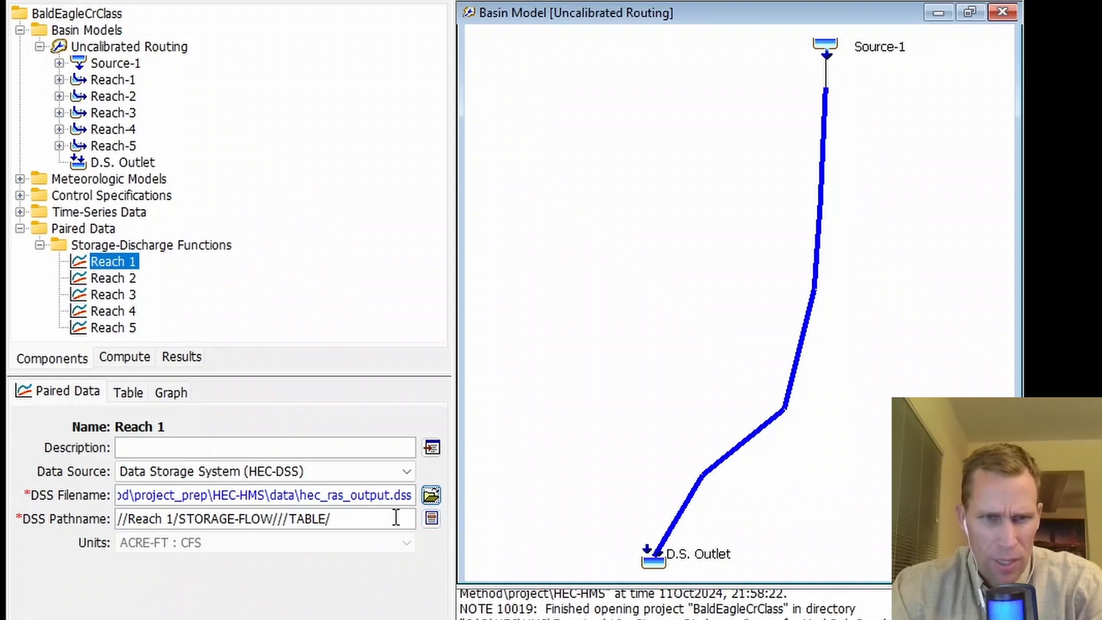
{"action": "left_click", "coordinate": [431, 519]}
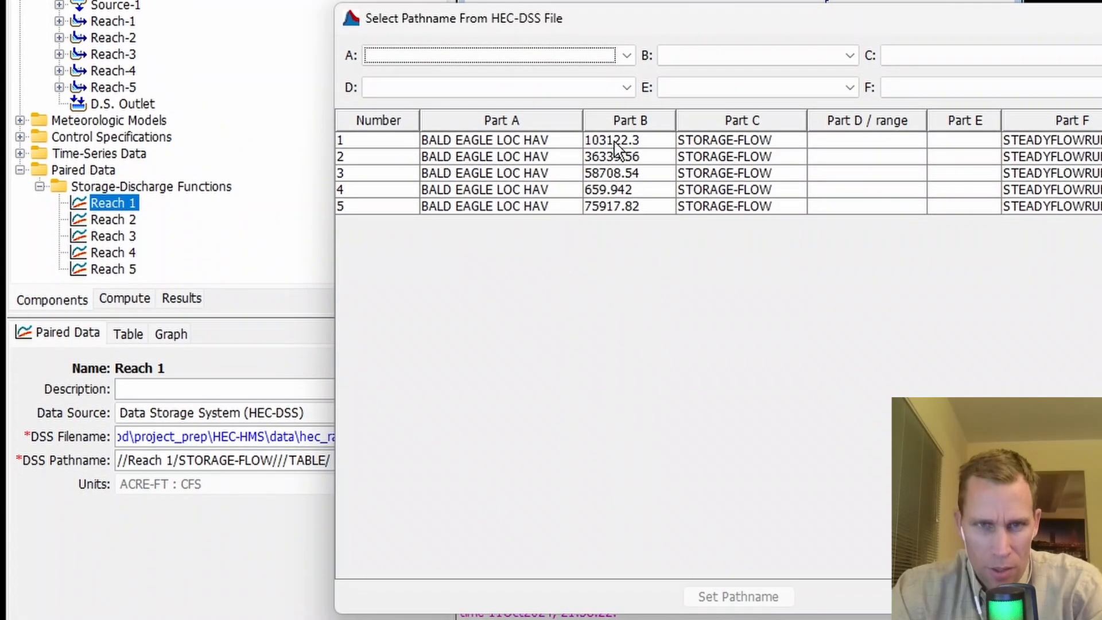
{"action": "left_click", "coordinate": [620, 172]}
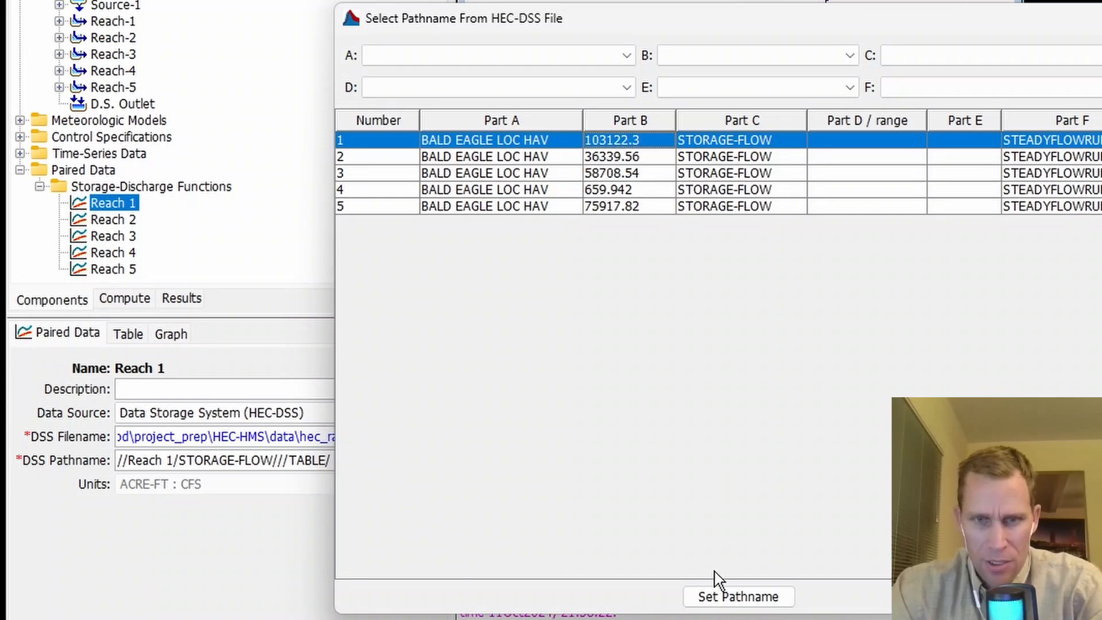
{"action": "left_click", "coordinate": [734, 597]}
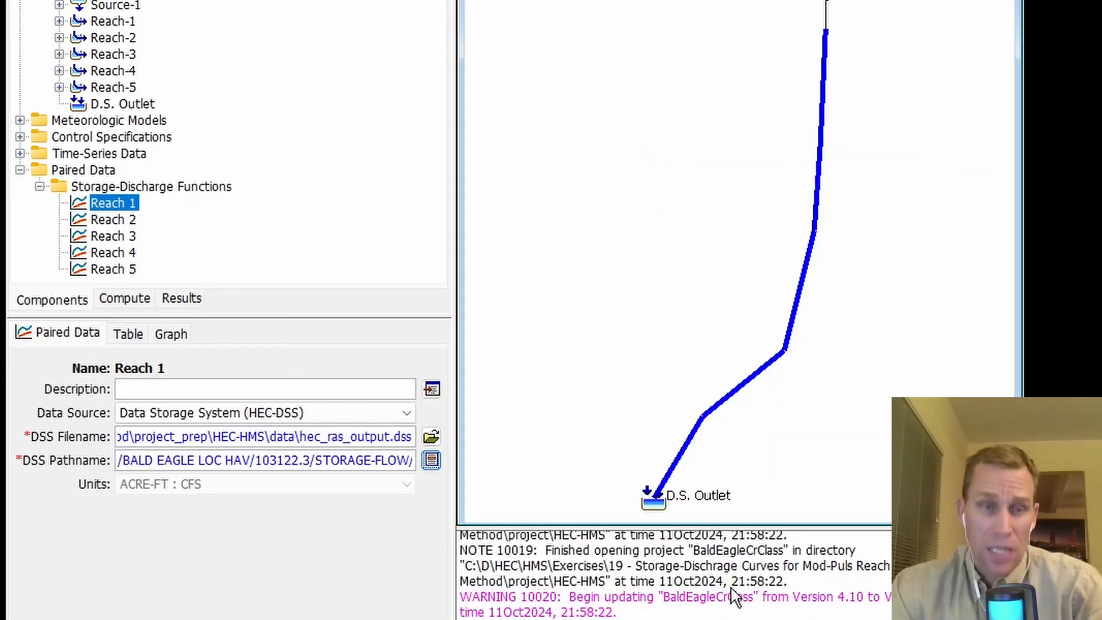
Set the Reach 2 function's data source to HEC-DSS and link it to the 75917.82 record of hec_ras_output.dss.
{"action": "left_click", "coordinate": [113, 220]}
{"action": "left_click", "coordinate": [224, 414]}
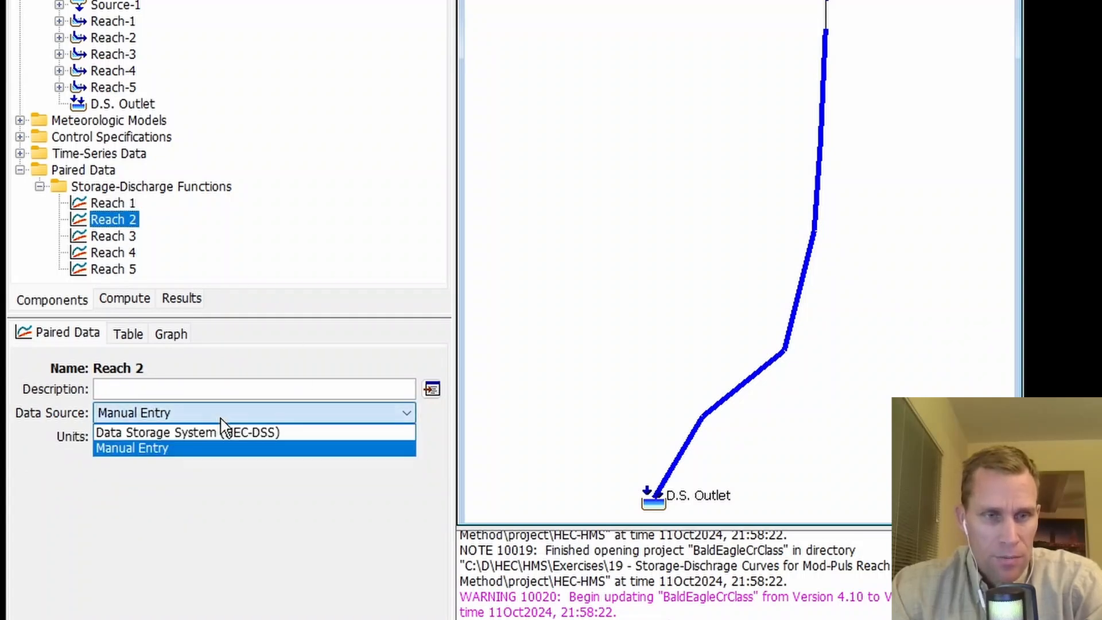
{"action": "left_click", "coordinate": [224, 432]}
{"action": "left_click", "coordinate": [432, 437]}
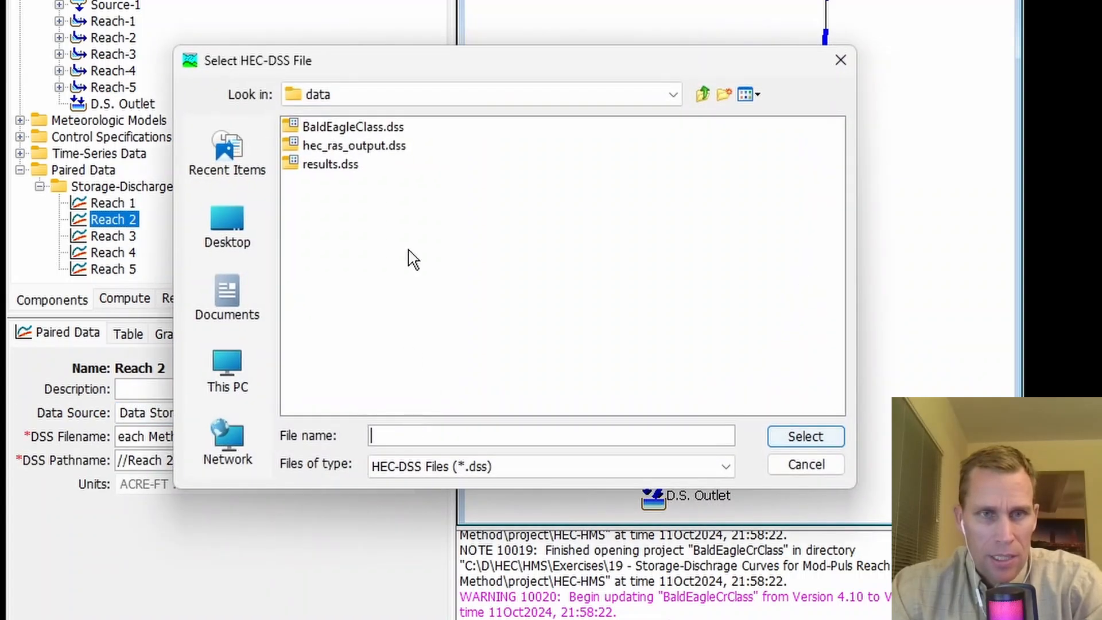
{"action": "left_click", "coordinate": [383, 150]}
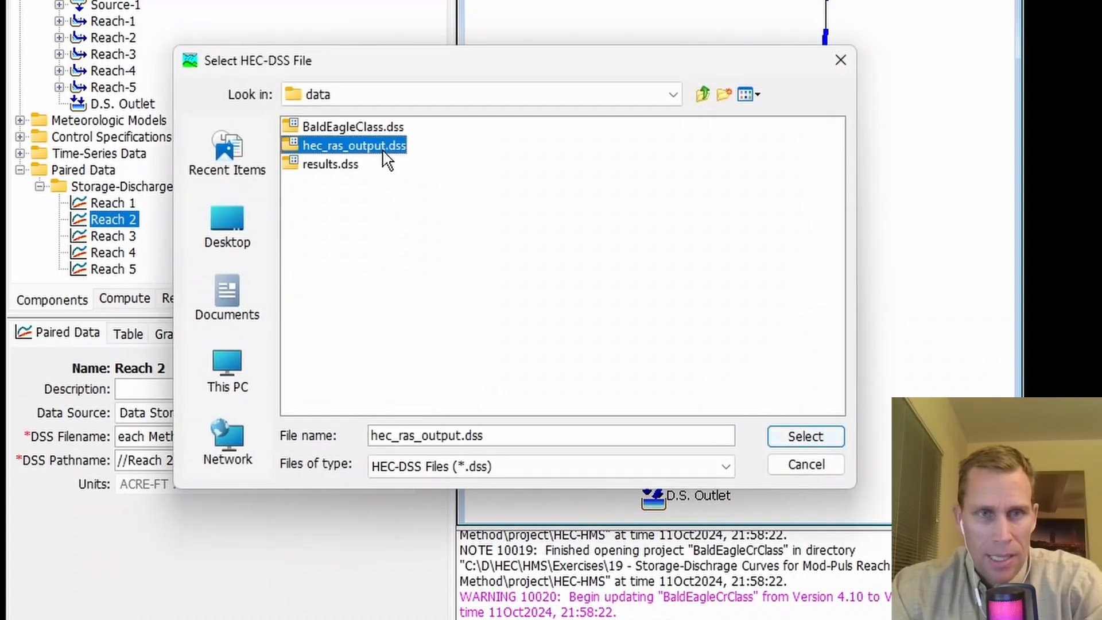
{"action": "left_click", "coordinate": [805, 437]}
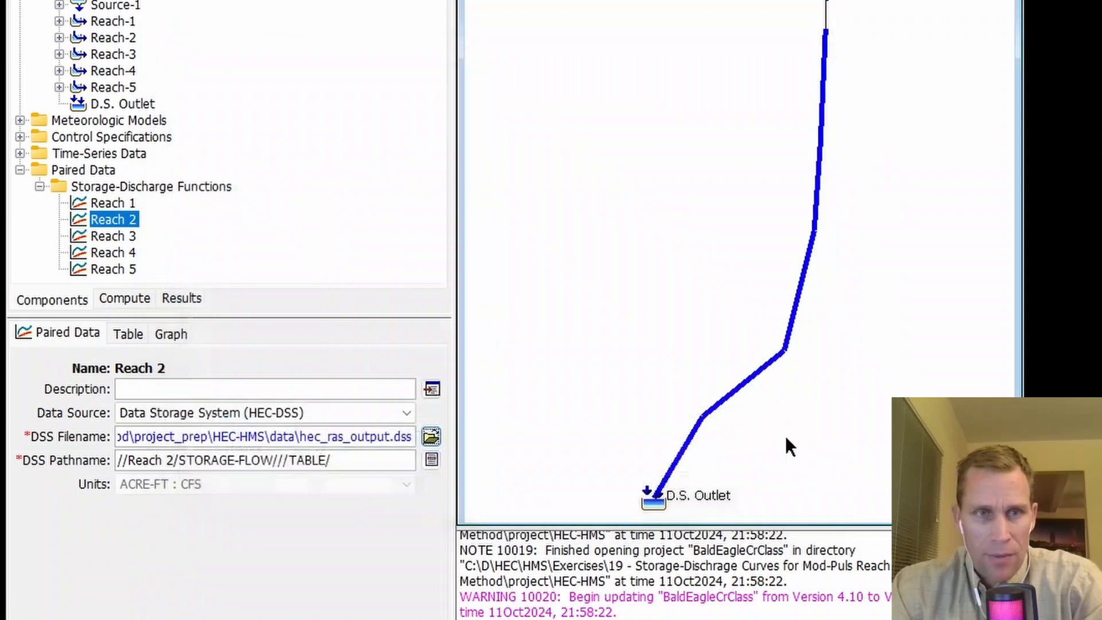
{"action": "left_click", "coordinate": [431, 460]}
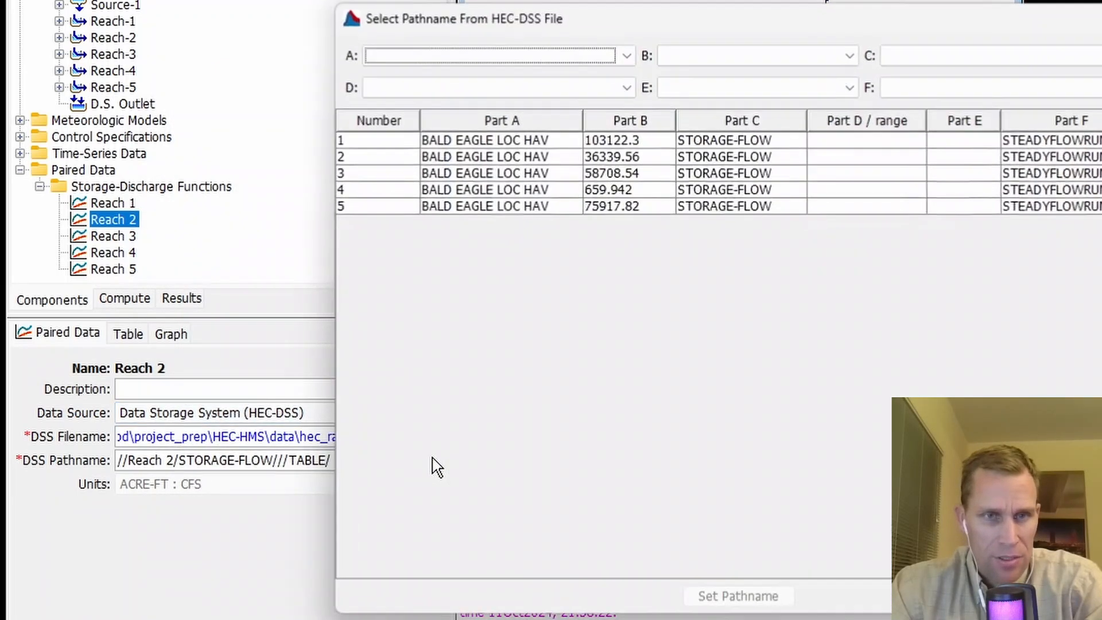
{"action": "left_click", "coordinate": [624, 207]}
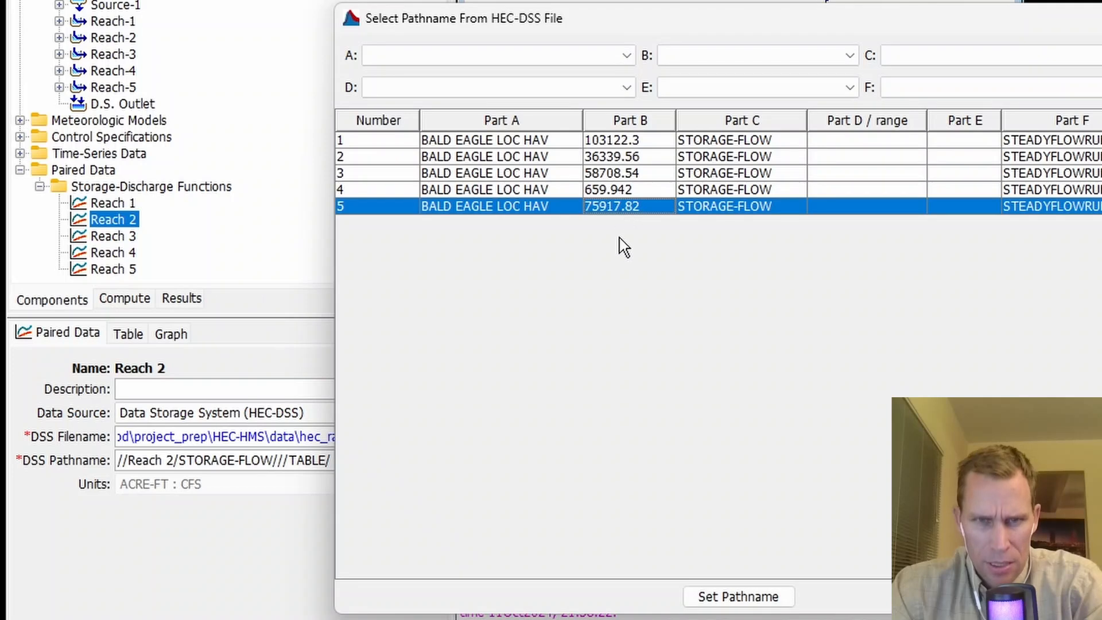
{"action": "left_click", "coordinate": [738, 596]}
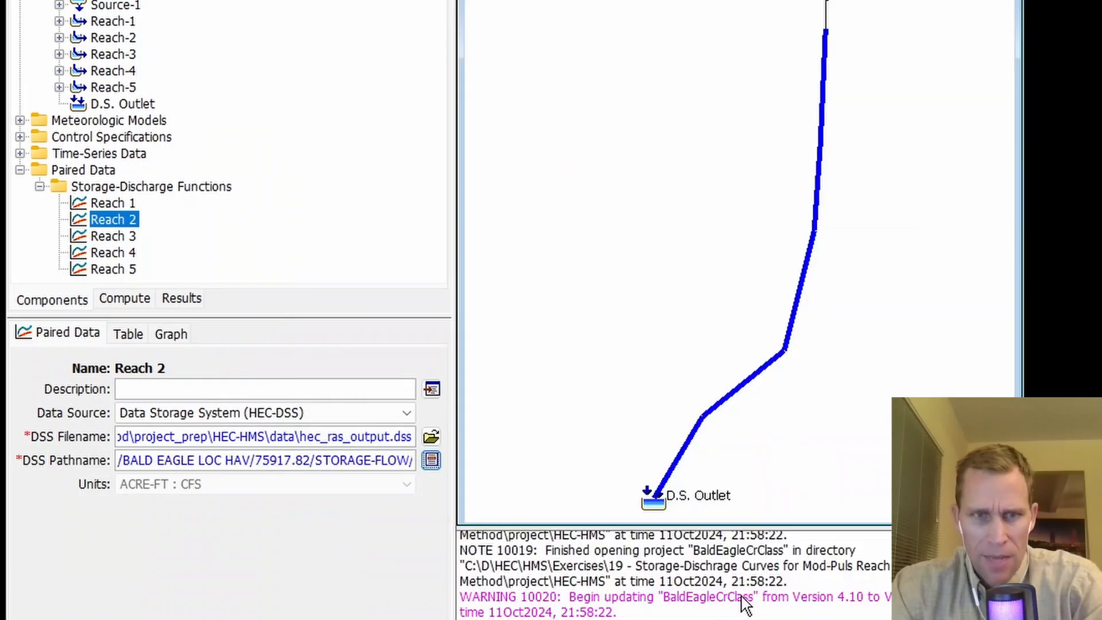
Set the Reach 3 function's data source to HEC-DSS and link it to the 58708.54 record of hec_ras_output.dss.
{"action": "left_click", "coordinate": [121, 236]}
{"action": "left_click", "coordinate": [289, 413]}
{"action": "left_click", "coordinate": [297, 432]}
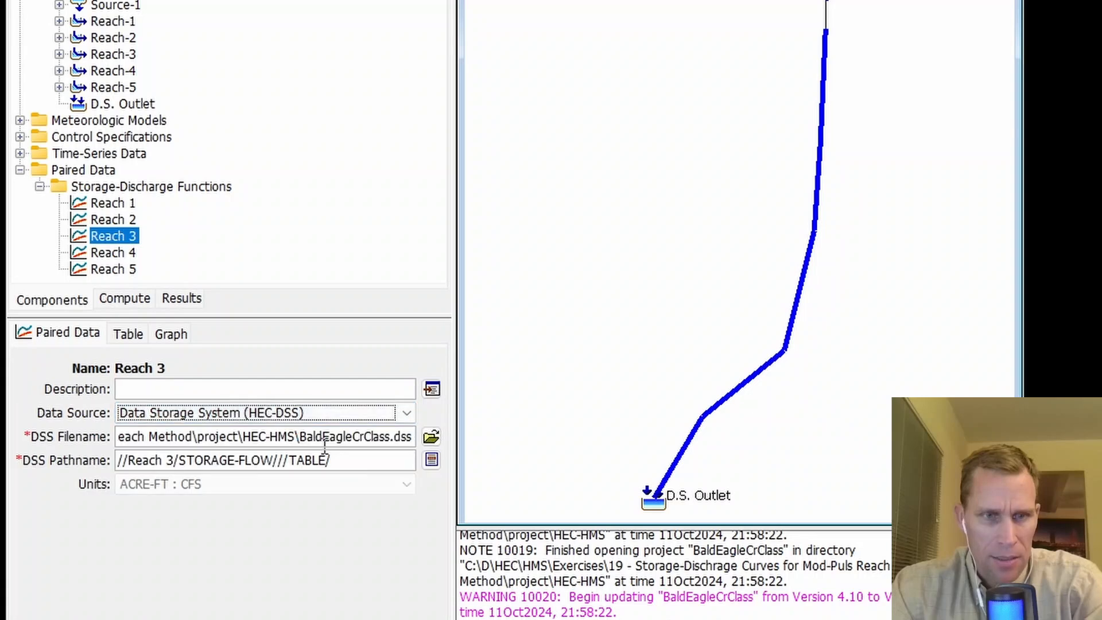
{"action": "left_click", "coordinate": [431, 438]}
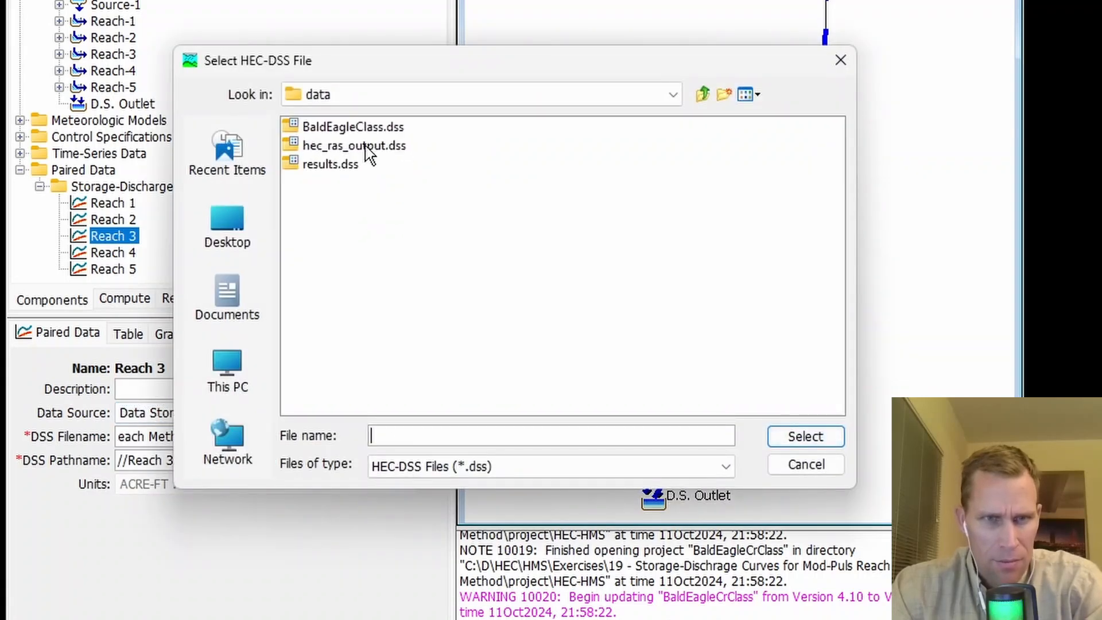
{"action": "left_click", "coordinate": [367, 148]}
{"action": "left_click", "coordinate": [805, 436]}
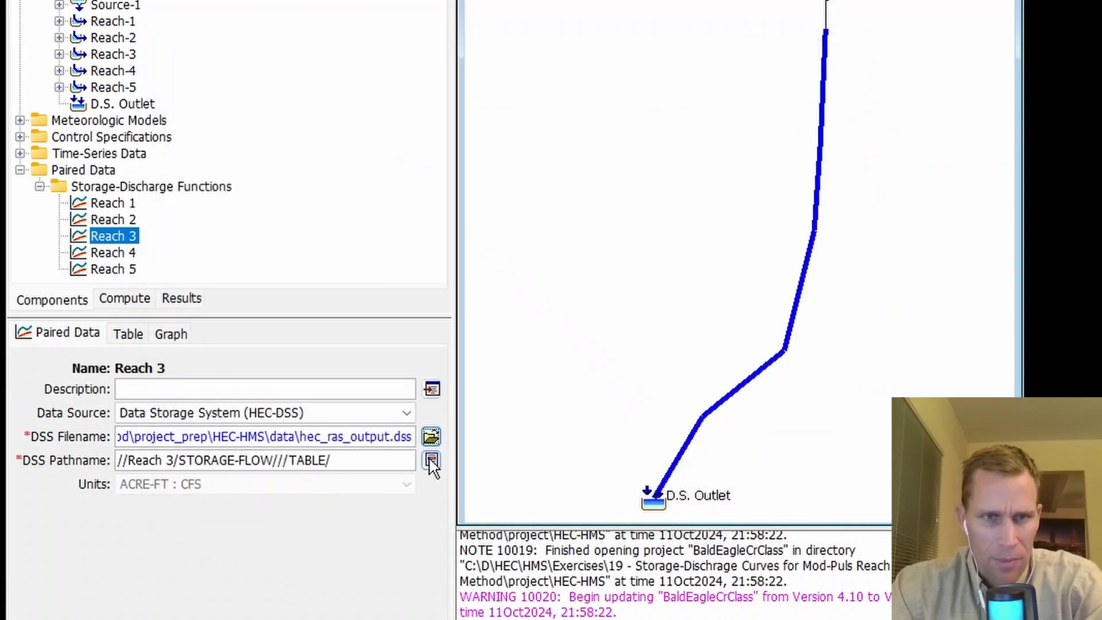
{"action": "left_click", "coordinate": [431, 460]}
{"action": "left_click", "coordinate": [629, 177]}
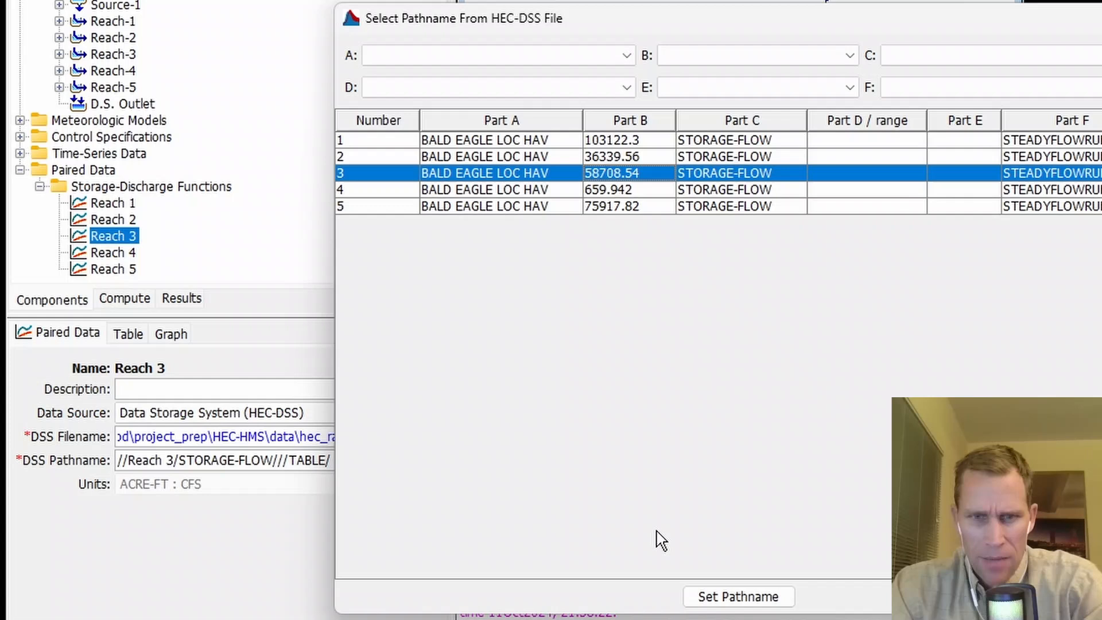
{"action": "left_click", "coordinate": [736, 597]}
Set the Reach 4 function's data source to HEC-DSS and link it to the 36339.56 record of hec_ras_output.dss.
{"action": "left_click", "coordinate": [118, 255]}
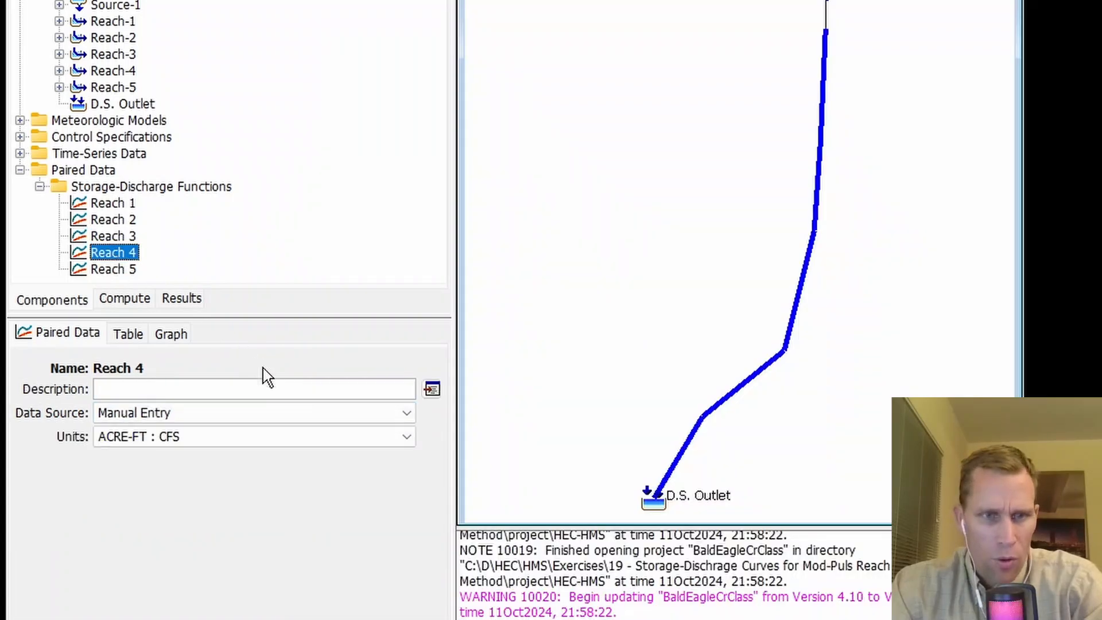
{"action": "left_click", "coordinate": [406, 414]}
{"action": "left_click", "coordinate": [338, 432]}
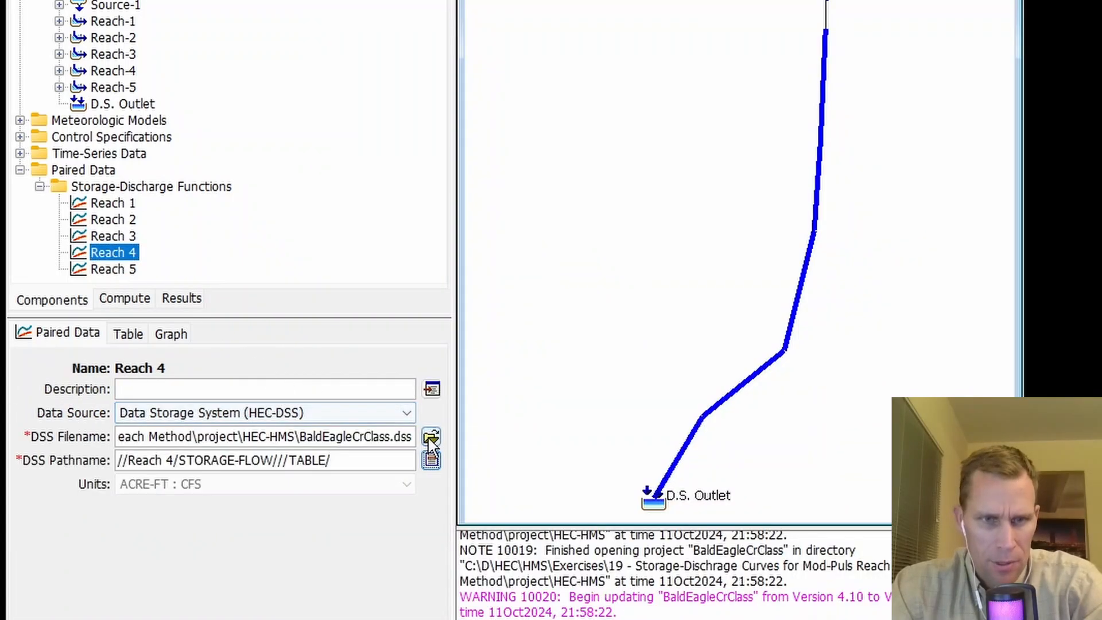
{"action": "left_click", "coordinate": [431, 437]}
{"action": "left_click", "coordinate": [377, 148]}
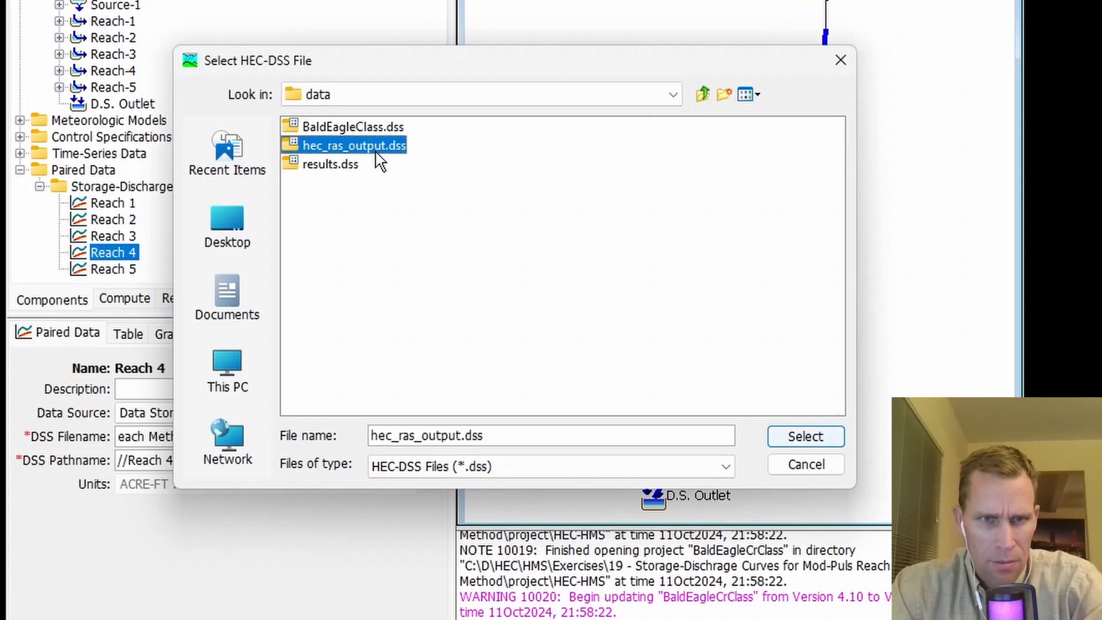
{"action": "left_click", "coordinate": [804, 436]}
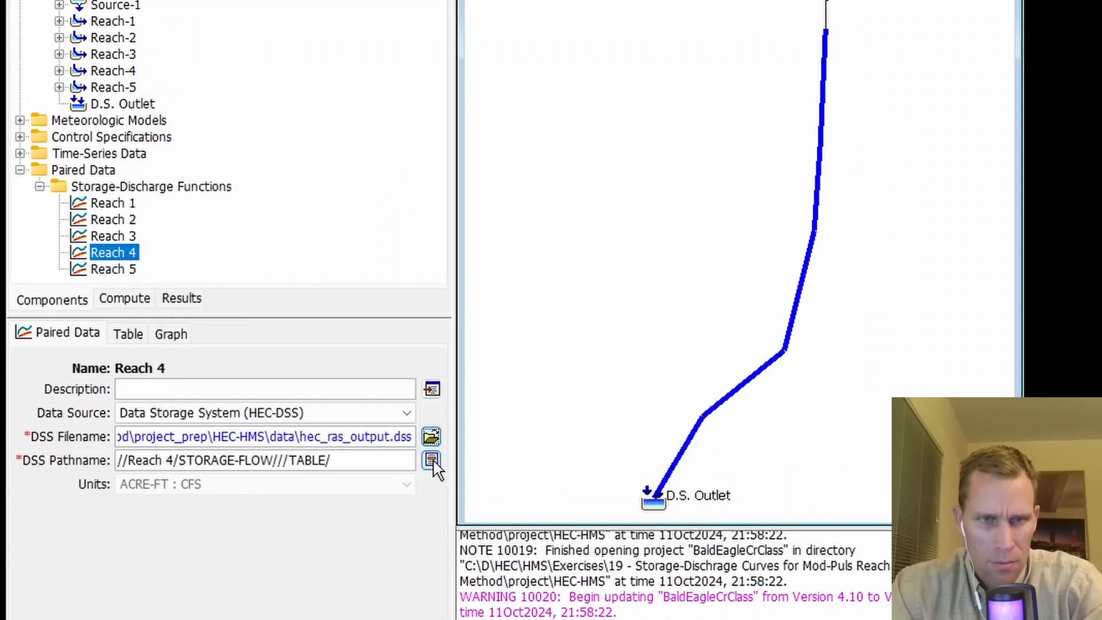
{"action": "left_click", "coordinate": [430, 460]}
{"action": "left_click", "coordinate": [603, 160]}
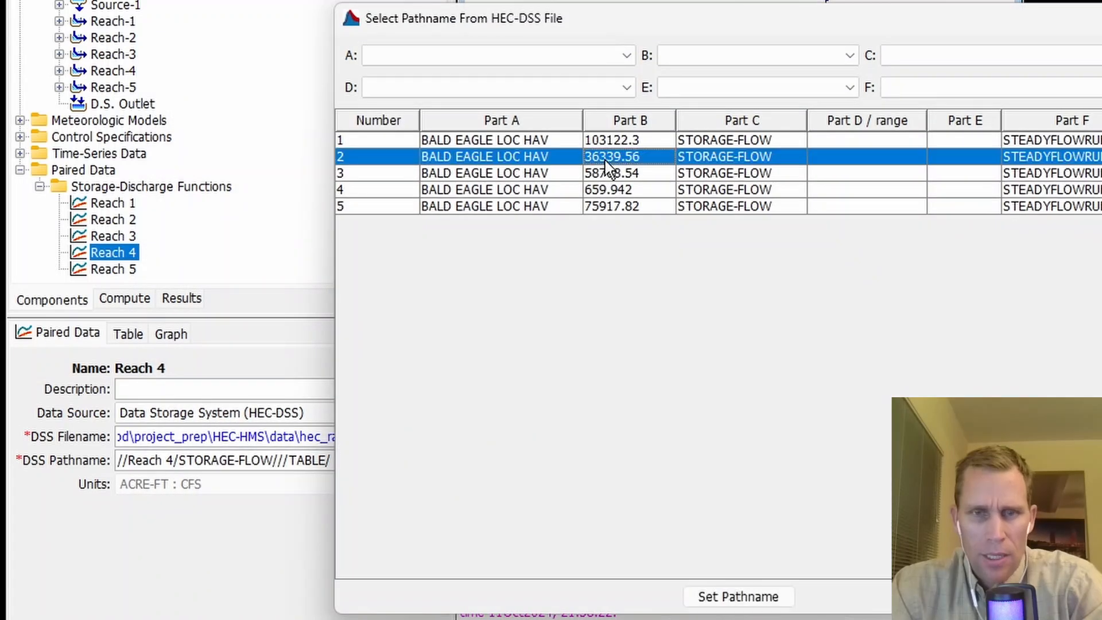
{"action": "left_click", "coordinate": [732, 597]}
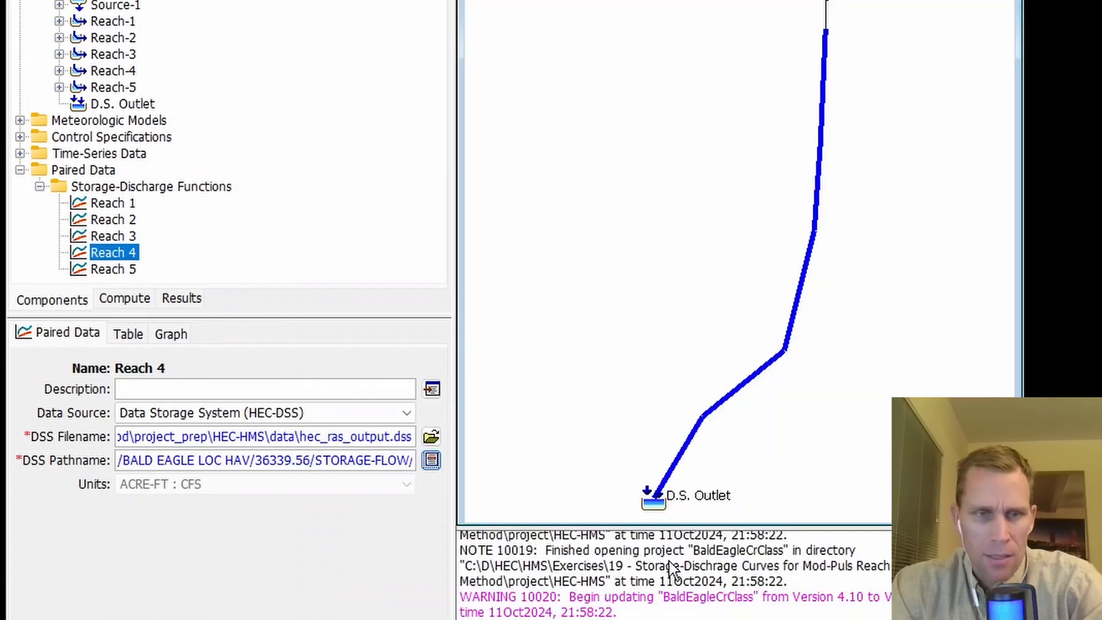
Link the Reach 5 function through HEC-DSS to the 659.942 record of hec_ras_output.dss and save the project.
{"action": "left_click", "coordinate": [123, 270]}
{"action": "left_click", "coordinate": [345, 413]}
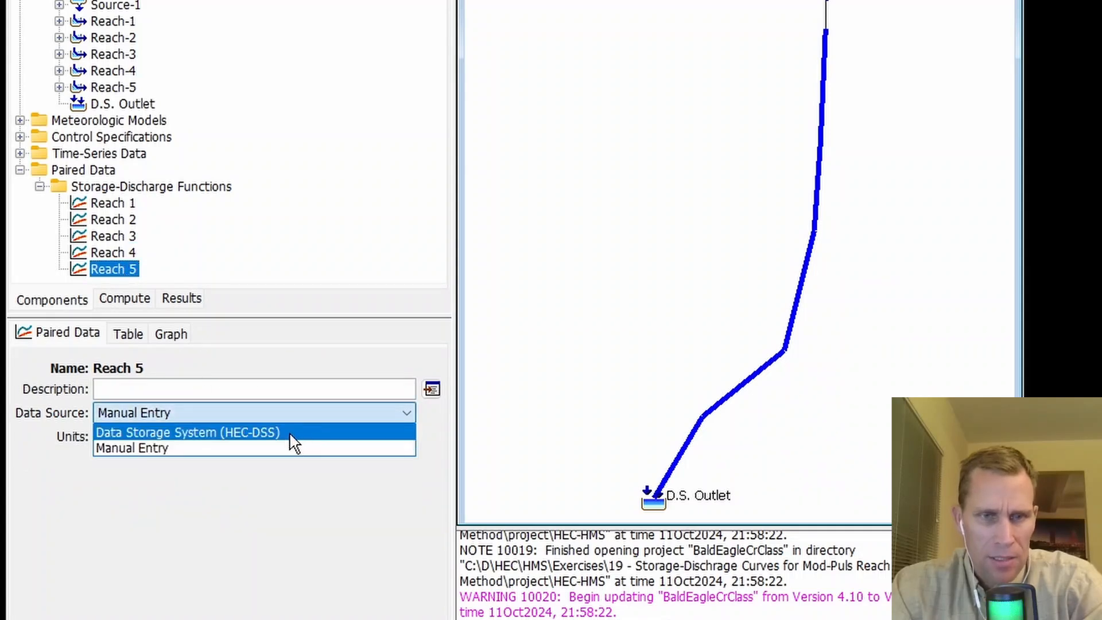
{"action": "left_click", "coordinate": [293, 433]}
{"action": "left_click", "coordinate": [430, 436]}
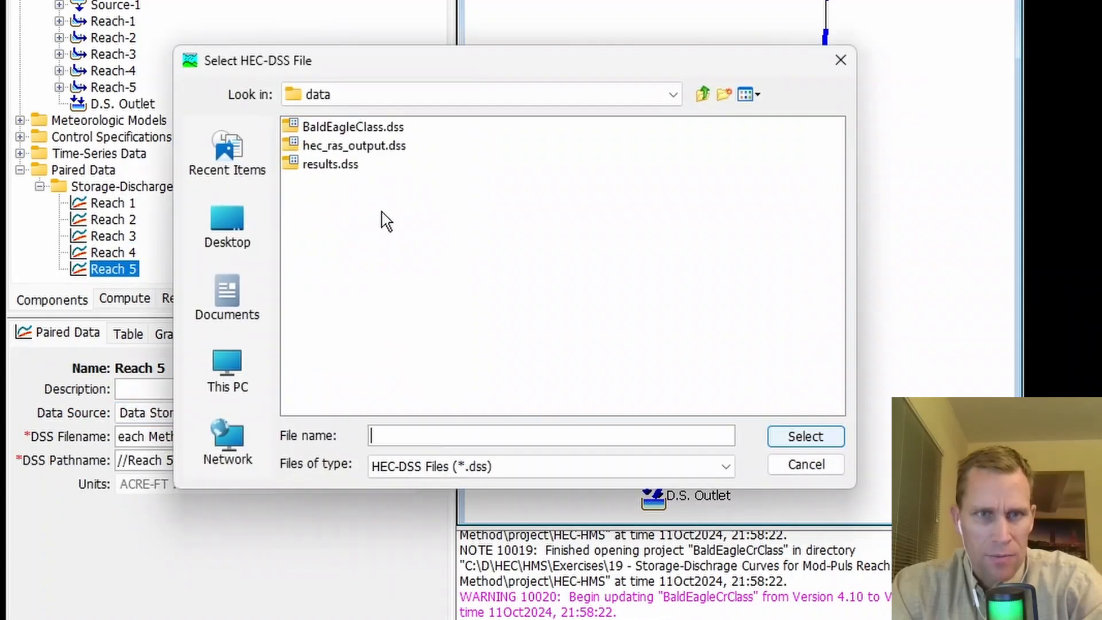
{"action": "left_click", "coordinate": [374, 149]}
{"action": "left_click", "coordinate": [794, 437]}
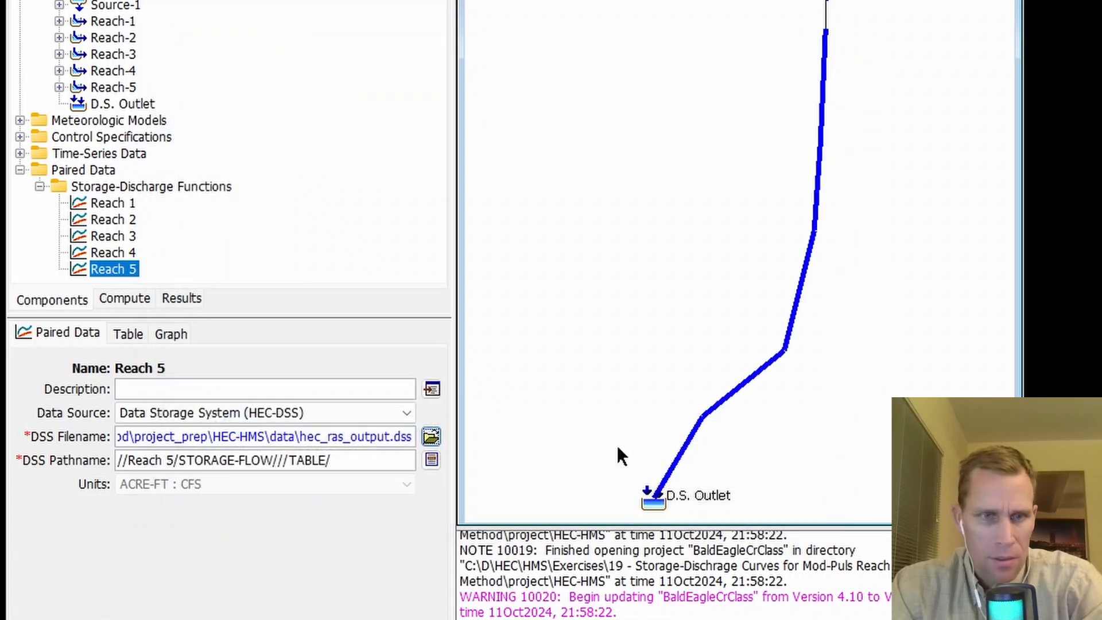
{"action": "left_click", "coordinate": [431, 459]}
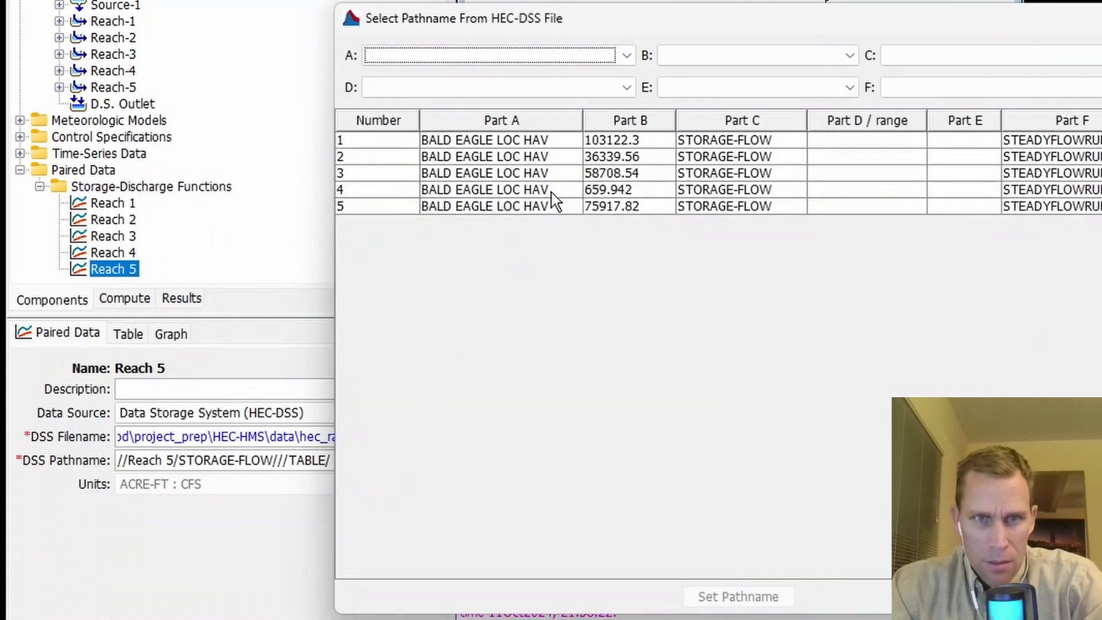
{"action": "left_click", "coordinate": [546, 197]}
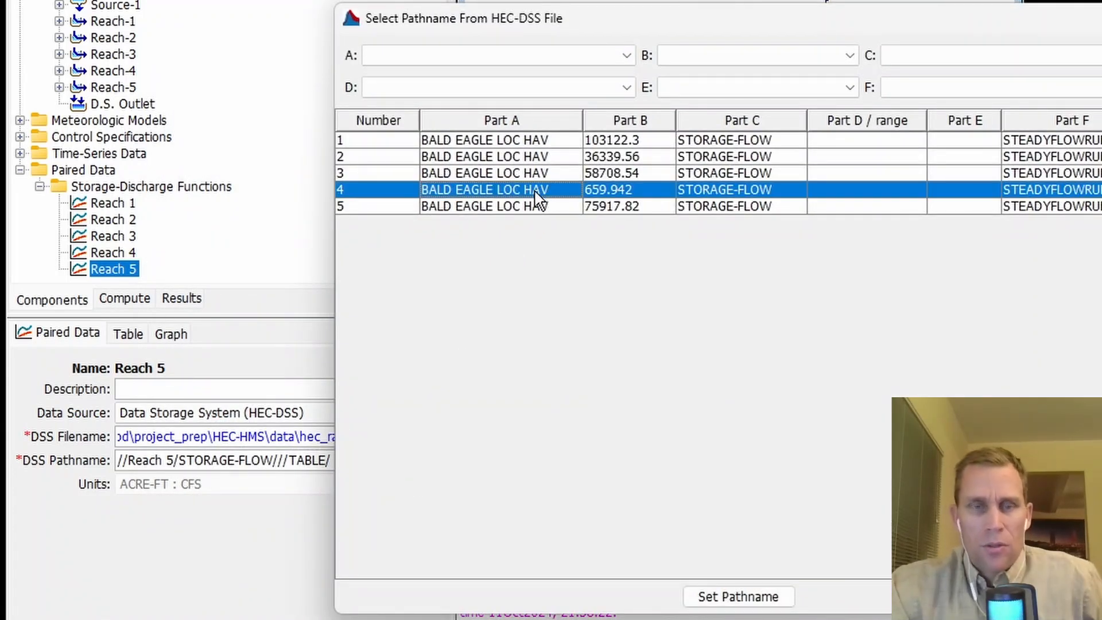
{"action": "left_click", "coordinate": [728, 595]}
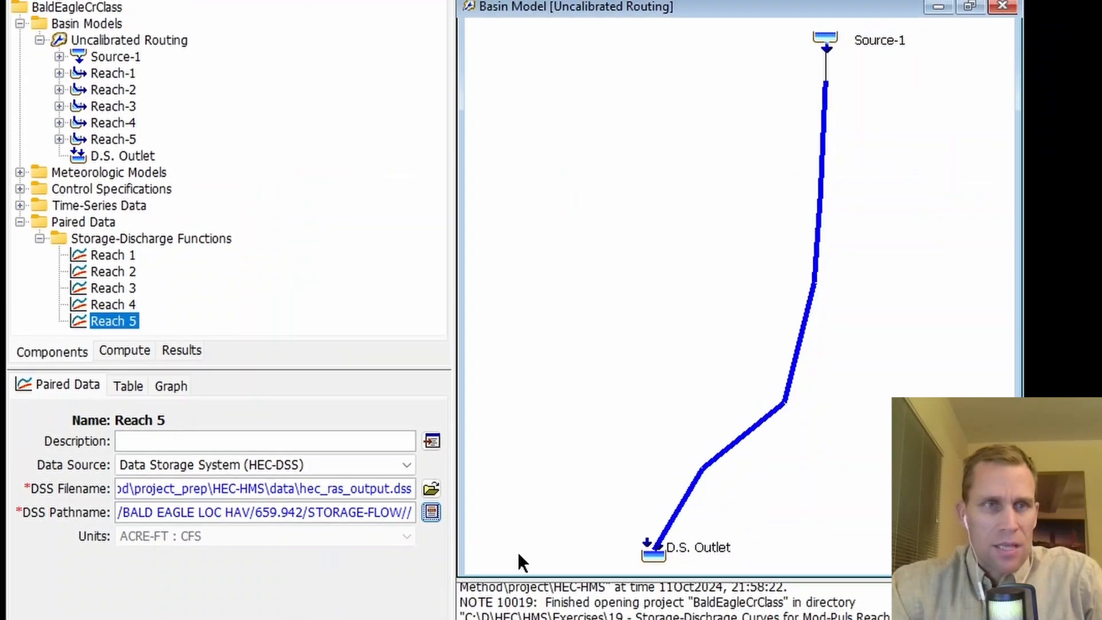
{"action": "left_click", "coordinate": [92, 24]}
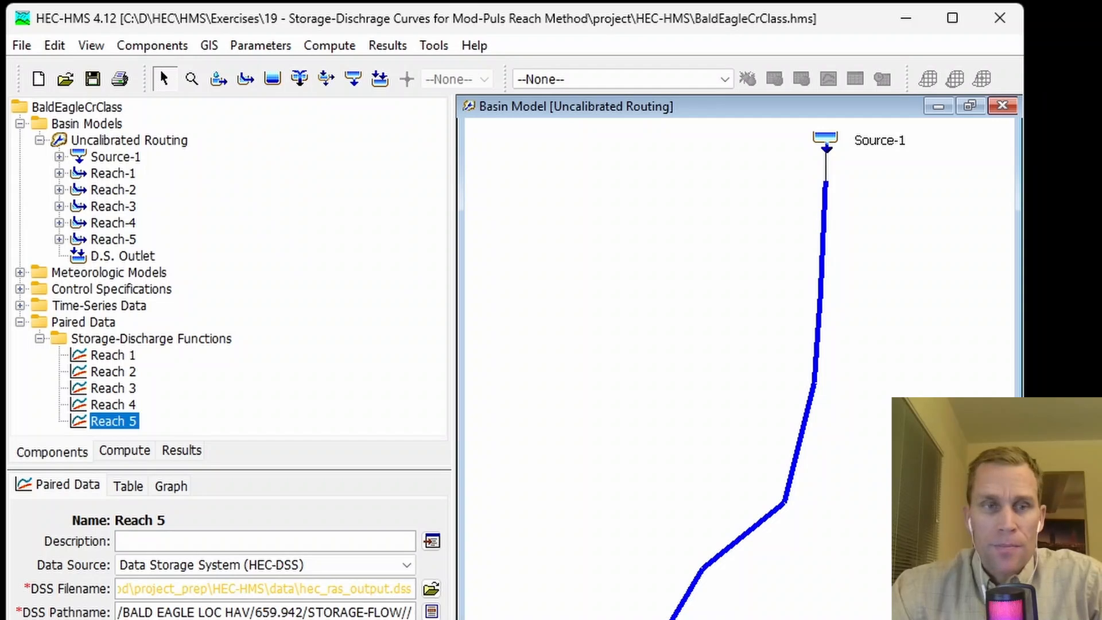
Assign the Reach 1 storage-discharge function to Reach-1 of the Uncalibrated Routing basin model, with the initial type kept at Discharge = Inflow.
{"action": "left_click", "coordinate": [109, 175]}
{"action": "left_click", "coordinate": [112, 192]}
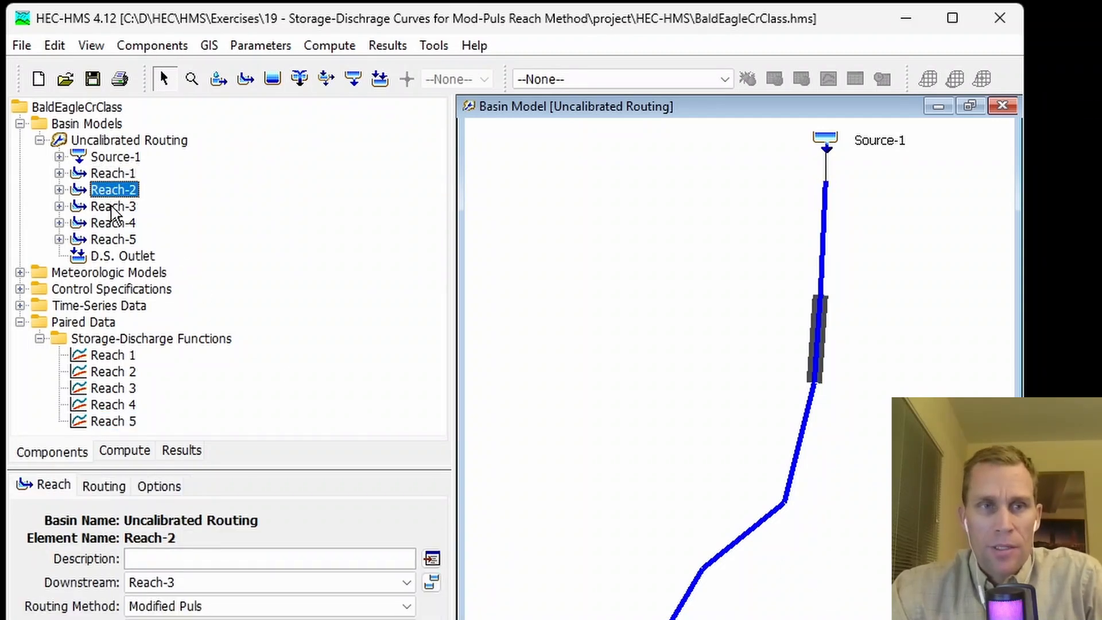
{"action": "left_click", "coordinate": [115, 210]}
{"action": "left_click", "coordinate": [113, 173]}
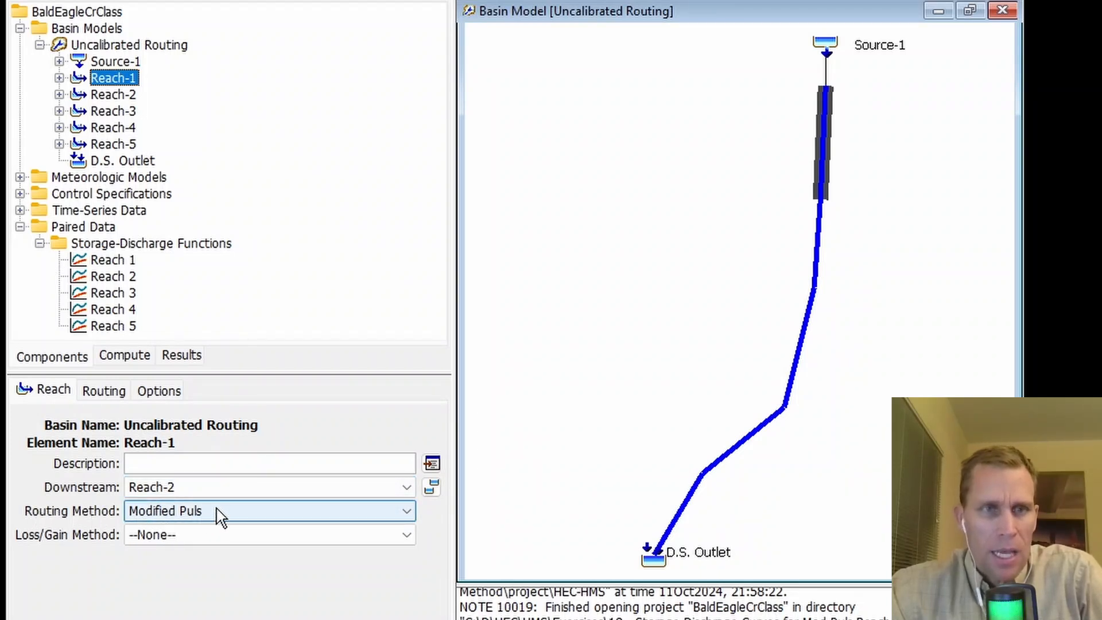
{"action": "left_click", "coordinate": [105, 391]}
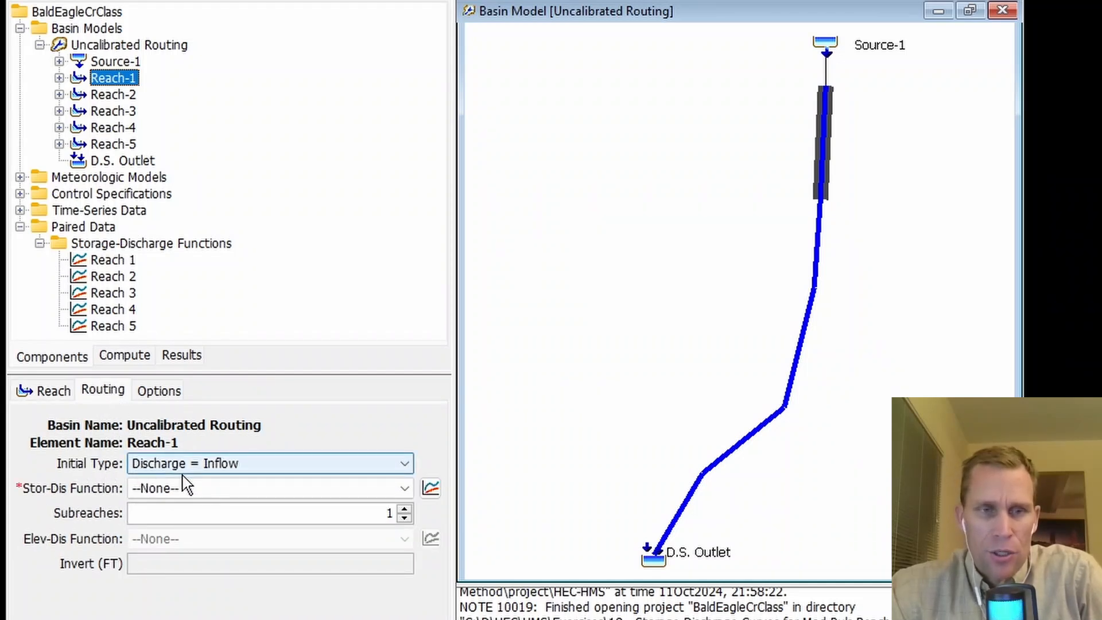
{"action": "left_click", "coordinate": [282, 470]}
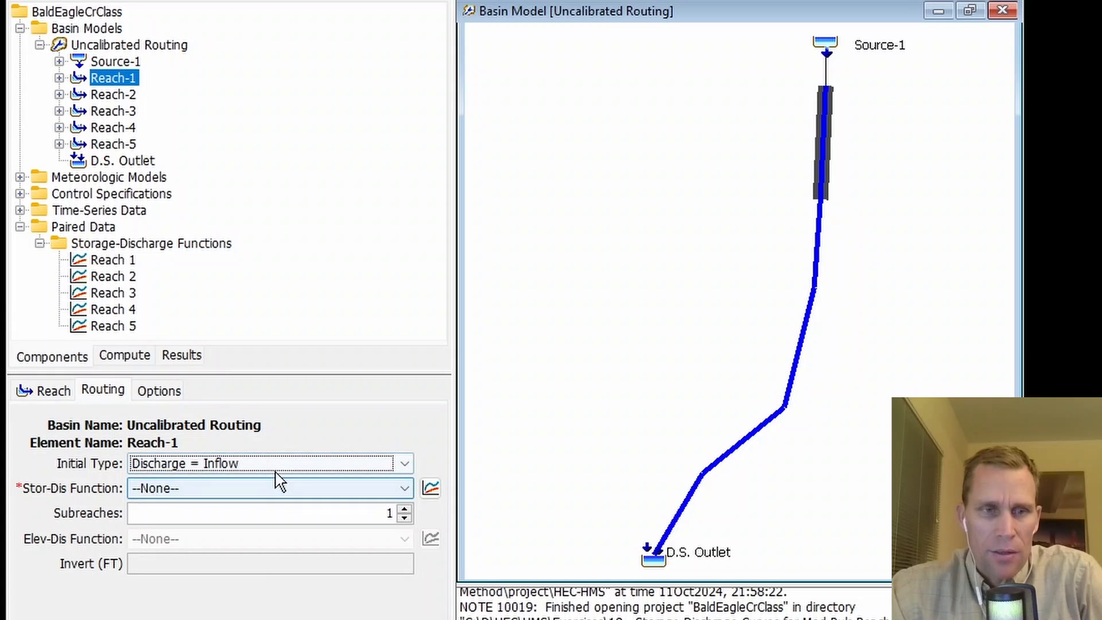
{"action": "key", "text": "Tab"}
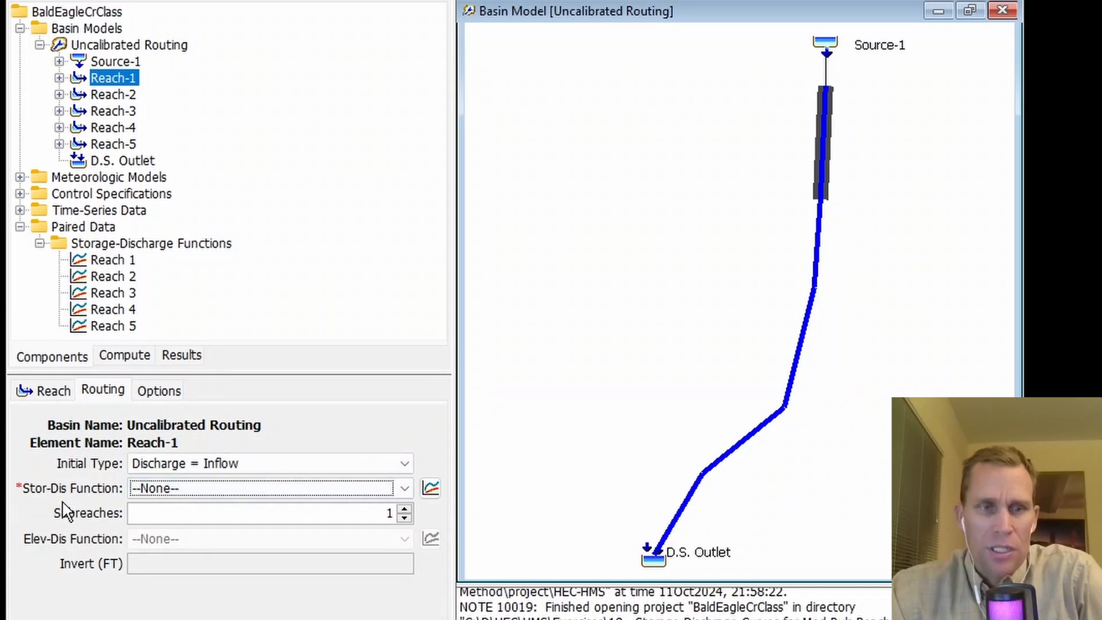
{"action": "left_click", "coordinate": [212, 489]}
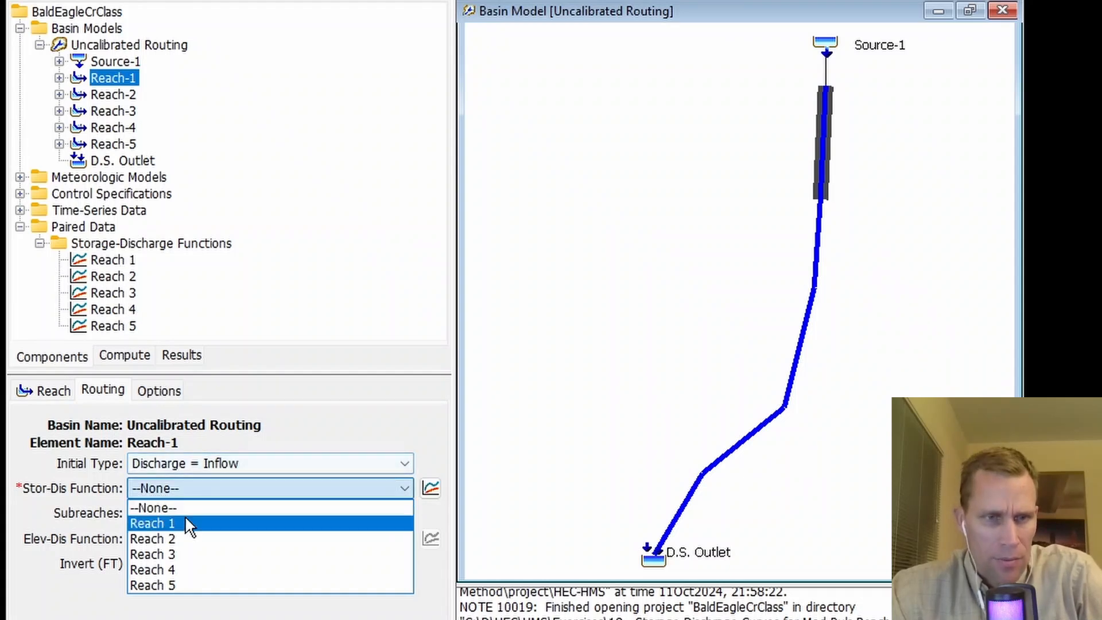
{"action": "left_click", "coordinate": [172, 523]}
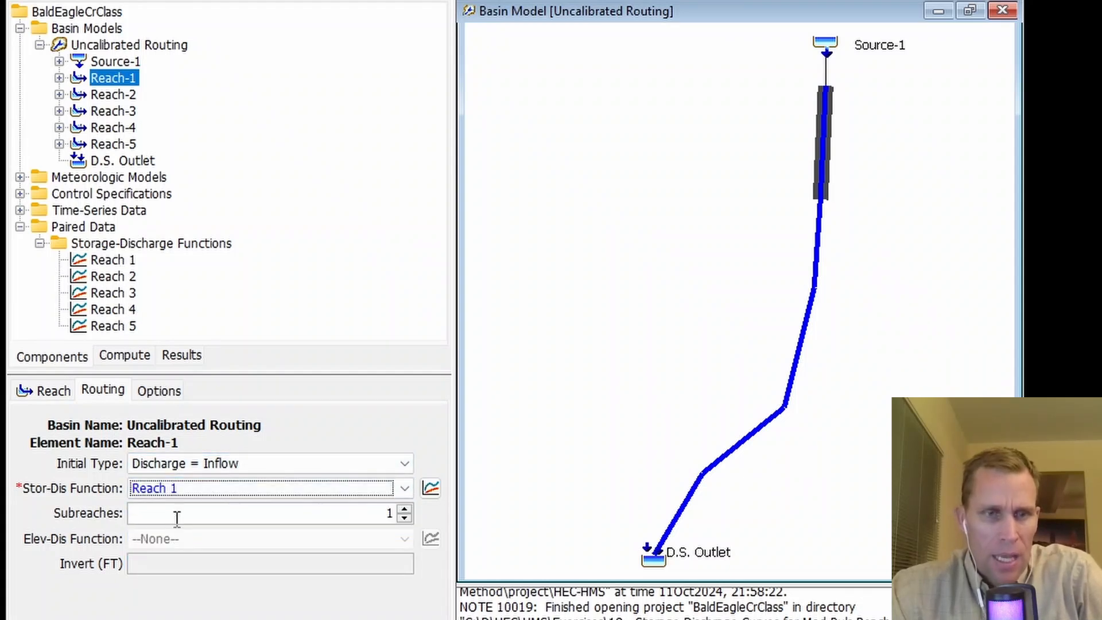
{"action": "left_click", "coordinate": [193, 515]}
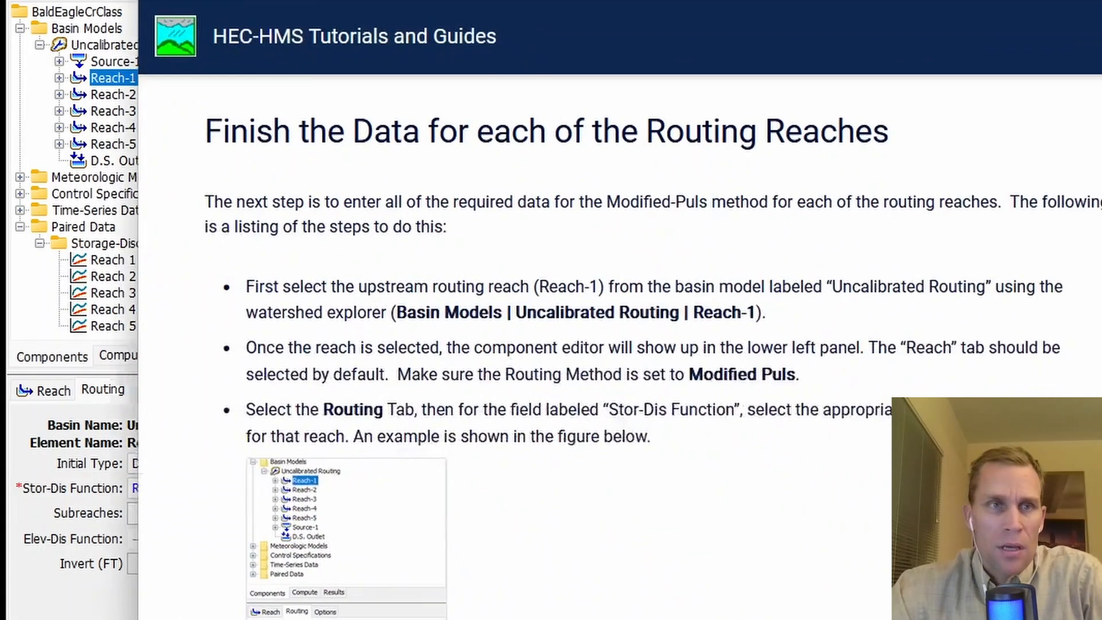
Switch to the HEC-HMS tutorial page and read how the number of subreaches is calculated from travel time K and time step ΔT.
{"action": "scroll", "coordinate": [670, 282], "scroll_direction": "down", "scroll_amount": 2}
{"action": "scroll", "coordinate": [670, 281], "scroll_direction": "down", "scroll_amount": 10}
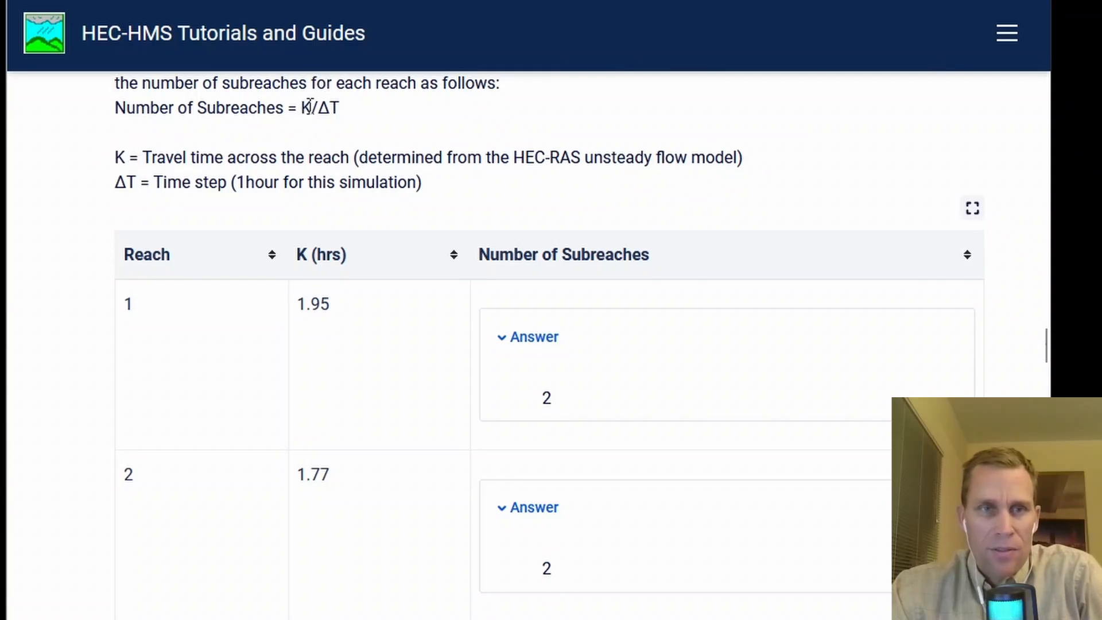
{"action": "left_click_drag", "start_coordinate": [321, 109], "coordinate": [336, 111]}
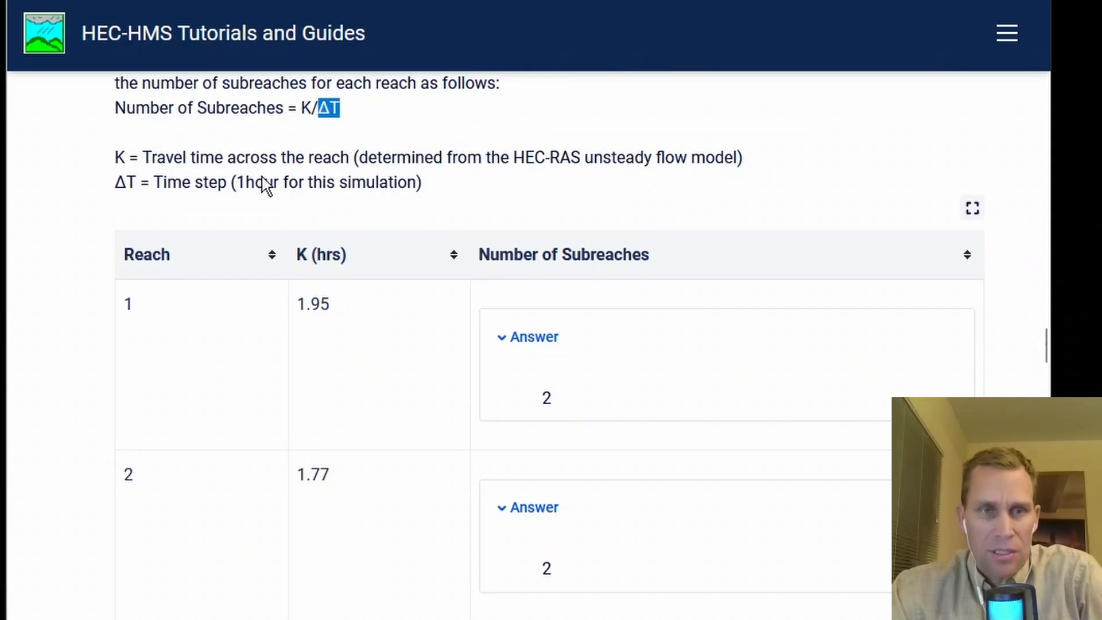
{"action": "left_click_drag", "start_coordinate": [240, 182], "coordinate": [417, 179]}
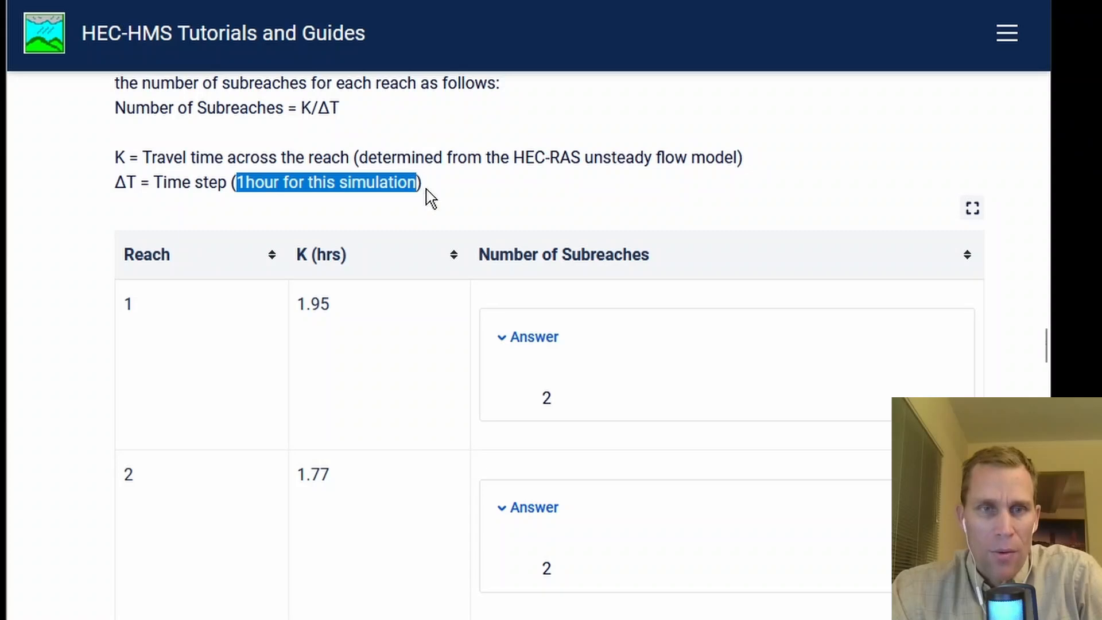
{"action": "left_click", "coordinate": [444, 197]}
{"action": "scroll", "coordinate": [113, 290], "scroll_direction": "up", "scroll_amount": 2}
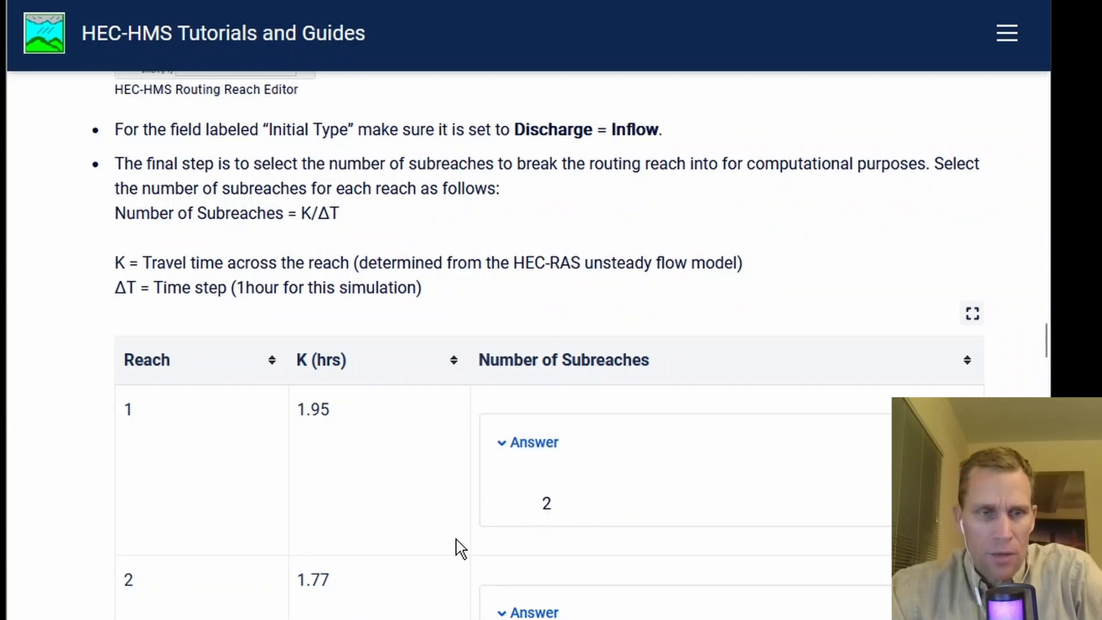
Look up the number of subreaches for Reaches 1 to 5 in the tutorial's table and read on to the simulation instructions.
{"action": "scroll", "coordinate": [135, 517], "scroll_direction": "down", "scroll_amount": 2}
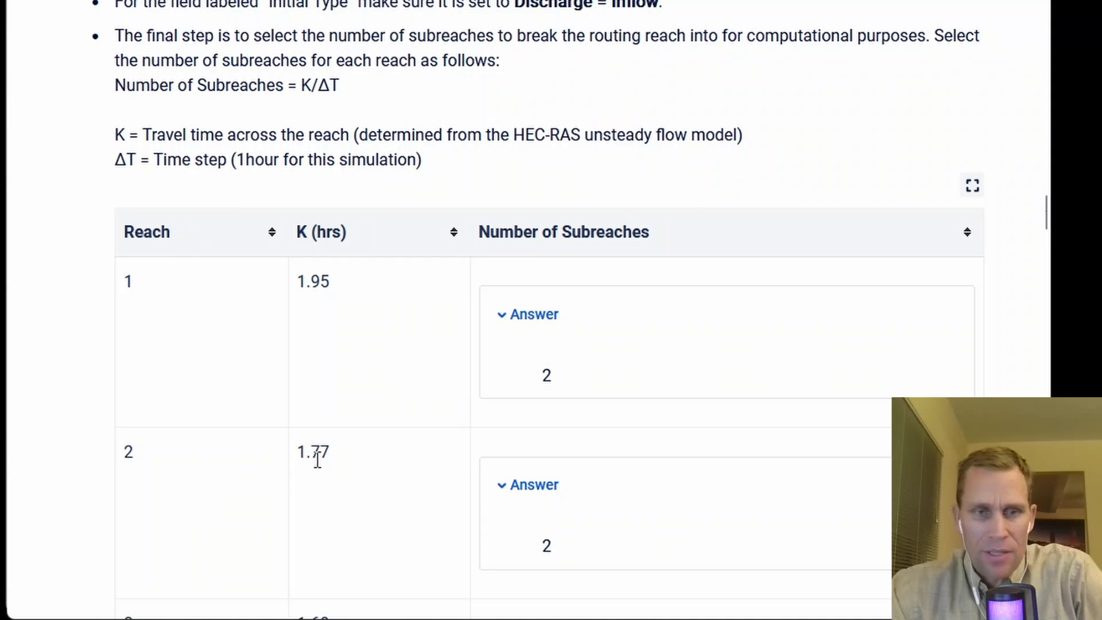
{"action": "scroll", "coordinate": [402, 450], "scroll_direction": "down", "scroll_amount": 3}
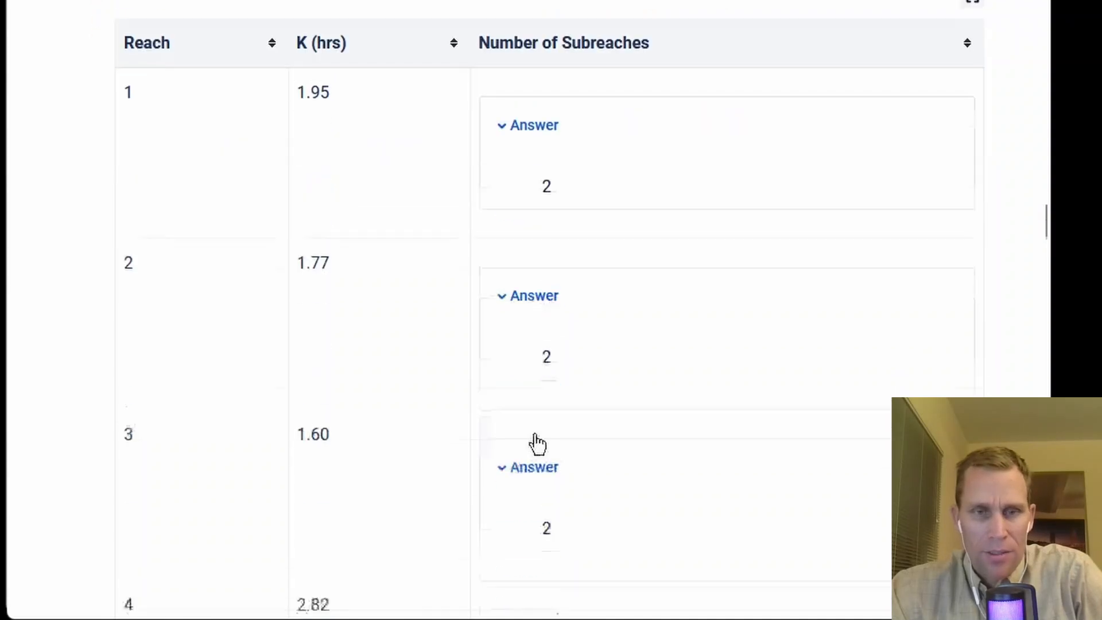
{"action": "double_click", "coordinate": [546, 336]}
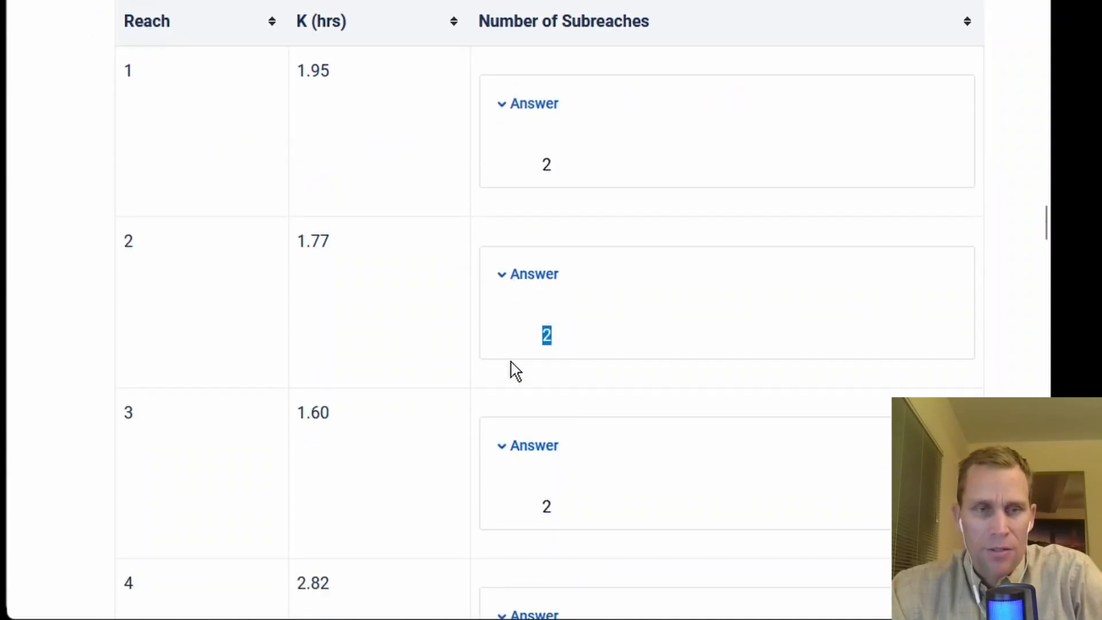
{"action": "scroll", "coordinate": [514, 371], "scroll_direction": "down", "scroll_amount": 2}
{"action": "double_click", "coordinate": [546, 402]}
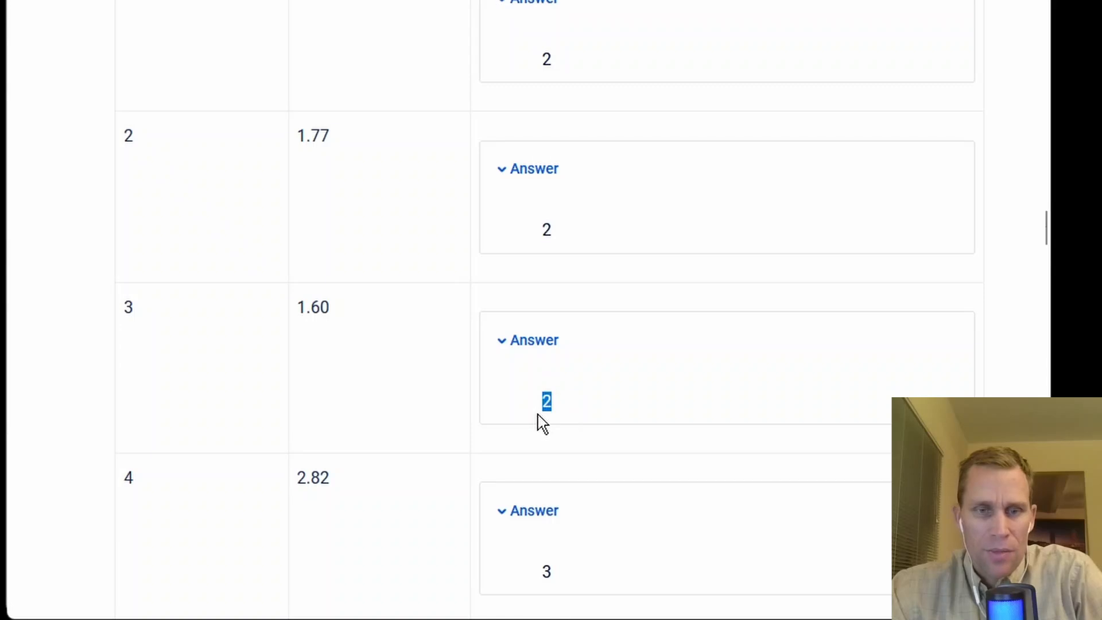
{"action": "scroll", "coordinate": [542, 424], "scroll_direction": "down", "scroll_amount": 5}
{"action": "left_click", "coordinate": [550, 257]}
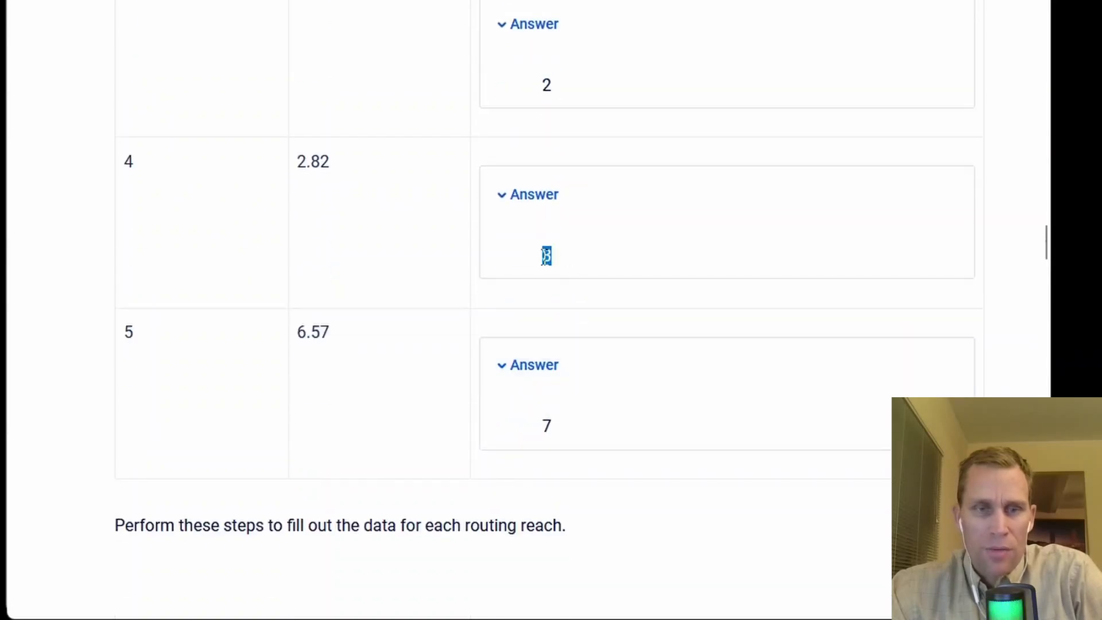
{"action": "double_click", "coordinate": [544, 428]}
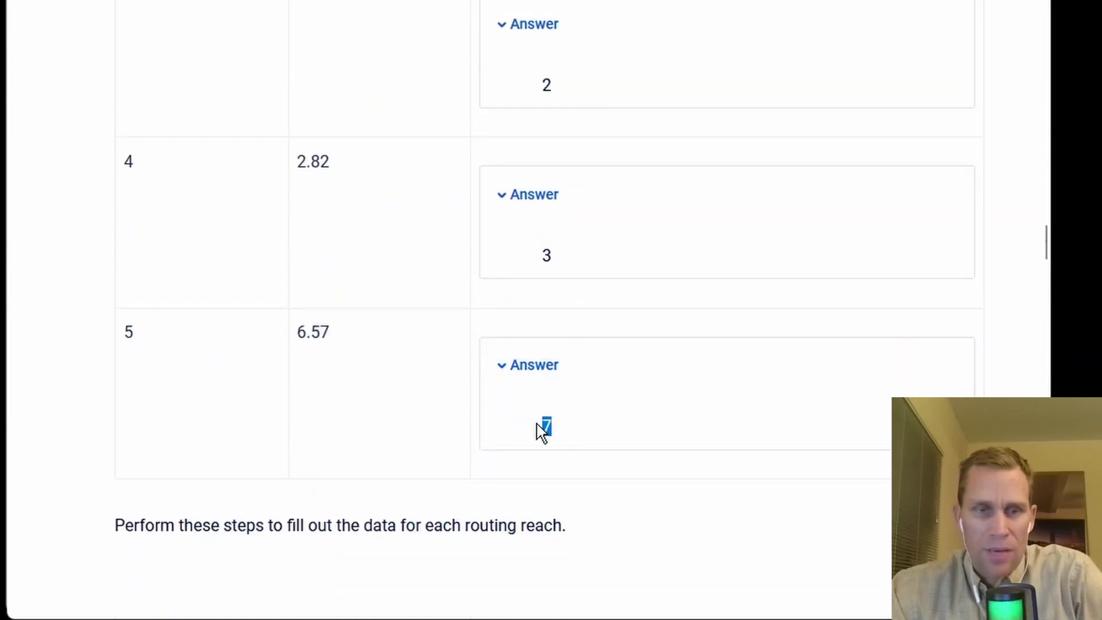
{"action": "scroll", "coordinate": [514, 436], "scroll_direction": "down", "scroll_amount": 3}
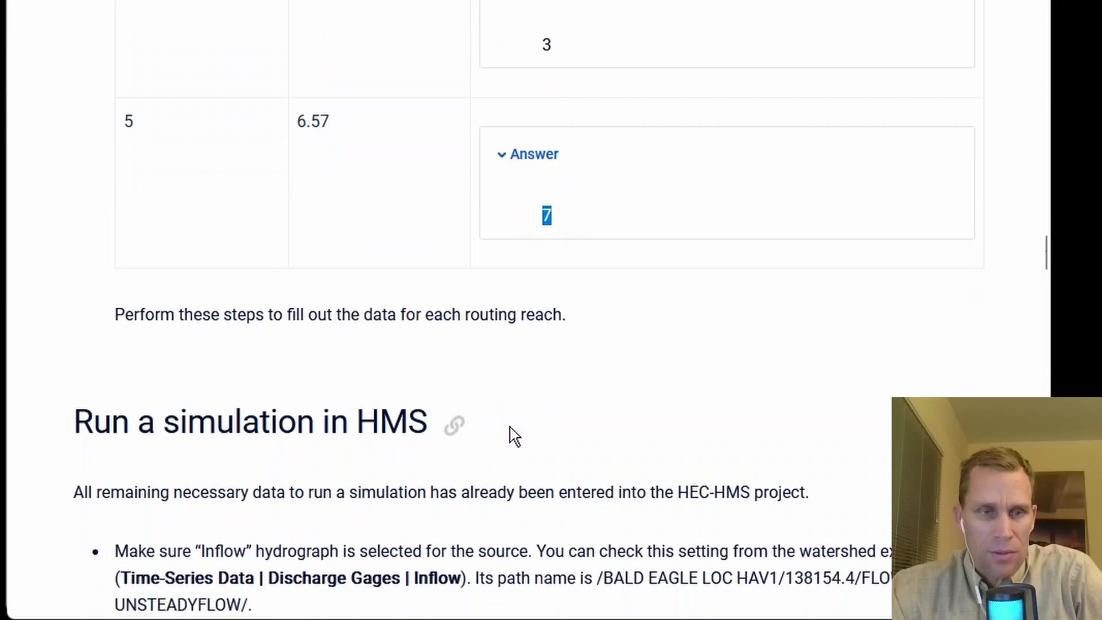
{"action": "scroll", "coordinate": [514, 436], "scroll_direction": "down", "scroll_amount": 2}
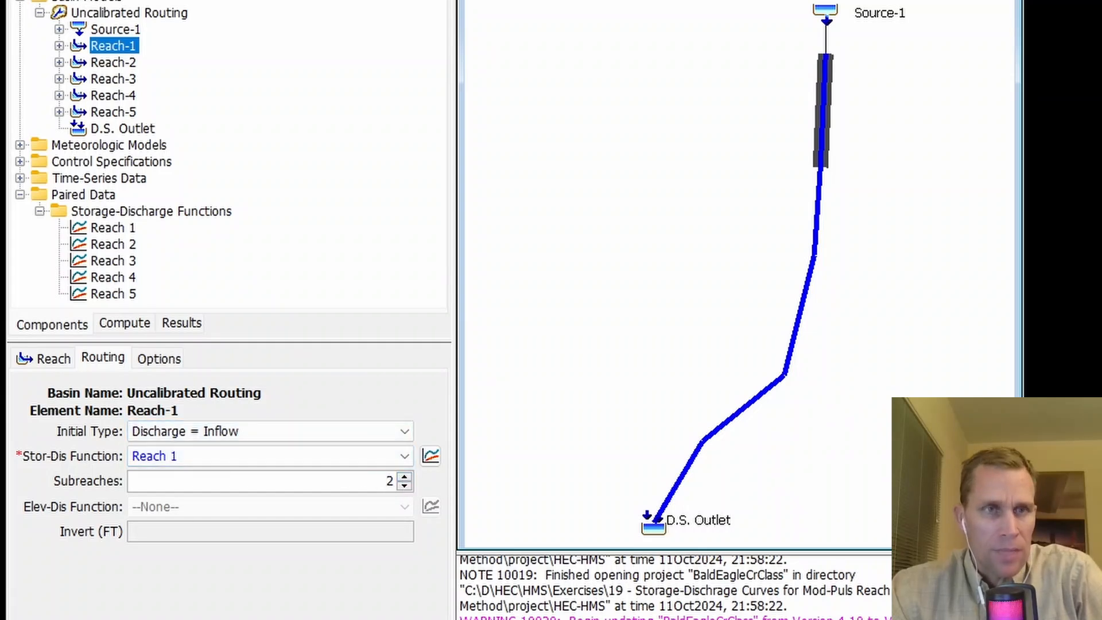
Assign the Reach 2 storage-discharge function to Reach-2 and set its number of subreaches to 2.
{"action": "left_click", "coordinate": [117, 62]}
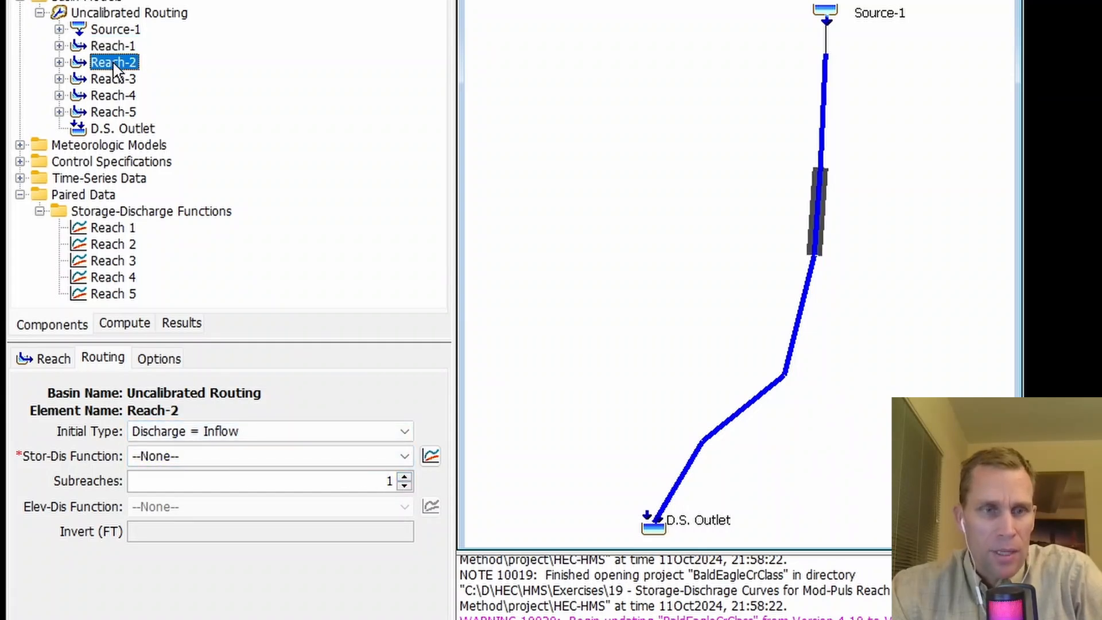
{"action": "left_click", "coordinate": [35, 360]}
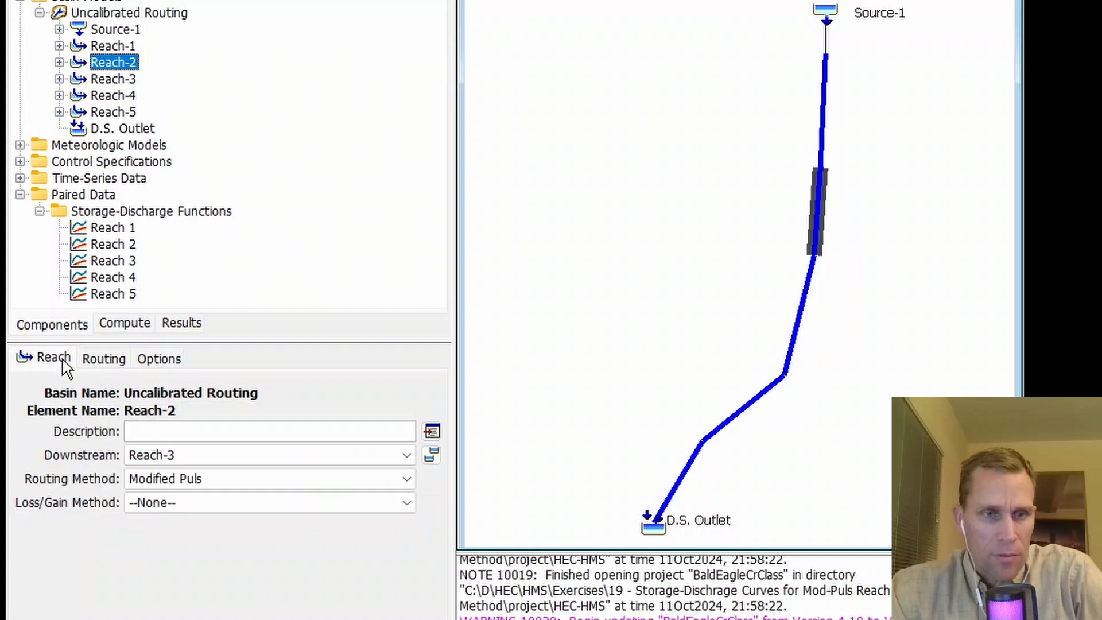
{"action": "left_click", "coordinate": [106, 365]}
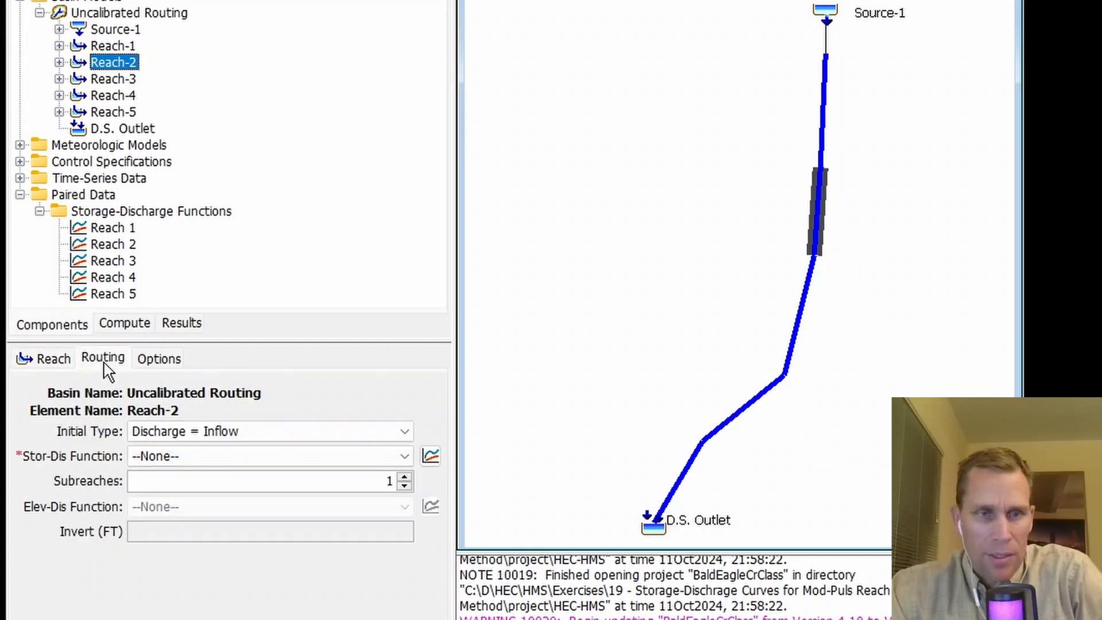
{"action": "left_click", "coordinate": [221, 459]}
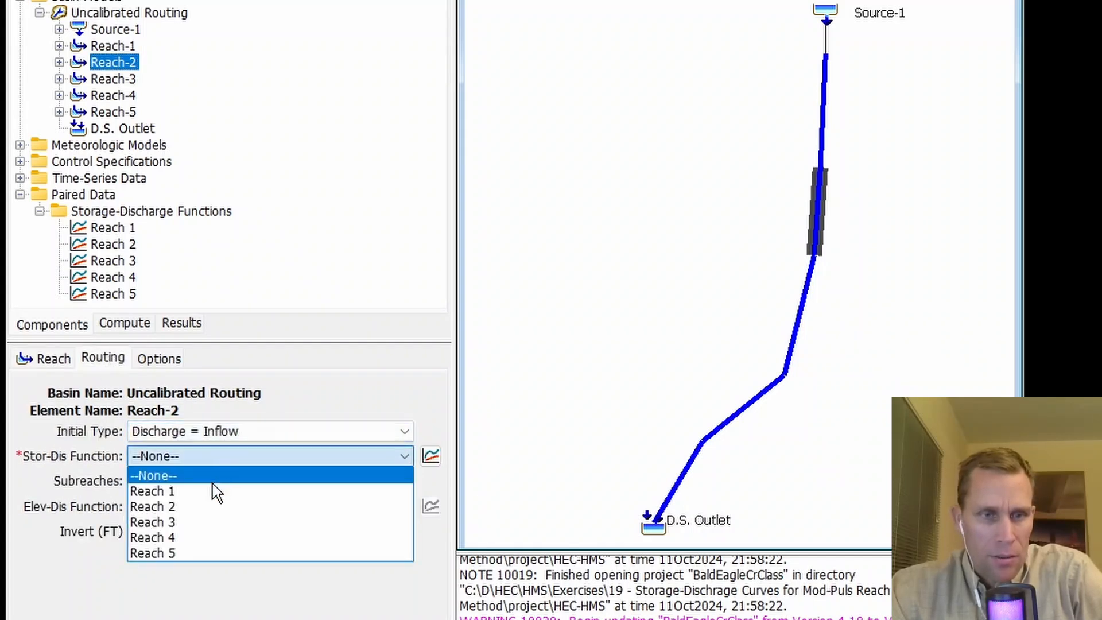
{"action": "left_click", "coordinate": [201, 507]}
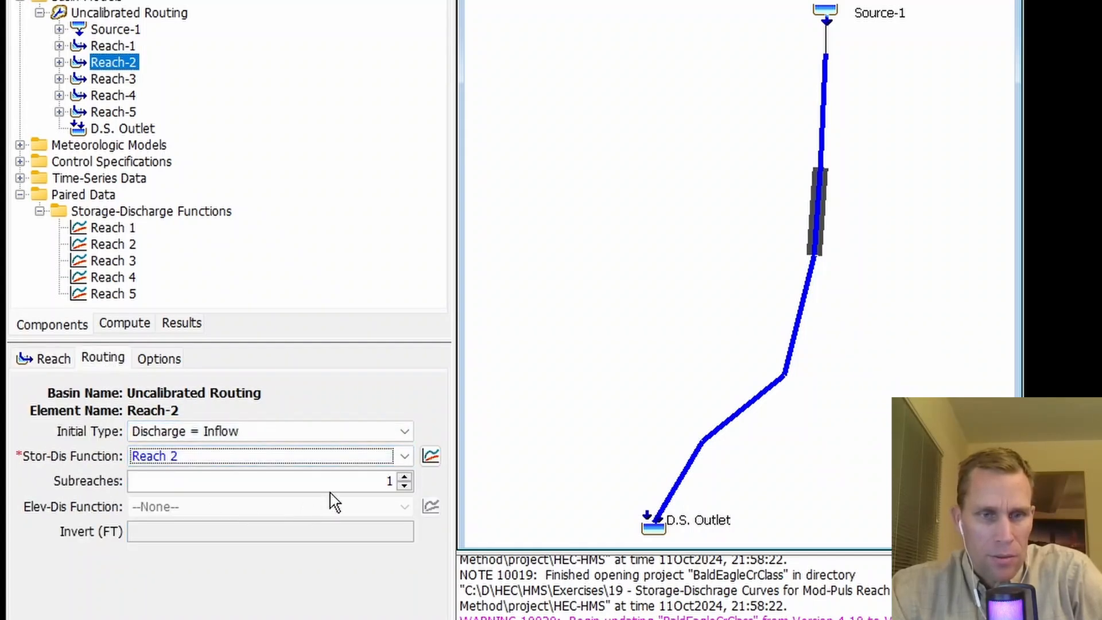
{"action": "left_click", "coordinate": [403, 477]}
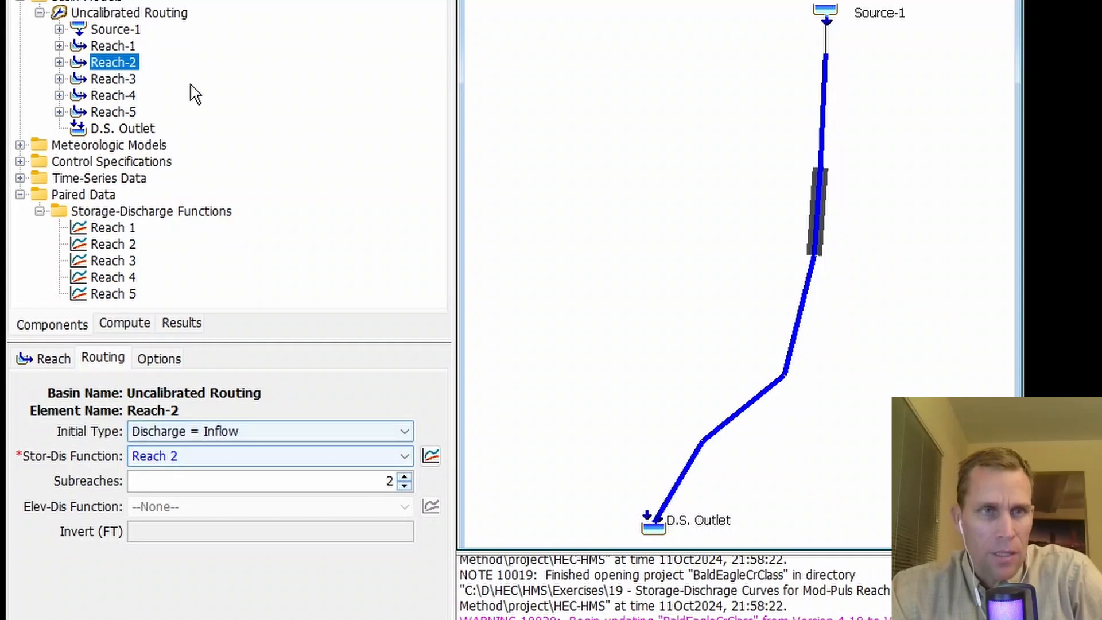
Assign the Reach 3 storage-discharge function to Reach-3 and set its number of subreaches to 2.
{"action": "left_click", "coordinate": [114, 79]}
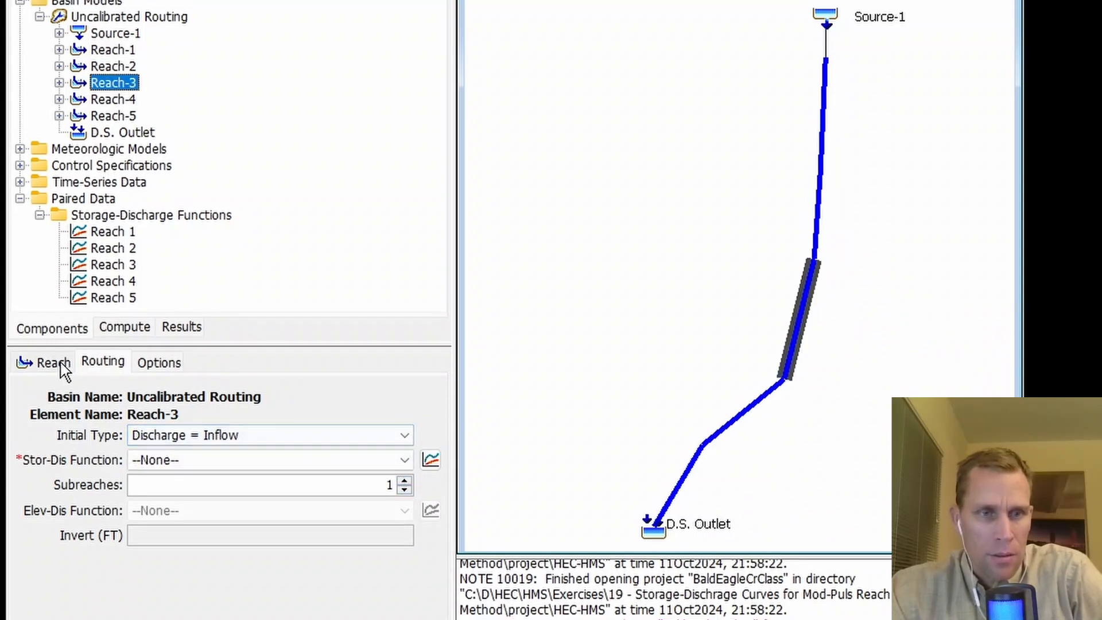
{"action": "left_click", "coordinate": [31, 361]}
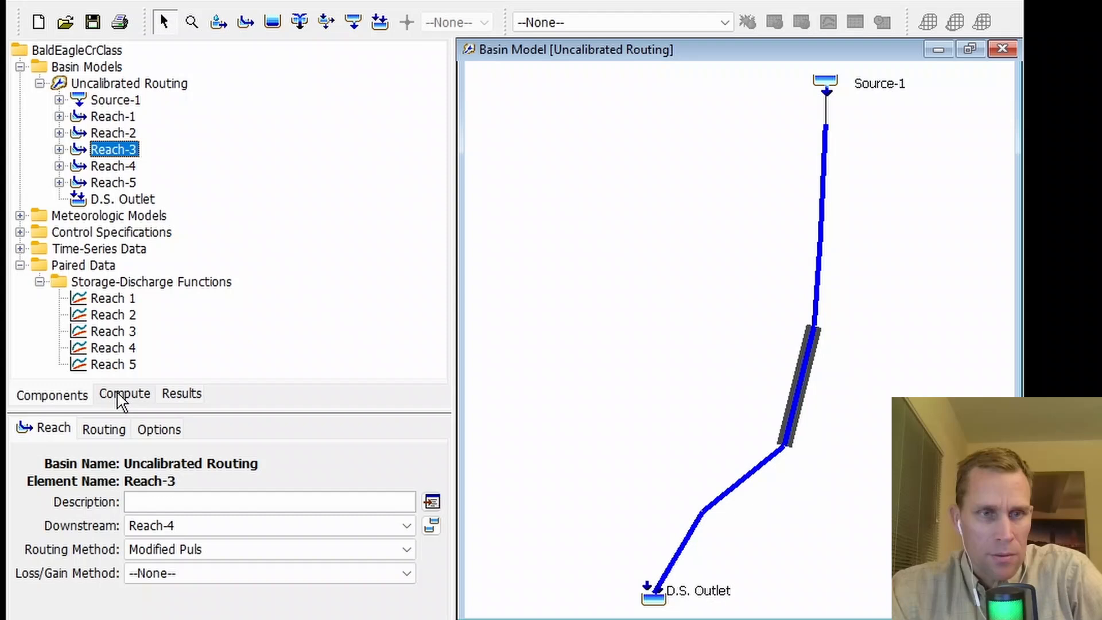
{"action": "left_click", "coordinate": [114, 430]}
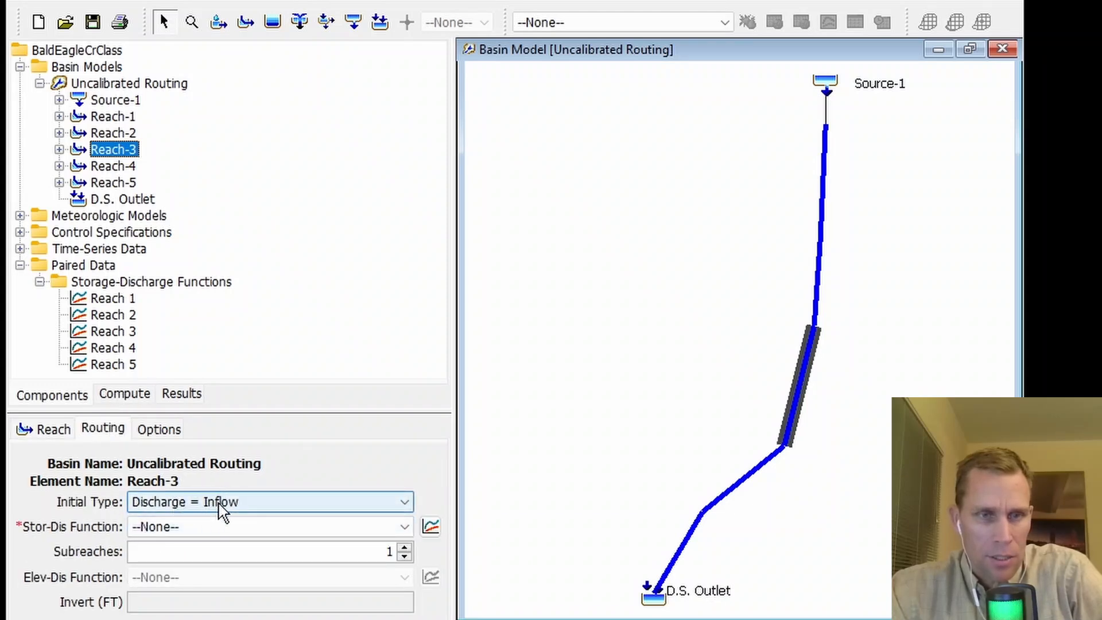
{"action": "left_click", "coordinate": [202, 527]}
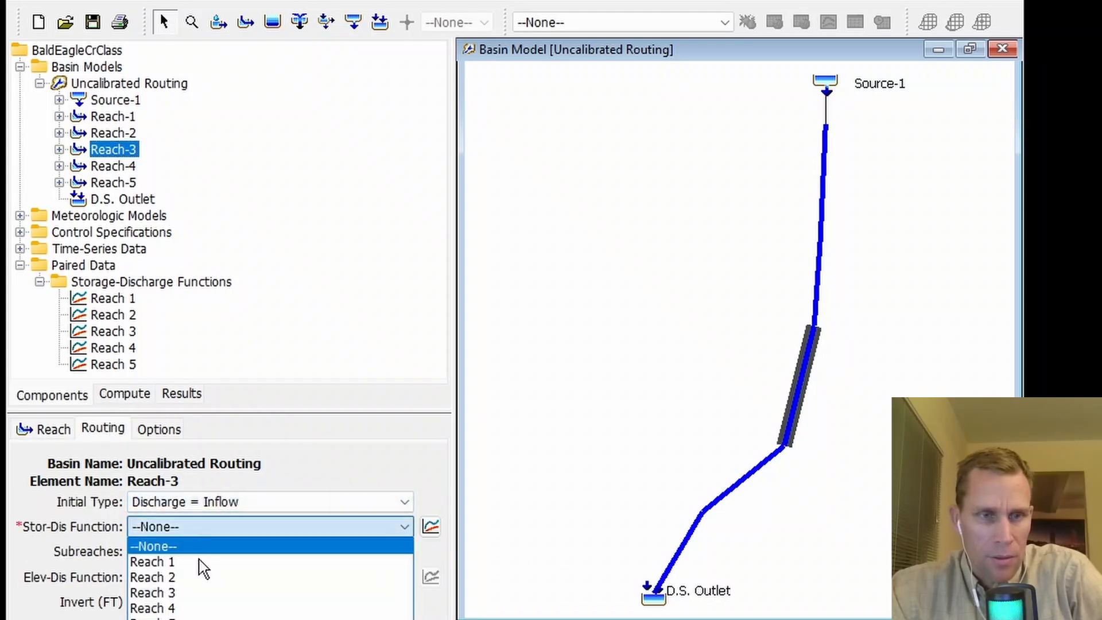
{"action": "left_click", "coordinate": [181, 591]}
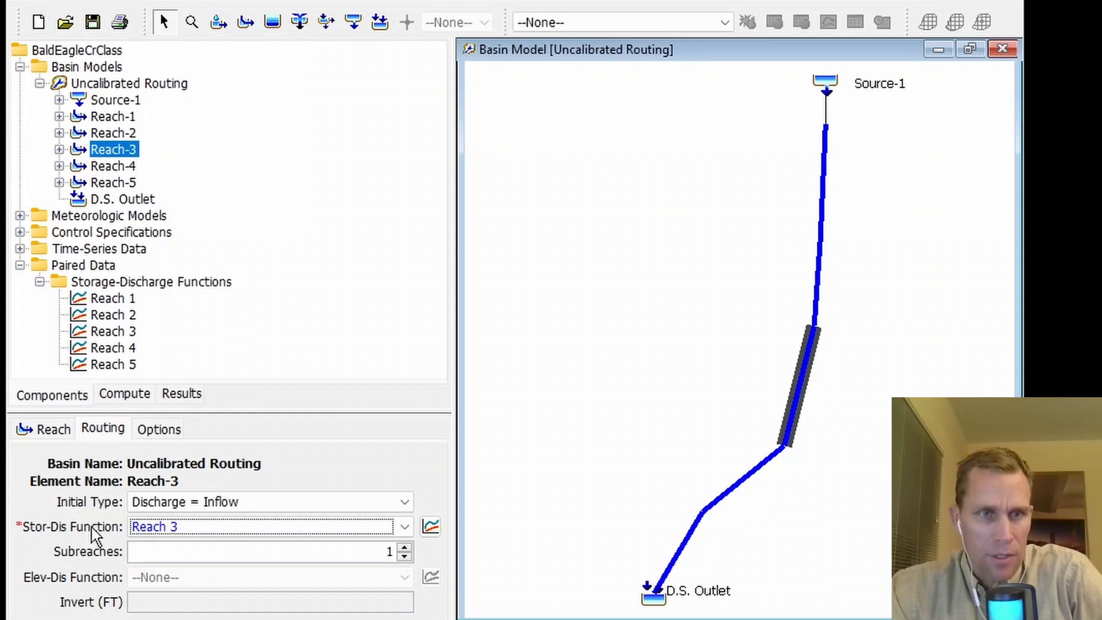
{"action": "left_click", "coordinate": [405, 548]}
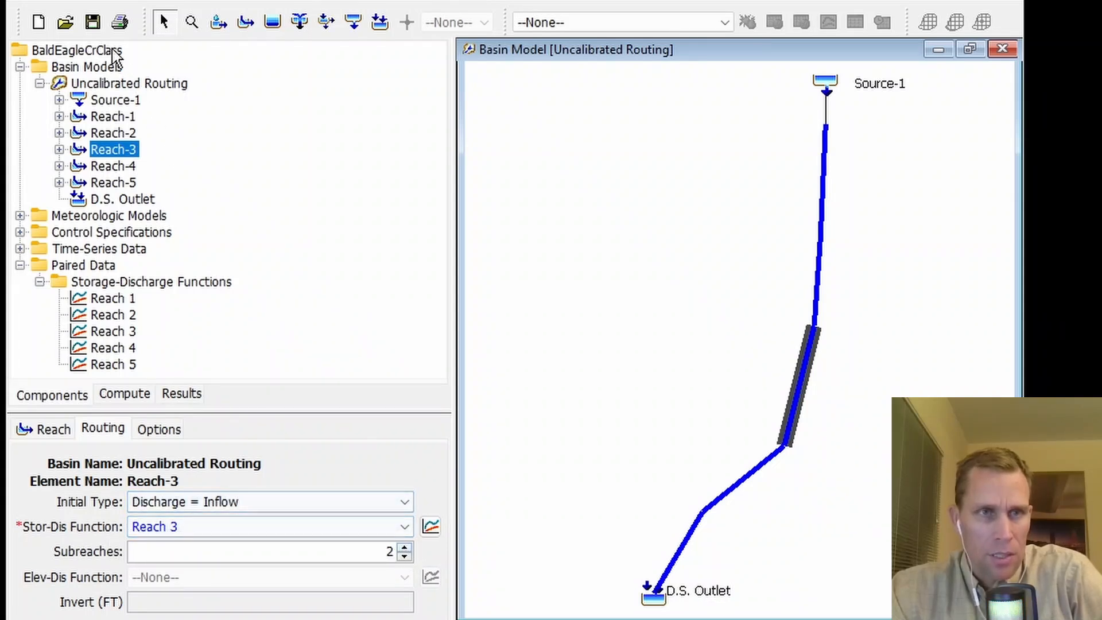
Assign the Reach 4 storage-discharge function to Reach-4 and set its number of subreaches to 3.
{"action": "left_click", "coordinate": [122, 168]}
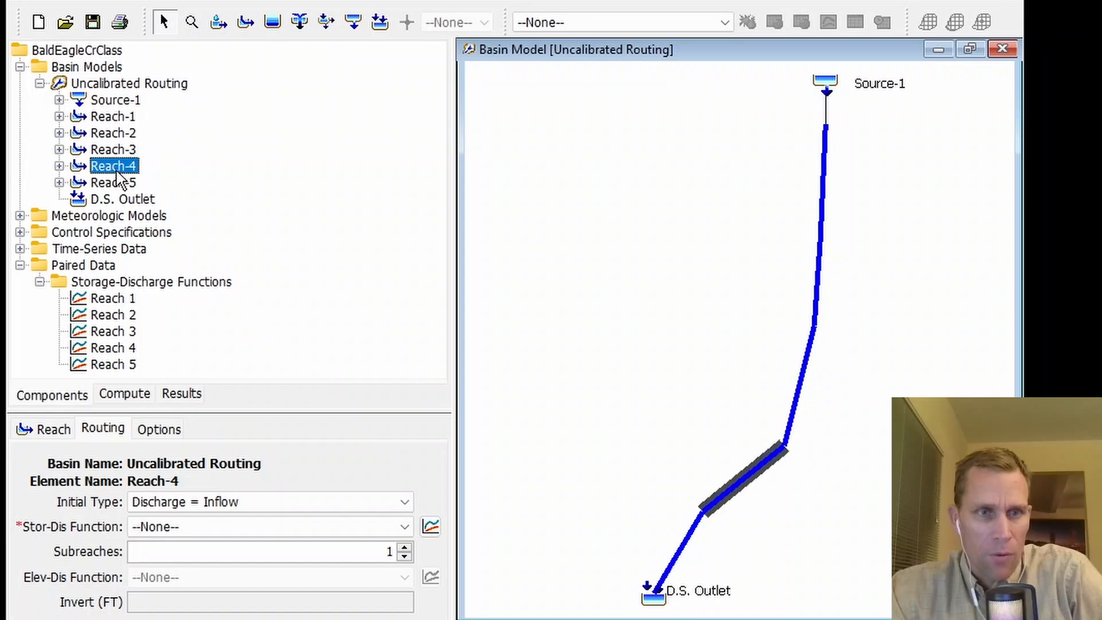
{"action": "left_click", "coordinate": [55, 431]}
{"action": "left_click", "coordinate": [110, 433]}
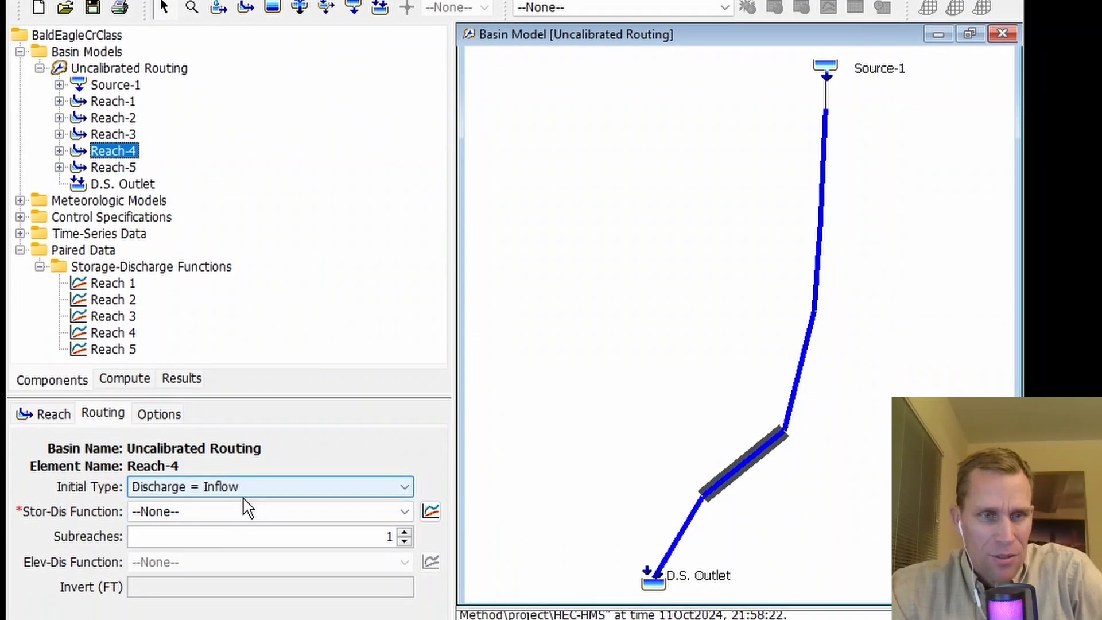
{"action": "left_click", "coordinate": [226, 528]}
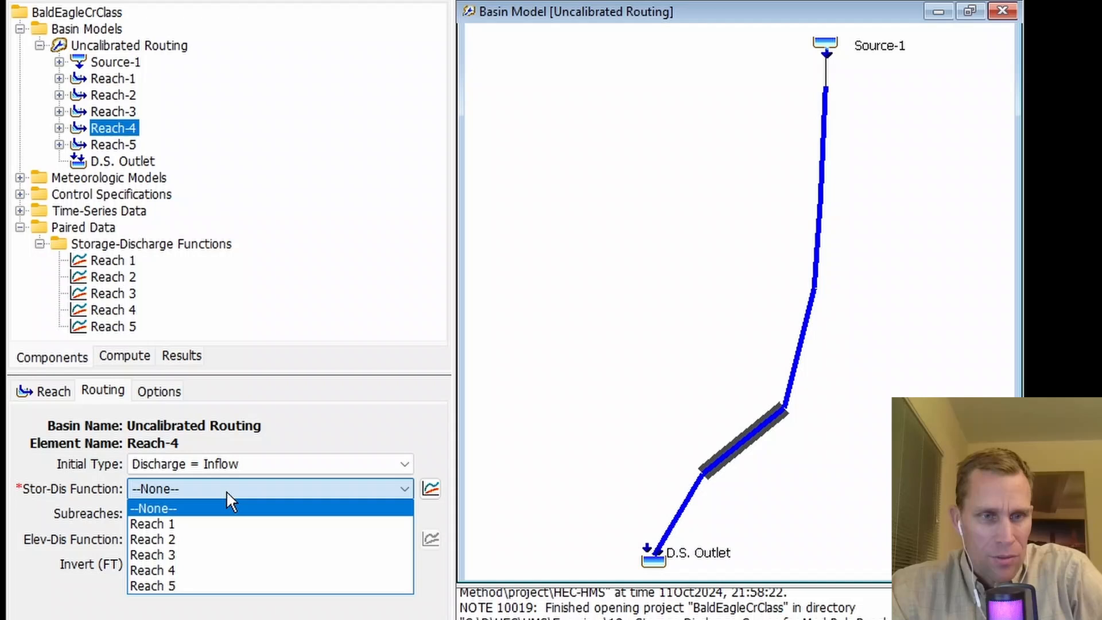
{"action": "left_click", "coordinate": [181, 585]}
{"action": "left_click", "coordinate": [190, 493]}
{"action": "left_click", "coordinate": [186, 572]}
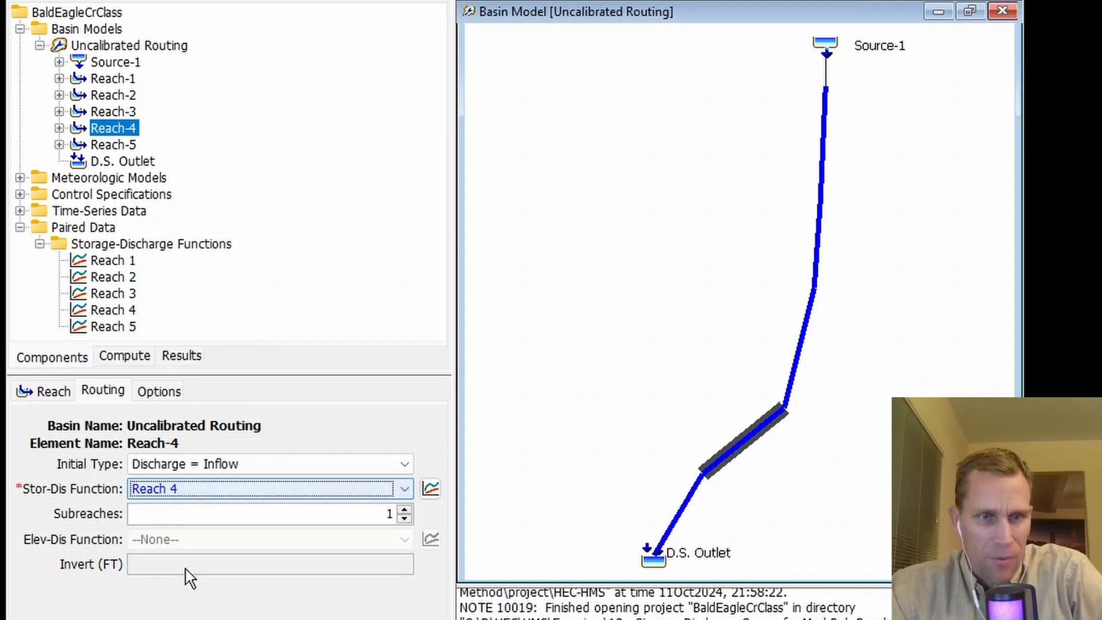
{"action": "left_click", "coordinate": [404, 509]}
{"action": "left_click", "coordinate": [405, 509]}
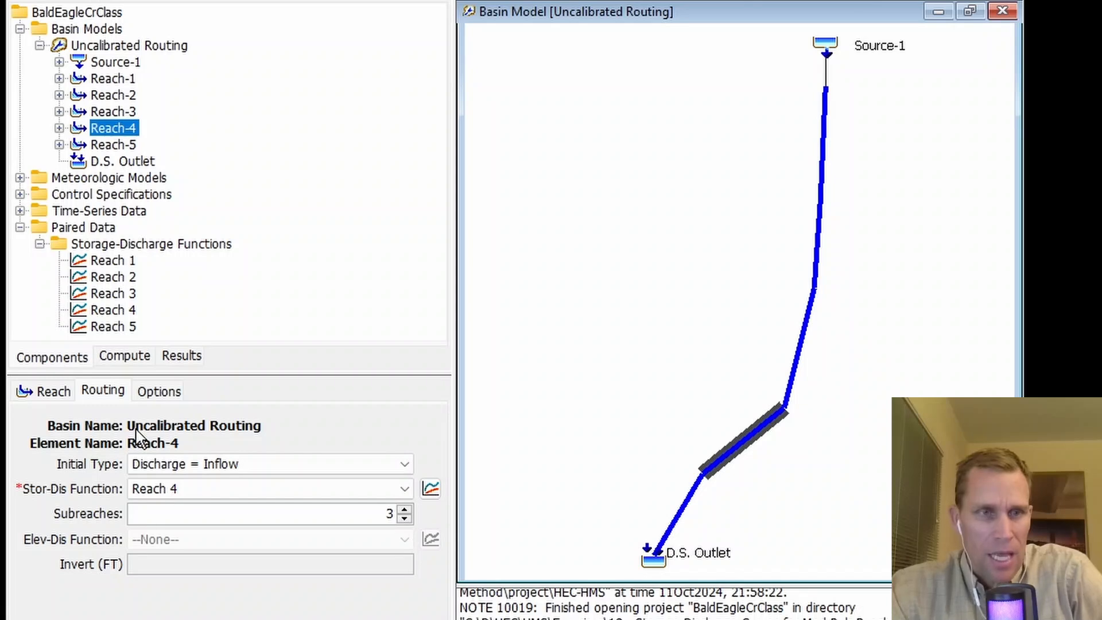
Assign the Reach 5 storage-discharge function to Reach-5 and set its number of subreaches to 7.
{"action": "left_click", "coordinate": [112, 146]}
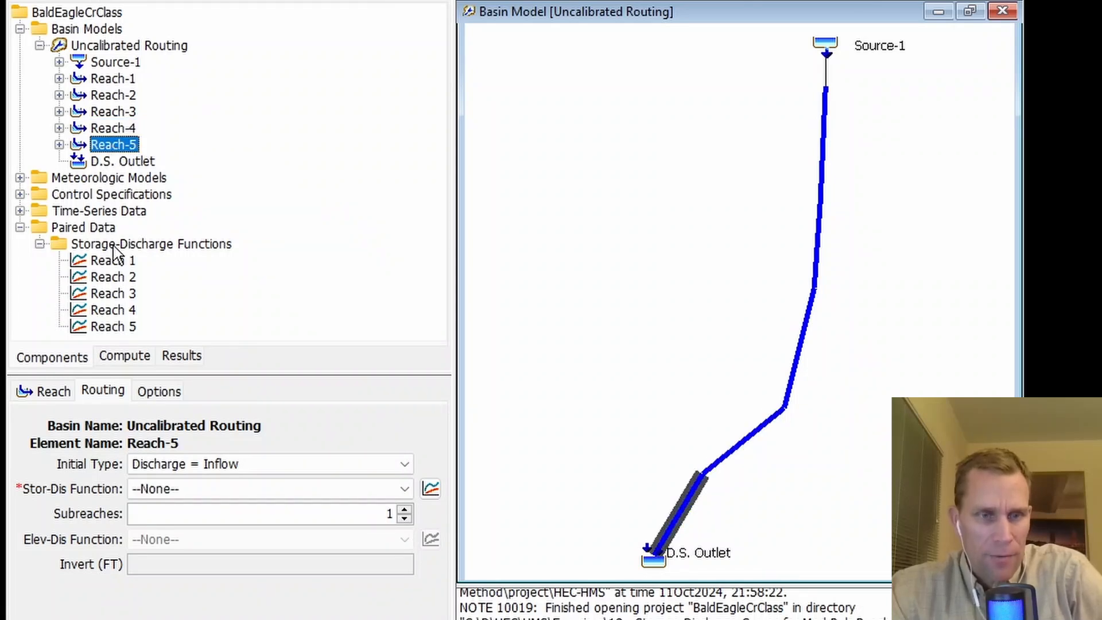
{"action": "left_click", "coordinate": [53, 392]}
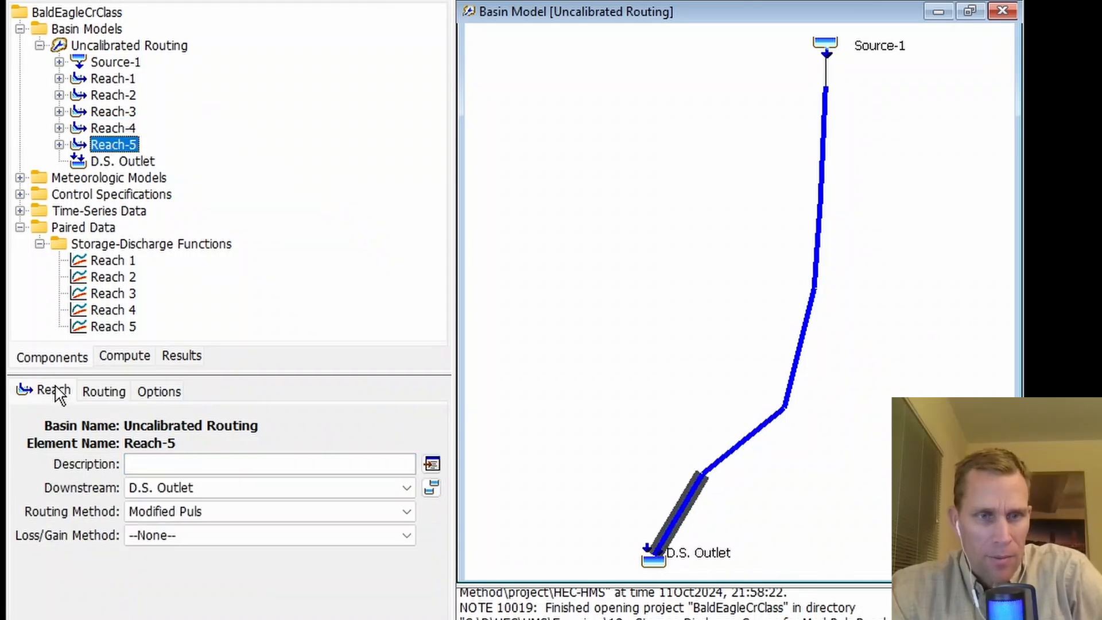
{"action": "left_click", "coordinate": [95, 396]}
{"action": "left_click", "coordinate": [210, 489]}
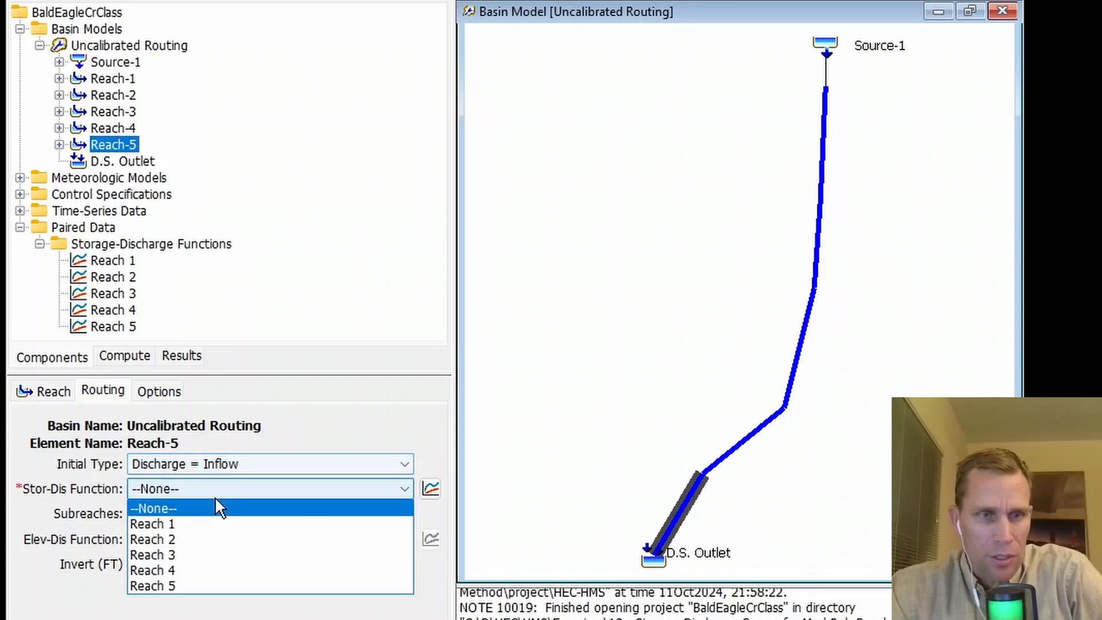
{"action": "left_click", "coordinate": [172, 586]}
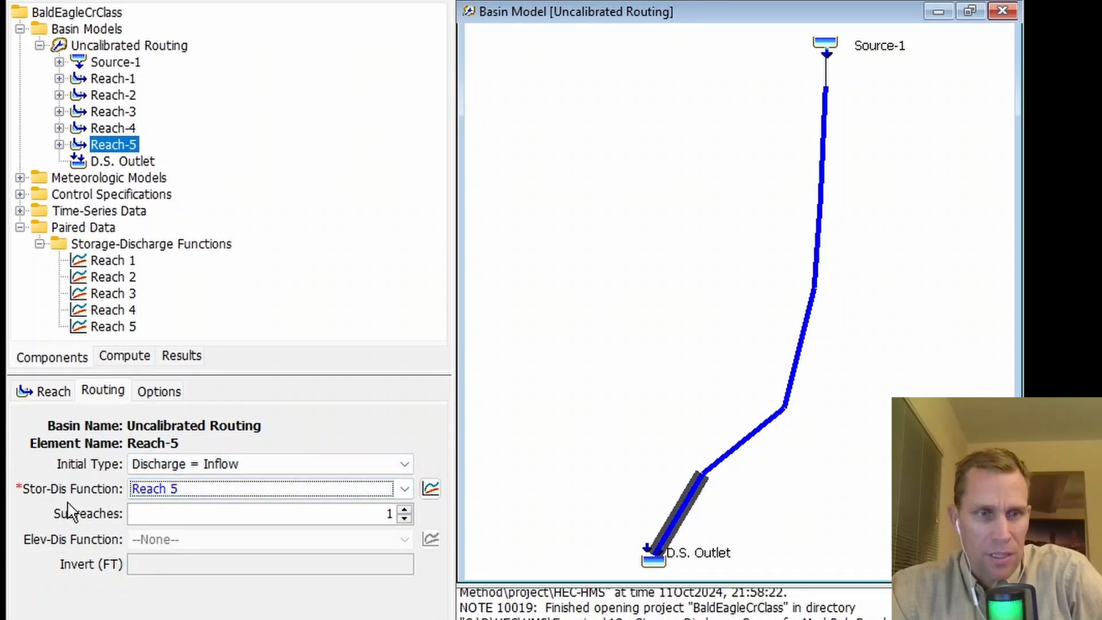
{"action": "left_click", "coordinate": [202, 520]}
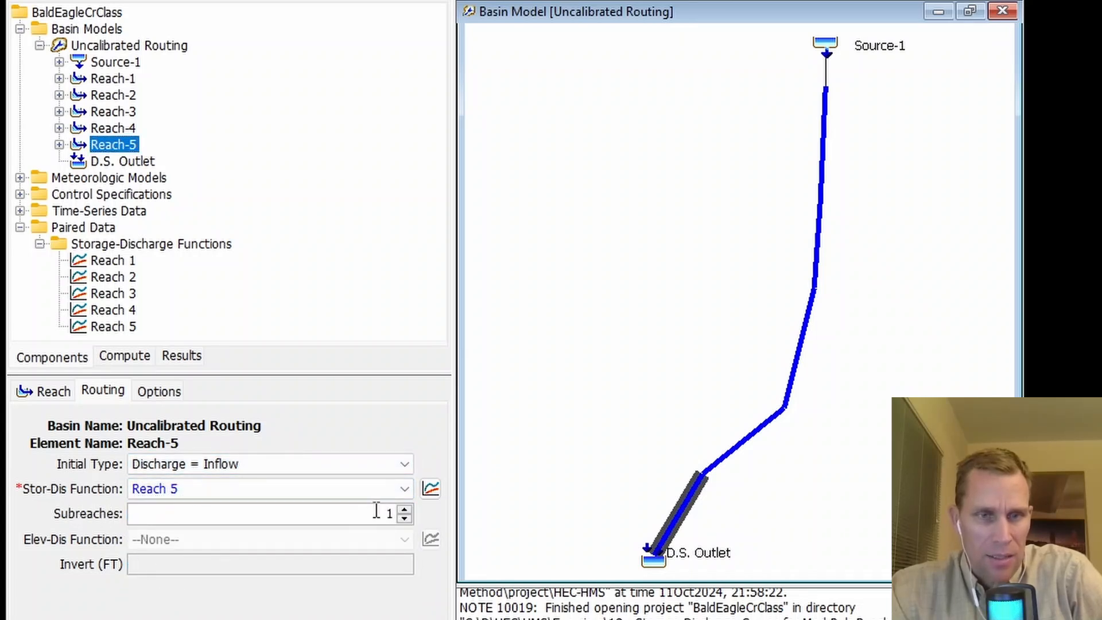
{"action": "left_click", "coordinate": [406, 509]}
{"action": "left_click", "coordinate": [405, 510]}
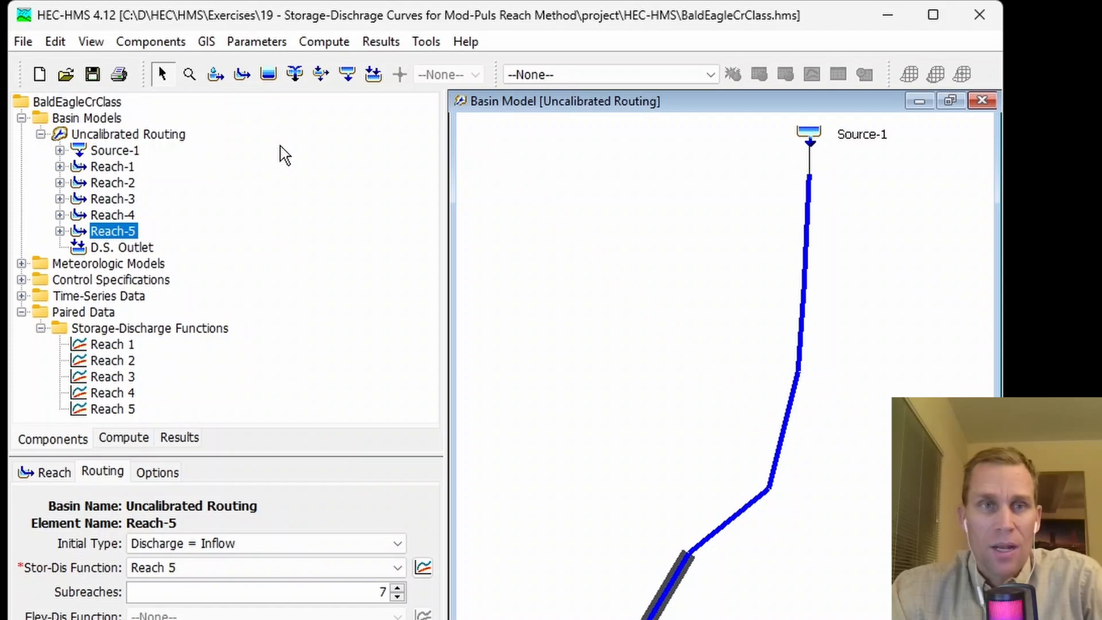
Check which simulation runs already exist in the Simulation Run Manager and close it again.
{"action": "left_click", "coordinate": [325, 45]}
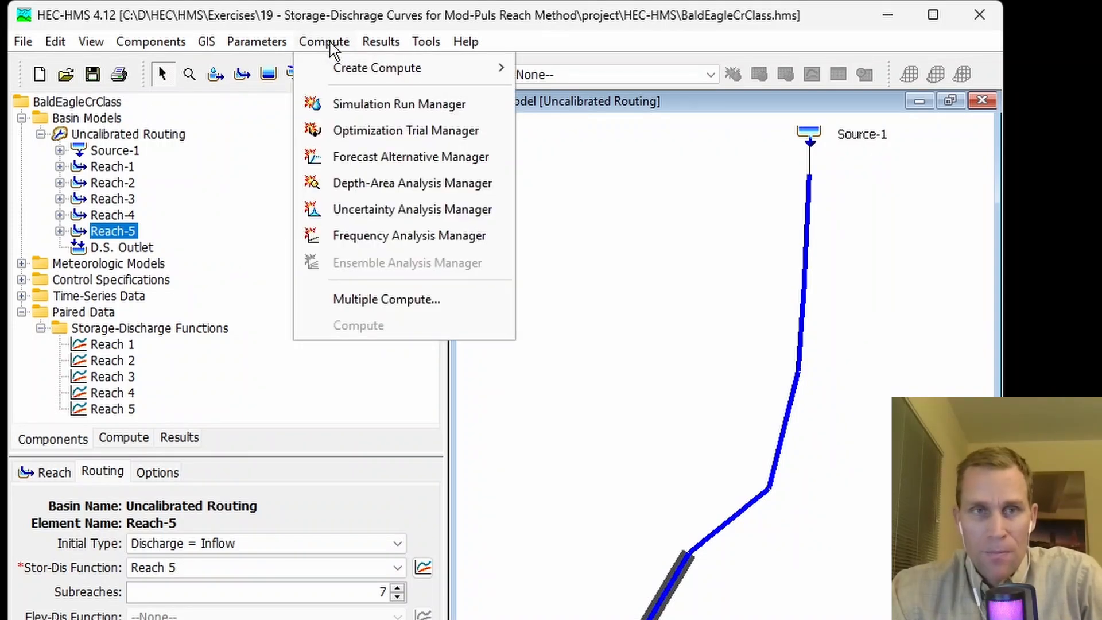
{"action": "mouse_move", "coordinate": [357, 65]}
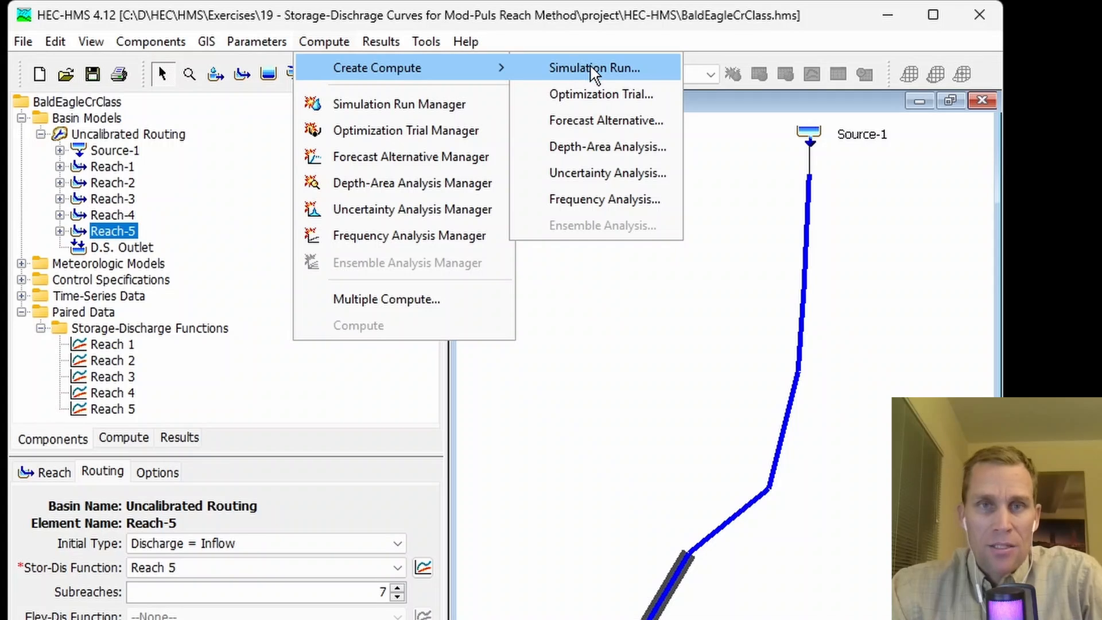
{"action": "left_click", "coordinate": [372, 106]}
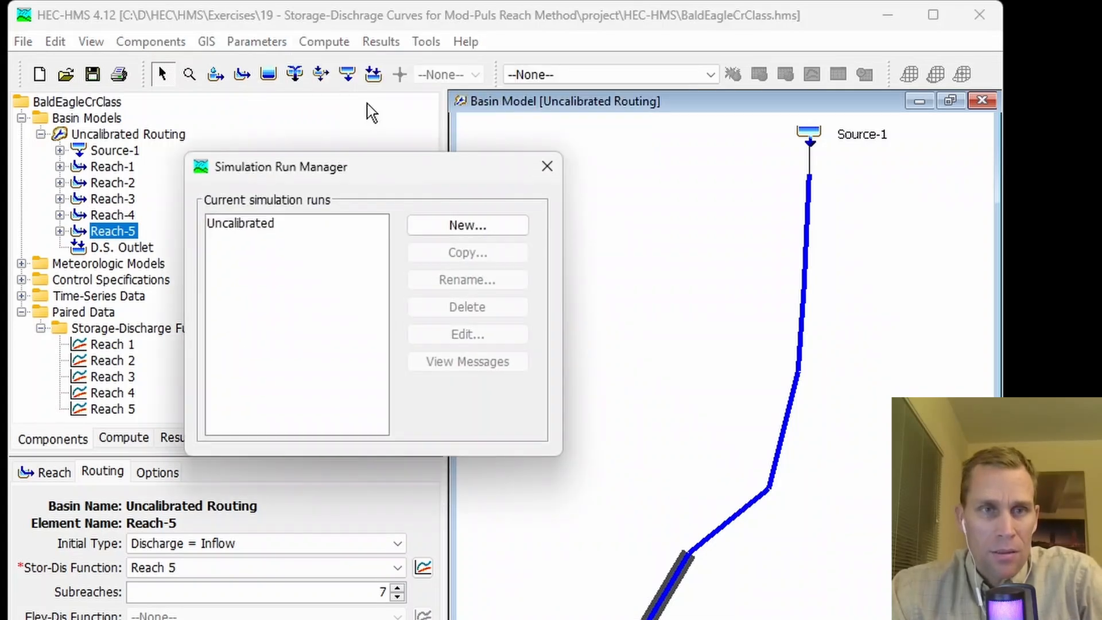
{"action": "left_click", "coordinate": [259, 225]}
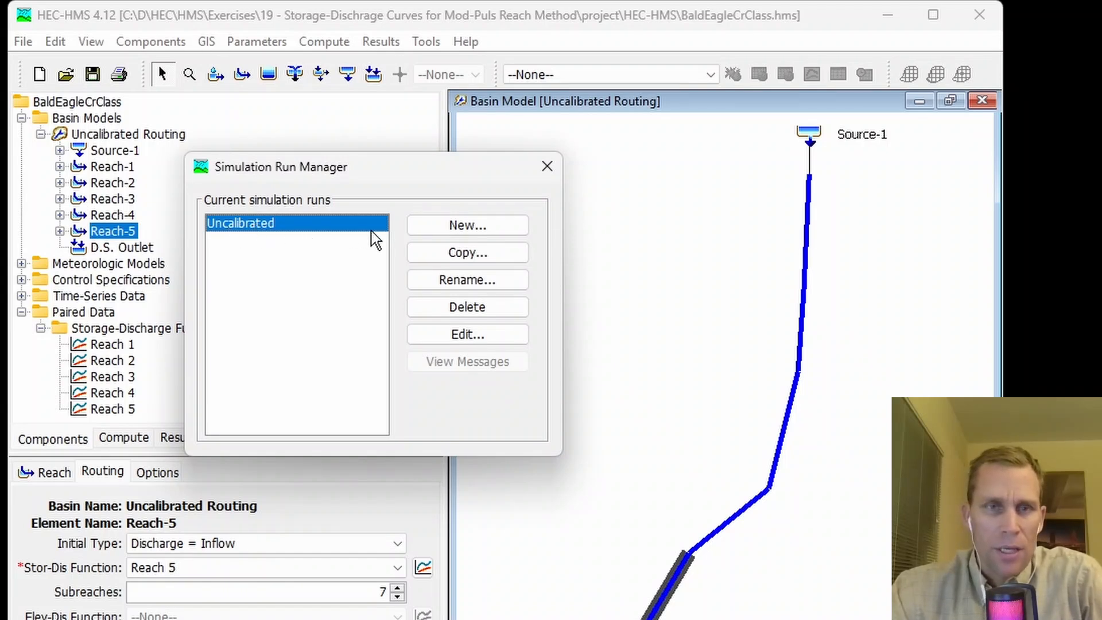
{"action": "left_click", "coordinate": [550, 173]}
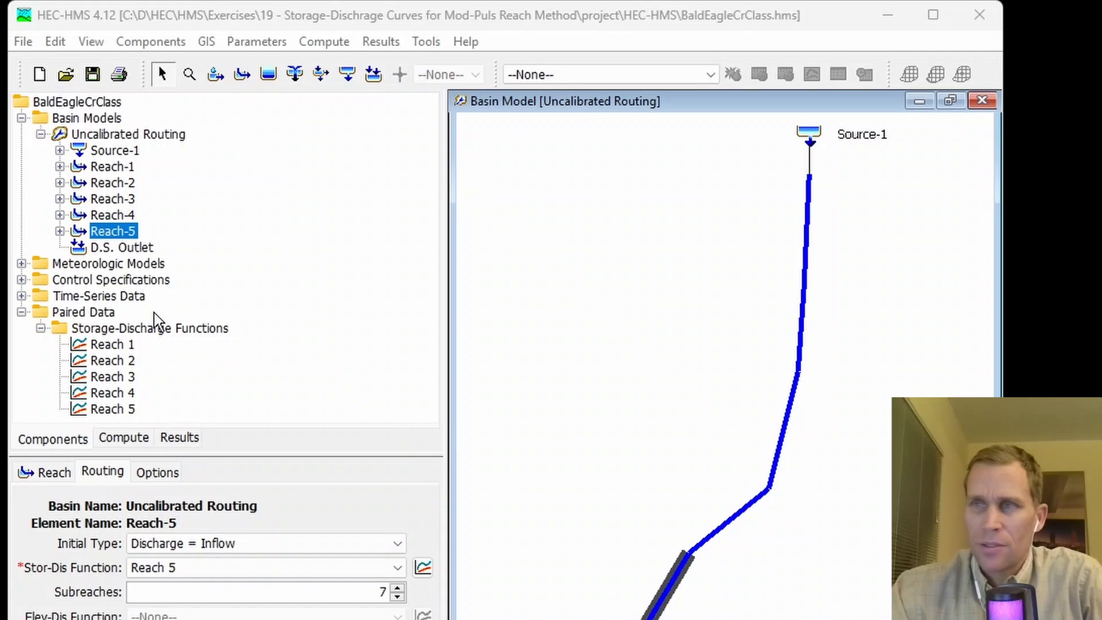
Make Uncalibrated the current simulation run and compute it.
{"action": "left_click", "coordinate": [698, 74]}
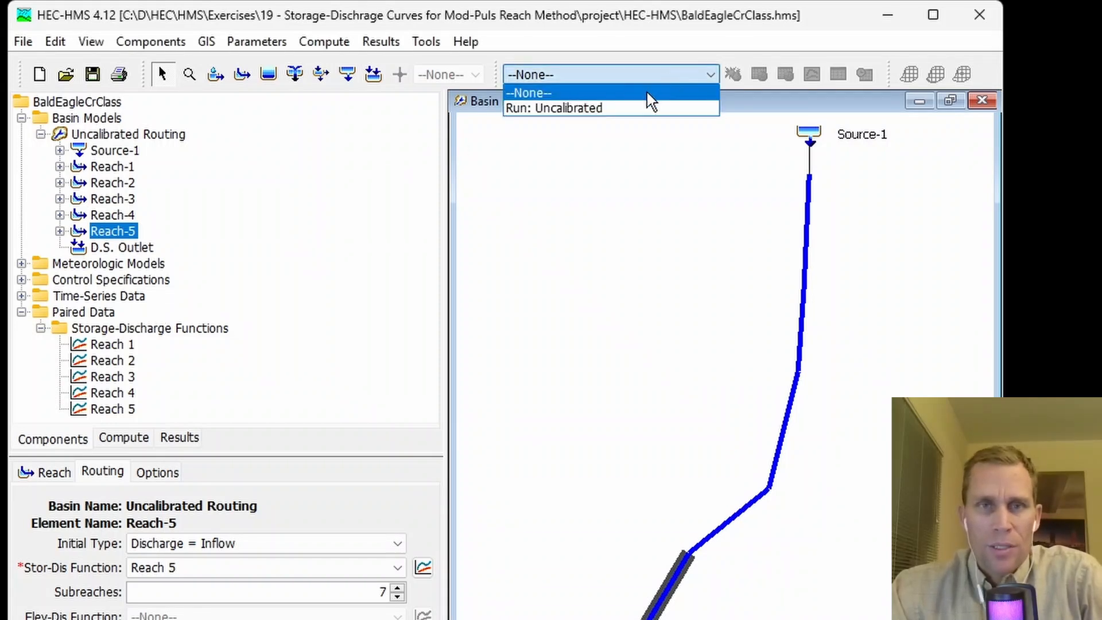
{"action": "left_click", "coordinate": [578, 109]}
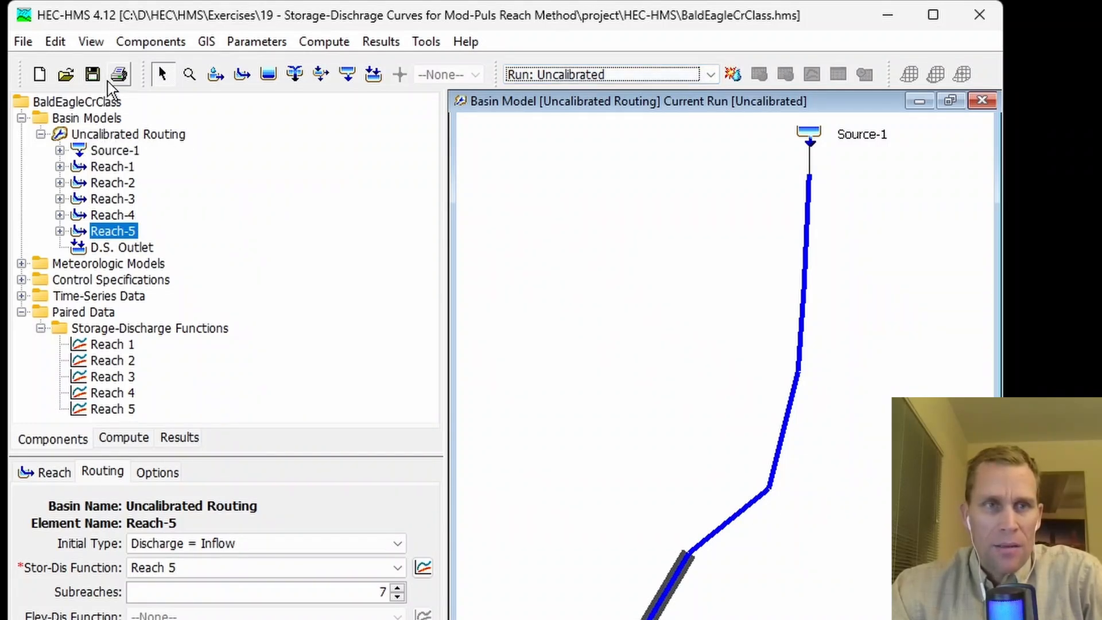
{"action": "left_click", "coordinate": [732, 74]}
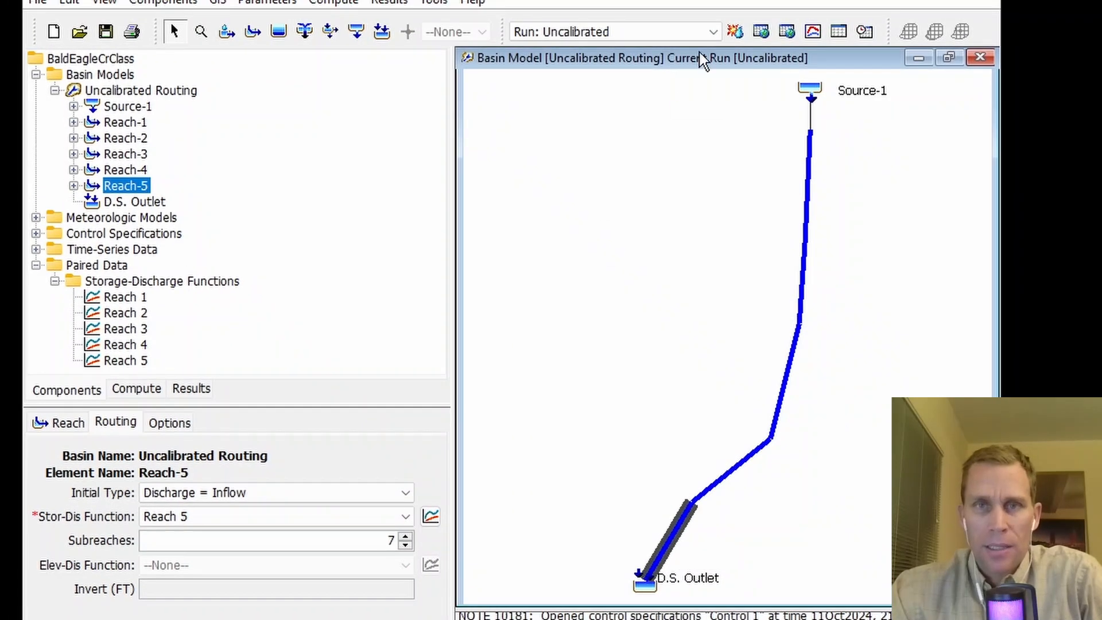
Graph the Reach-5 results, zoom in on the hydrograph peaks, compare peak combined inflow with peak outflow, and close the graph.
{"action": "left_click", "coordinate": [812, 31]}
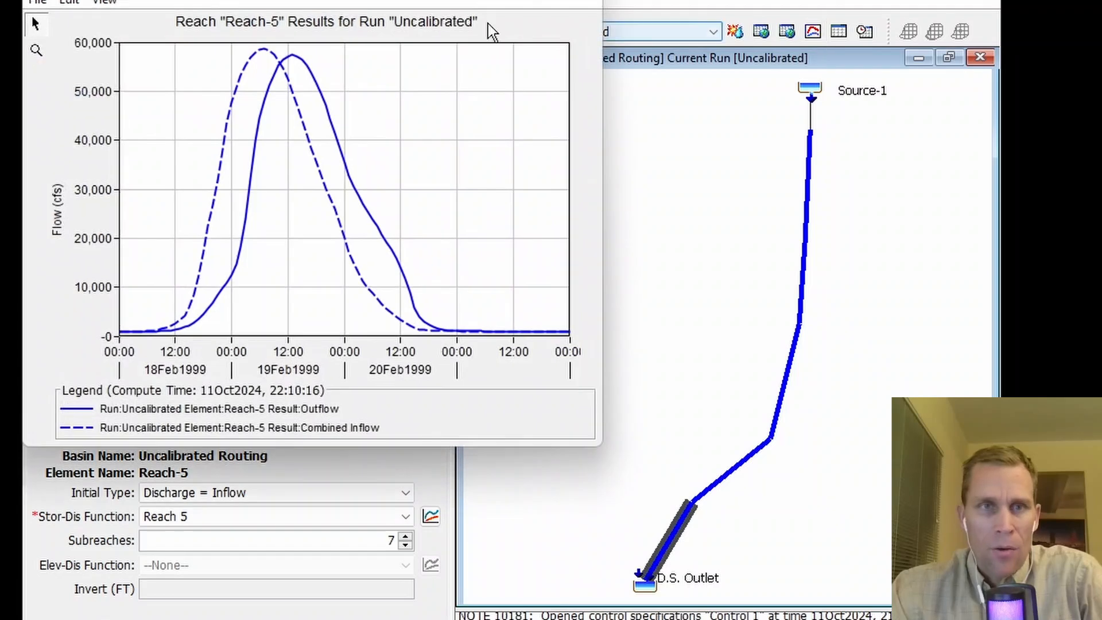
{"action": "left_click_drag", "start_coordinate": [396, 0], "coordinate": [440, 43]}
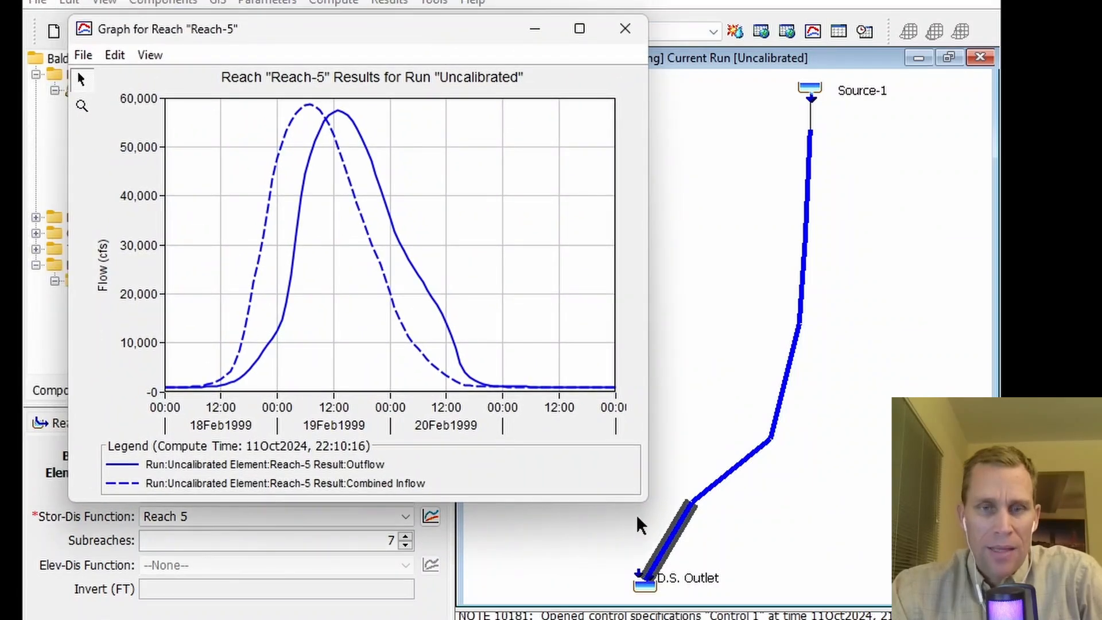
{"action": "left_click_drag", "start_coordinate": [647, 507], "coordinate": [796, 567]}
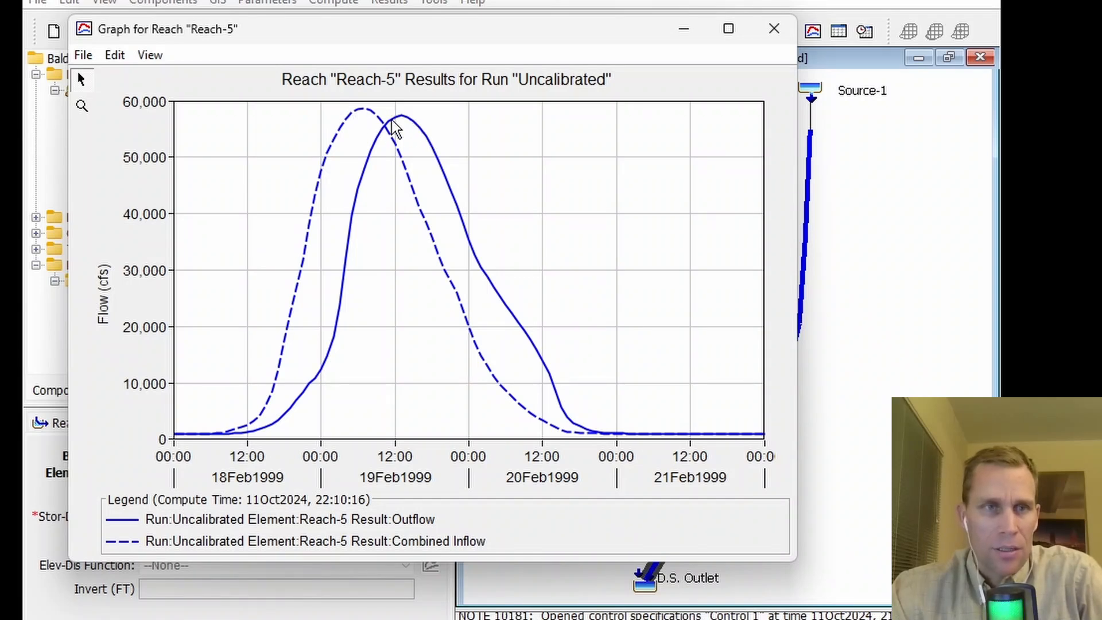
{"action": "left_click", "coordinate": [82, 106]}
{"action": "left_click_drag", "start_coordinate": [439, 137], "coordinate": [313, 97]}
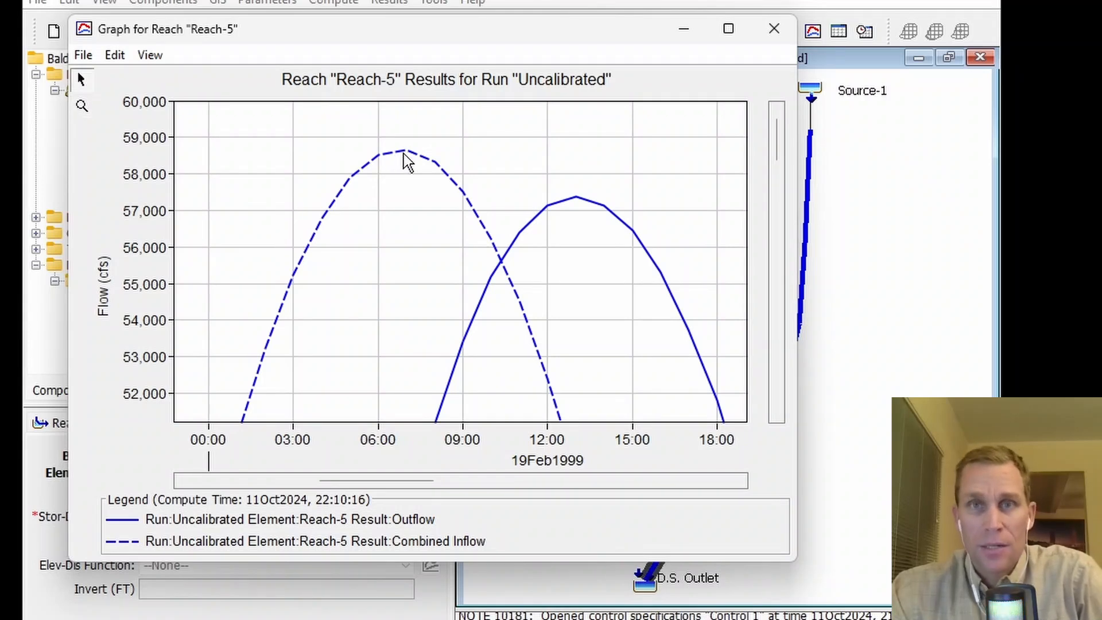
{"action": "mouse_move", "coordinate": [405, 159]}
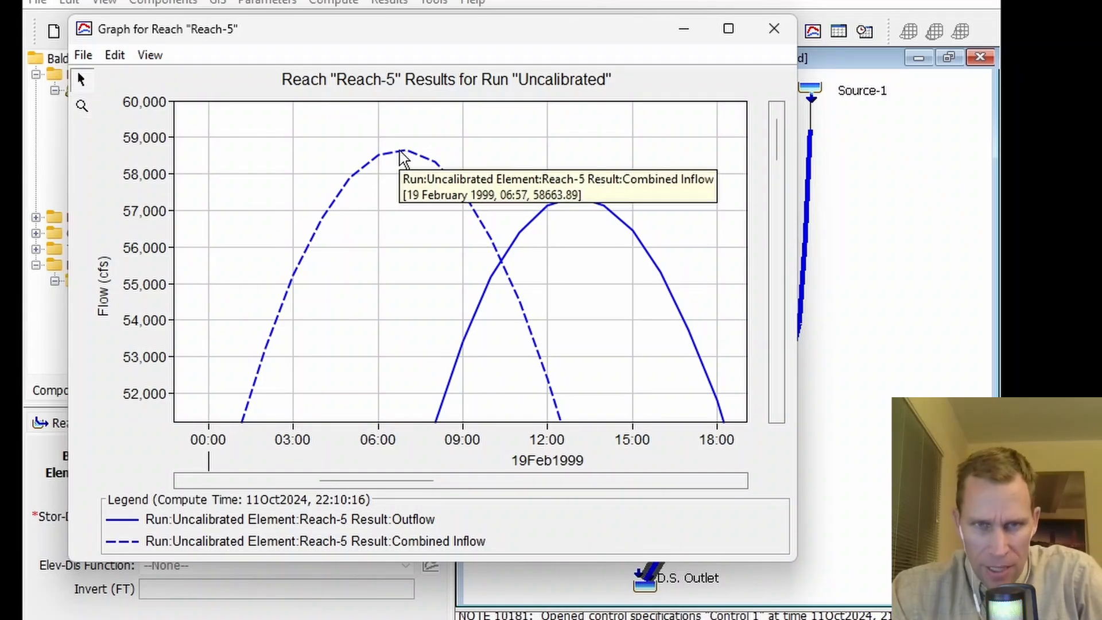
{"action": "mouse_move", "coordinate": [577, 201]}
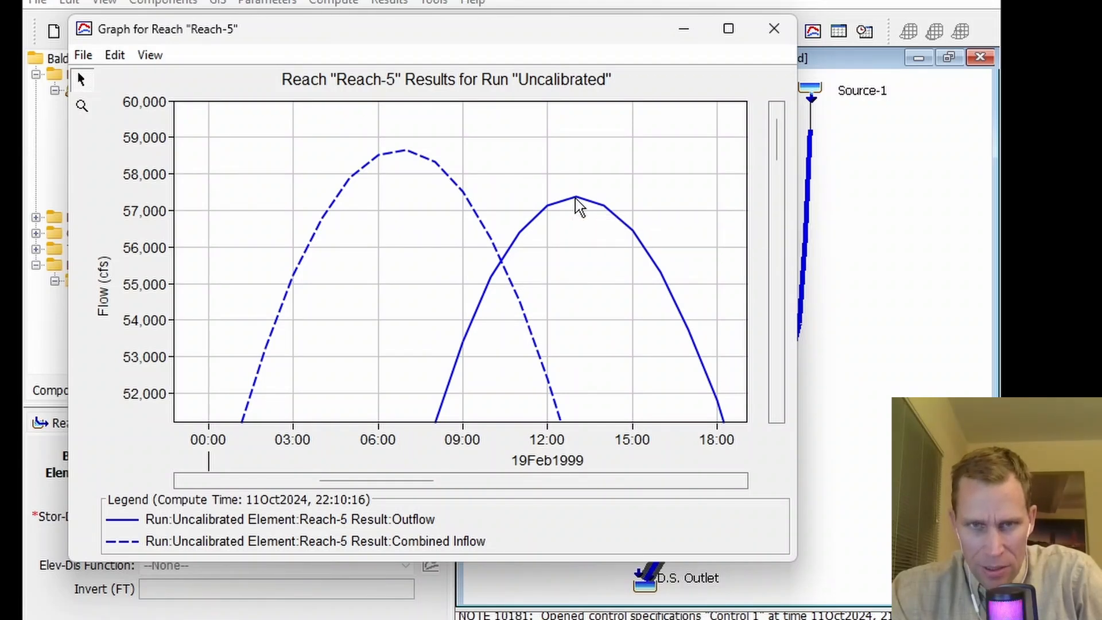
{"action": "left_click", "coordinate": [774, 29]}
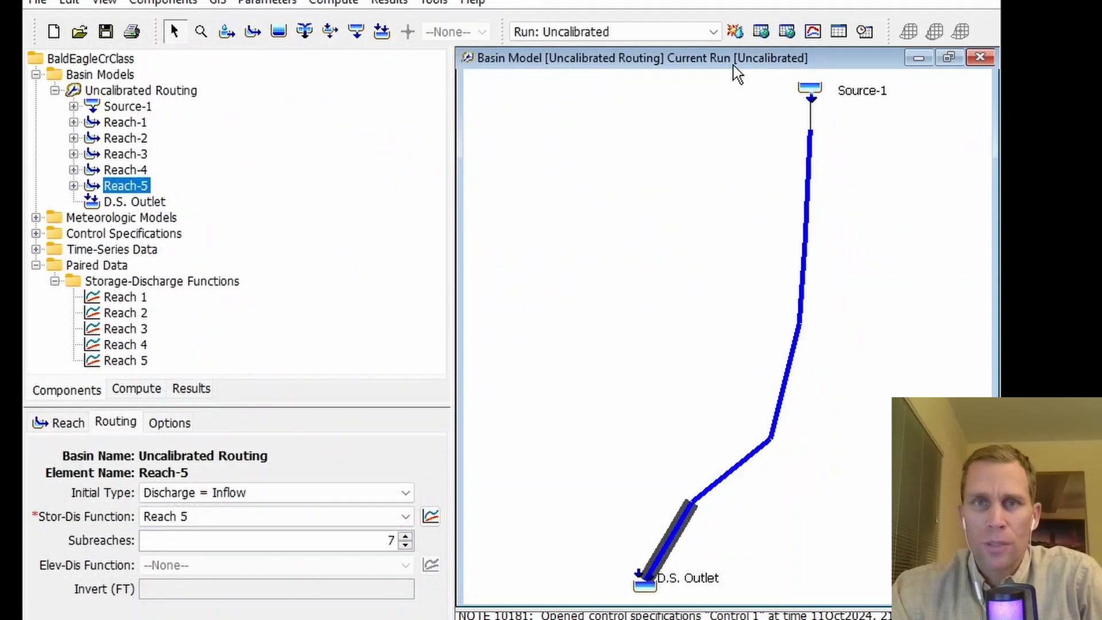
Show the global summary results of the Uncalibrated run for all elements in an enlarged window.
{"action": "left_click", "coordinate": [761, 32]}
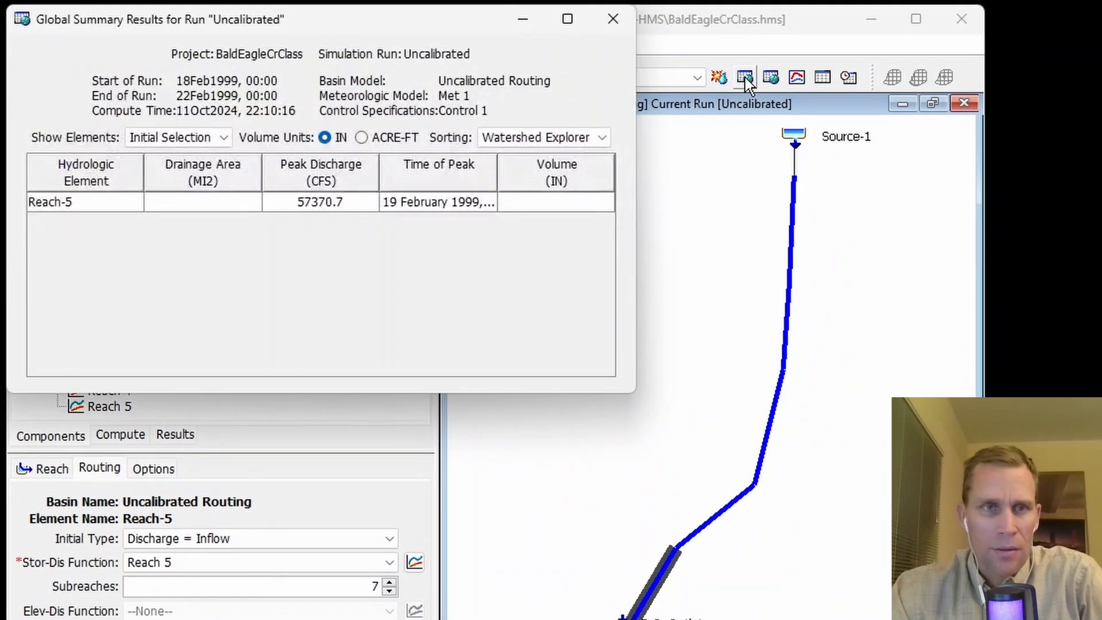
{"action": "left_click", "coordinate": [197, 137]}
{"action": "left_click", "coordinate": [196, 170]}
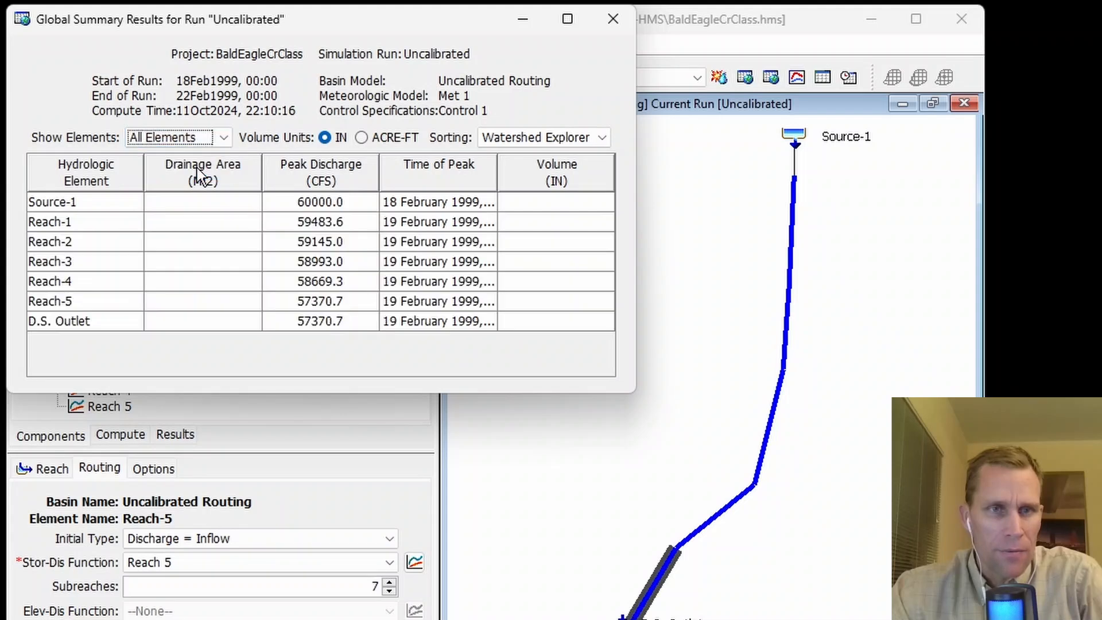
{"action": "left_click_drag", "start_coordinate": [625, 395], "coordinate": [694, 453]}
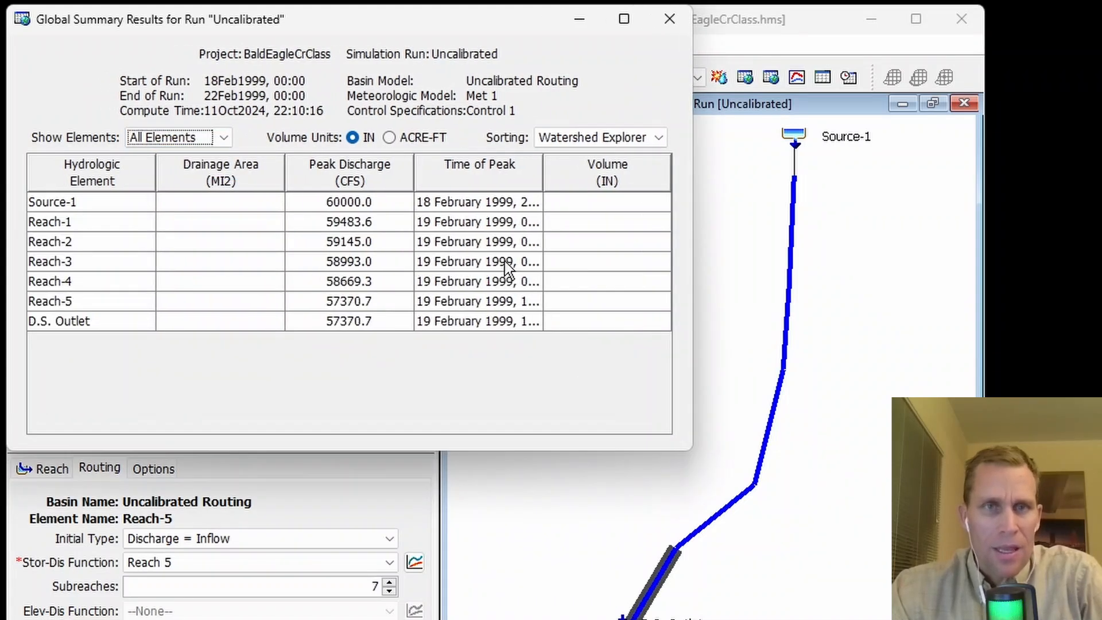
{"action": "left_click_drag", "start_coordinate": [433, 35], "coordinate": [541, 125]}
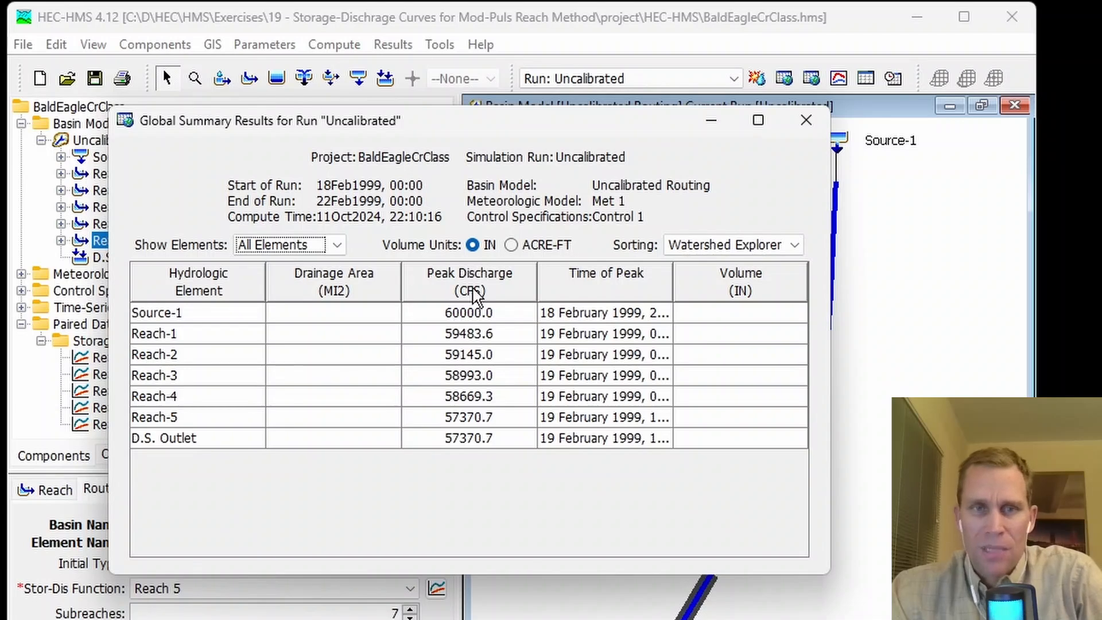
Compare the peak discharges of Source-1, Reach-1 and Reach-2 in the global summary table.
{"action": "left_click", "coordinate": [485, 314]}
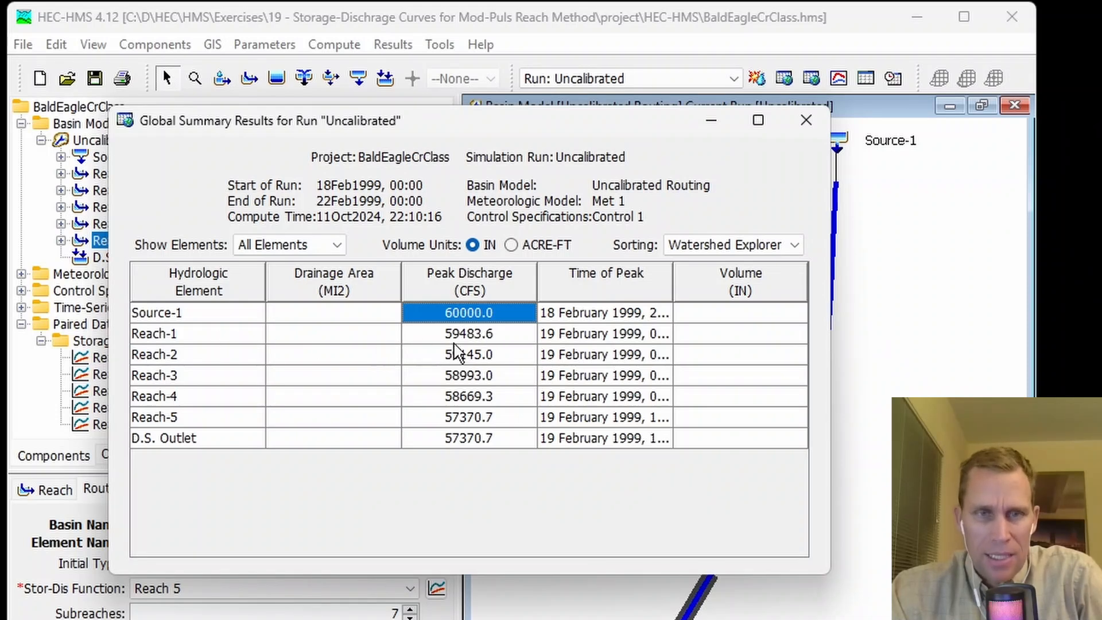
{"action": "left_click", "coordinate": [450, 339]}
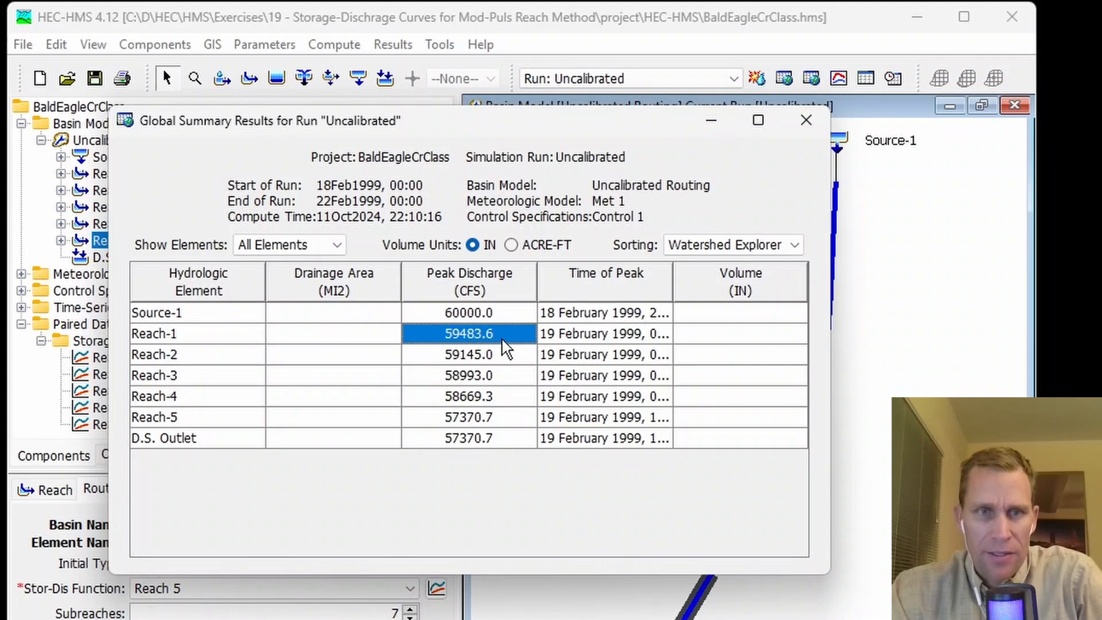
{"action": "left_click", "coordinate": [234, 357]}
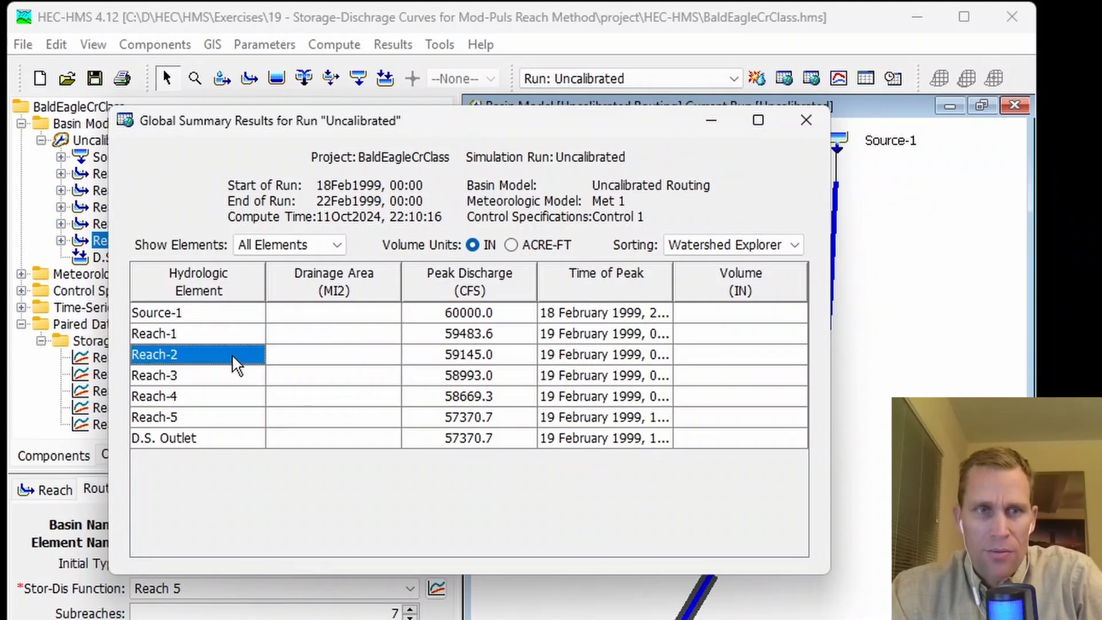
{"action": "left_click", "coordinate": [485, 354]}
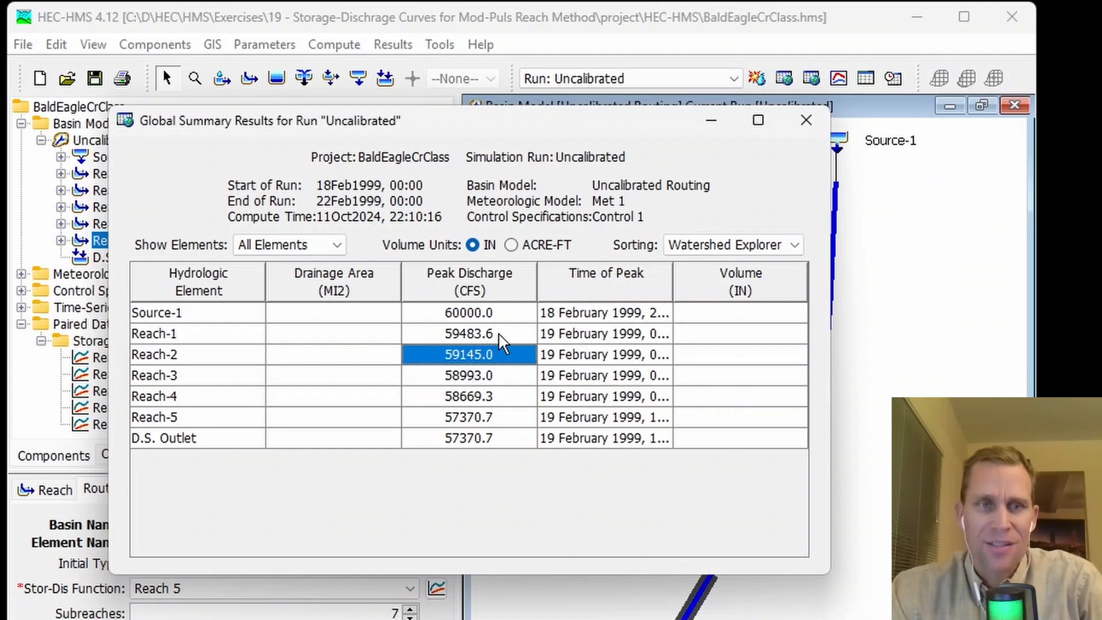
{"action": "left_click", "coordinate": [502, 338]}
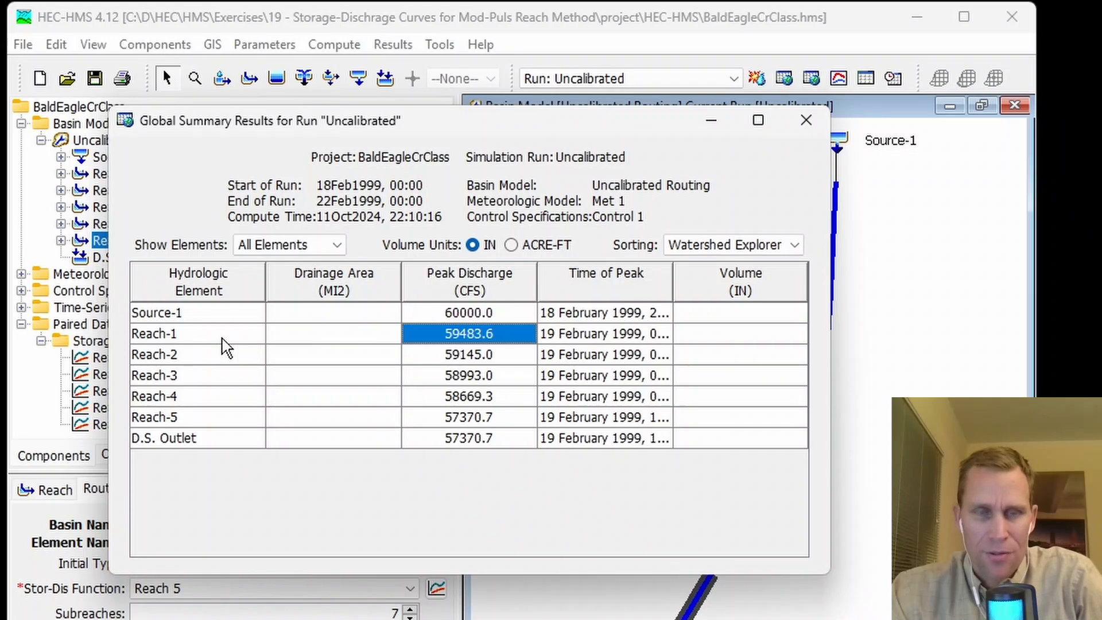
Switch to the HEC-HMS Tutorials and Guides page and check the answer for the attenuation in Reach 1.
{"action": "left_click_drag", "start_coordinate": [1101, 127], "coordinate": [722, 0]}
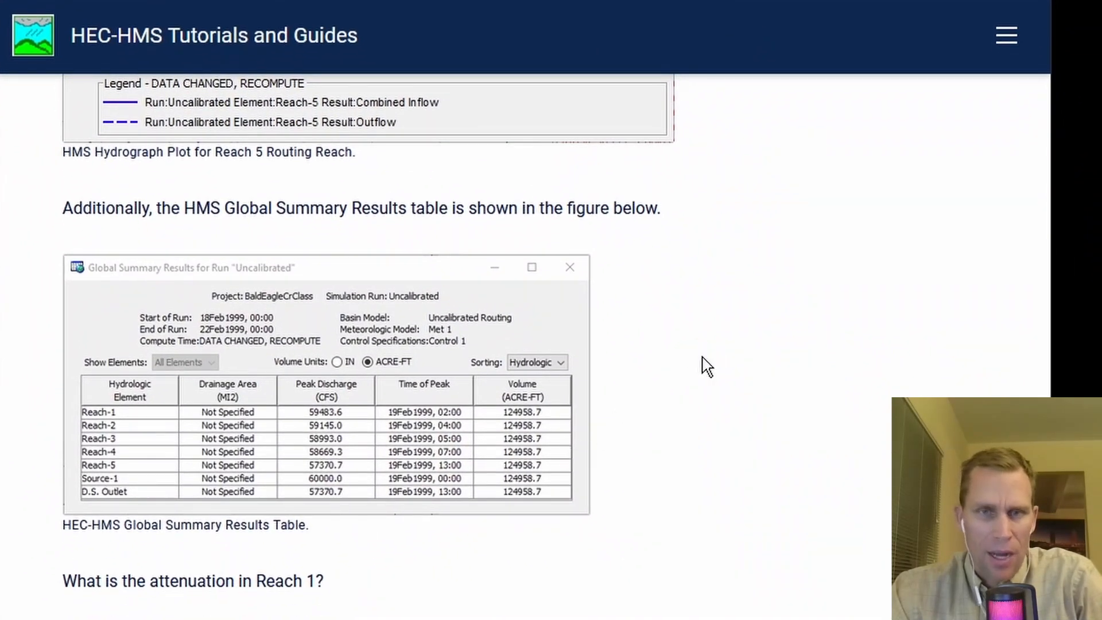
{"action": "middle_click", "coordinate": [703, 356]}
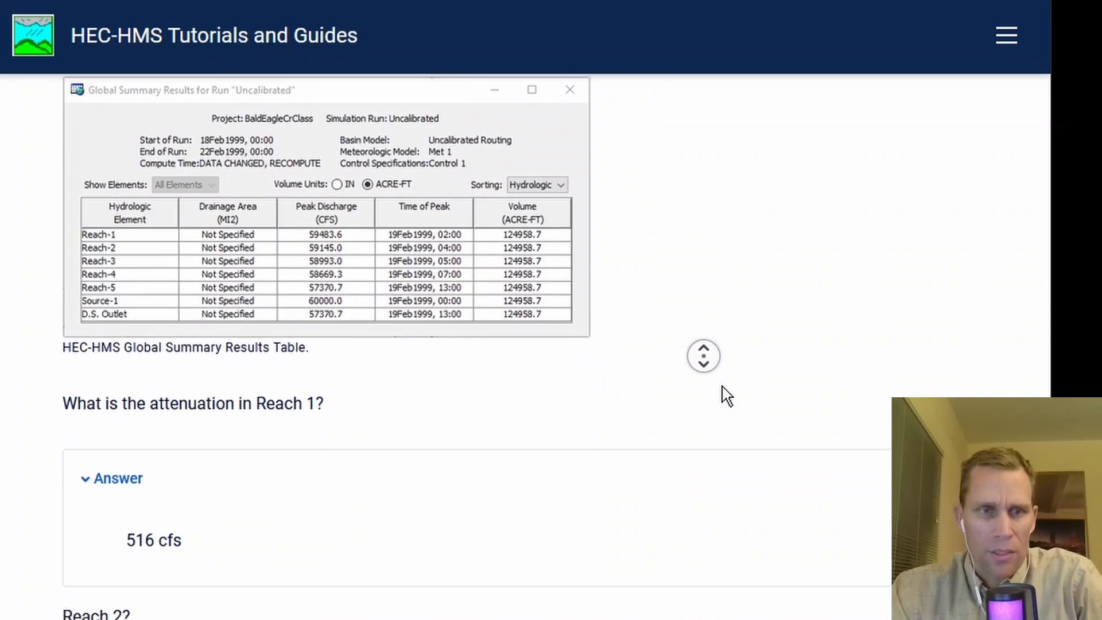
{"action": "middle_click", "coordinate": [722, 387]}
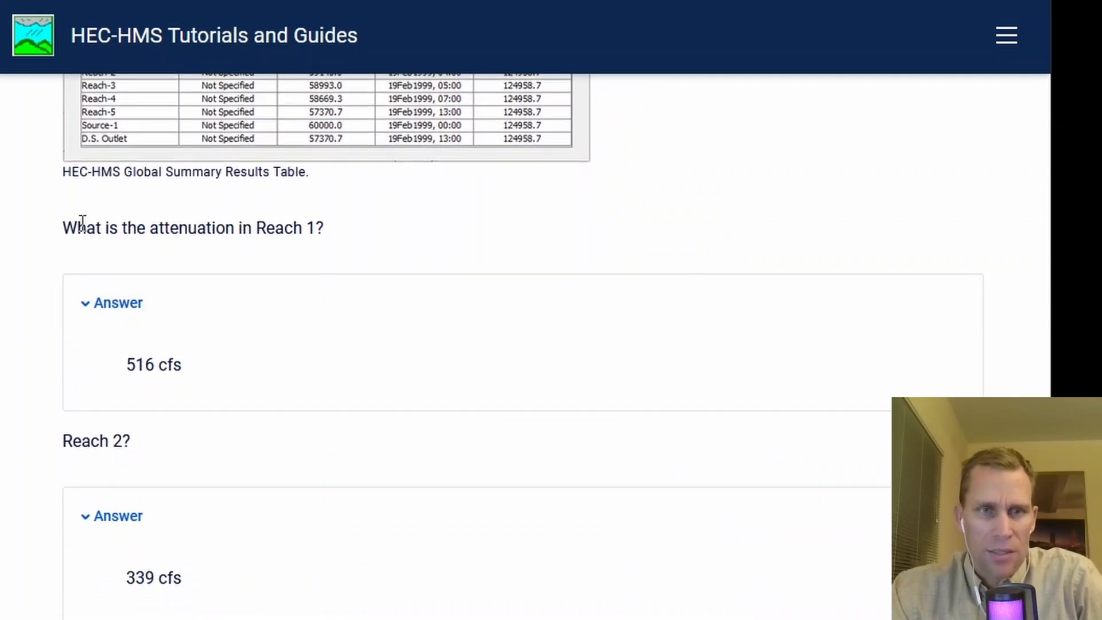
{"action": "left_click_drag", "start_coordinate": [123, 372], "coordinate": [195, 376]}
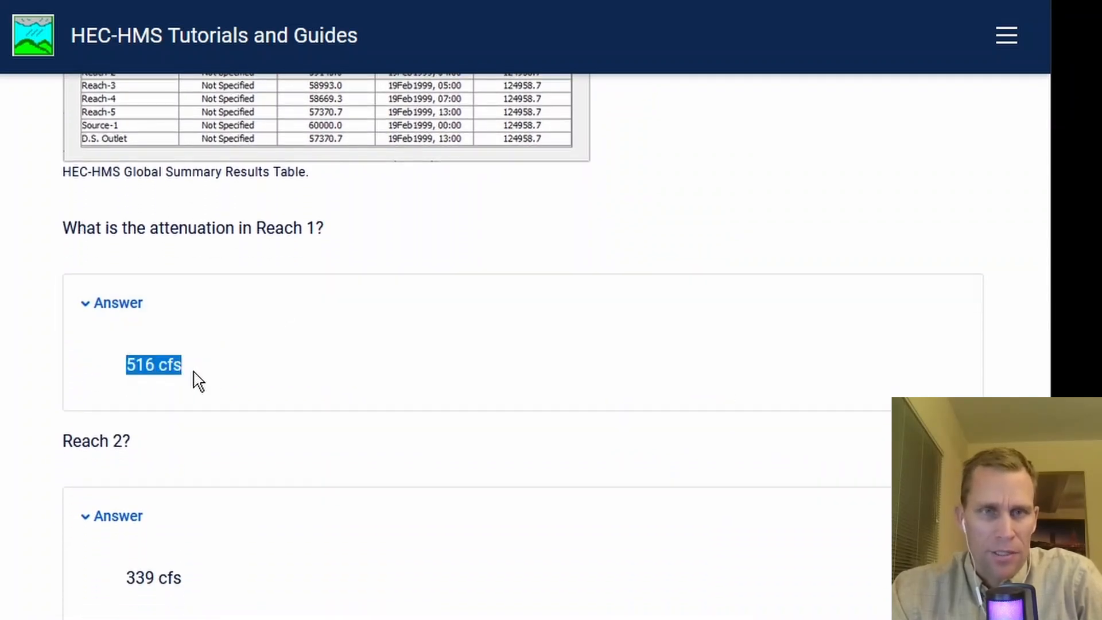
Switch back to HEC-HMS and compare the peak discharges of Source-1 and Reach-1 in the global summary table.
{"action": "key", "text": "alt+Tab"}
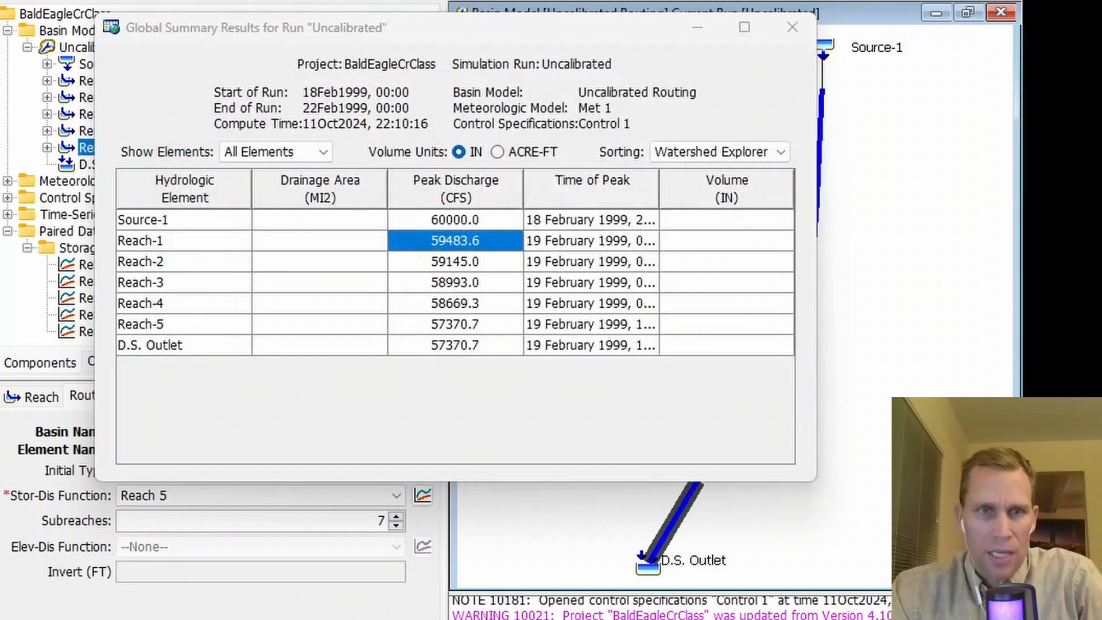
{"action": "left_click", "coordinate": [448, 262]}
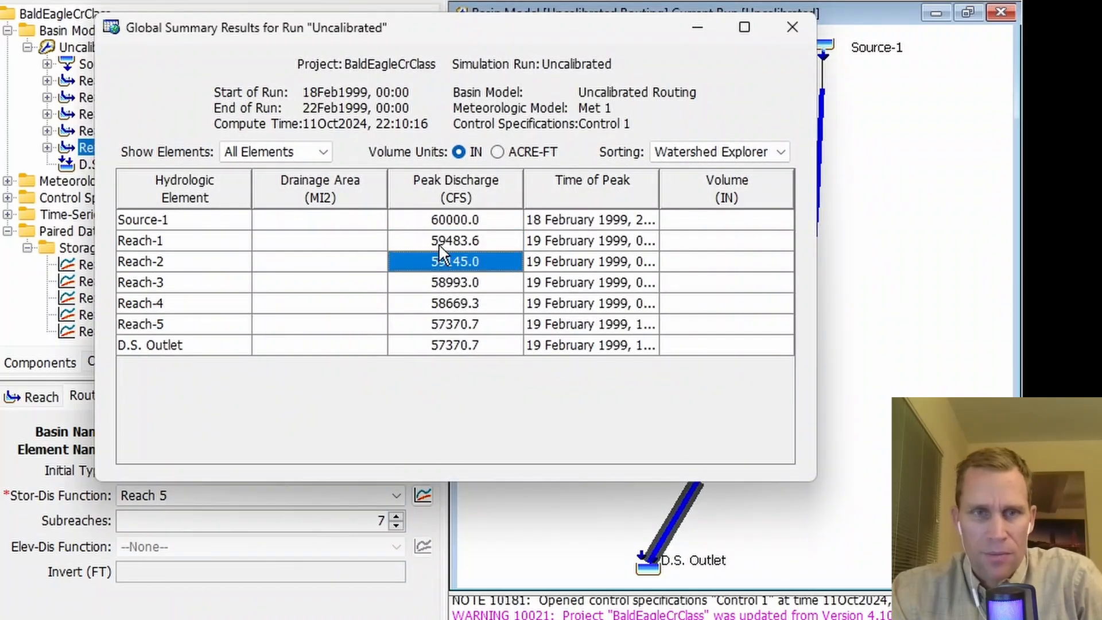
{"action": "left_click", "coordinate": [429, 218]}
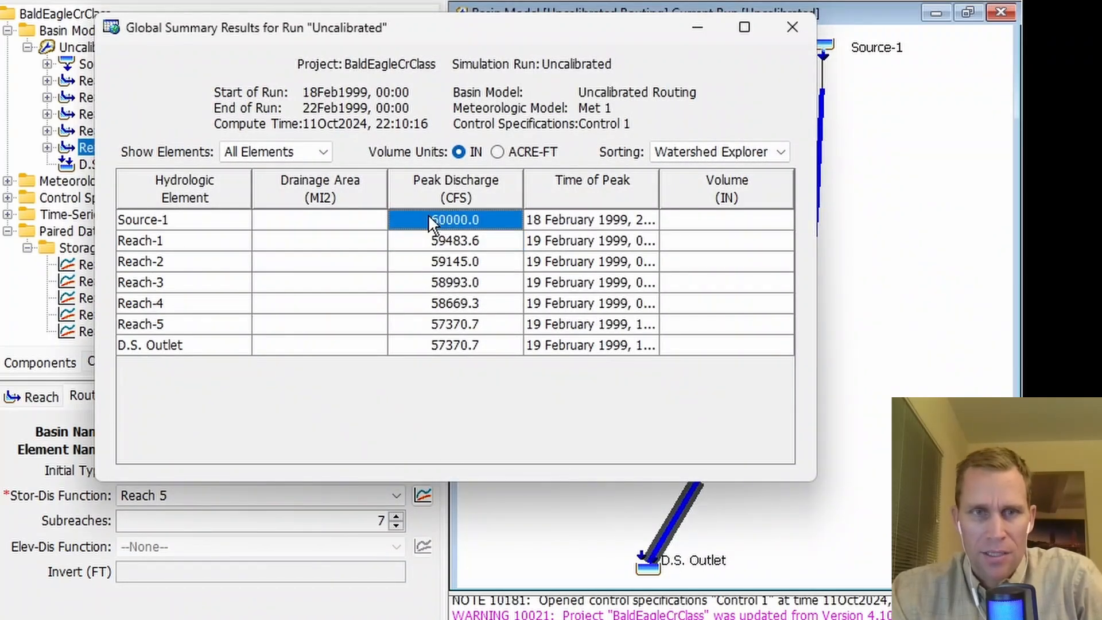
{"action": "left_click", "coordinate": [434, 246]}
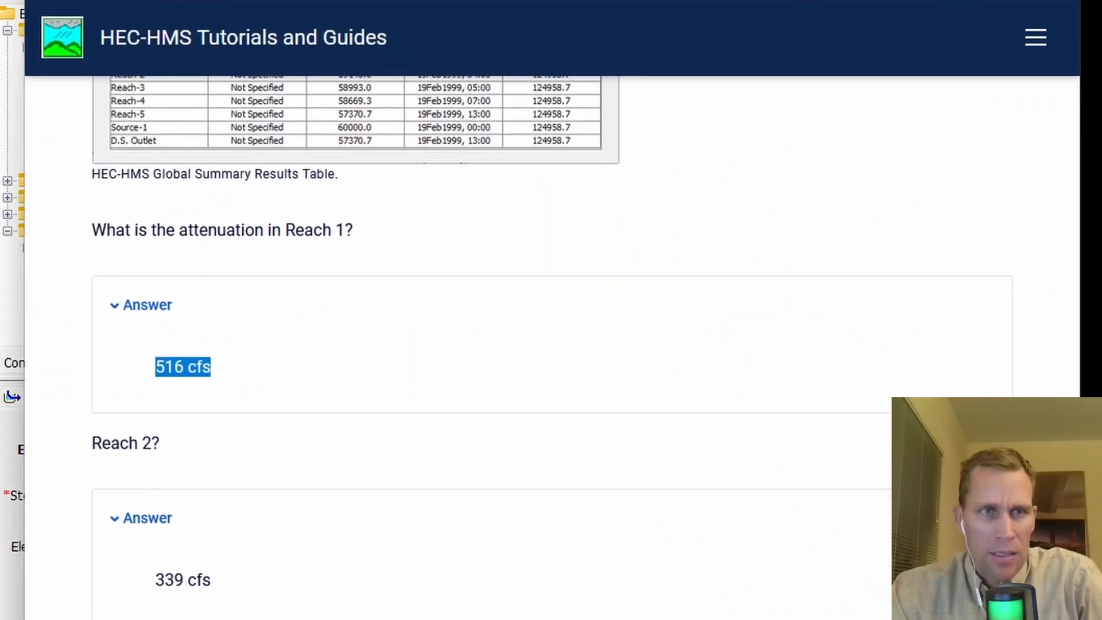
Switch to the tutorial page and review the remaining attenuation answers and the lag time answers for all five reaches.
{"action": "middle_click", "coordinate": [50, 452]}
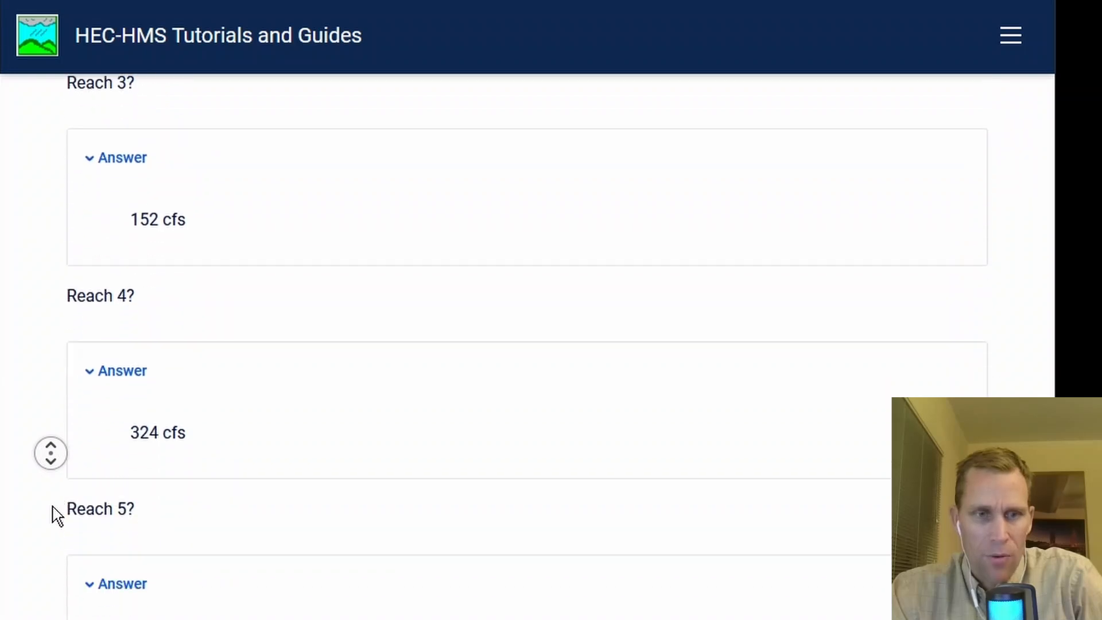
{"action": "middle_click", "coordinate": [51, 506]}
{"action": "left_click_drag", "start_coordinate": [130, 411], "coordinate": [169, 412]}
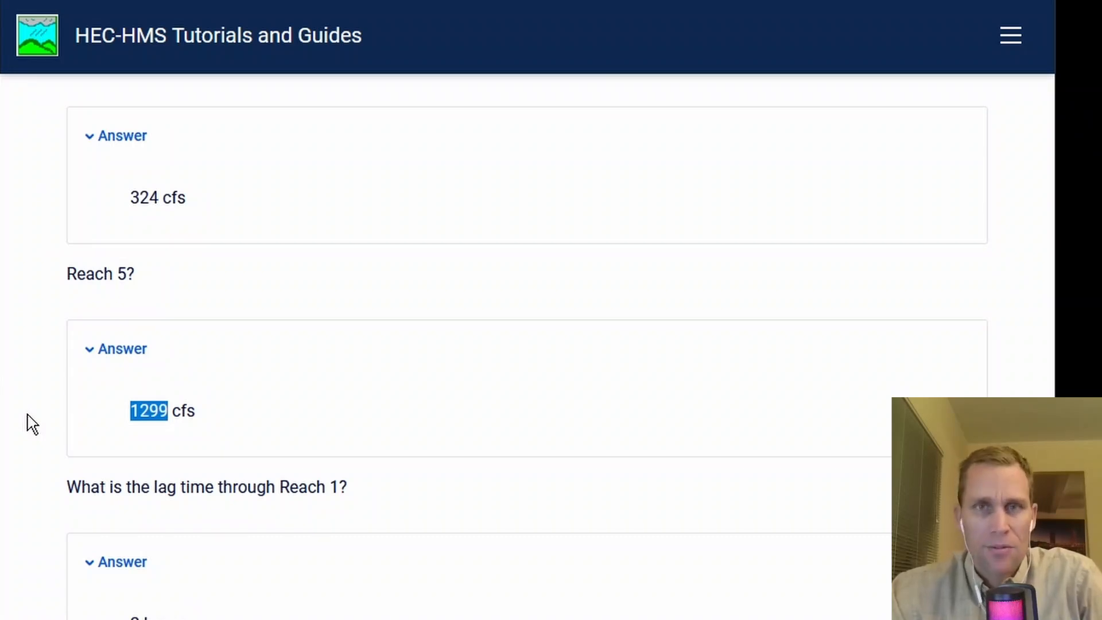
{"action": "middle_click", "coordinate": [32, 487]}
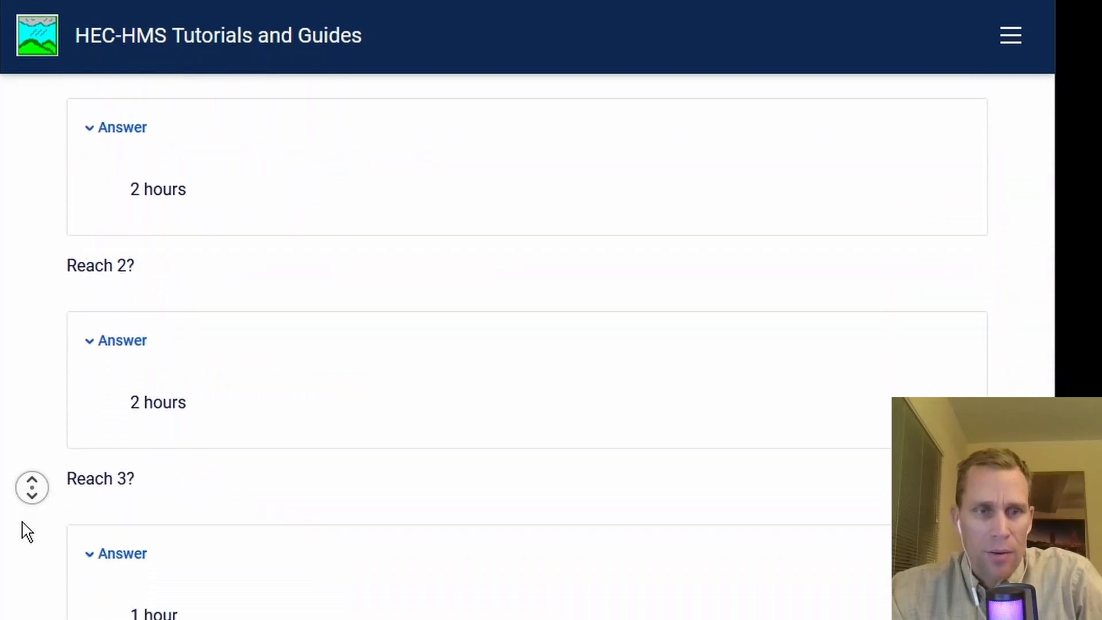
{"action": "middle_click", "coordinate": [15, 542]}
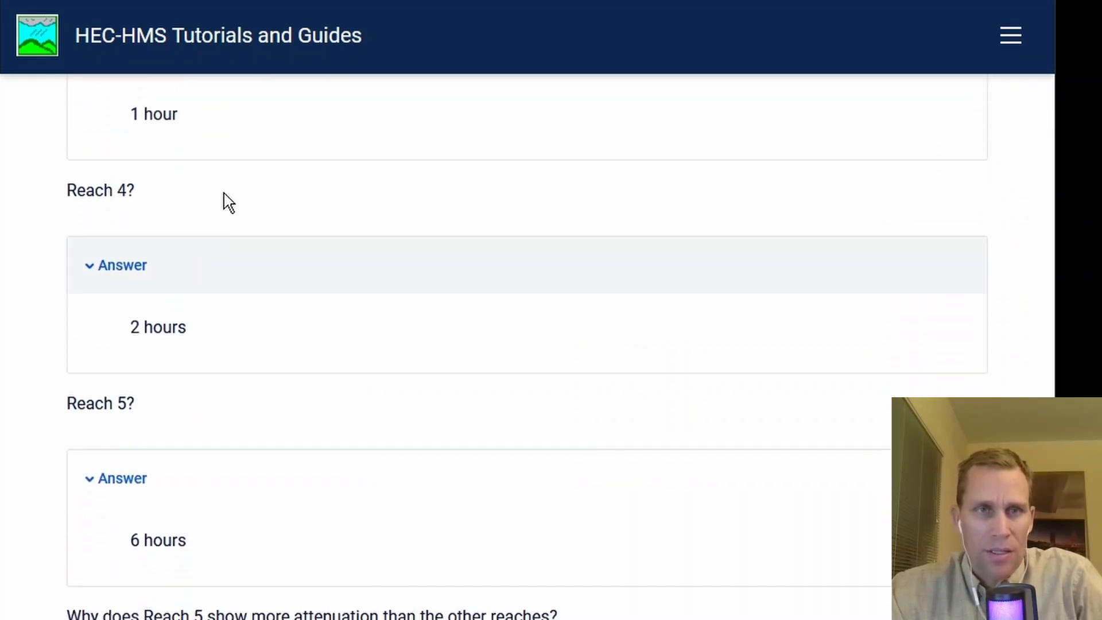
Return to HEC-HMS, widen the Time of Peak column, compare peak times from Source-1 through Reach-5, and close the global summary table.
{"action": "left_click_drag", "start_coordinate": [466, 1], "coordinate": [1101, 35]}
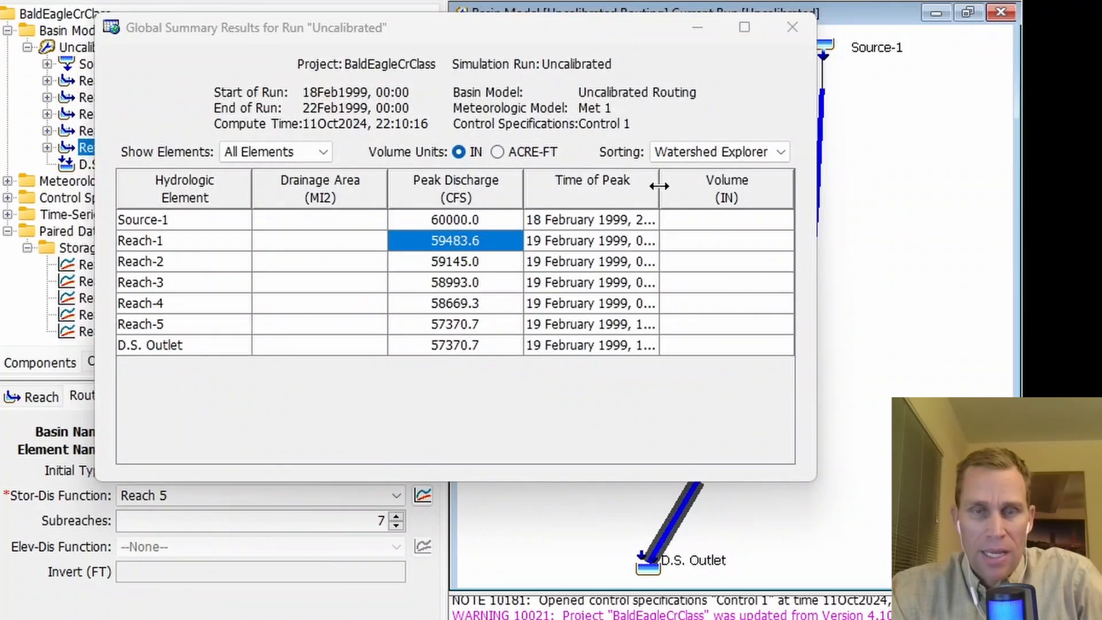
{"action": "left_click_drag", "start_coordinate": [659, 185], "coordinate": [731, 191]}
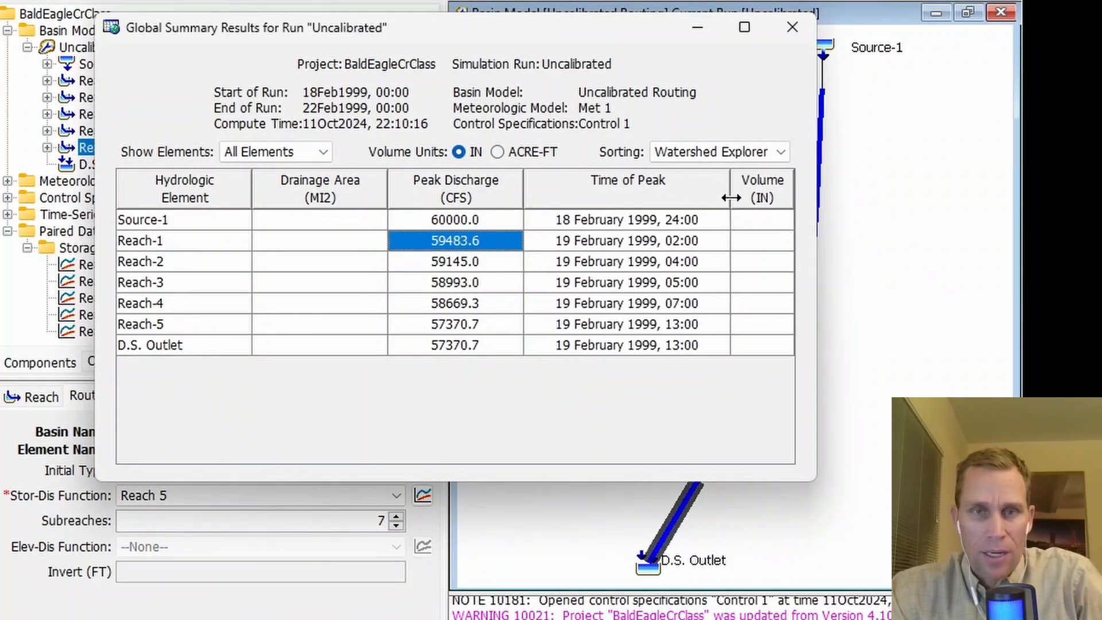
{"action": "left_click", "coordinate": [681, 226]}
{"action": "left_click", "coordinate": [693, 236]}
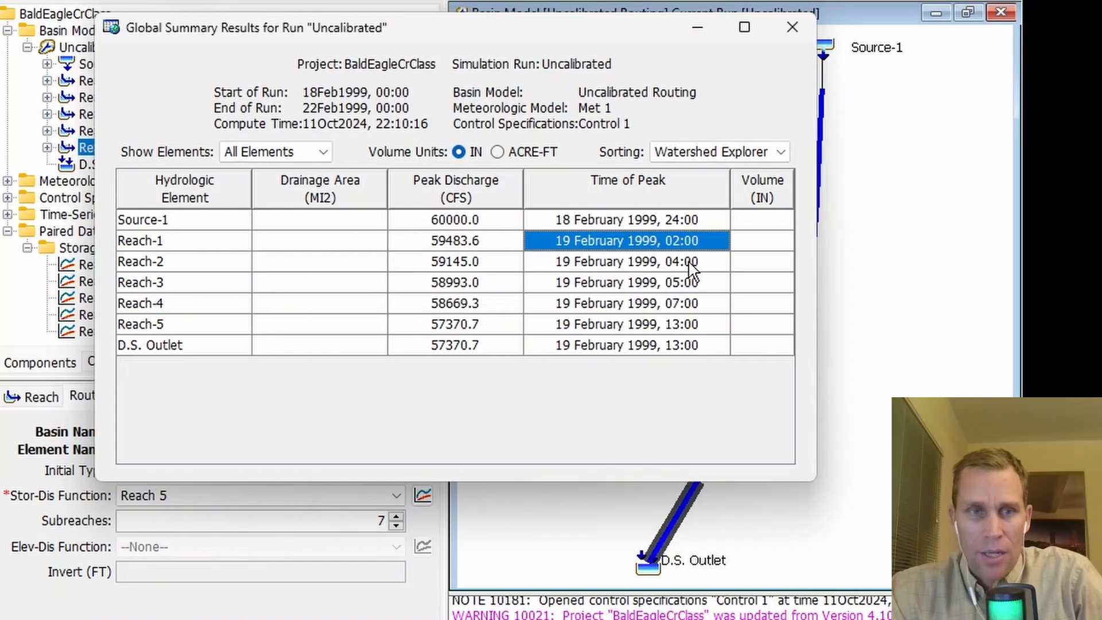
{"action": "left_click", "coordinate": [688, 262]}
{"action": "left_click", "coordinate": [697, 284]}
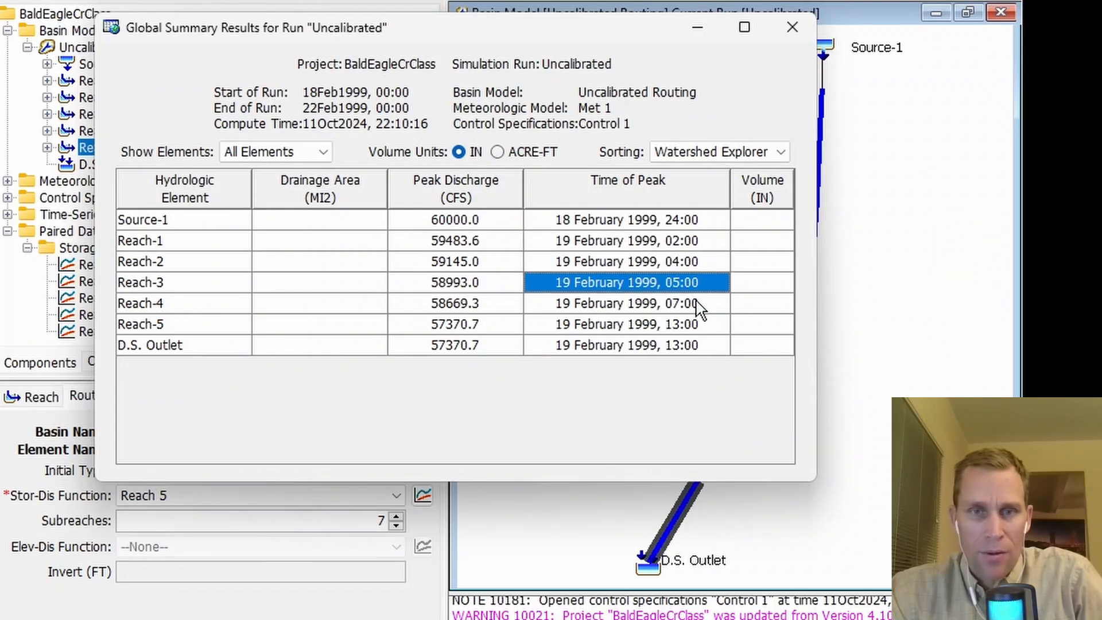
{"action": "left_click", "coordinate": [698, 304]}
{"action": "left_click", "coordinate": [703, 324]}
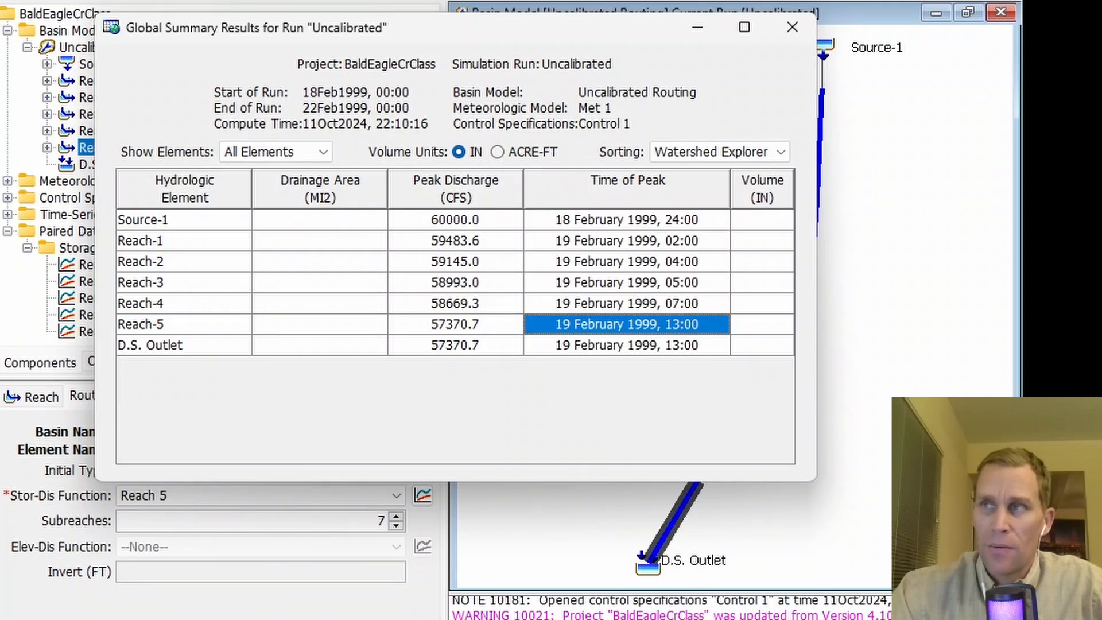
{"action": "left_click", "coordinate": [792, 27]}
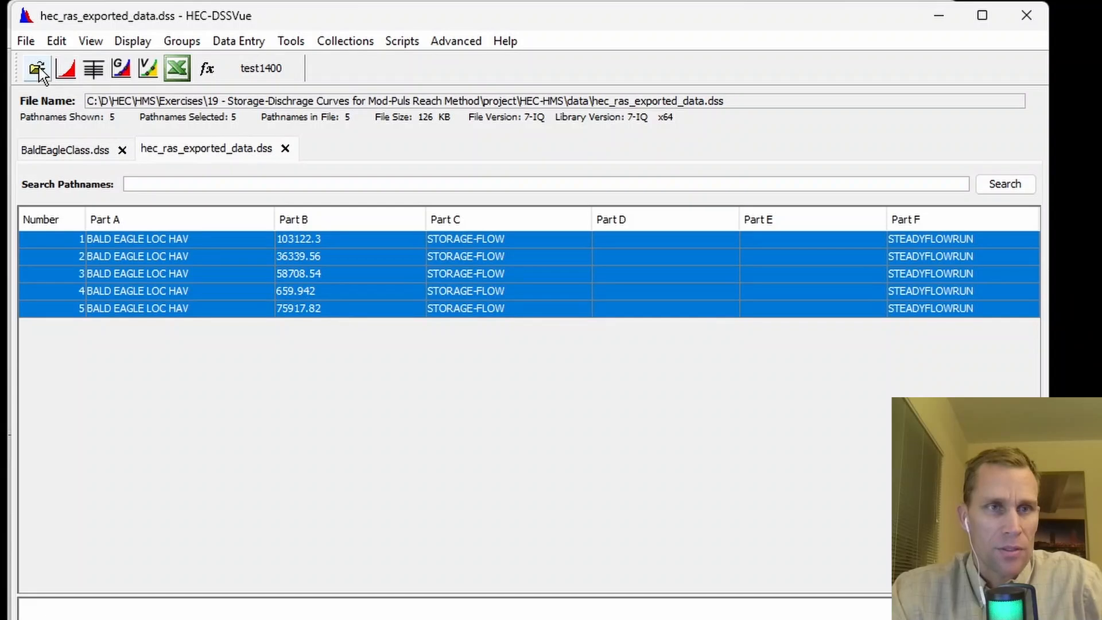
Switch to HEC-DSSVue and create a new DSS file named results in the project's data folder.
{"action": "left_click", "coordinate": [38, 67]}
{"action": "left_click", "coordinate": [795, 195]}
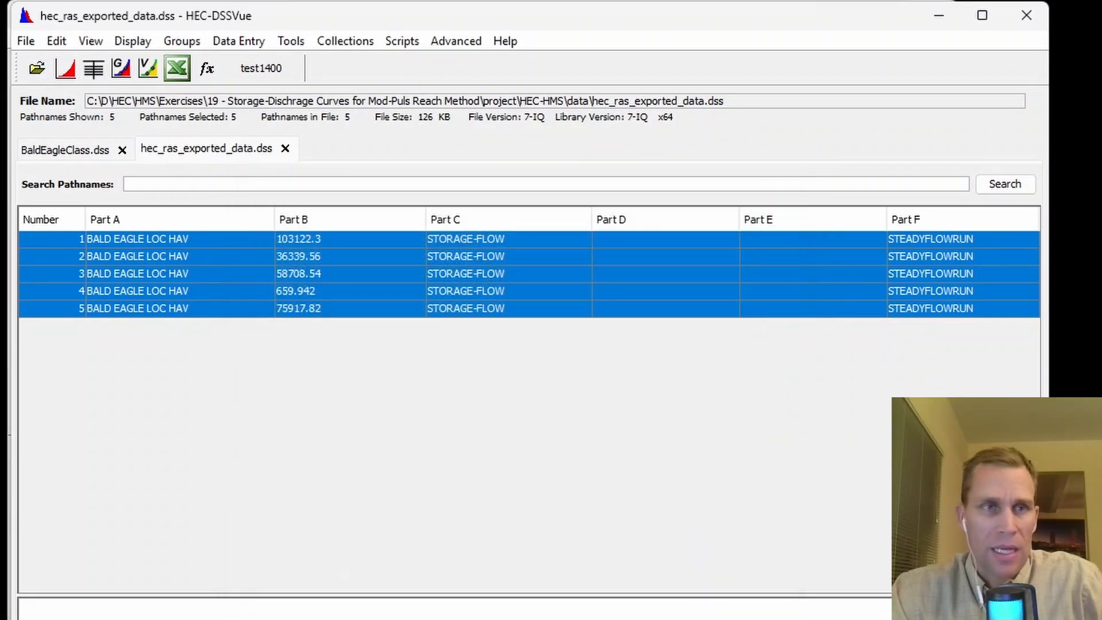
{"action": "left_click", "coordinate": [26, 41]}
{"action": "left_click", "coordinate": [49, 71]}
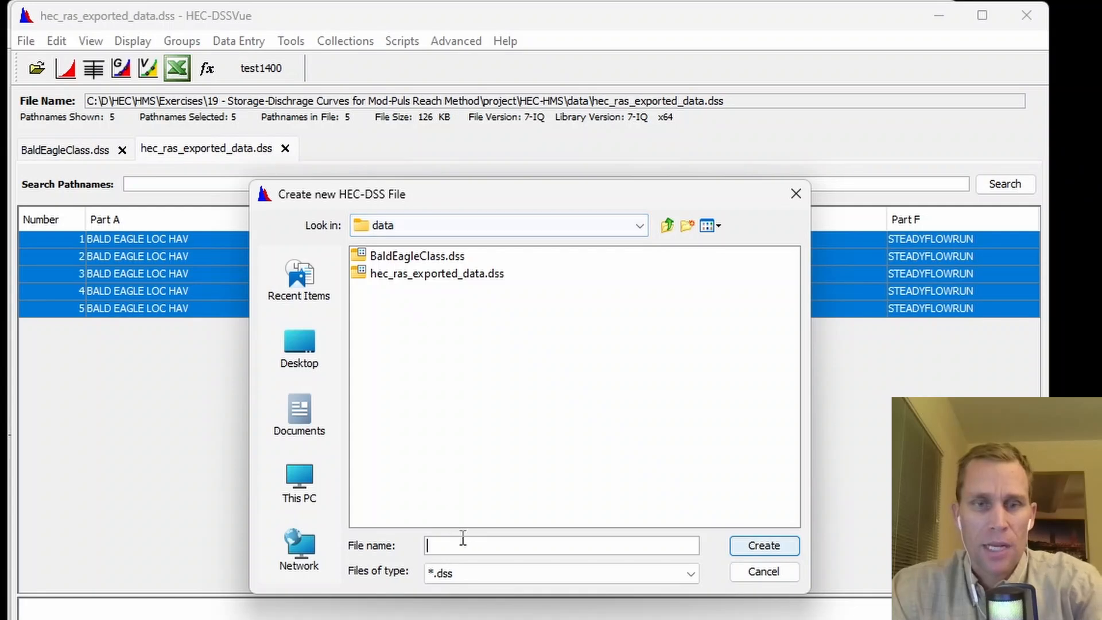
{"action": "type", "text": "results"}
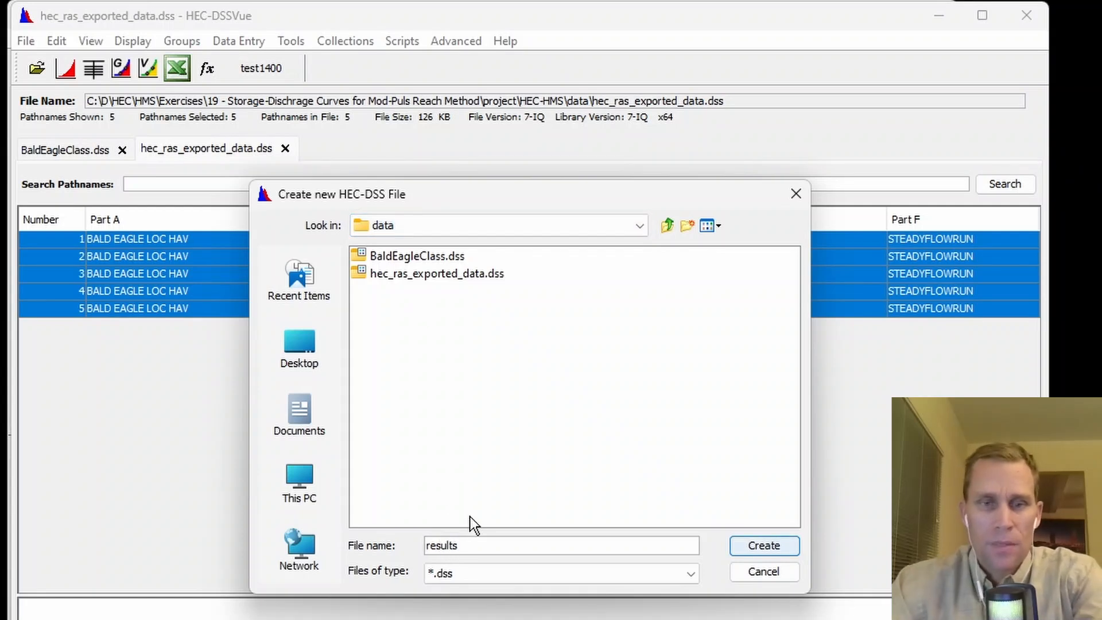
{"action": "left_click", "coordinate": [764, 545]}
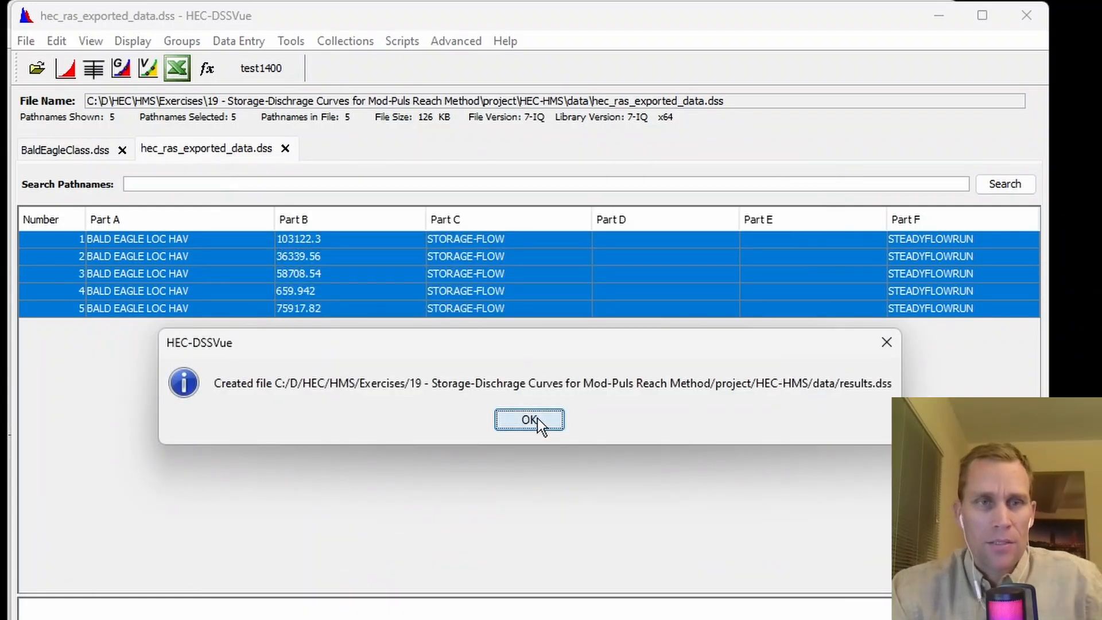
{"action": "left_click", "coordinate": [529, 419]}
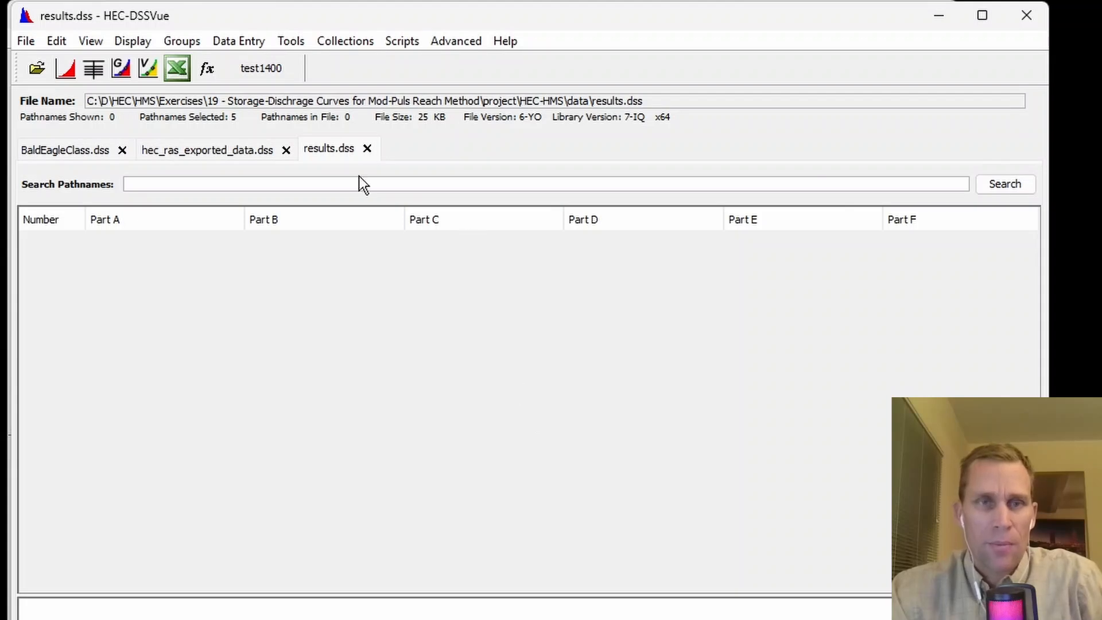
{"action": "left_click", "coordinate": [331, 151]}
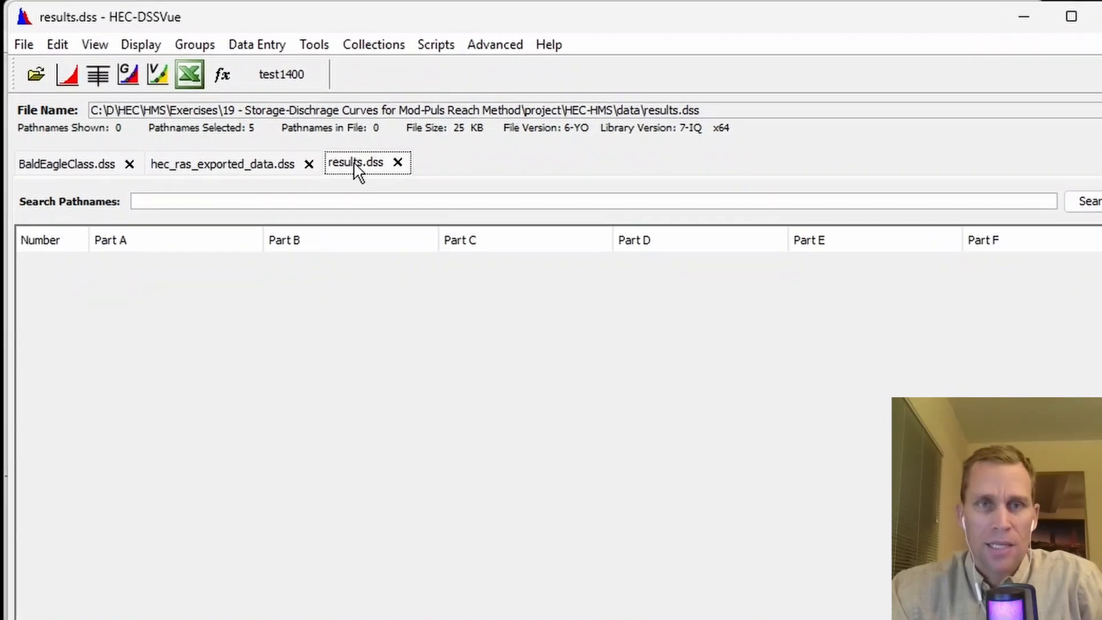
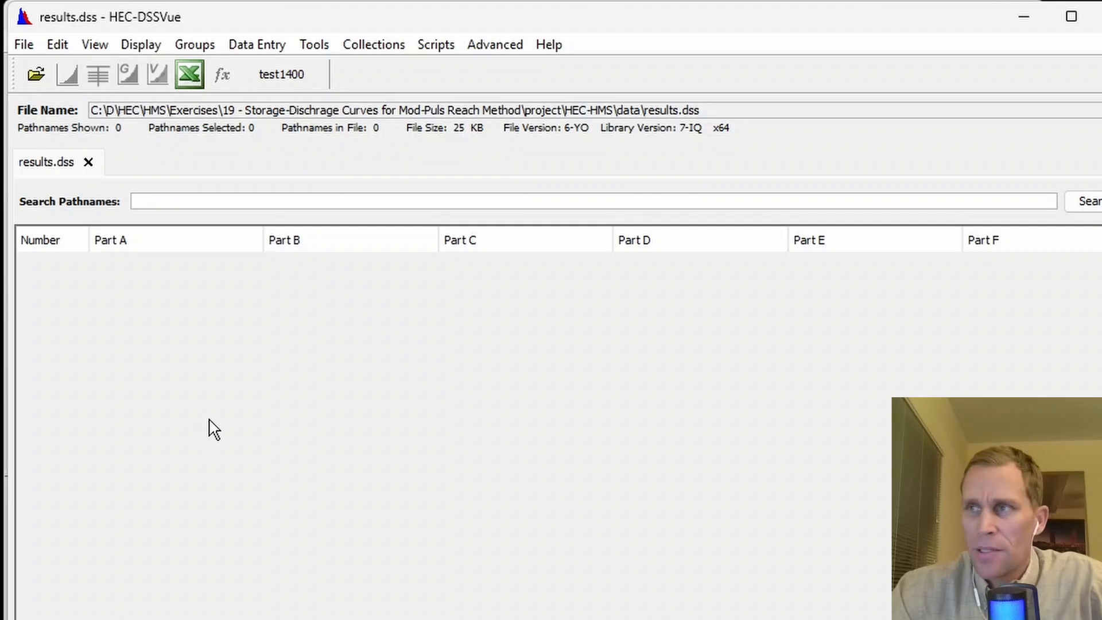
Open Uncalibrated.dss from the HEC-HMS project folder.
{"action": "left_click", "coordinate": [34, 74]}
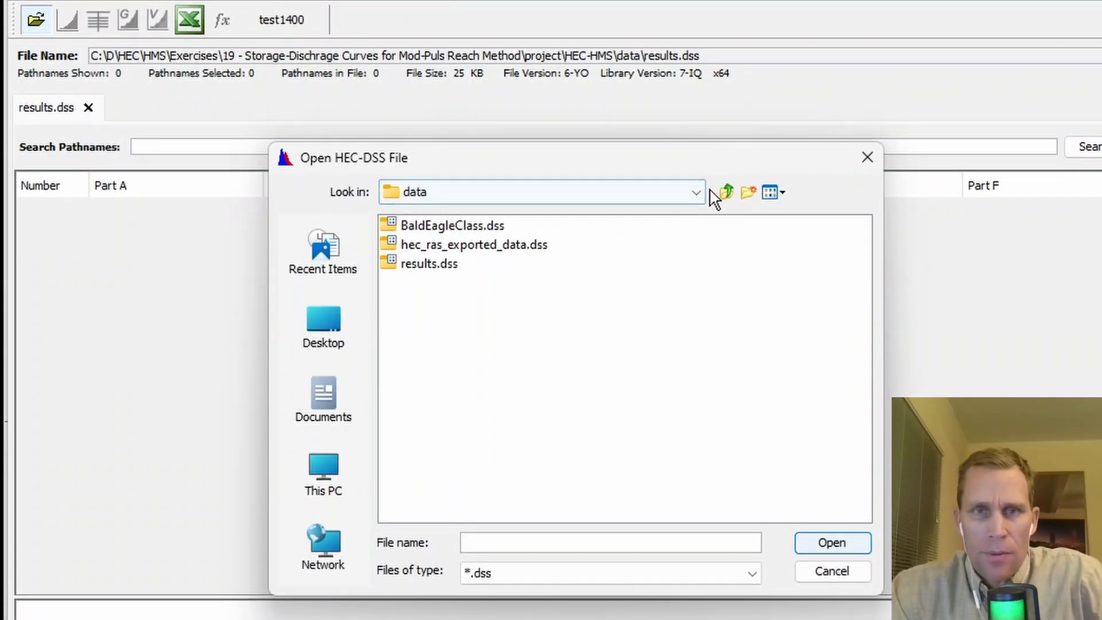
{"action": "left_click", "coordinate": [727, 191]}
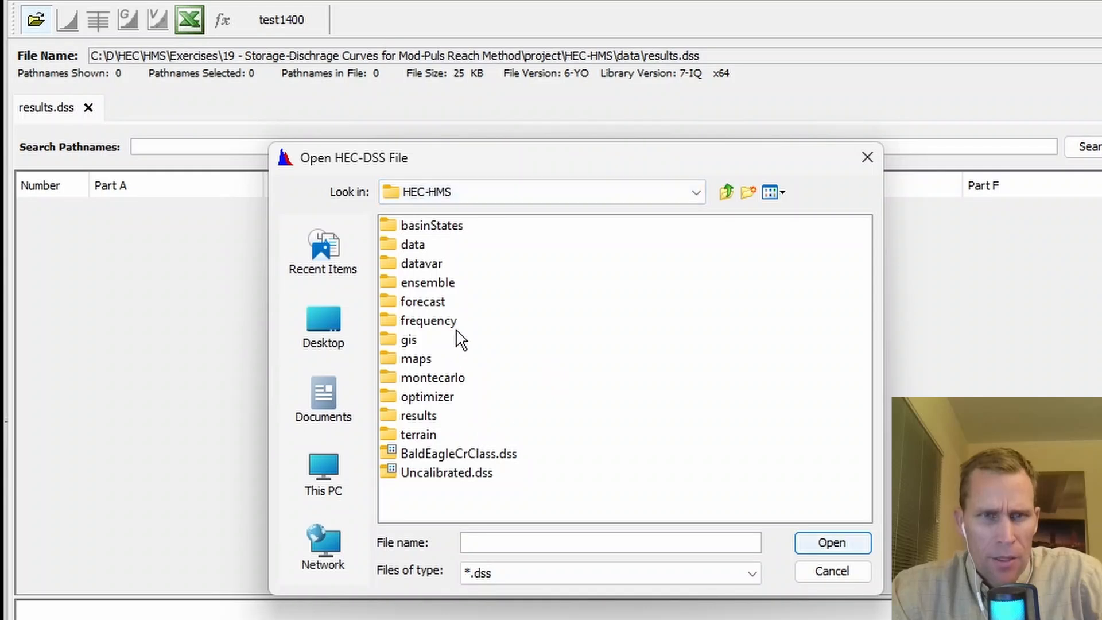
{"action": "left_click", "coordinate": [440, 480]}
{"action": "left_click", "coordinate": [812, 544]}
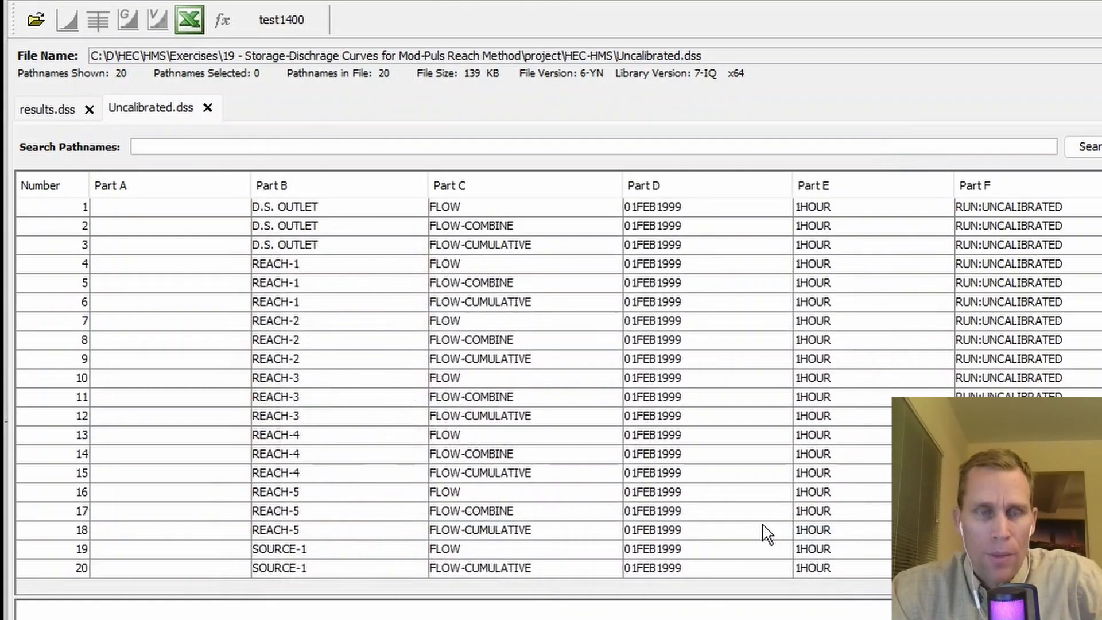
Copy the REACH-5 FLOW record from Uncalibrated.dss into results.dss in the data folder and bring up results.dss.
{"action": "left_click", "coordinate": [274, 493]}
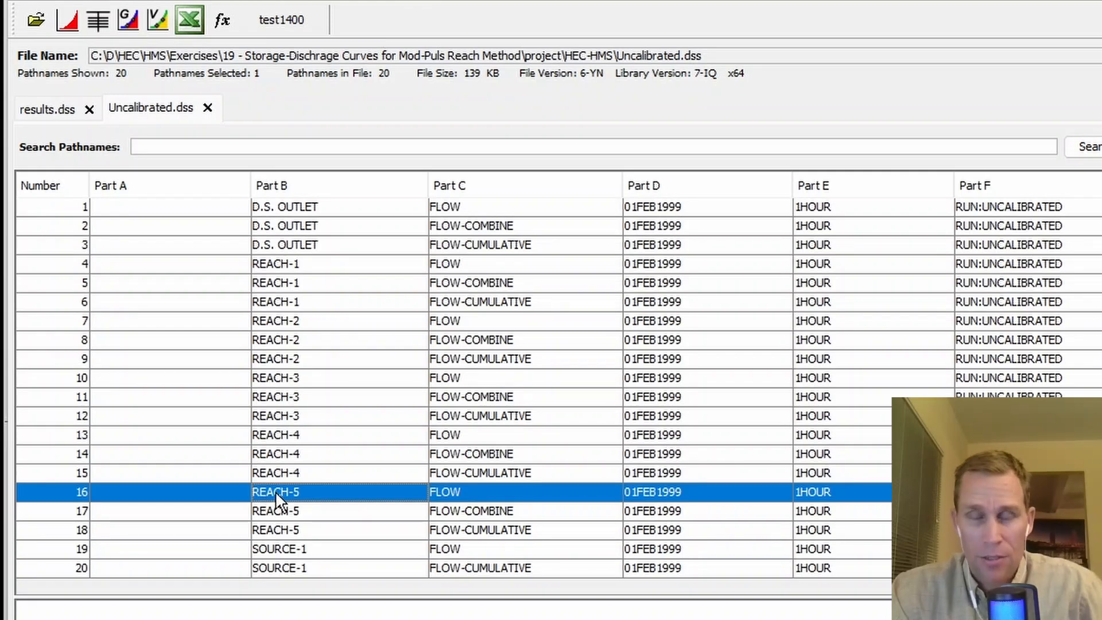
{"action": "left_click", "coordinate": [57, 24]}
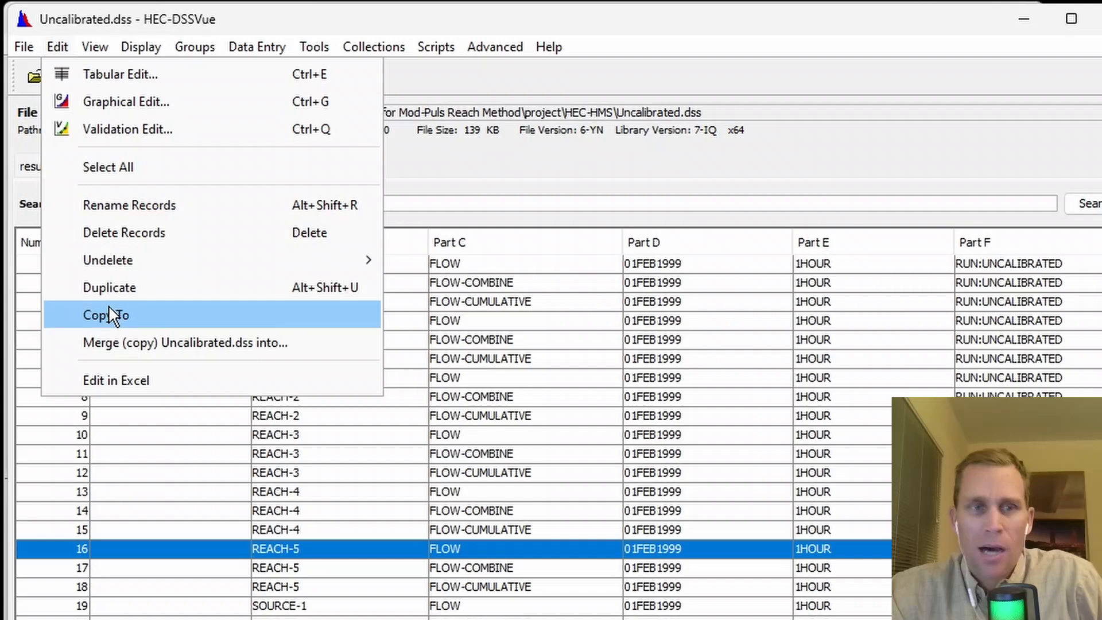
{"action": "left_click", "coordinate": [109, 315]}
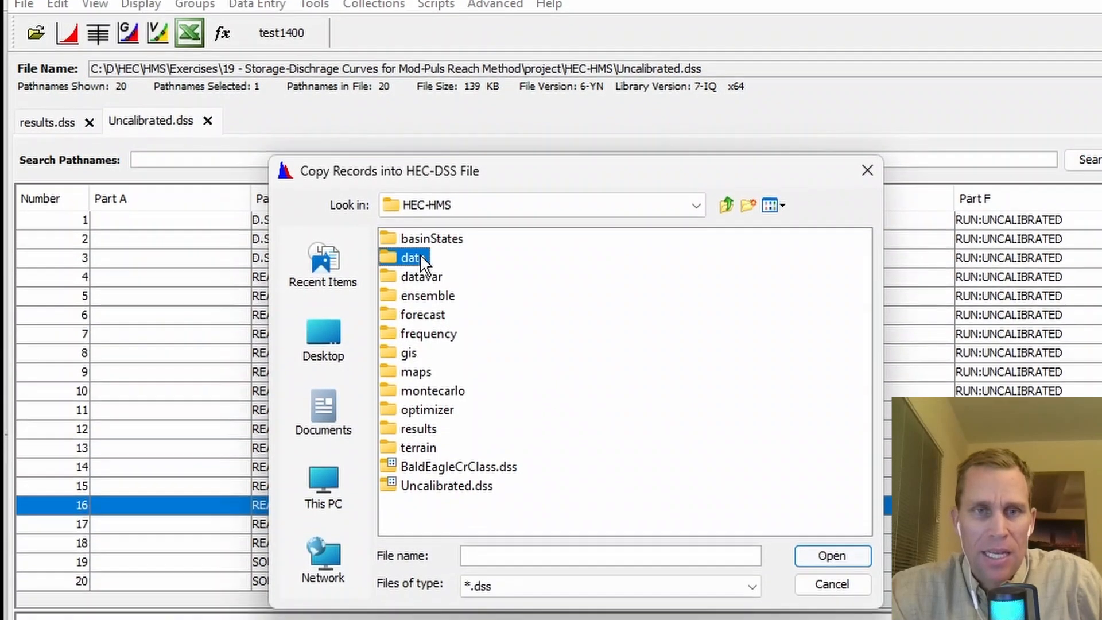
{"action": "double_click", "coordinate": [407, 307]}
{"action": "left_click", "coordinate": [423, 271]}
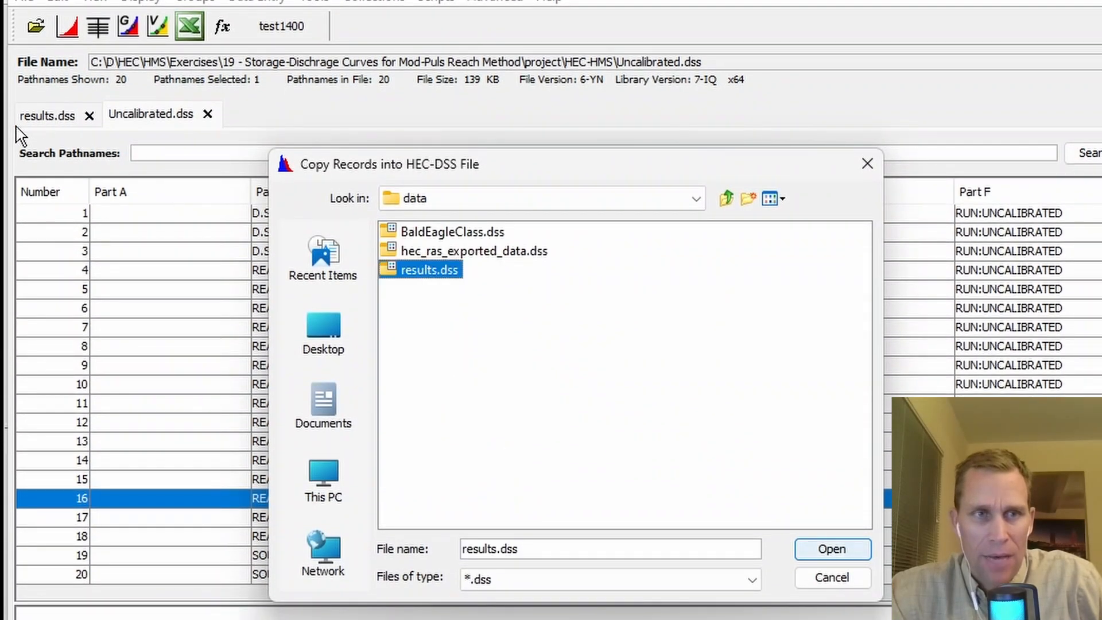
{"action": "left_click", "coordinate": [826, 548]}
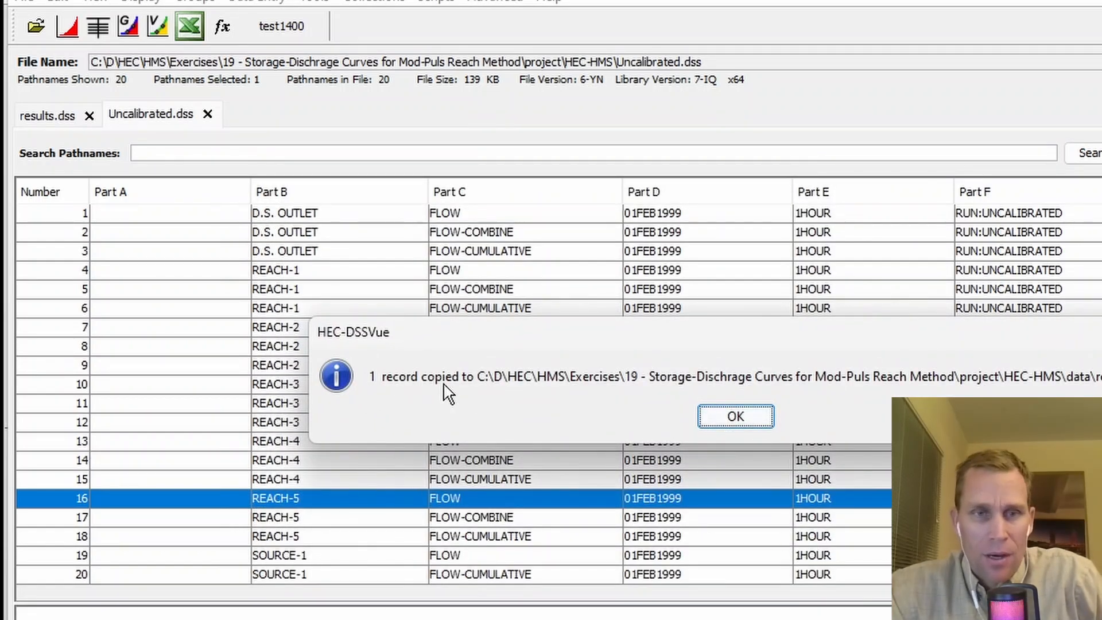
{"action": "left_click", "coordinate": [740, 417]}
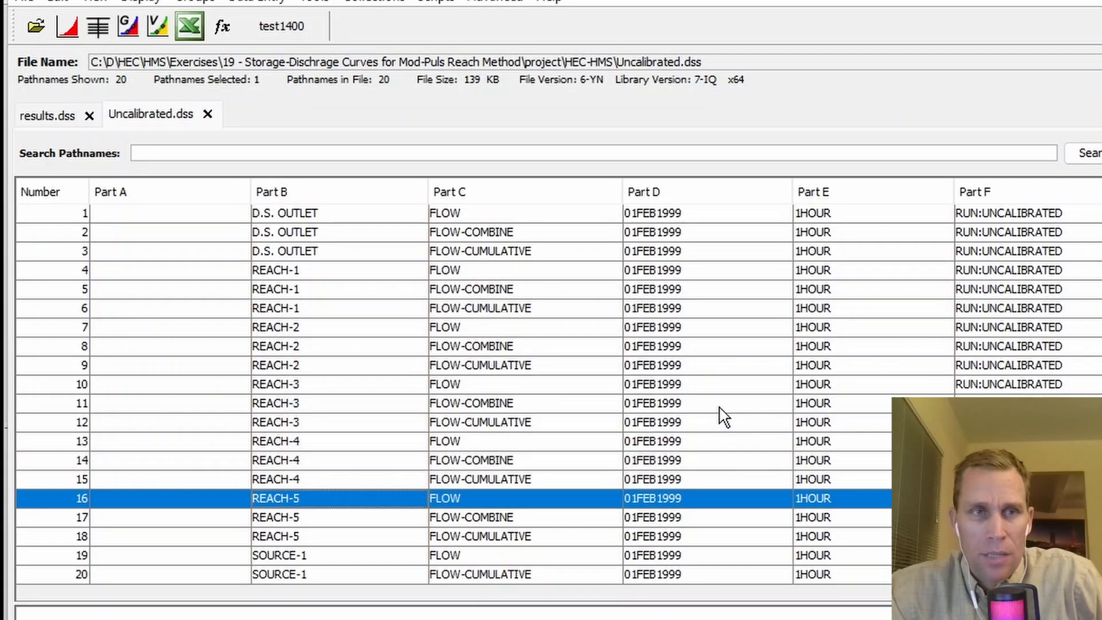
{"action": "left_click", "coordinate": [46, 116]}
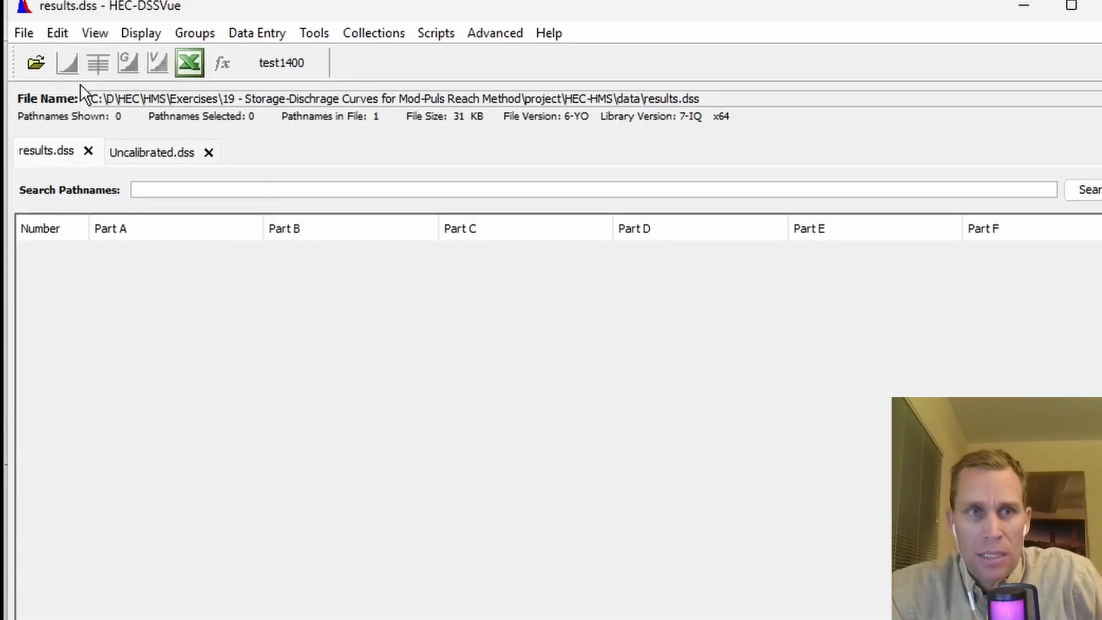
Refresh the results.dss catalog, plot the REACH-5 FLOW record to check its hydrograph, and close the plot.
{"action": "left_click", "coordinate": [95, 50]}
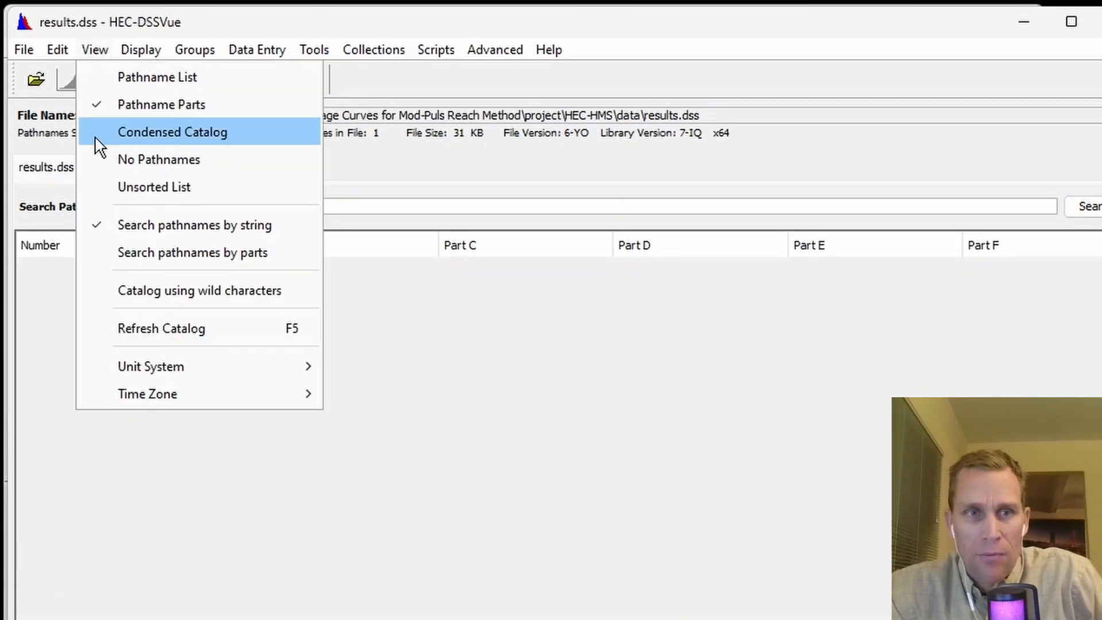
{"action": "left_click", "coordinate": [161, 328]}
{"action": "left_click", "coordinate": [277, 265]}
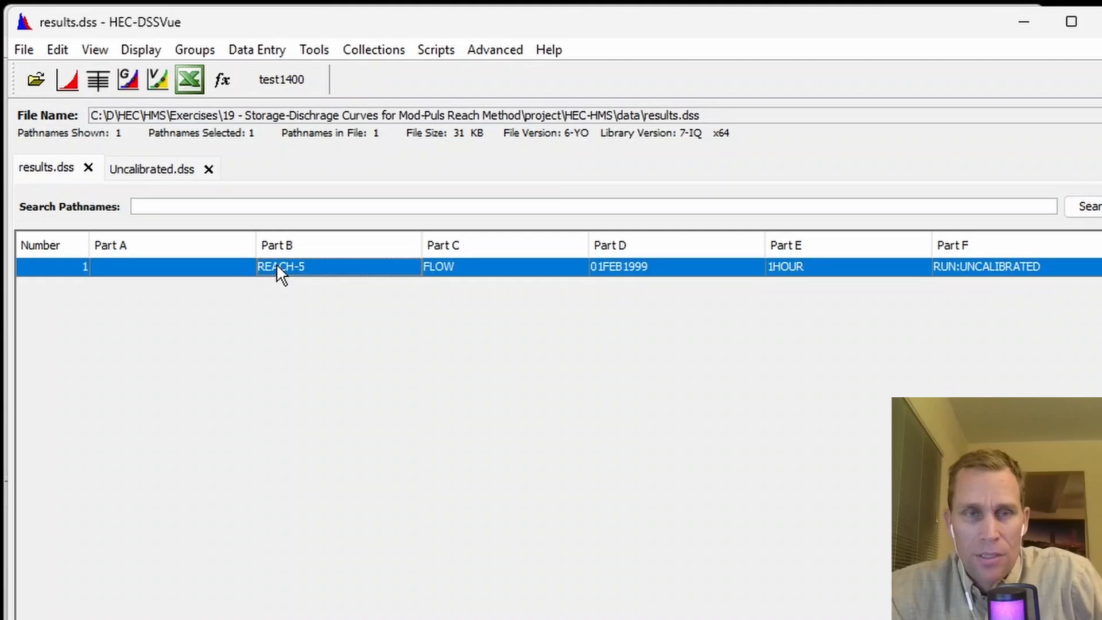
{"action": "left_click", "coordinate": [67, 80]}
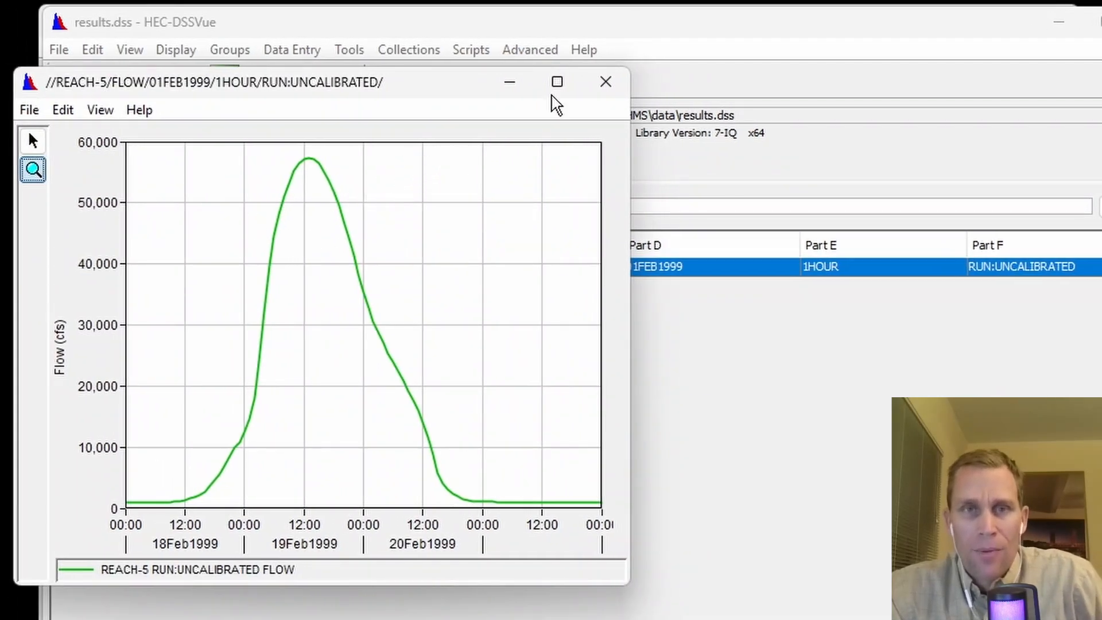
{"action": "left_click", "coordinate": [608, 92]}
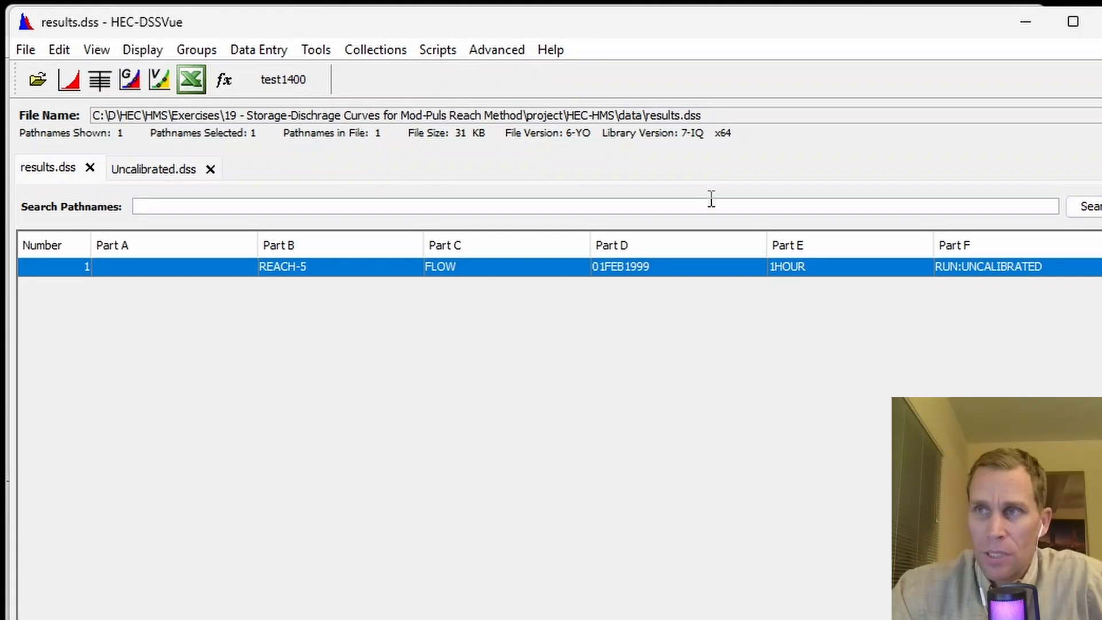
Open BaldEagleClass.dss from the HEC-HMS project's data folder.
{"action": "left_click", "coordinate": [37, 79]}
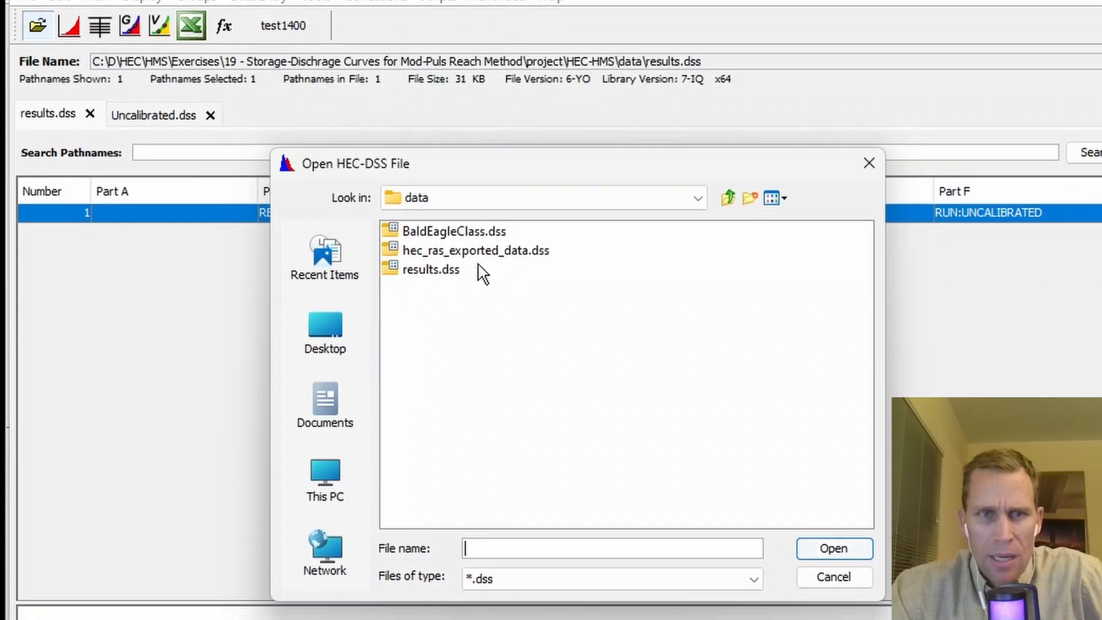
{"action": "left_click", "coordinate": [443, 235]}
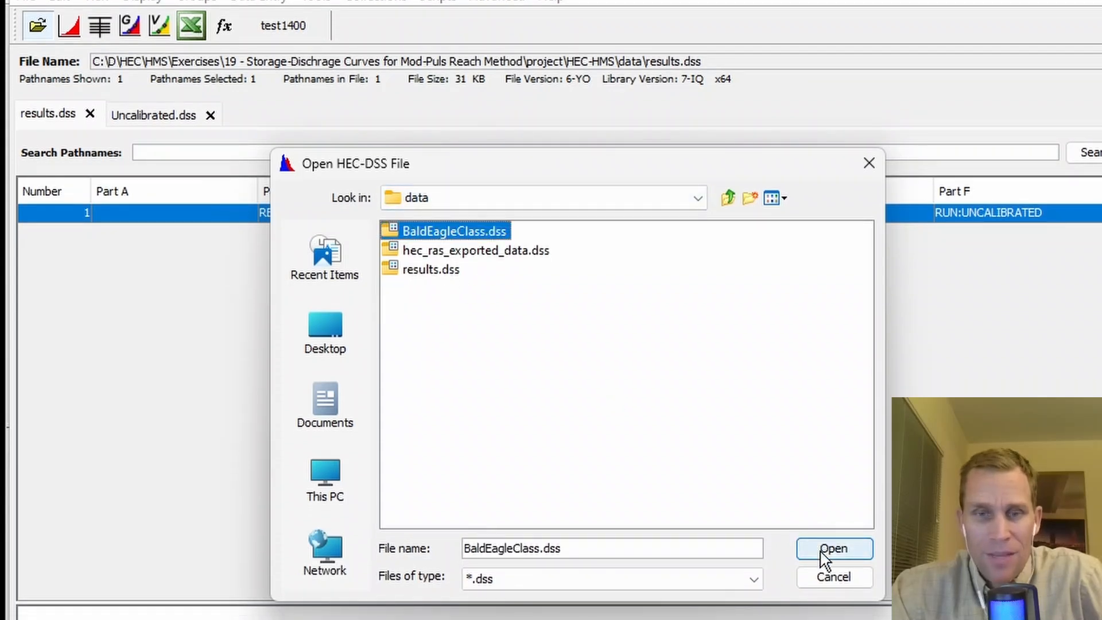
{"action": "left_click", "coordinate": [727, 198]}
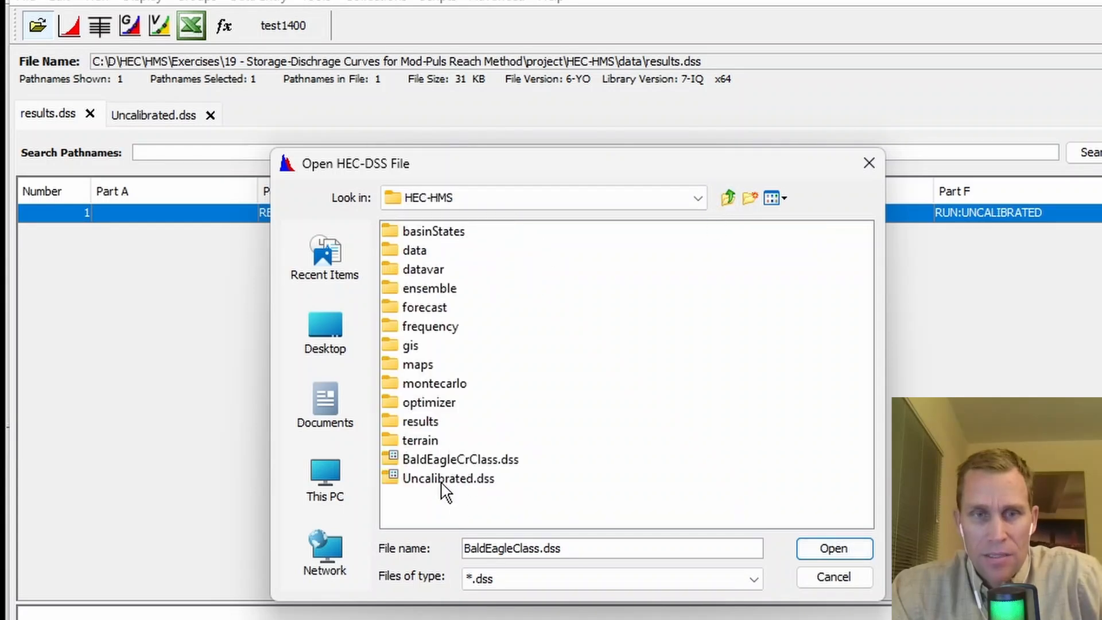
{"action": "double_click", "coordinate": [417, 252]}
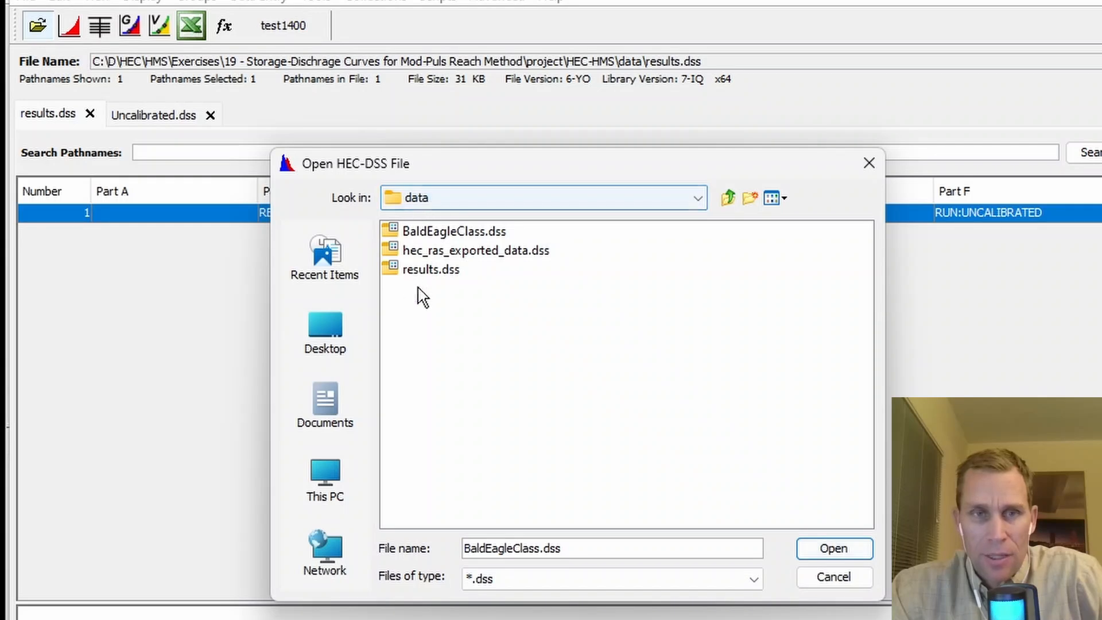
{"action": "left_click", "coordinate": [462, 234]}
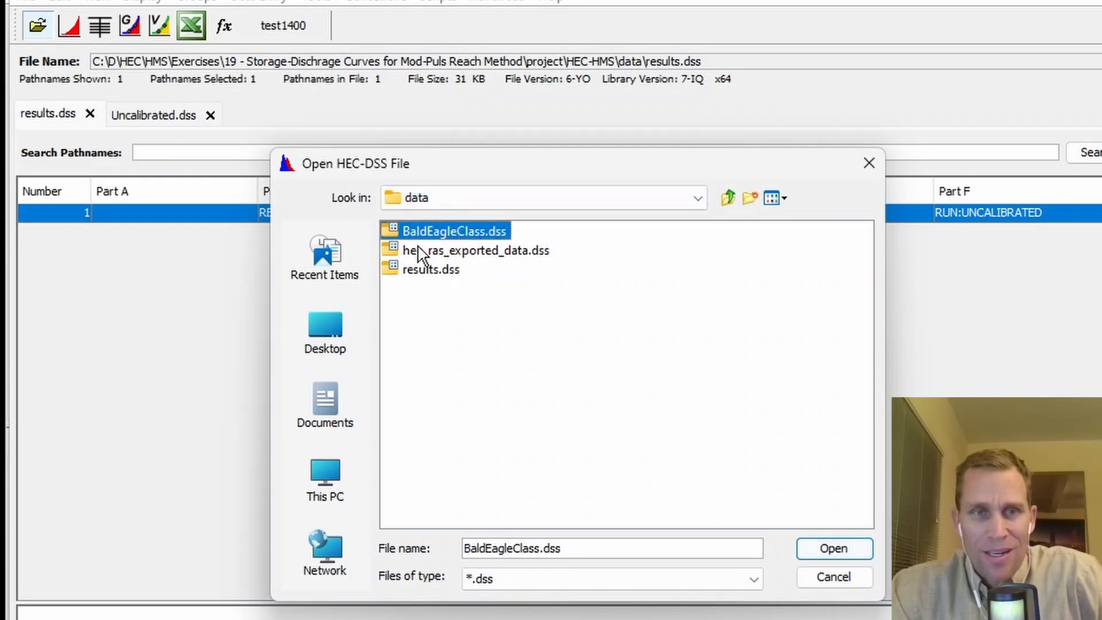
{"action": "left_click", "coordinate": [827, 552]}
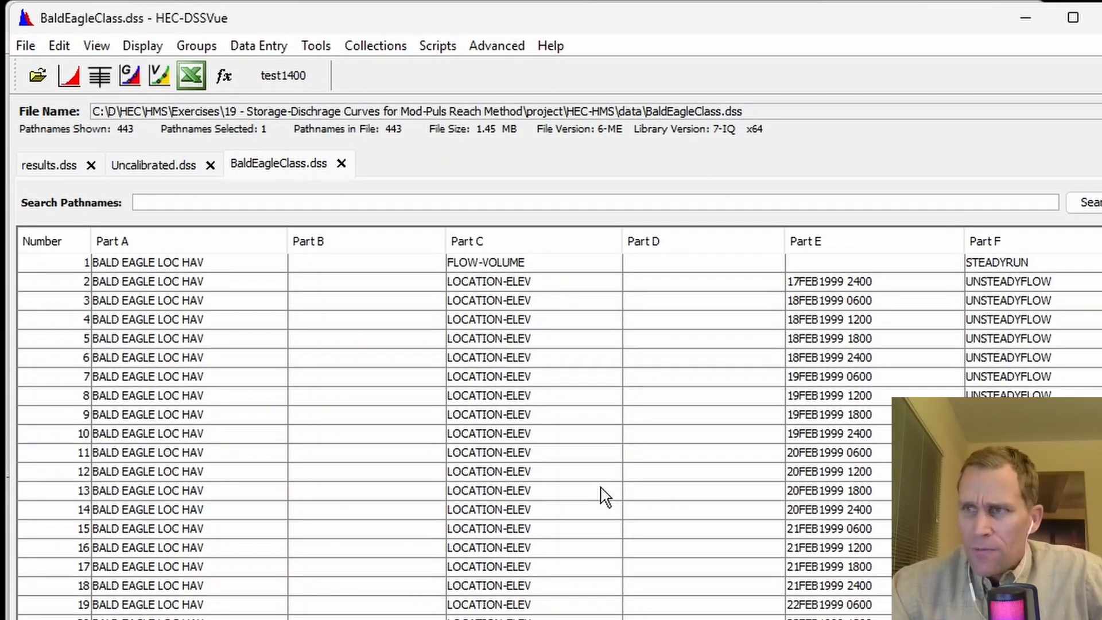
Find and select the 659.942 FLOW record with UNSTEADYFLOW as Part F, plot its hydrograph, and close the plot.
{"action": "scroll", "coordinate": [566, 448], "scroll_direction": "down", "scroll_amount": 20}
{"action": "scroll", "coordinate": [342, 369], "scroll_direction": "down", "scroll_amount": 1}
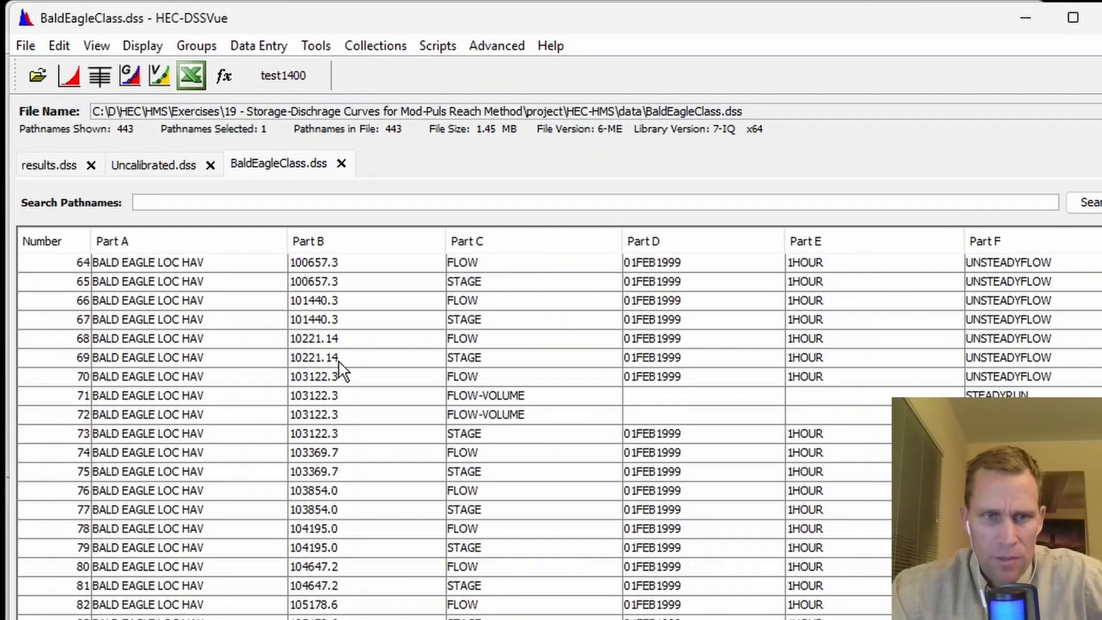
{"action": "scroll", "coordinate": [310, 369], "scroll_direction": "down", "scroll_amount": 4}
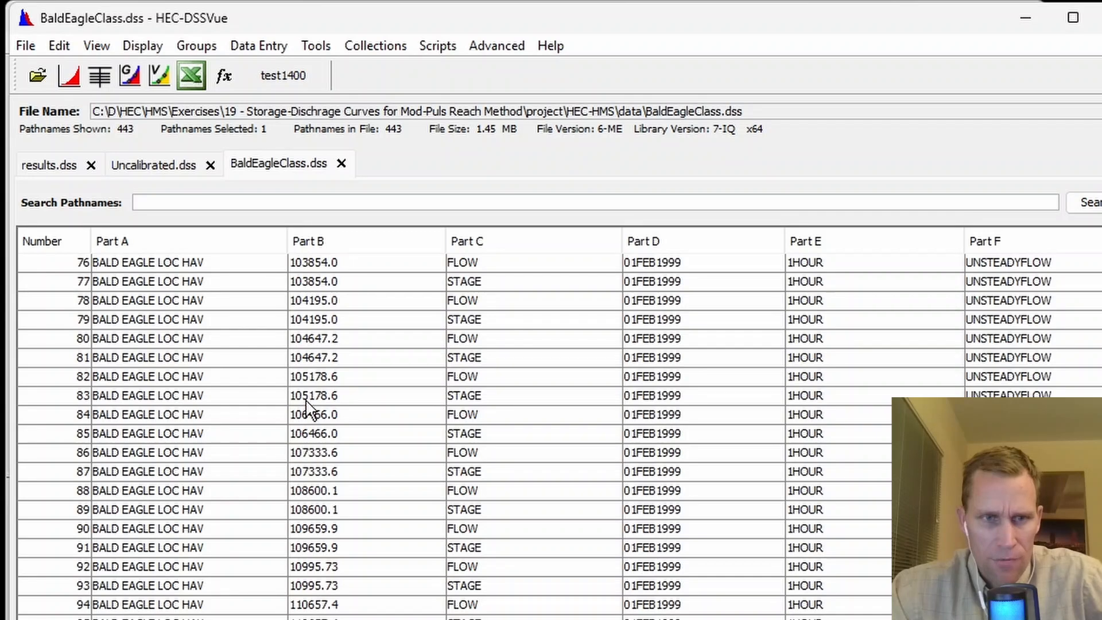
{"action": "scroll", "coordinate": [308, 396], "scroll_direction": "down", "scroll_amount": 1}
{"action": "scroll", "coordinate": [314, 367], "scroll_direction": "down", "scroll_amount": 6}
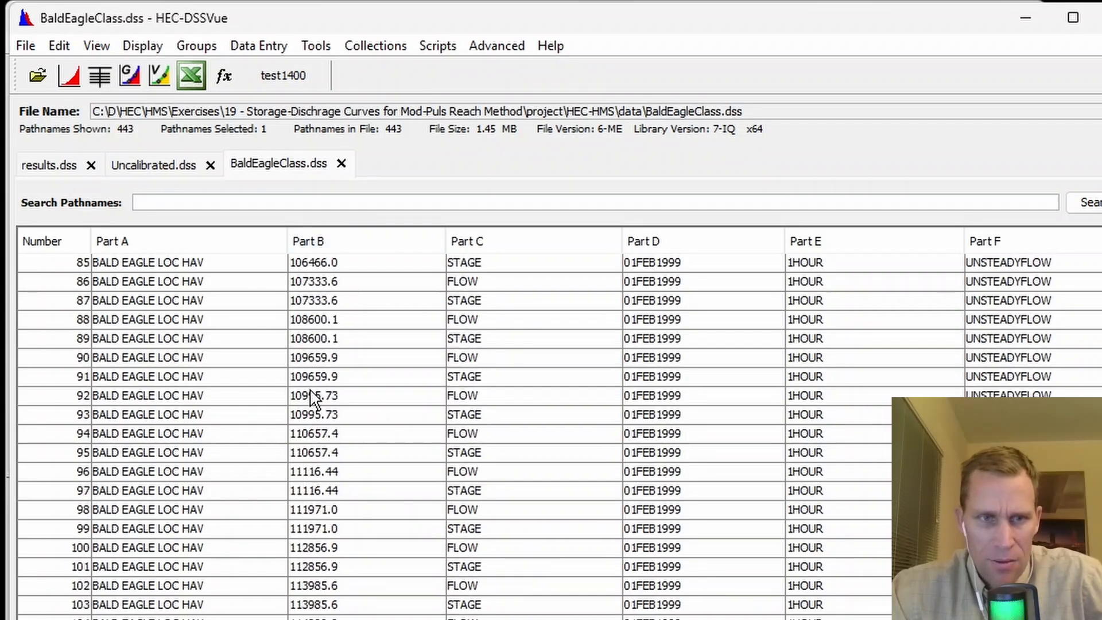
{"action": "scroll", "coordinate": [313, 397], "scroll_direction": "down", "scroll_amount": 20}
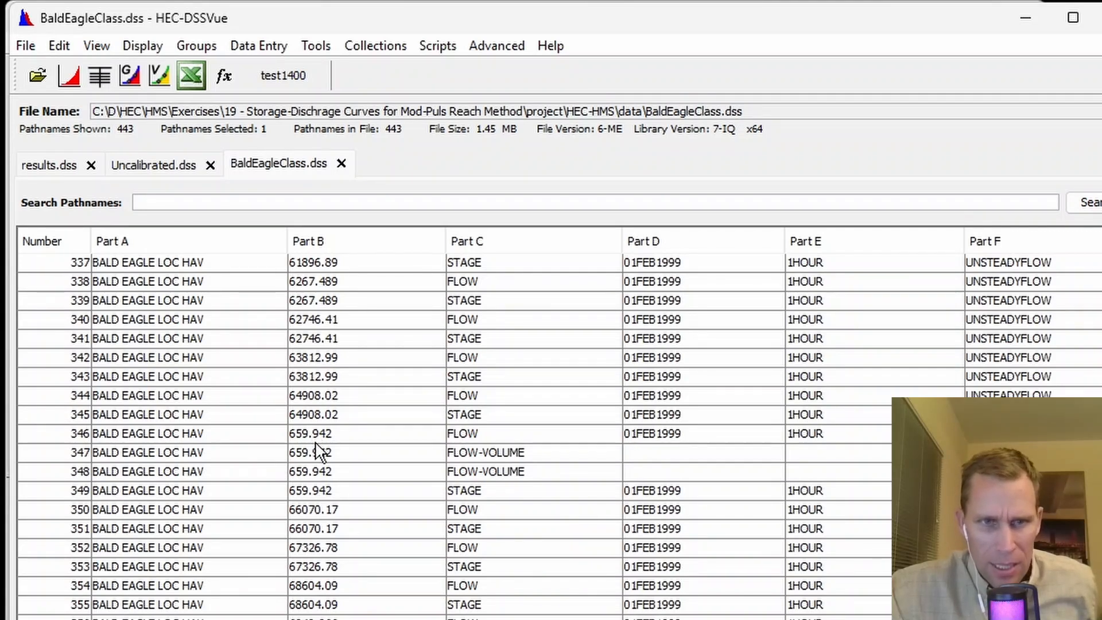
{"action": "left_click", "coordinate": [339, 432]}
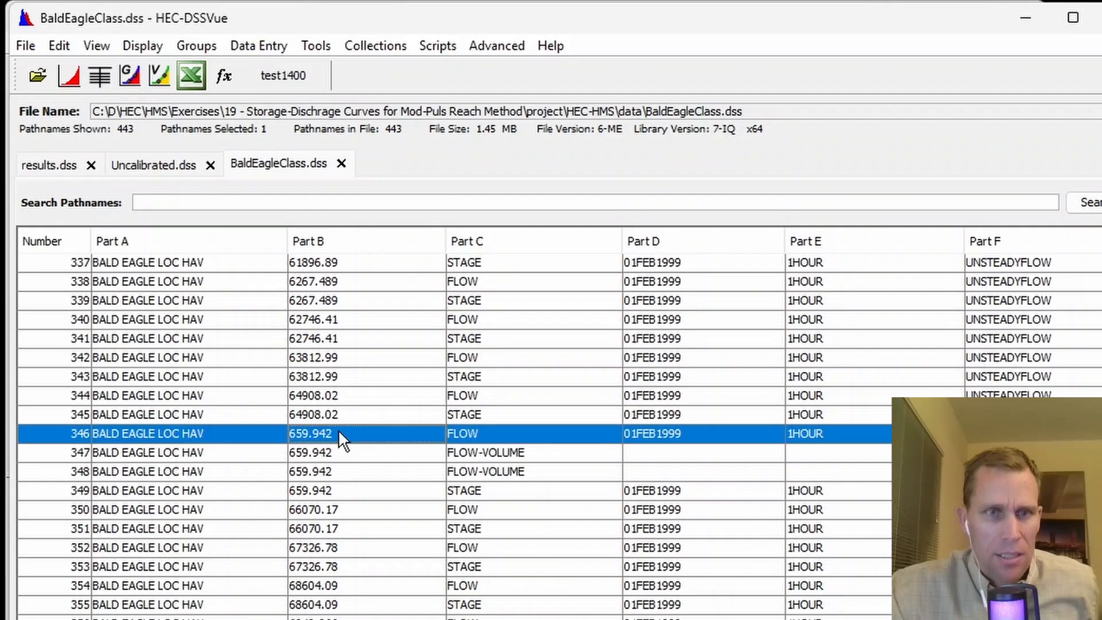
{"action": "left_click", "coordinate": [69, 75]}
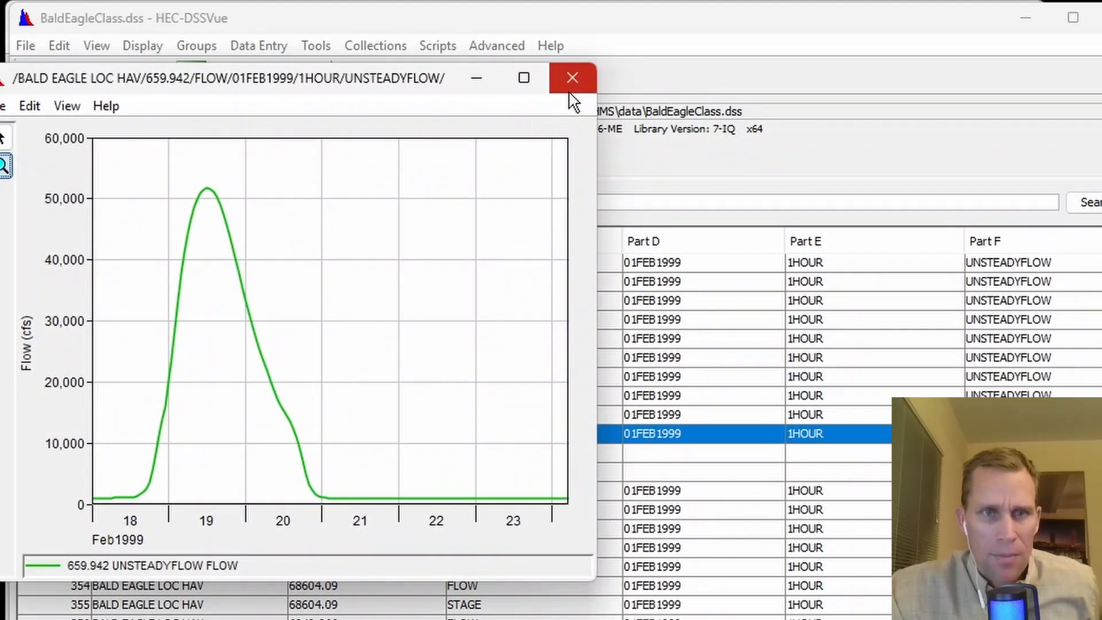
{"action": "left_click", "coordinate": [572, 77]}
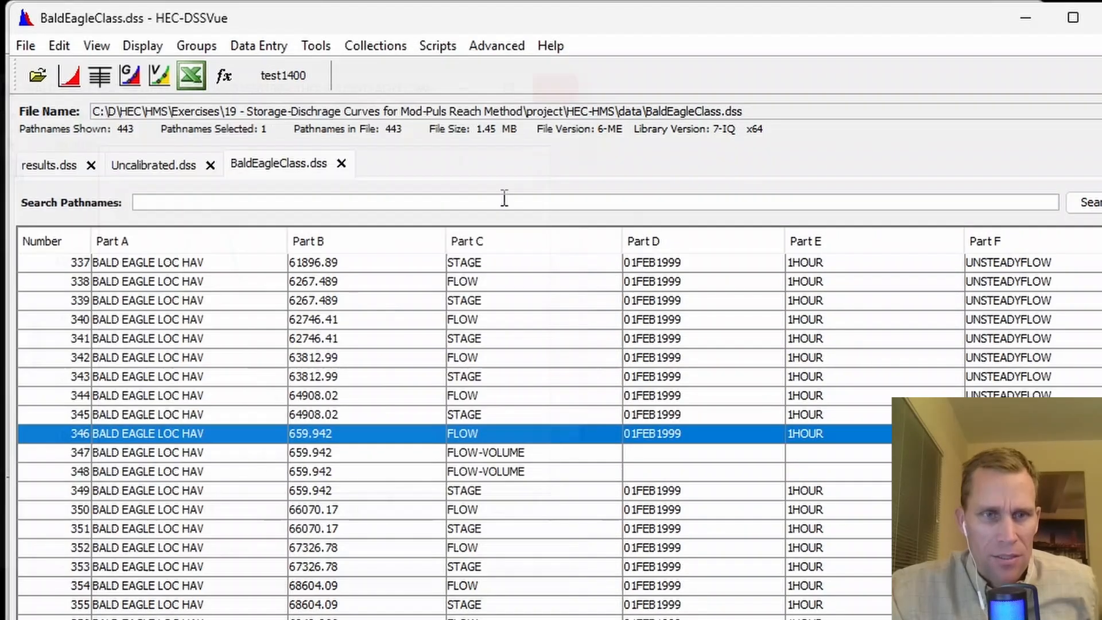
Copy the selected 659.942 FLOW record from BaldEagleClass.dss into results.dss in the data folder.
{"action": "left_click", "coordinate": [60, 46]}
{"action": "left_click", "coordinate": [126, 312]}
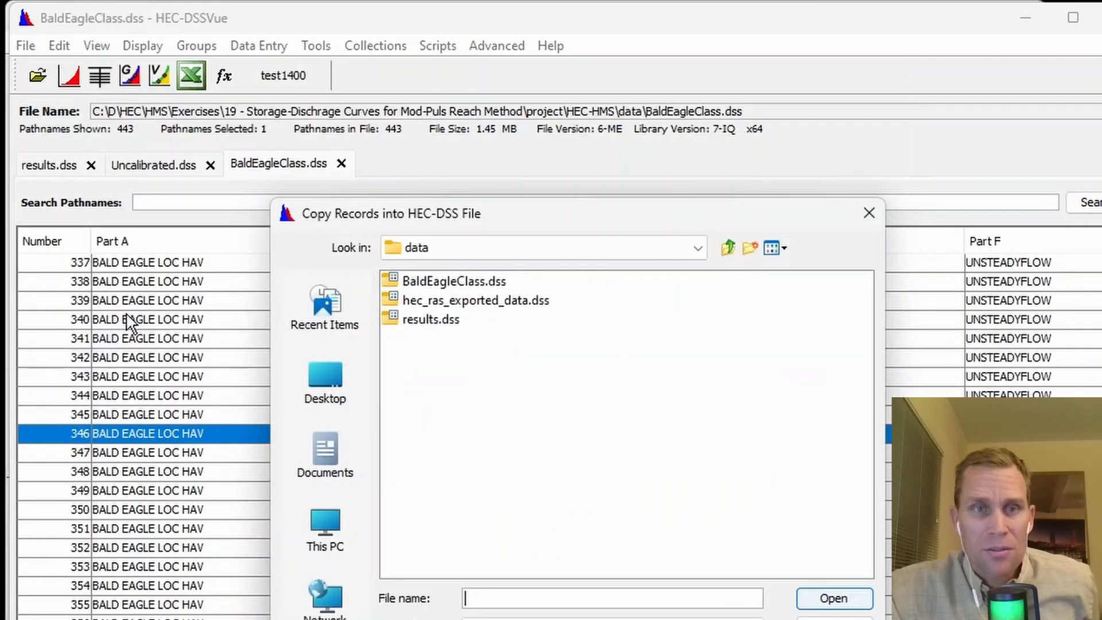
{"action": "left_click", "coordinate": [432, 318]}
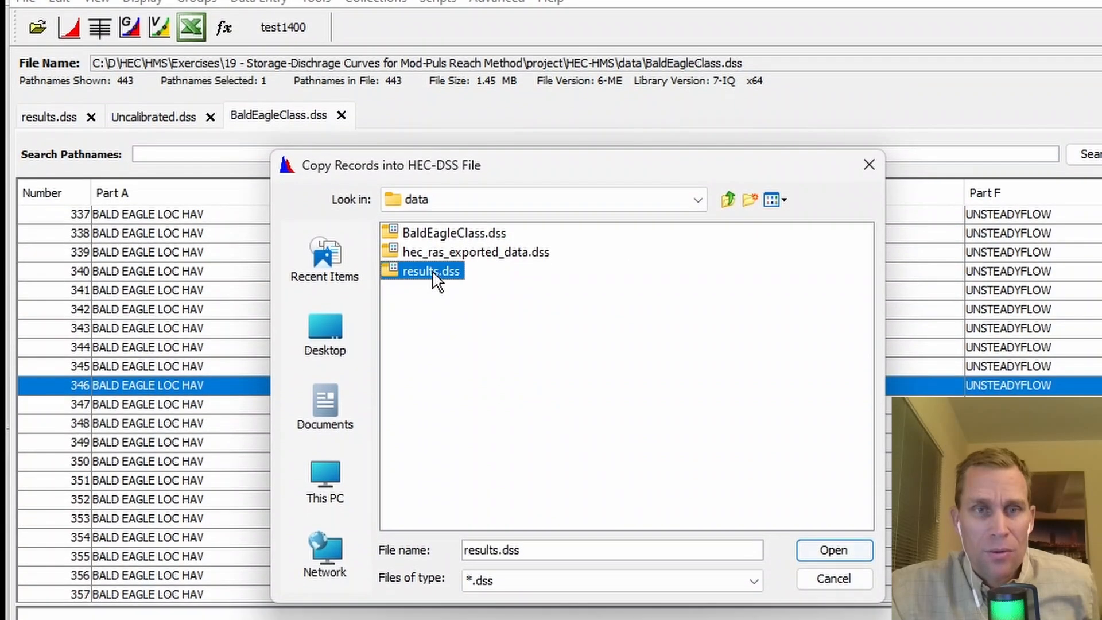
{"action": "left_click", "coordinate": [833, 554]}
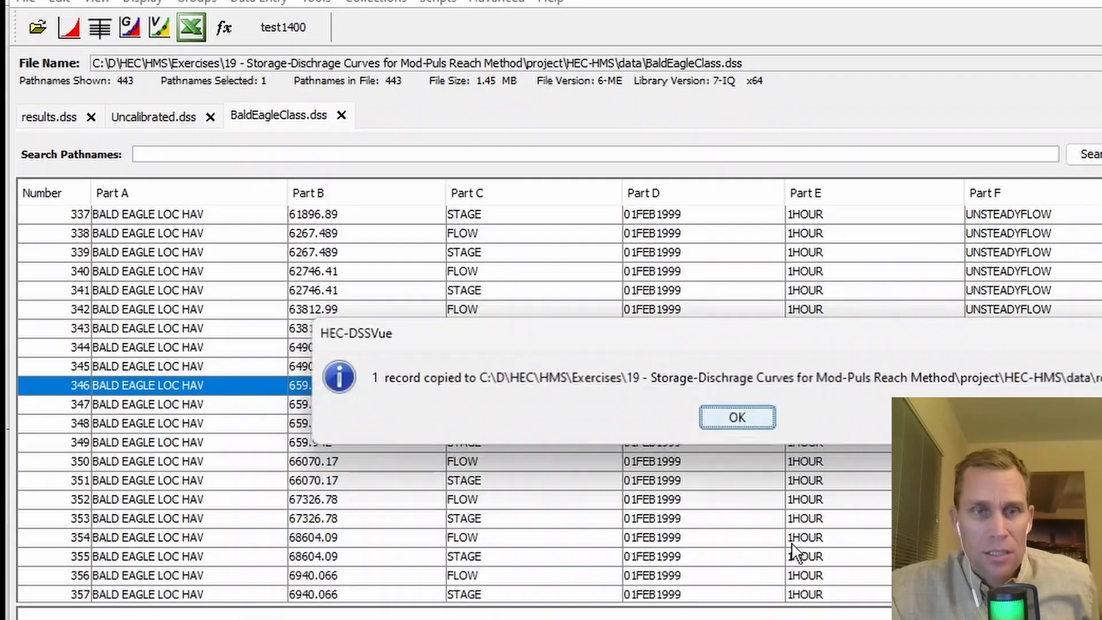
{"action": "left_click", "coordinate": [738, 417]}
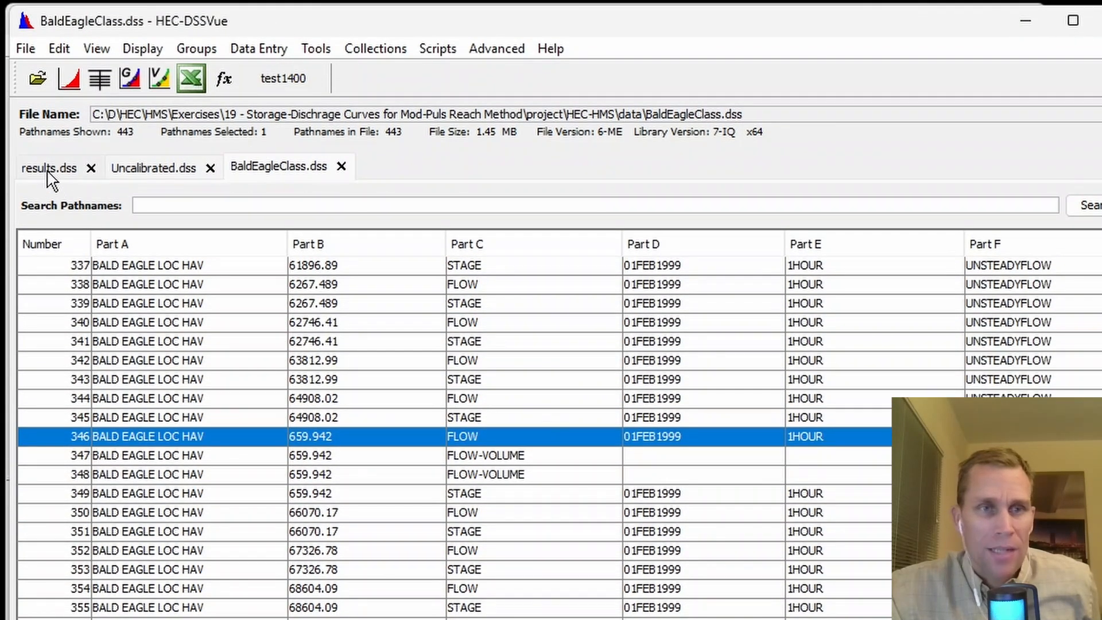
Refresh the results.dss catalog and plot the REACH-5 and 659.942 FLOW records together.
{"action": "left_click", "coordinate": [52, 172]}
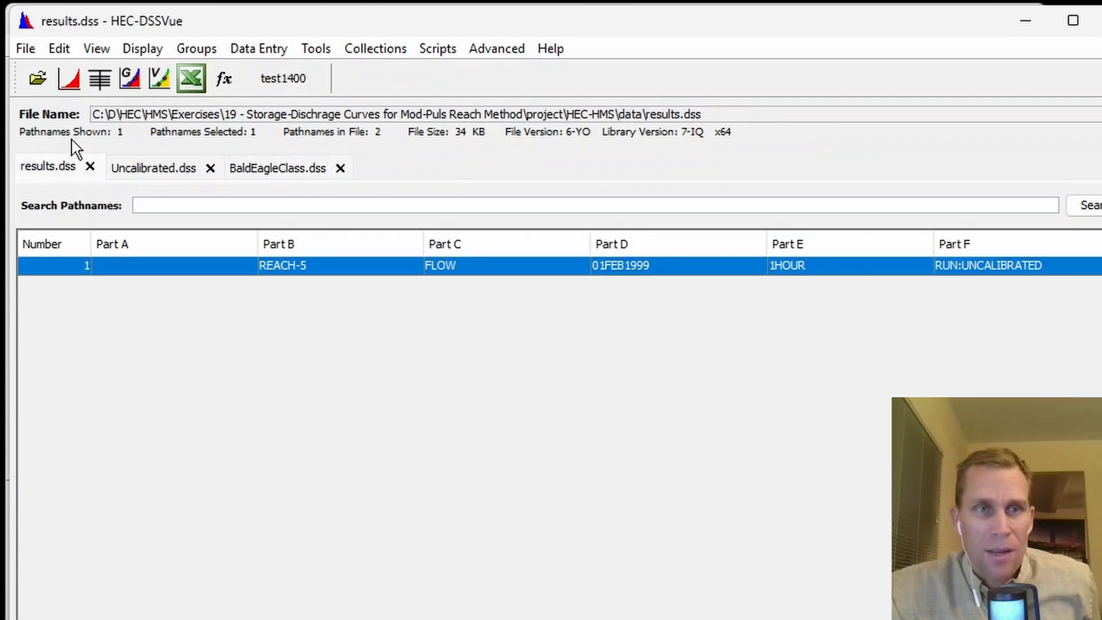
{"action": "left_click", "coordinate": [96, 49]}
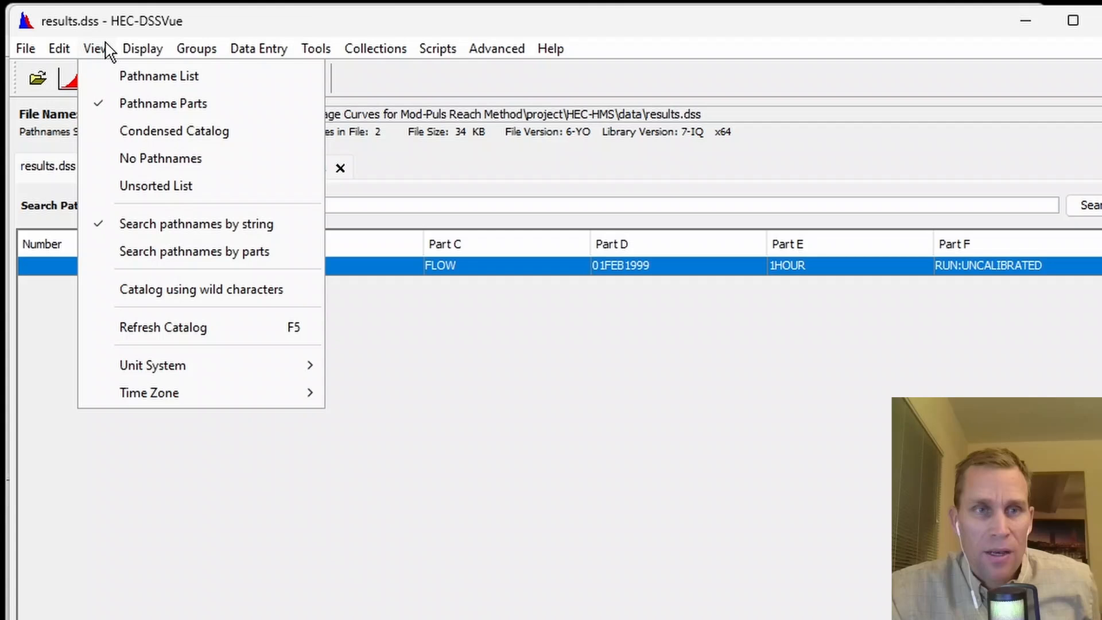
{"action": "left_click", "coordinate": [153, 328]}
{"action": "left_click", "coordinate": [247, 265]}
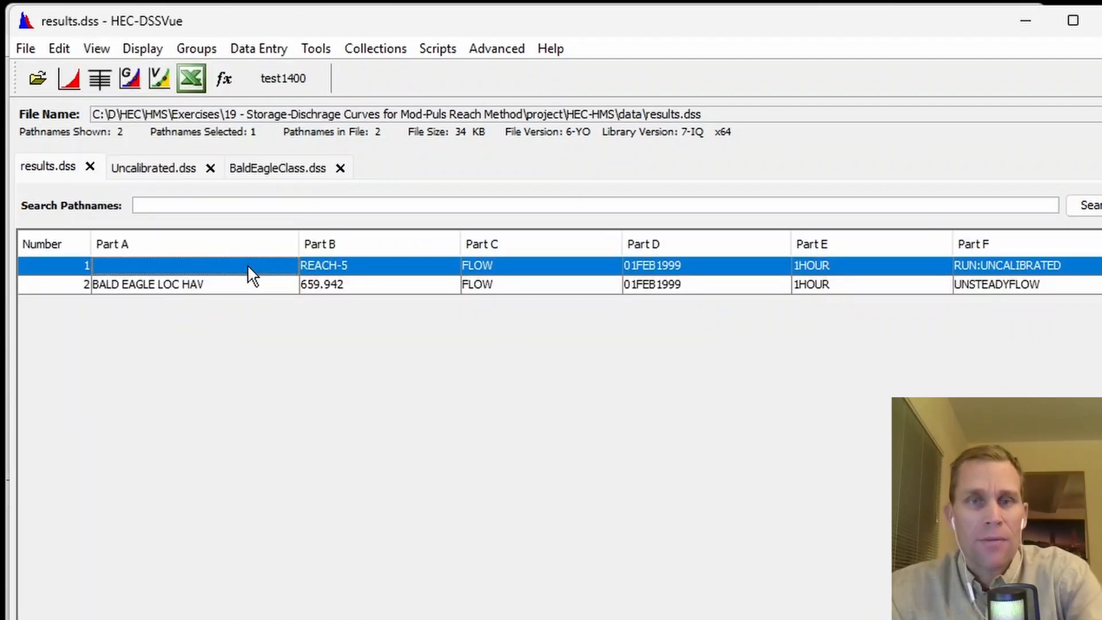
{"action": "left_click", "coordinate": [256, 285], "text": "ctrl"}
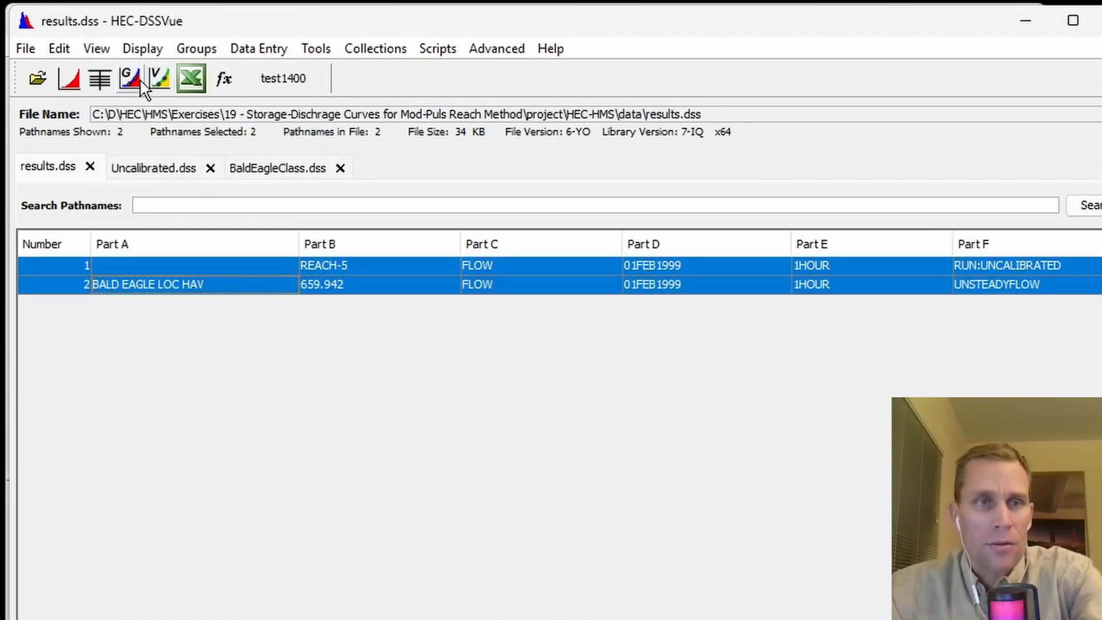
{"action": "left_click", "coordinate": [70, 79]}
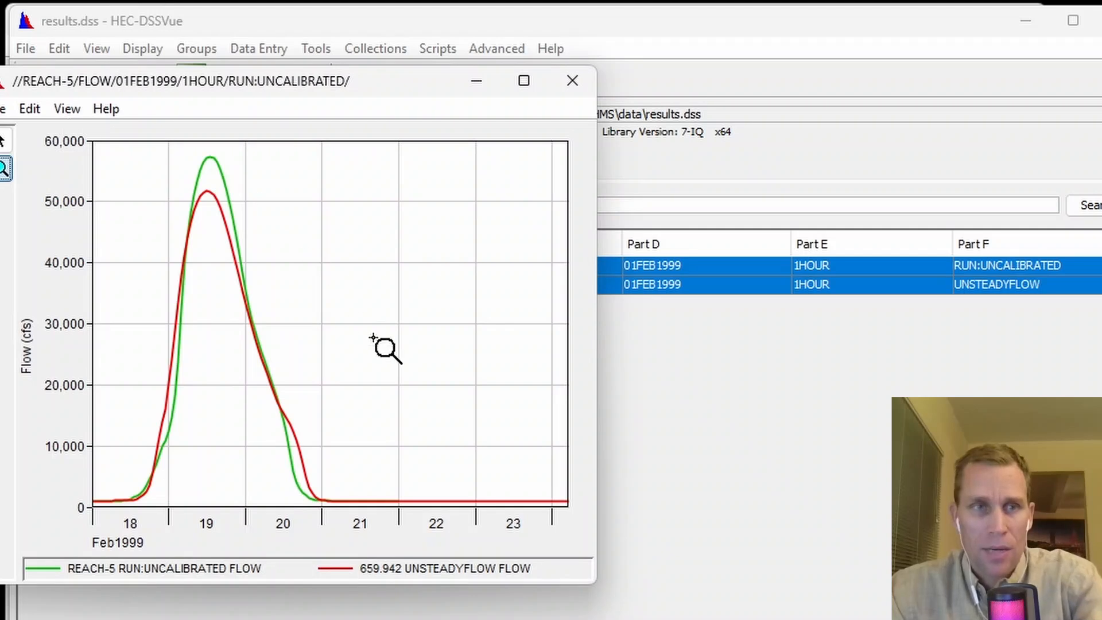
Enlarge the comparison plot, zoom in on both hydrograph peaks around 19Feb1999, and highlight the 659.942 UNSTEADYFLOW curve.
{"action": "left_click_drag", "start_coordinate": [595, 583], "coordinate": [921, 619]}
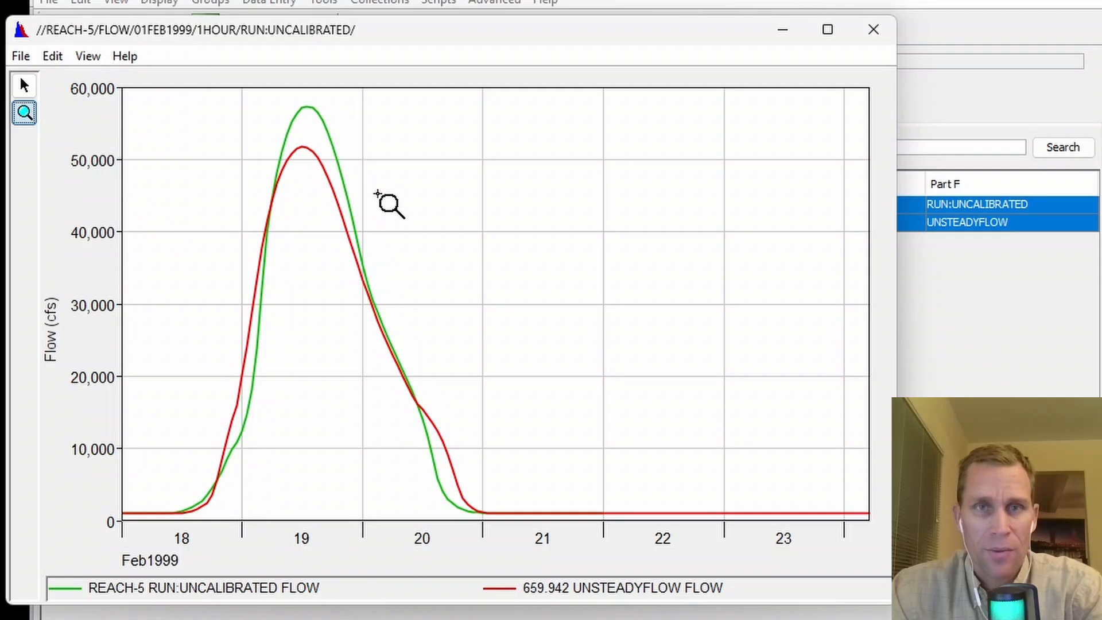
{"action": "left_click_drag", "start_coordinate": [369, 189], "coordinate": [237, 92]}
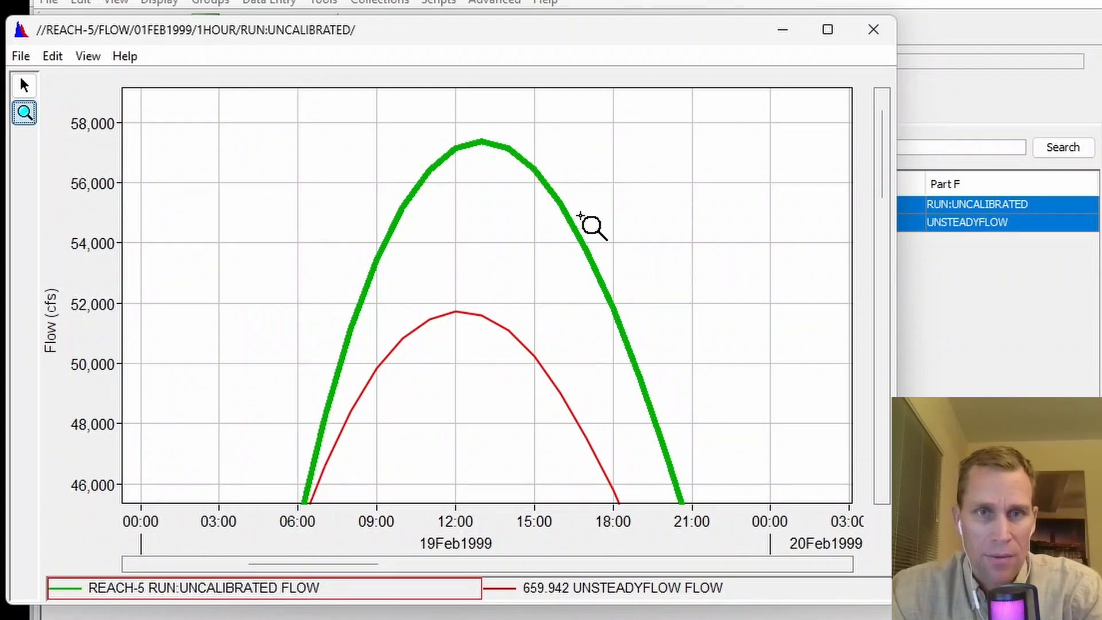
{"action": "left_click", "coordinate": [649, 594]}
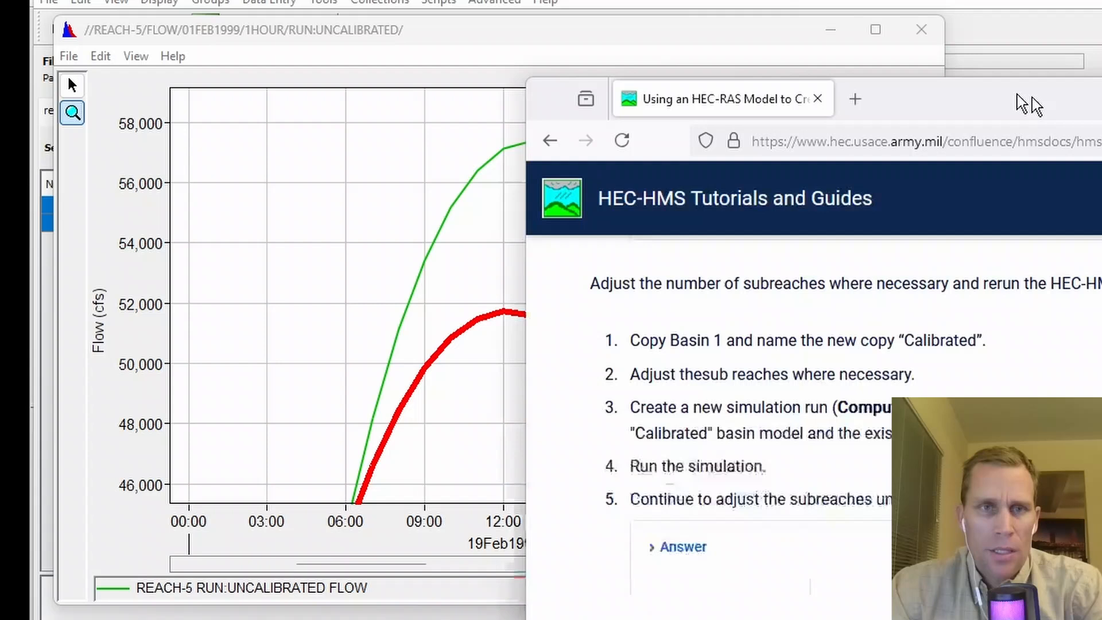
Bring the HEC-HMS tutorial page into view, read the instructions for the Calibrated basin copy, and move the page aside.
{"action": "left_click_drag", "start_coordinate": [1022, 96], "coordinate": [553, 0]}
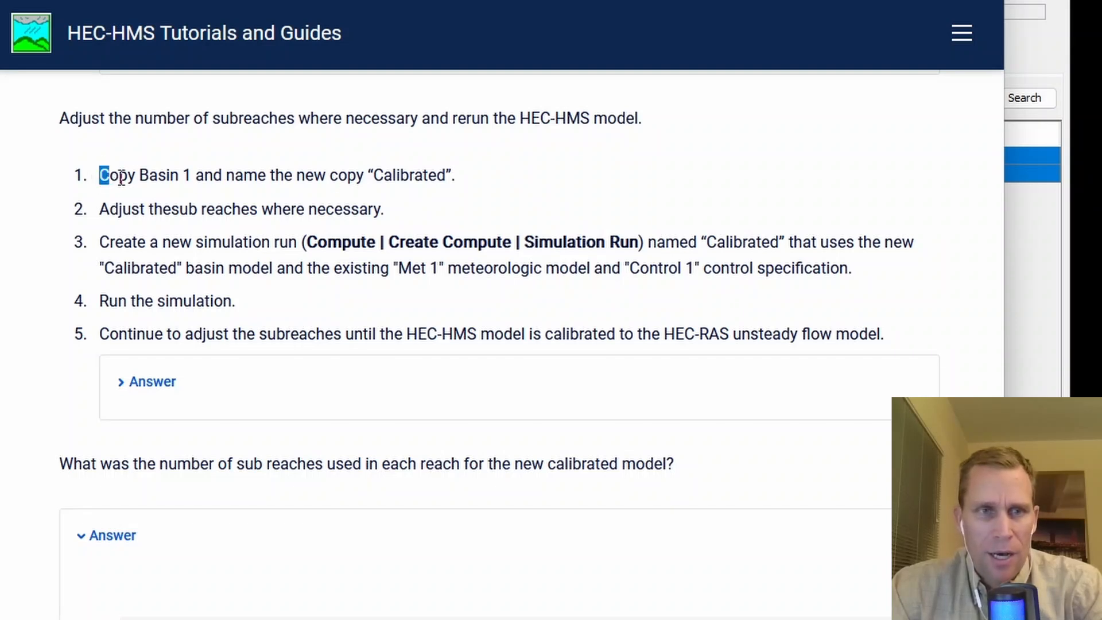
{"action": "left_click_drag", "start_coordinate": [99, 175], "coordinate": [439, 171]}
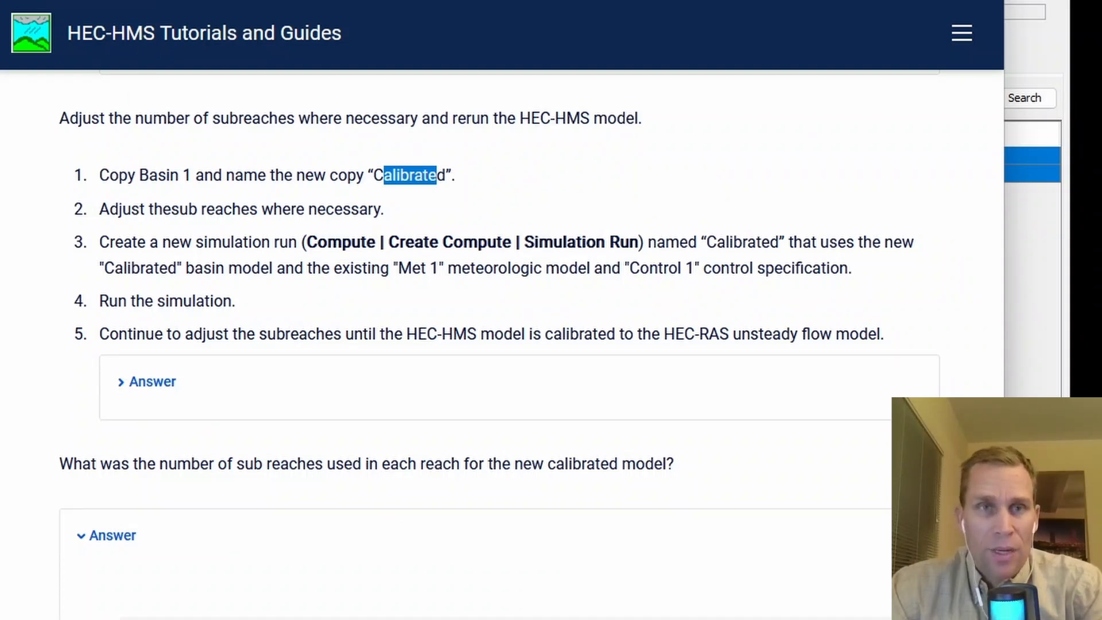
{"action": "left_click_drag", "start_coordinate": [457, 1], "coordinate": [1100, 86]}
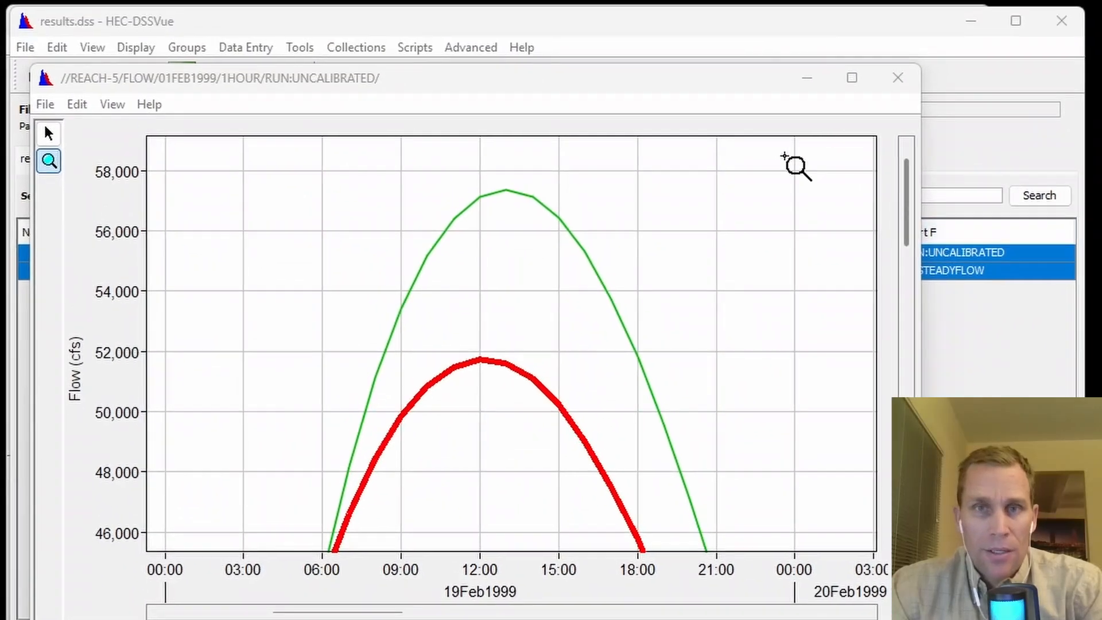
Close the comparison plot, return to HEC-HMS, and copy the Uncalibrated Routing basin model under the name Calibrated.
{"action": "left_click", "coordinate": [898, 77]}
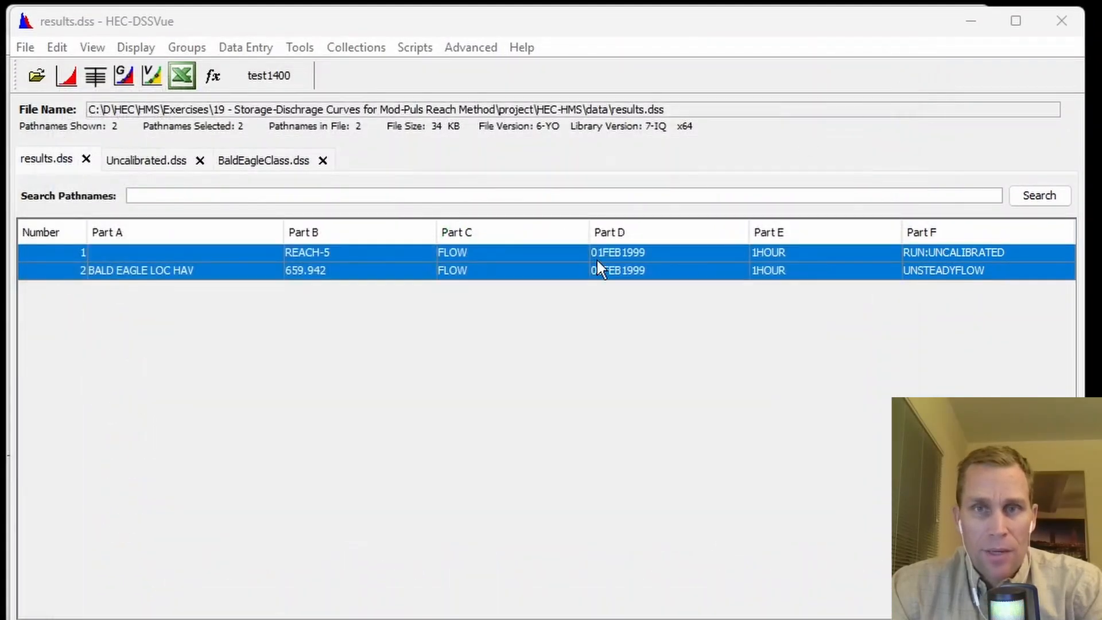
{"action": "left_click", "coordinate": [971, 24]}
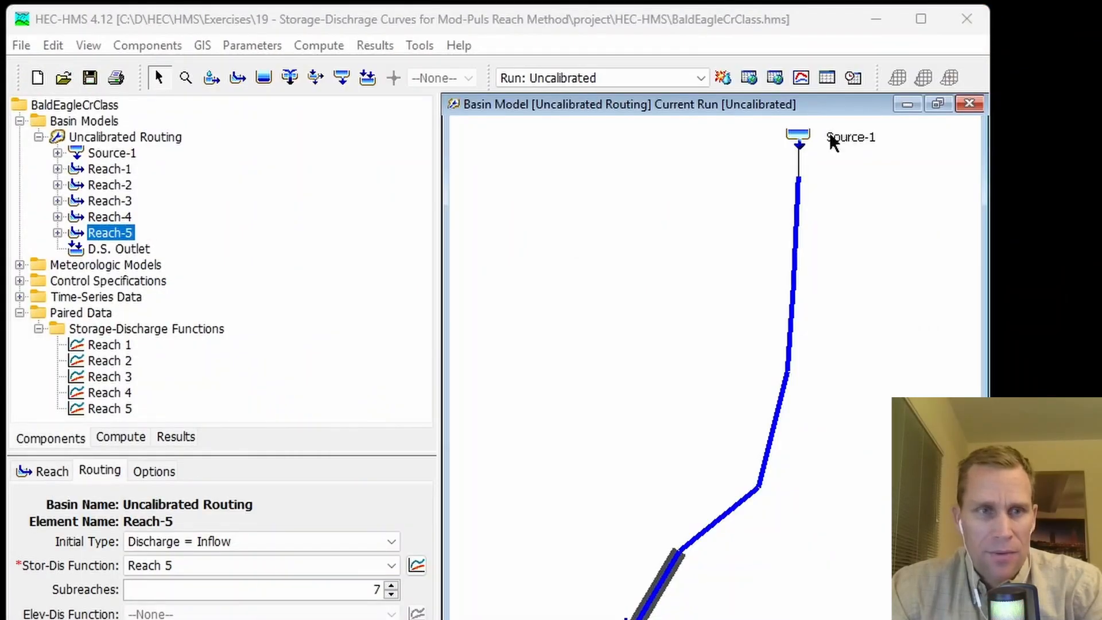
{"action": "left_click", "coordinate": [102, 140]}
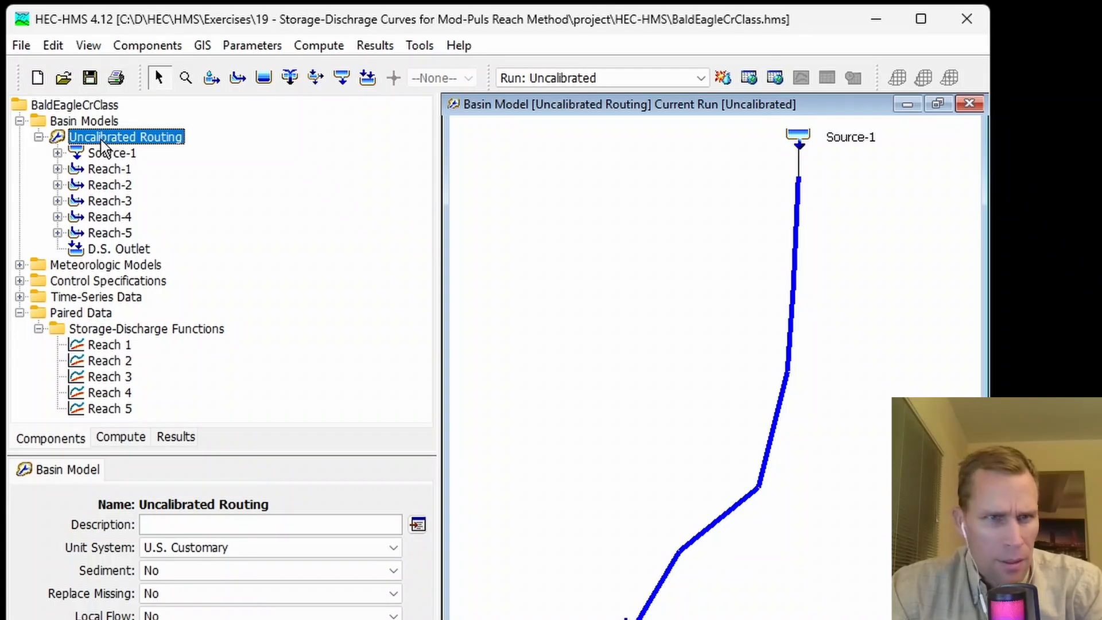
{"action": "left_click", "coordinate": [117, 138]}
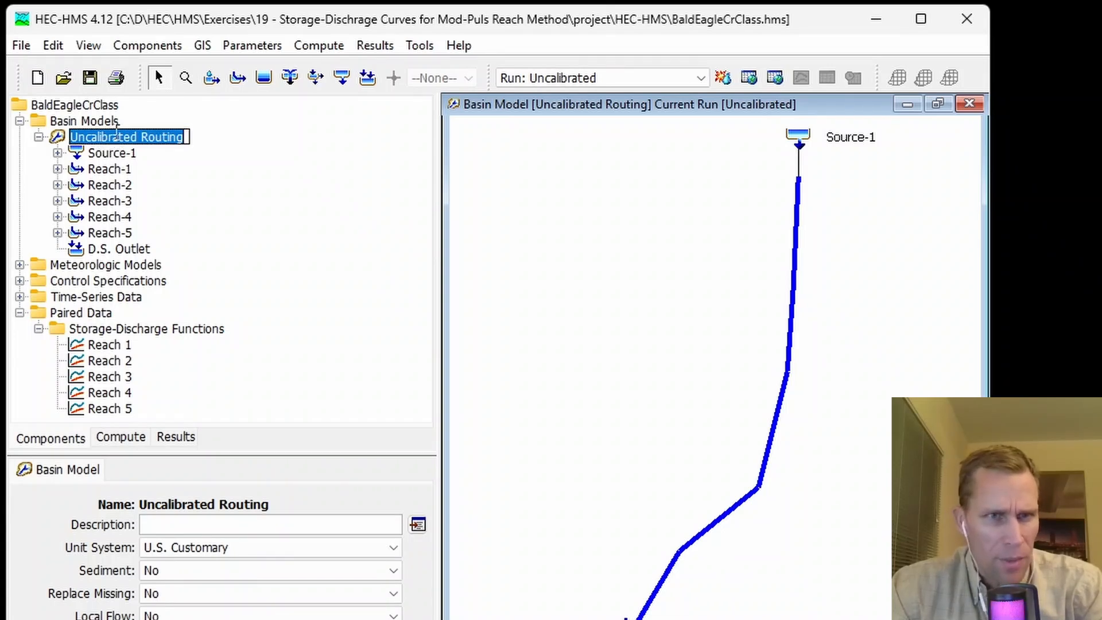
{"action": "left_click", "coordinate": [102, 122]}
{"action": "right_click", "coordinate": [115, 137]}
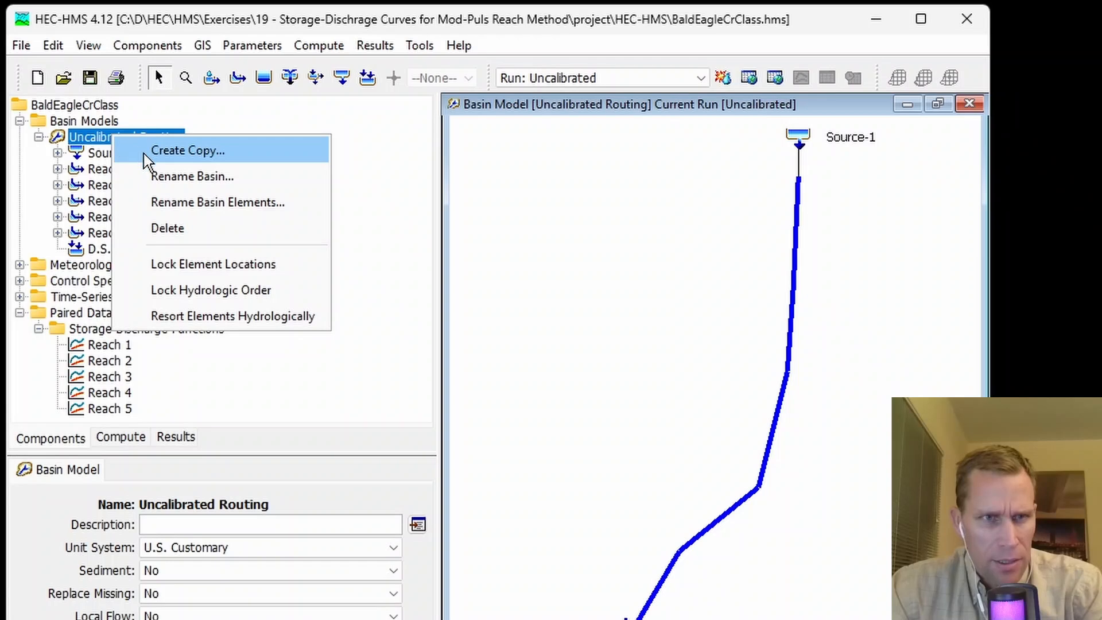
{"action": "left_click", "coordinate": [159, 154]}
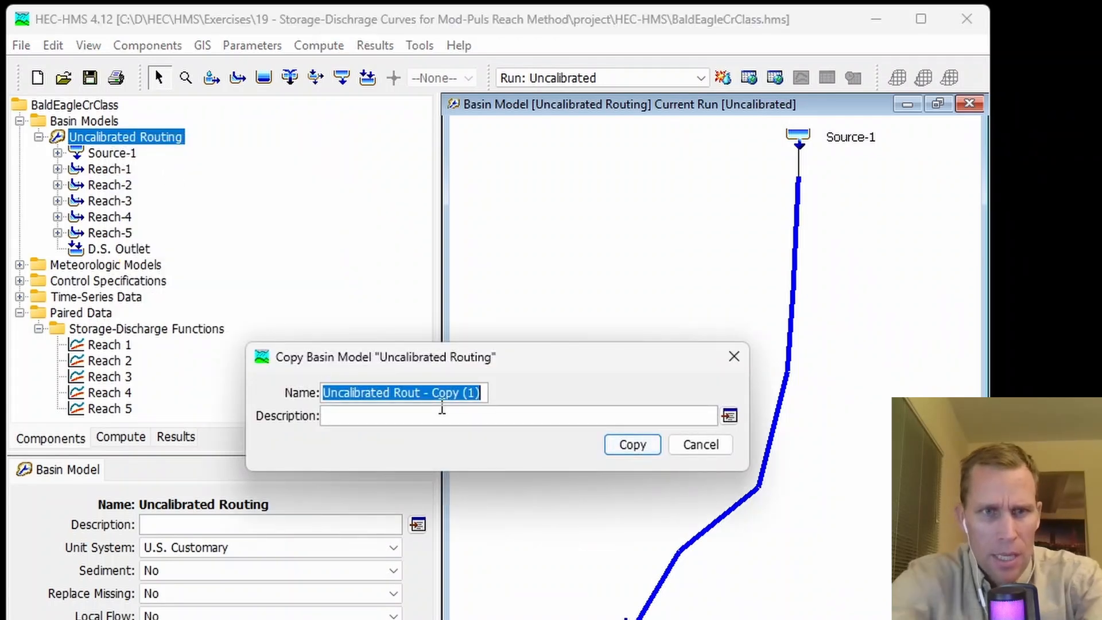
{"action": "type", "text": "Calibrated"}
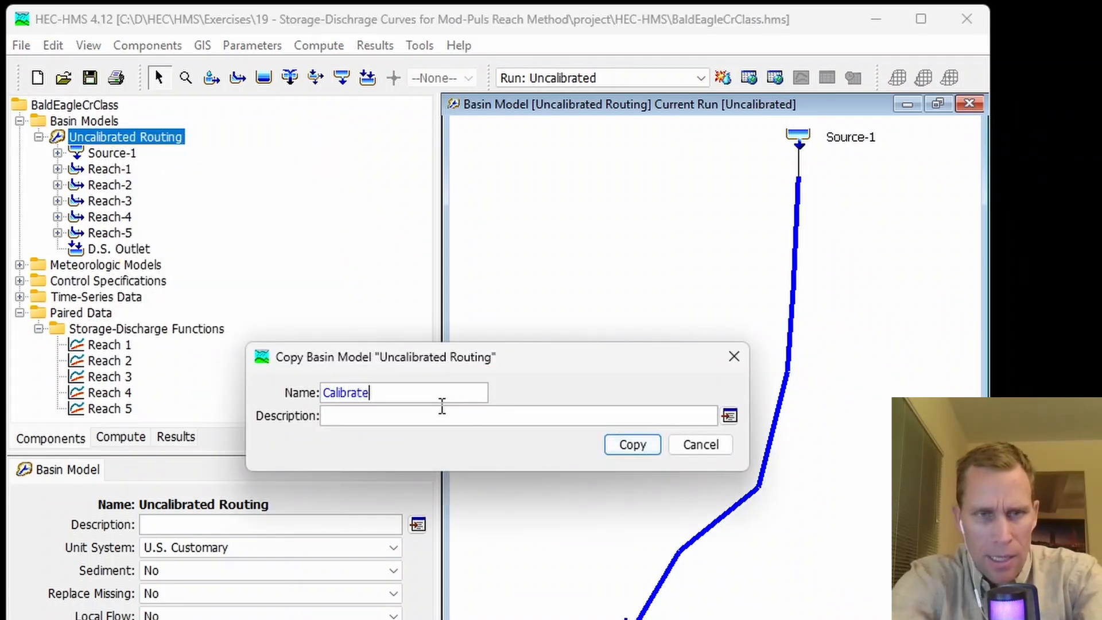
{"action": "left_click", "coordinate": [637, 453]}
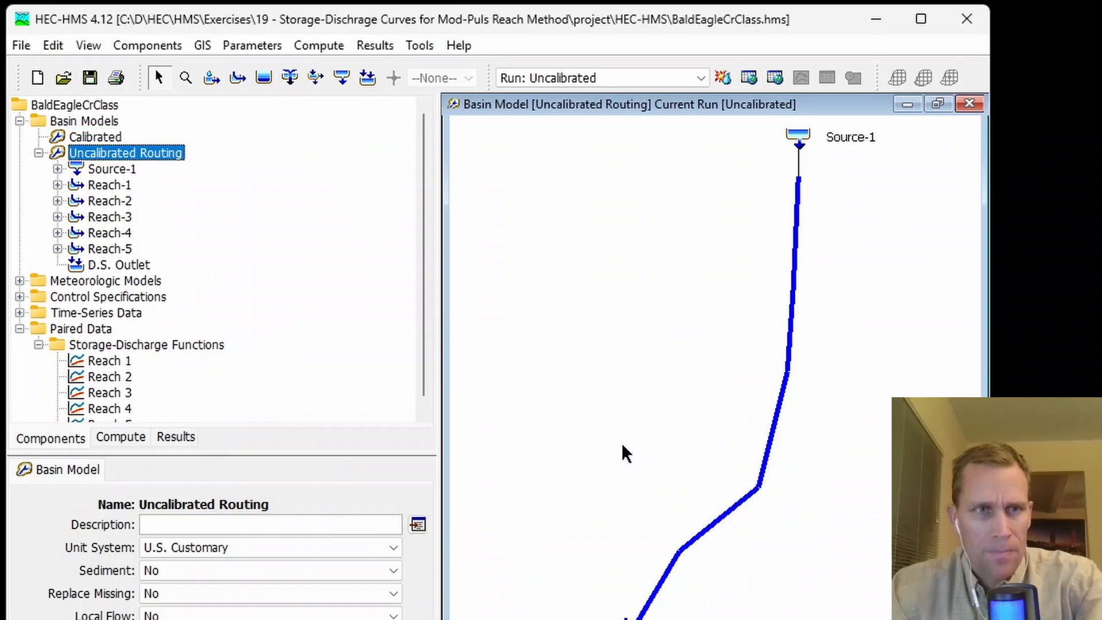
Open the Calibrated basin model and set the Reach-5 routing to 3 subreaches.
{"action": "left_click", "coordinate": [38, 153]}
{"action": "double_click", "coordinate": [96, 140]}
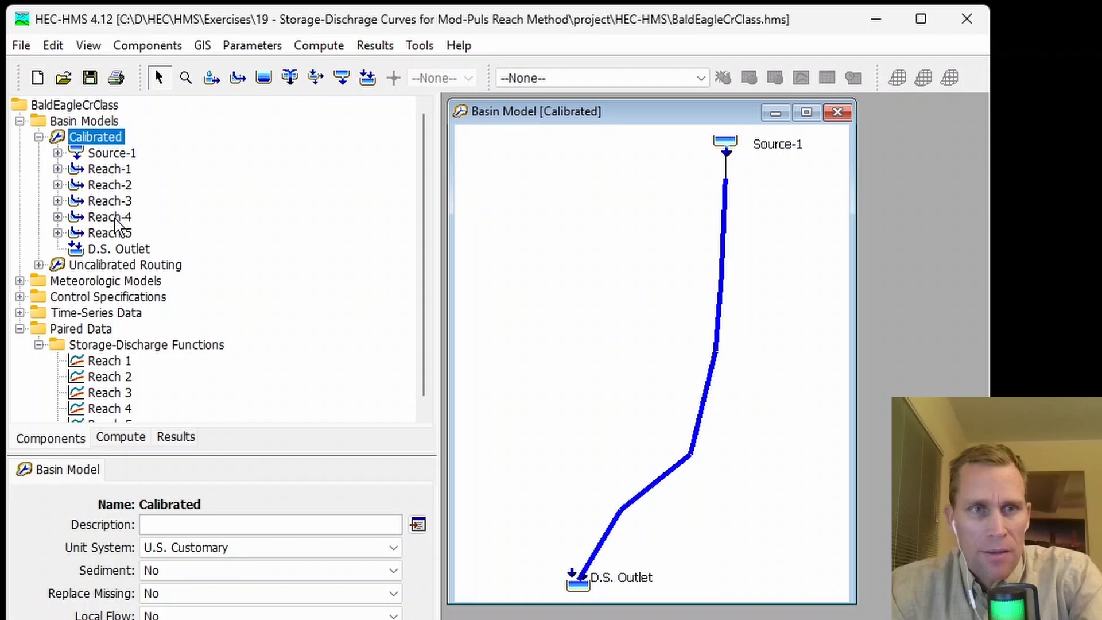
{"action": "left_click", "coordinate": [110, 233]}
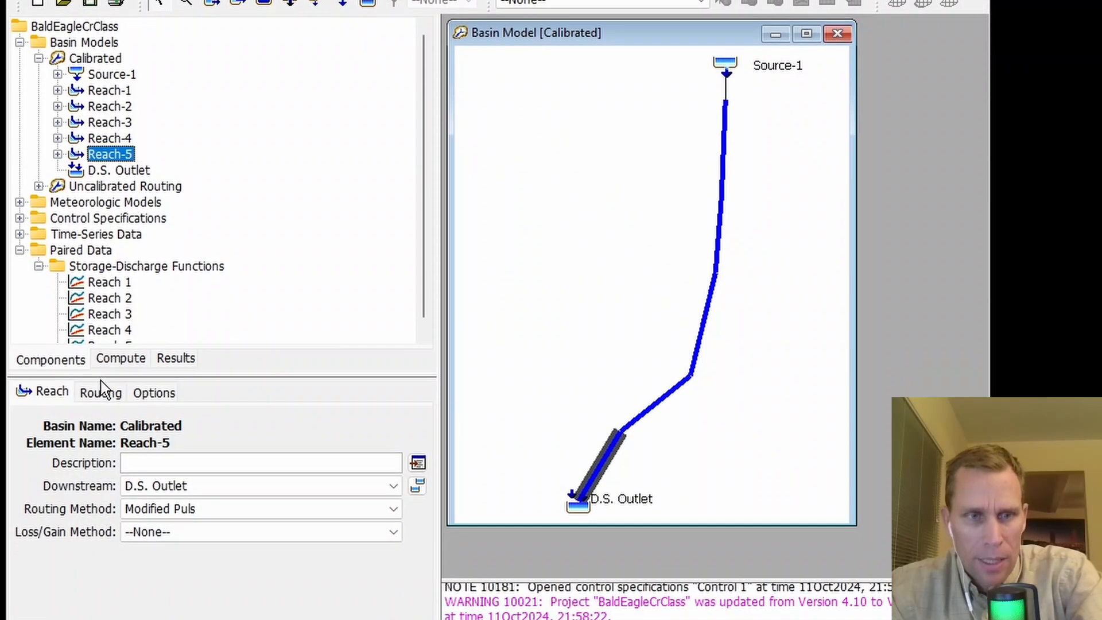
{"action": "left_click", "coordinate": [103, 393]}
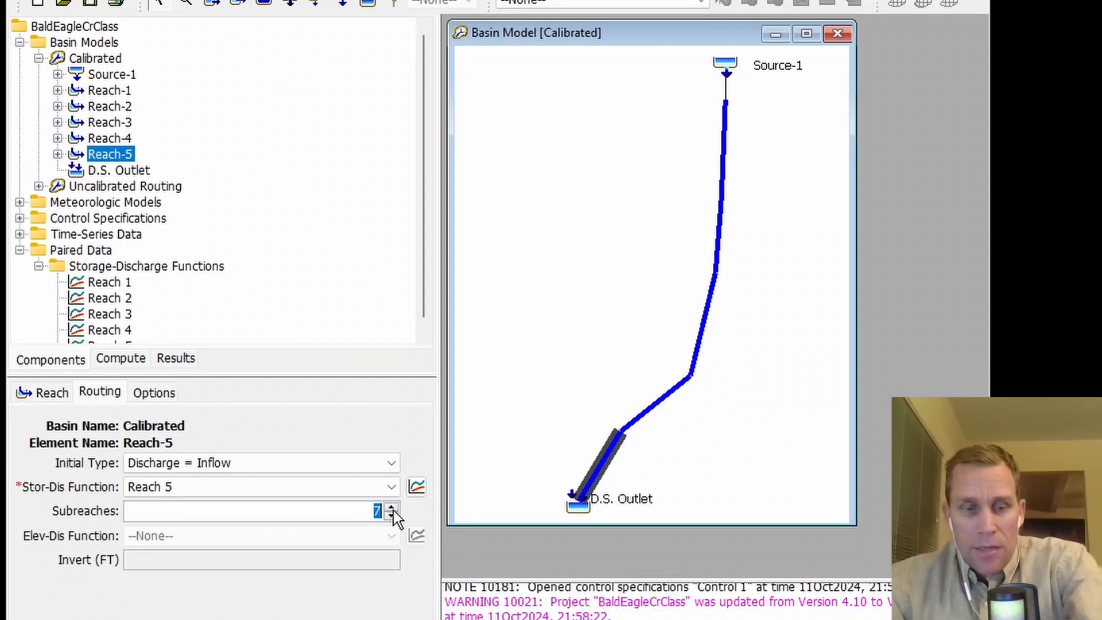
{"action": "type", "text": "3"}
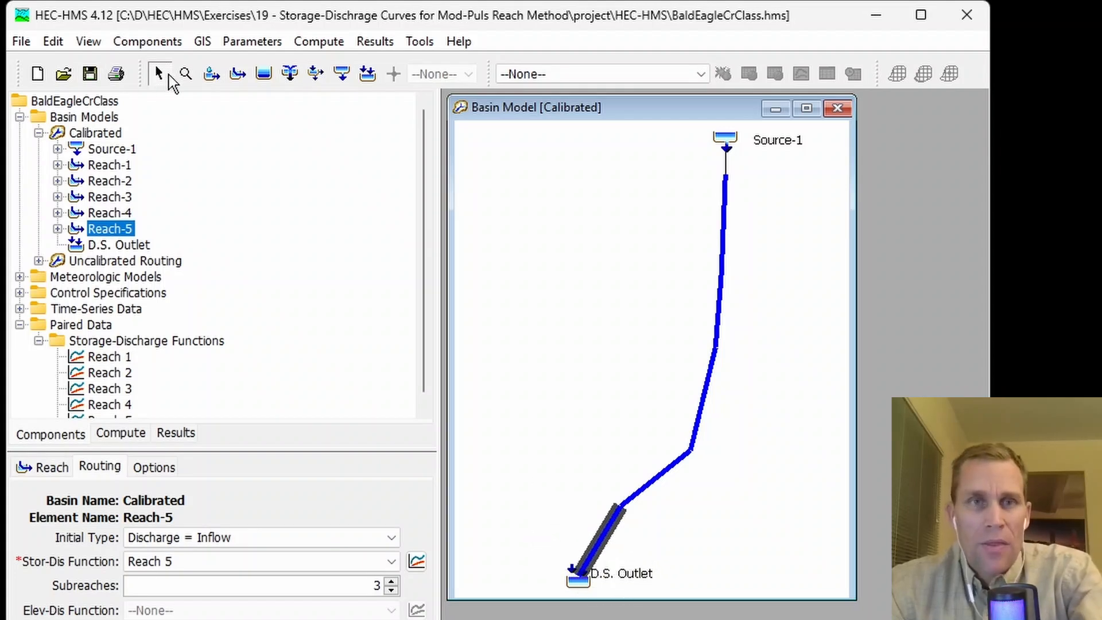
Create a simulation run named Calibrated using the Calibrated basin model, meteorologic model Met 1, and control specifications Control 1.
{"action": "left_click", "coordinate": [325, 43]}
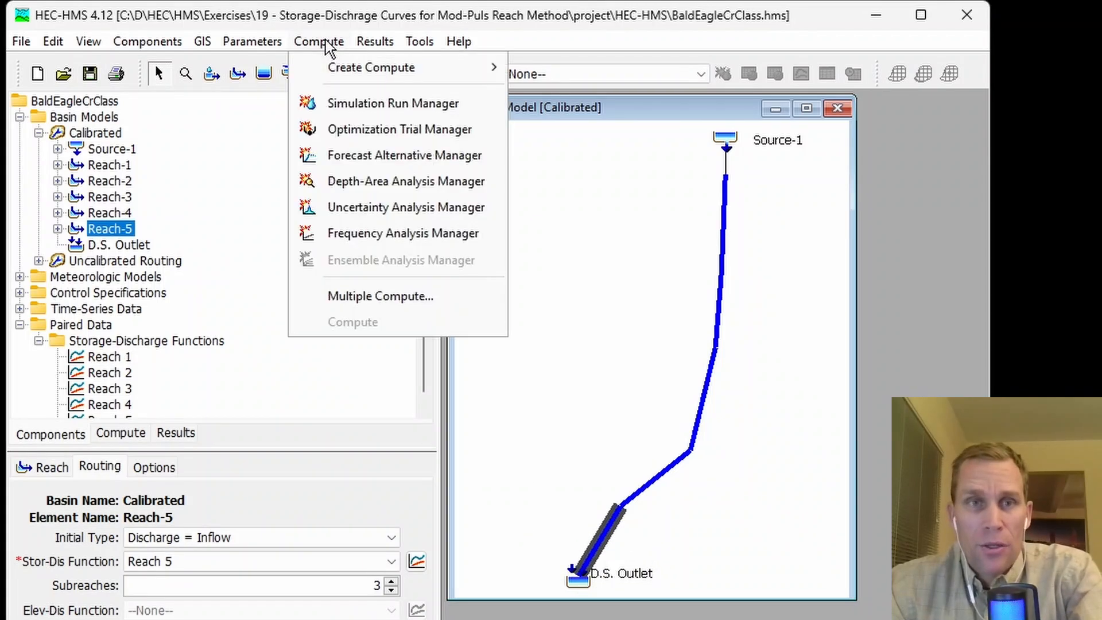
{"action": "left_click", "coordinate": [354, 107]}
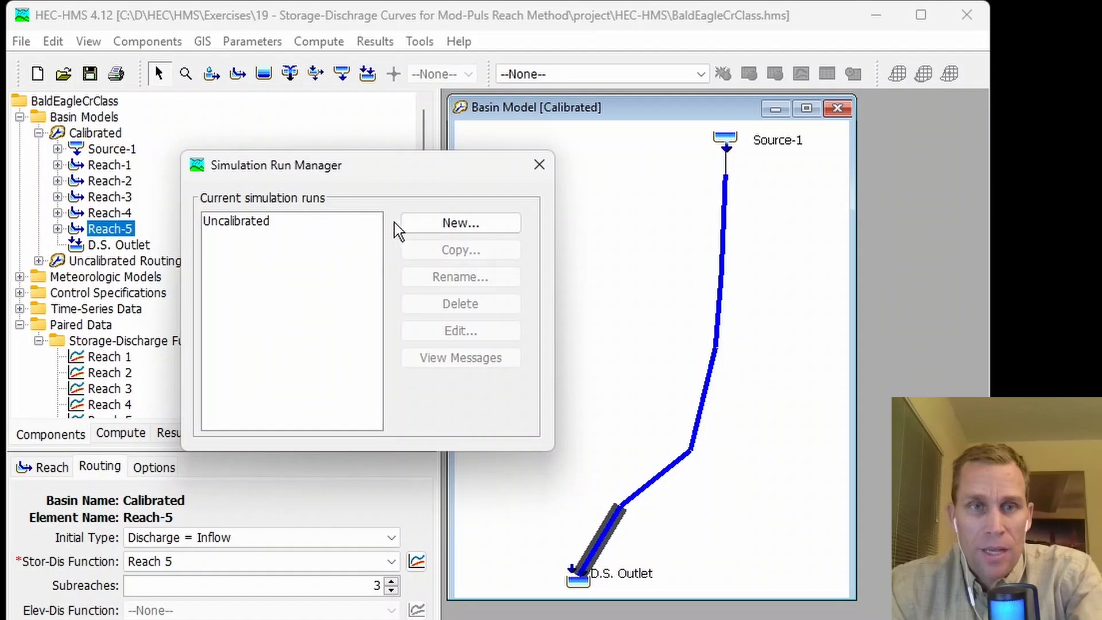
{"action": "left_click", "coordinate": [428, 225]}
{"action": "left_click_drag", "start_coordinate": [494, 353], "coordinate": [371, 342]}
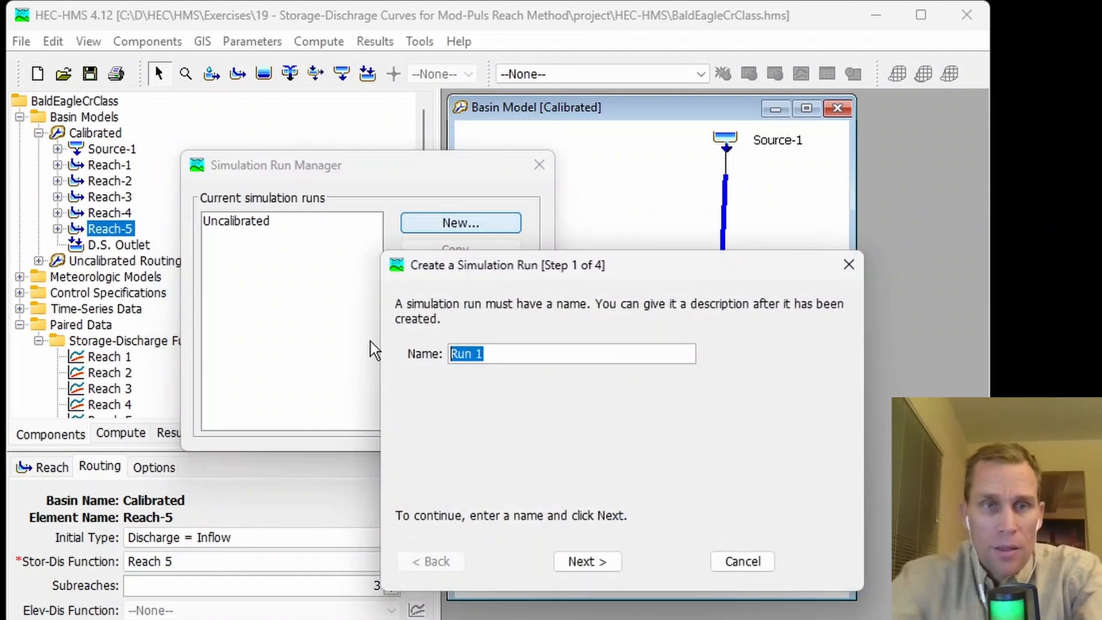
{"action": "type", "text": "Calibr"}
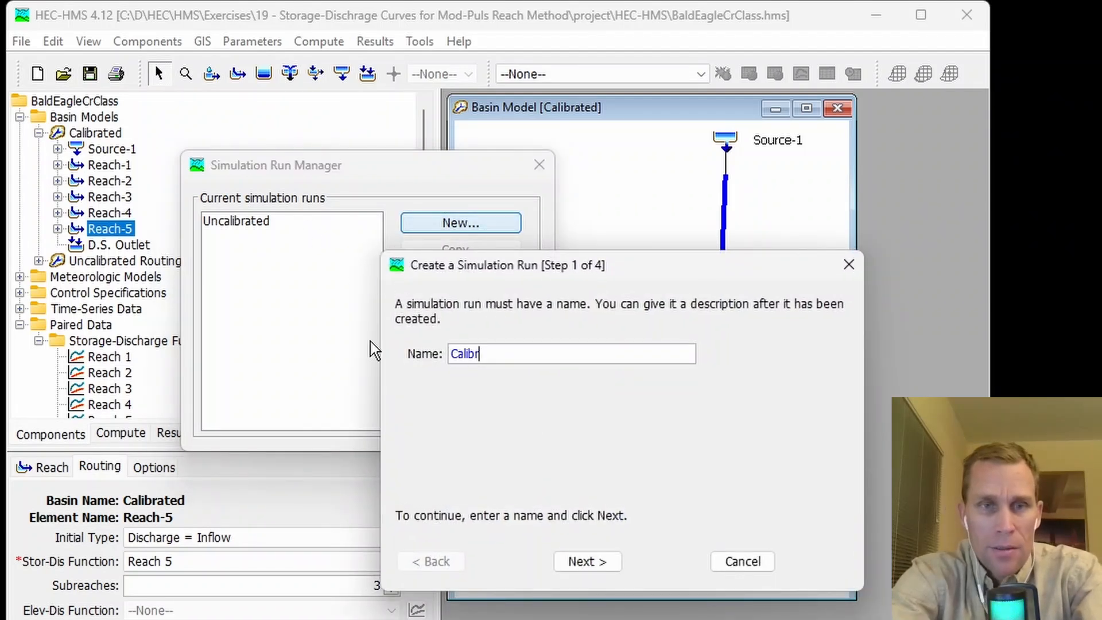
{"action": "type", "text": "ated"}
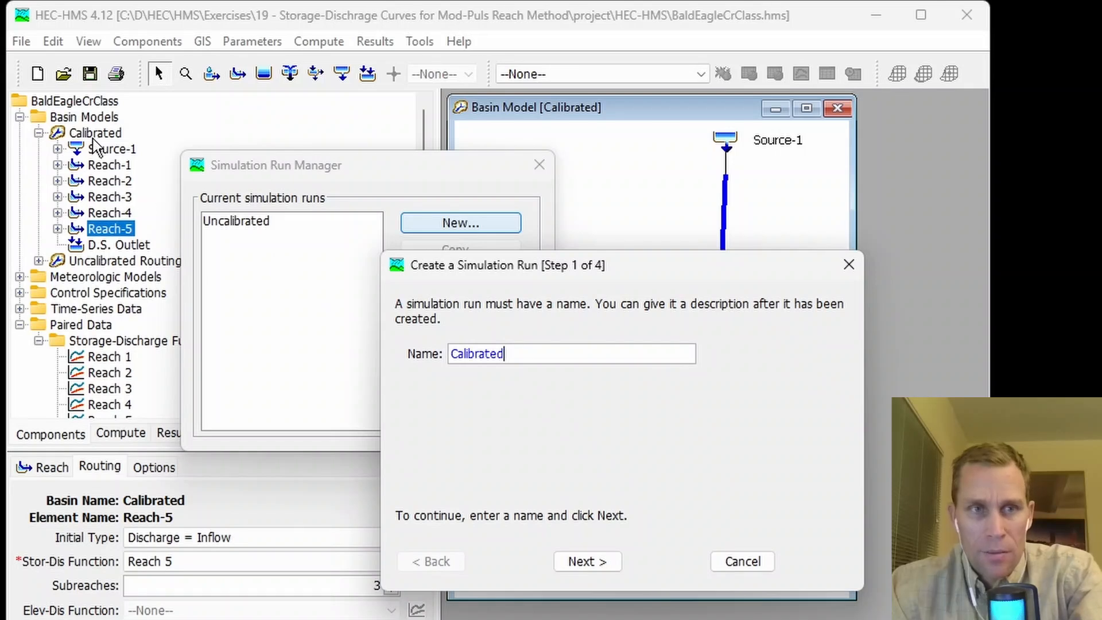
{"action": "left_click", "coordinate": [590, 564]}
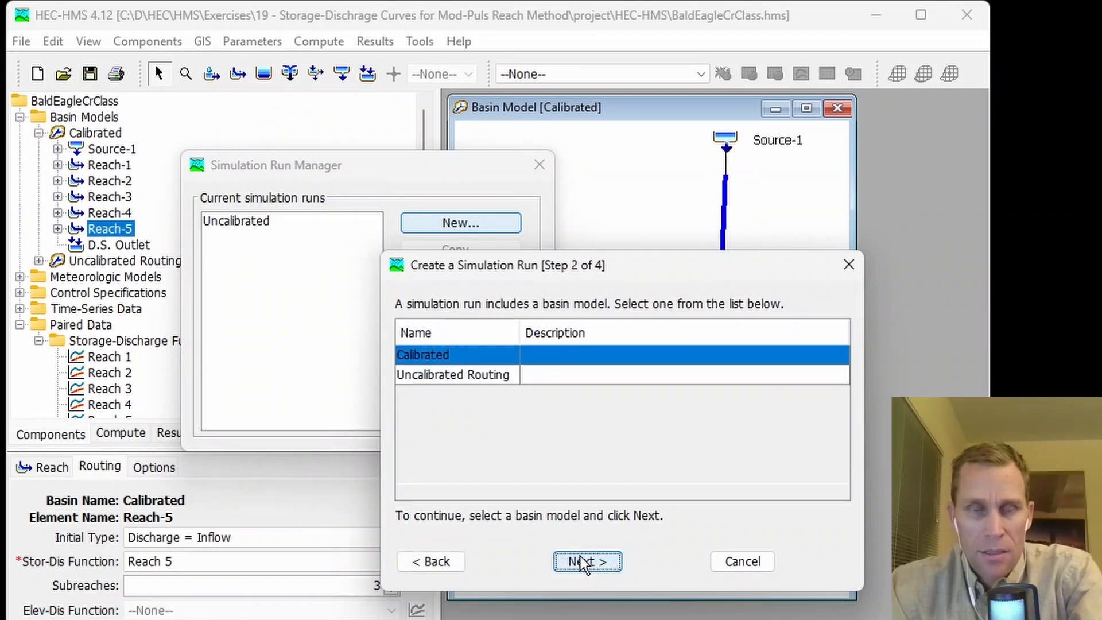
{"action": "left_click", "coordinate": [516, 354]}
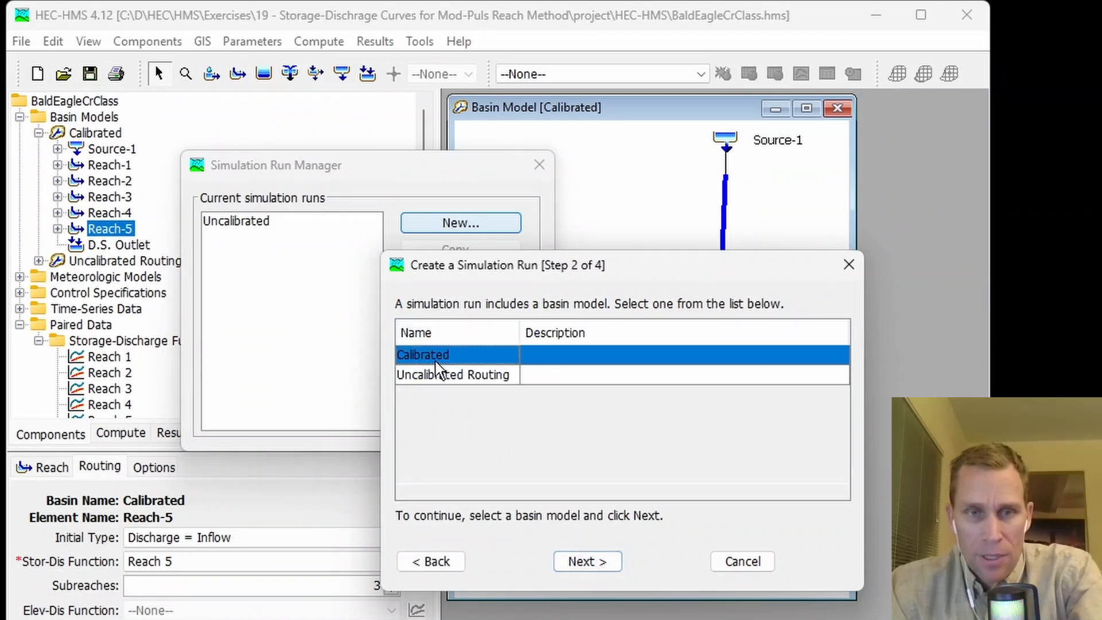
{"action": "left_click", "coordinate": [588, 560]}
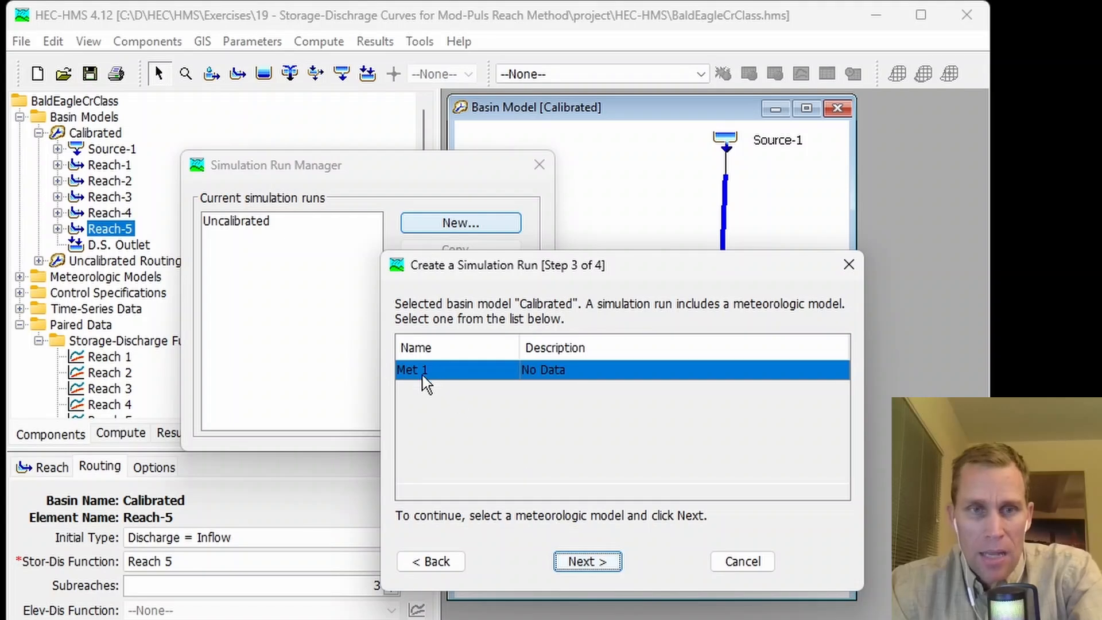
{"action": "left_click", "coordinate": [592, 562]}
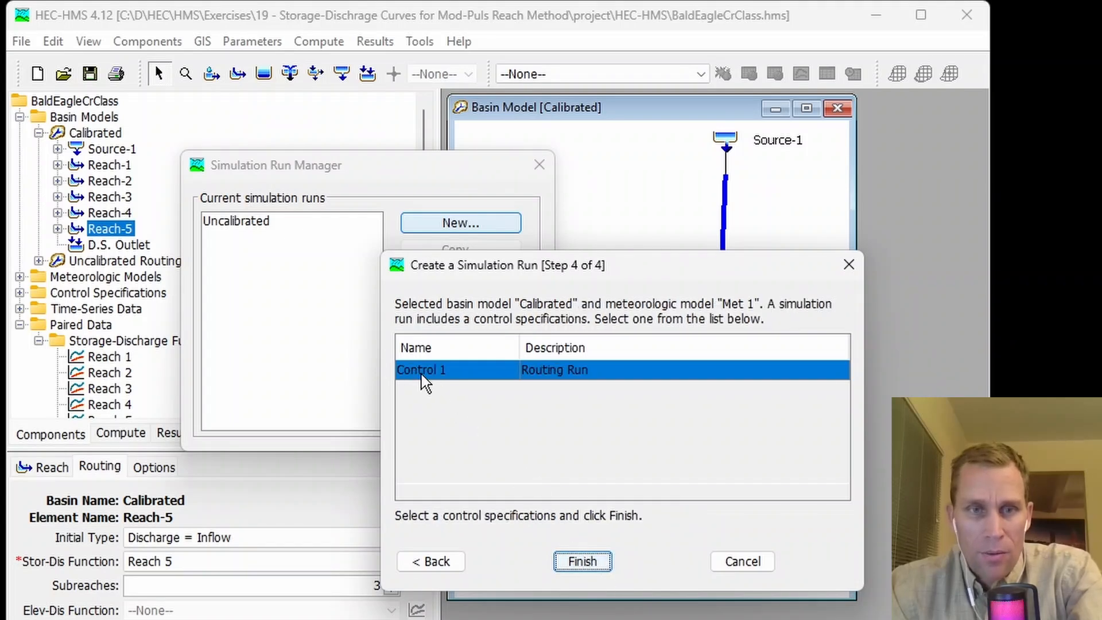
{"action": "left_click", "coordinate": [581, 561]}
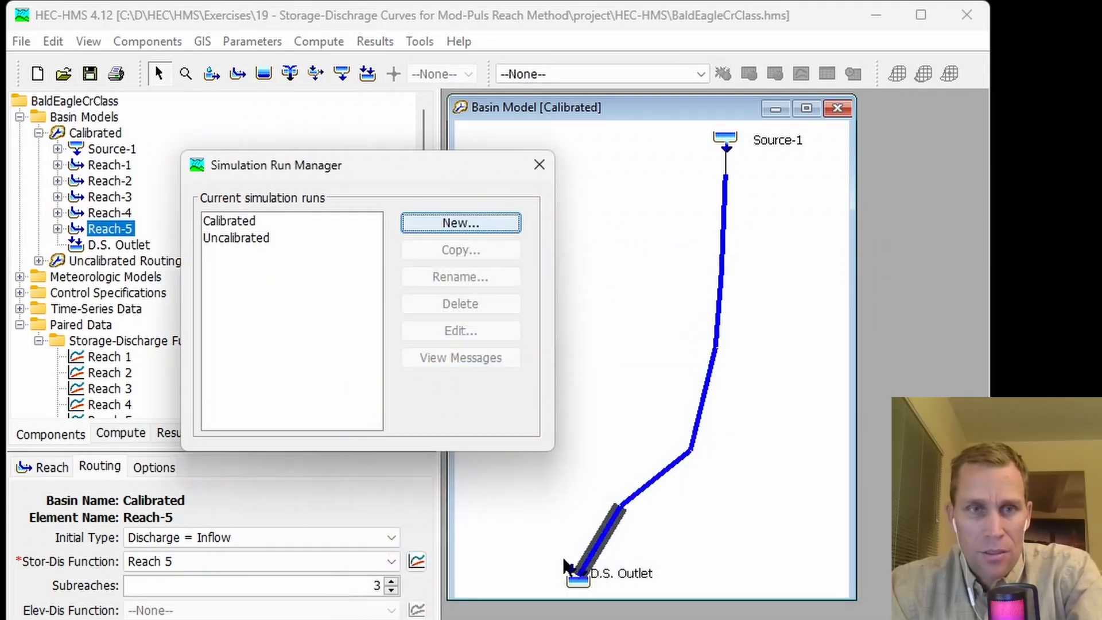
{"action": "left_click", "coordinate": [539, 166]}
Make the Calibrated run the current simulation run and compute it.
{"action": "left_click", "coordinate": [572, 74]}
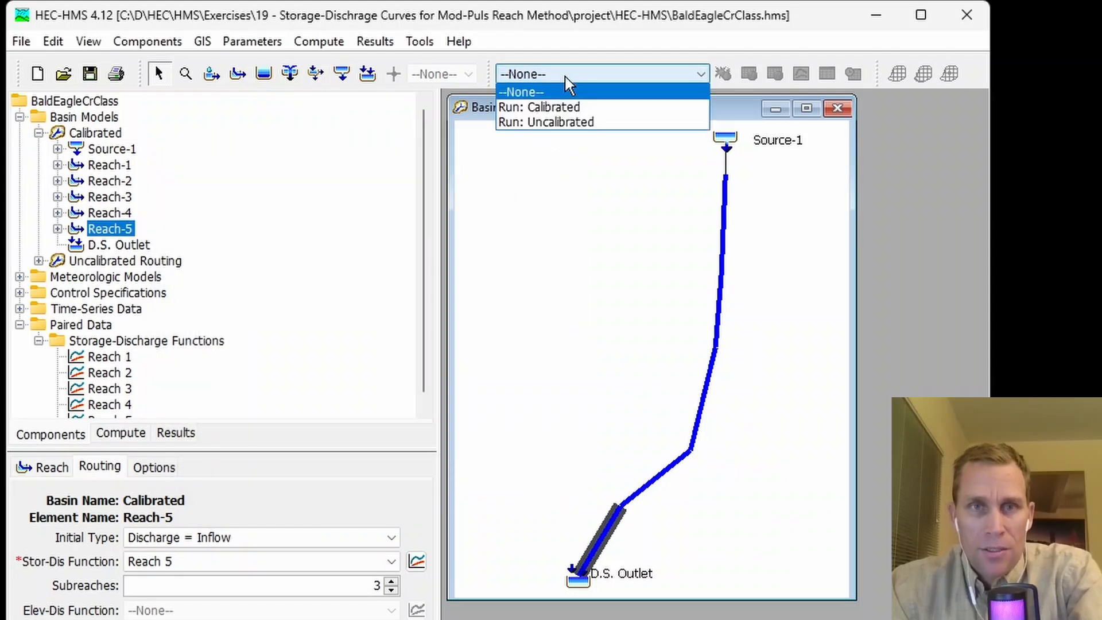
{"action": "left_click", "coordinate": [572, 108]}
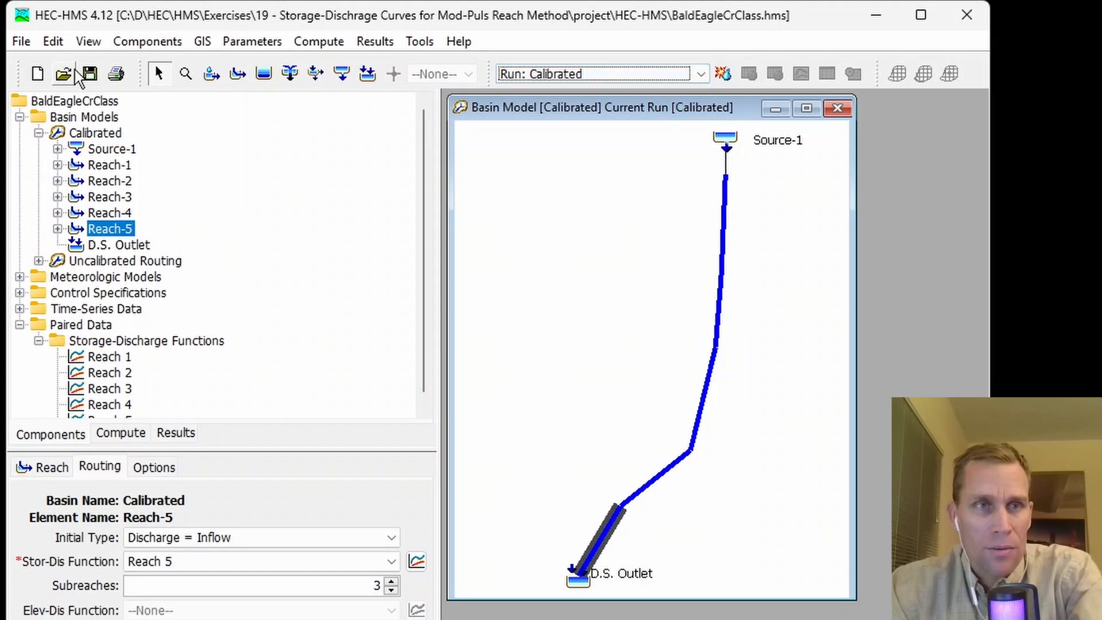
{"action": "left_click", "coordinate": [723, 74]}
{"action": "left_click", "coordinate": [502, 95]}
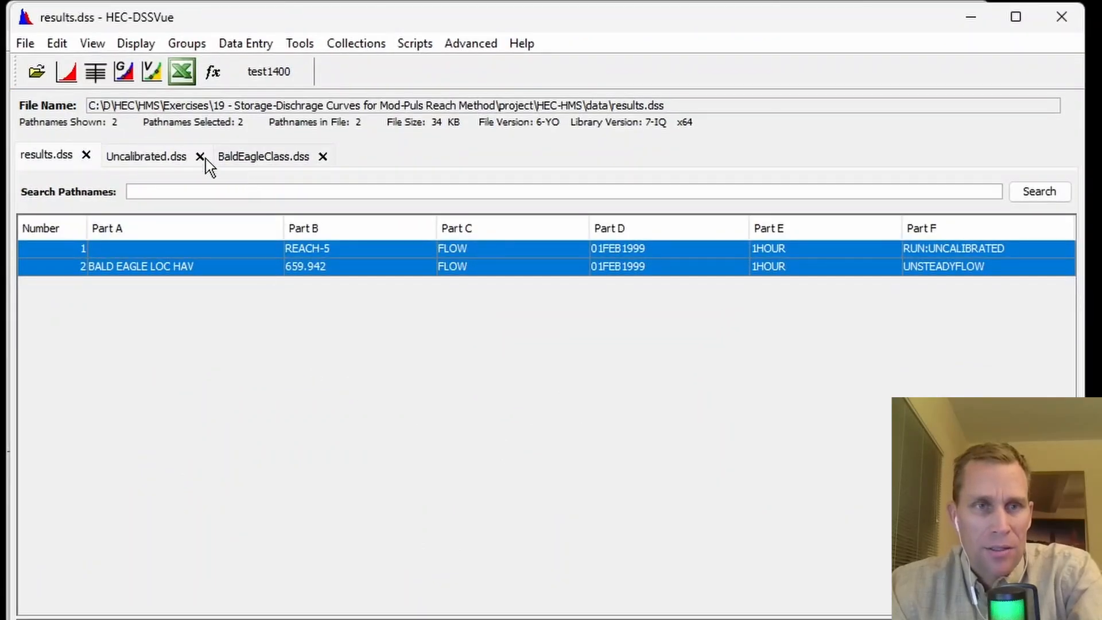
Switch to HEC-DSSVue and open Calibrated.dss from the HEC-HMS project folder.
{"action": "left_click", "coordinate": [150, 156]}
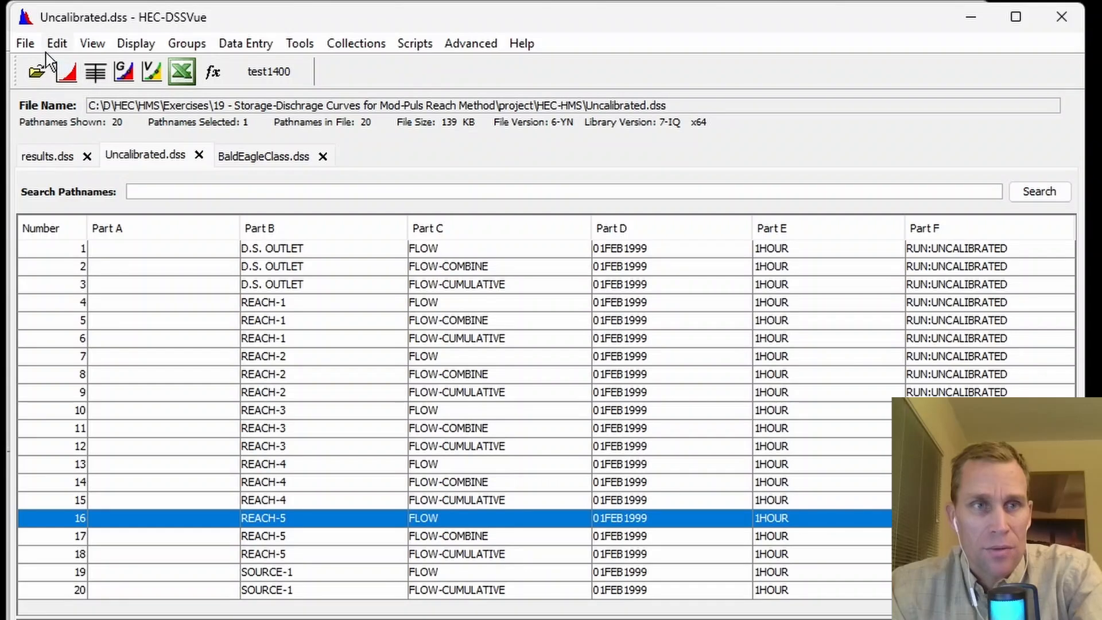
{"action": "left_click", "coordinate": [37, 71]}
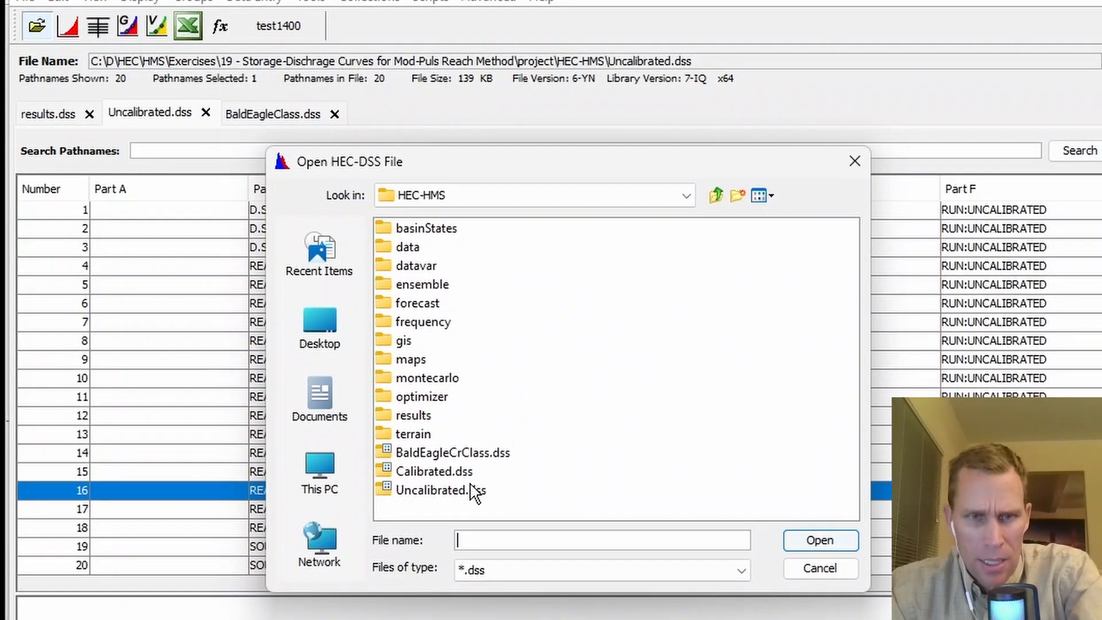
{"action": "left_click", "coordinate": [432, 476]}
{"action": "left_click", "coordinate": [814, 542]}
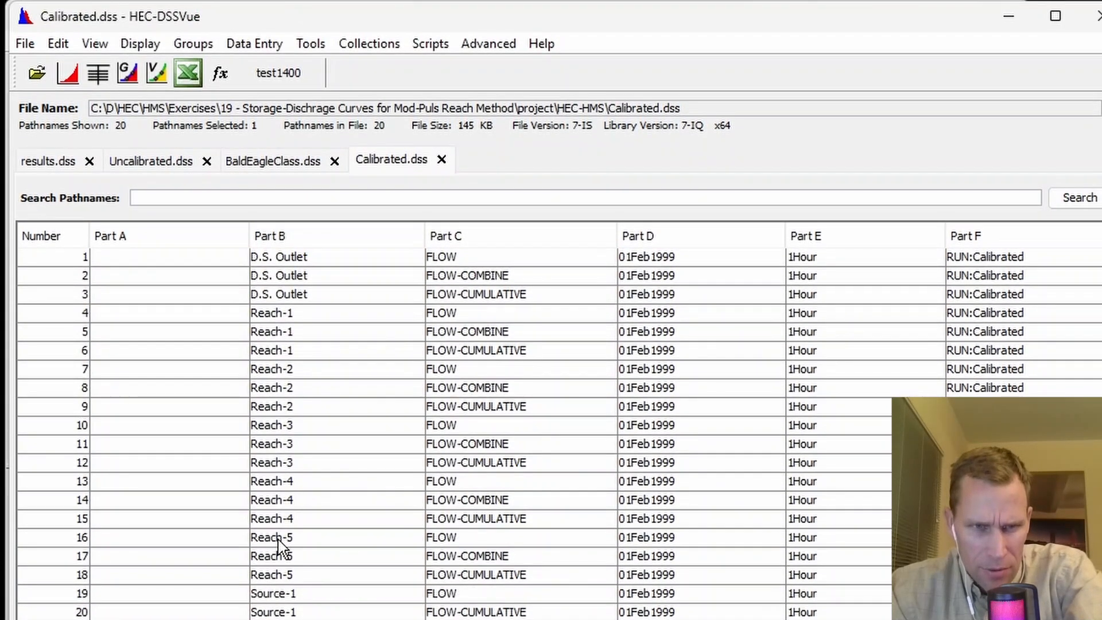
Select the Reach-5 FLOW record of the Calibrated run, plot it to check the hydrograph, and close the plot.
{"action": "left_click", "coordinate": [277, 538]}
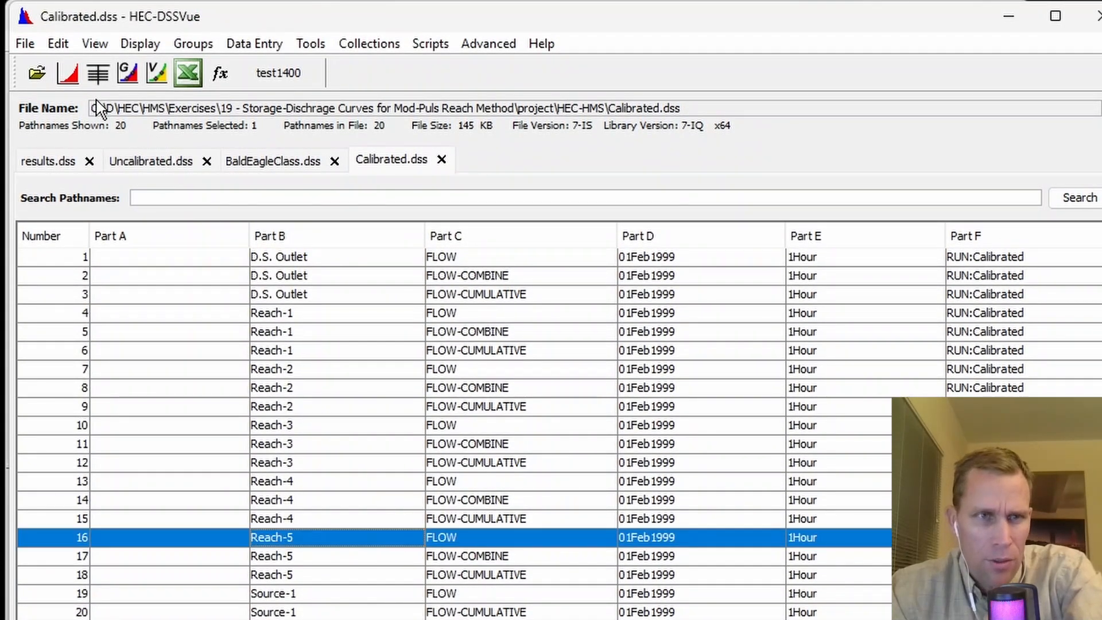
{"action": "left_click", "coordinate": [68, 73]}
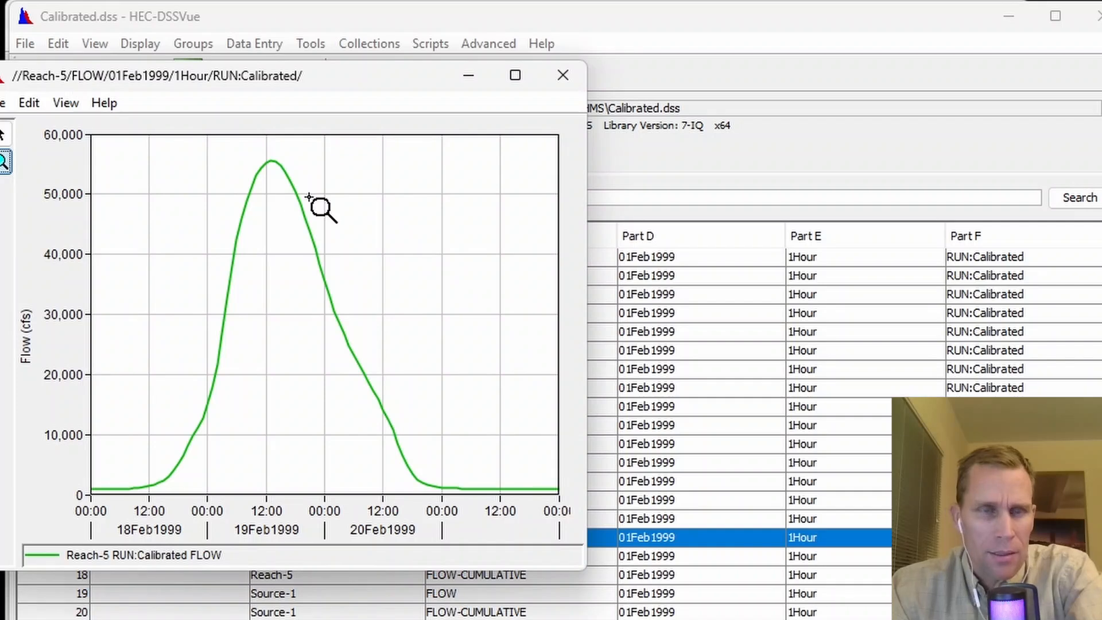
{"action": "left_click", "coordinate": [563, 75]}
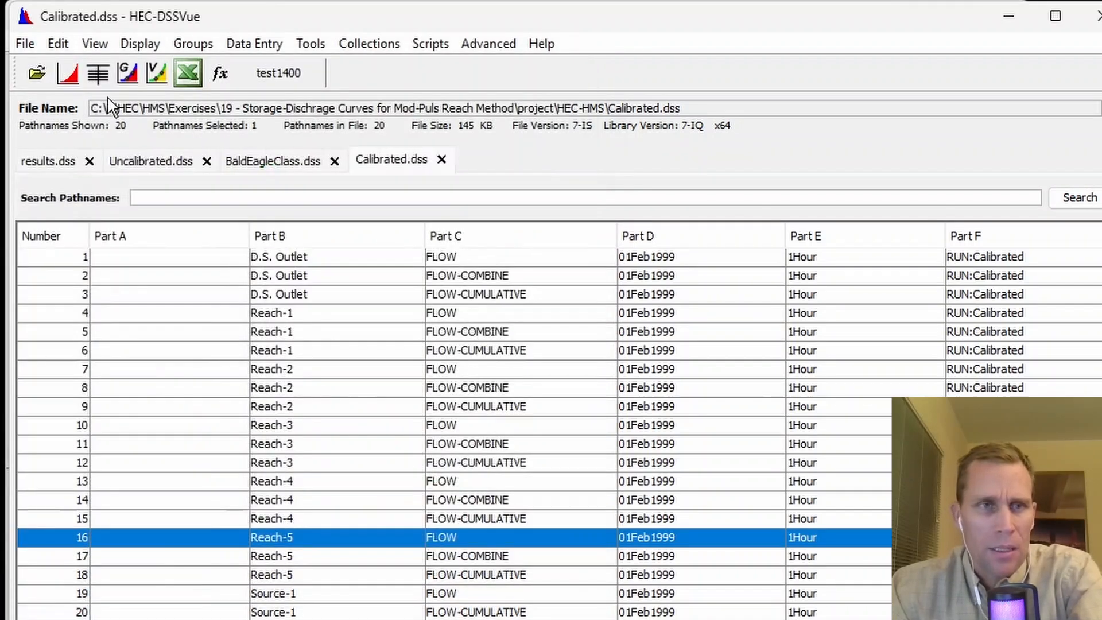
Copy the selected Reach-5 FLOW record from Calibrated.dss into results.dss in the data folder.
{"action": "left_click", "coordinate": [57, 44]}
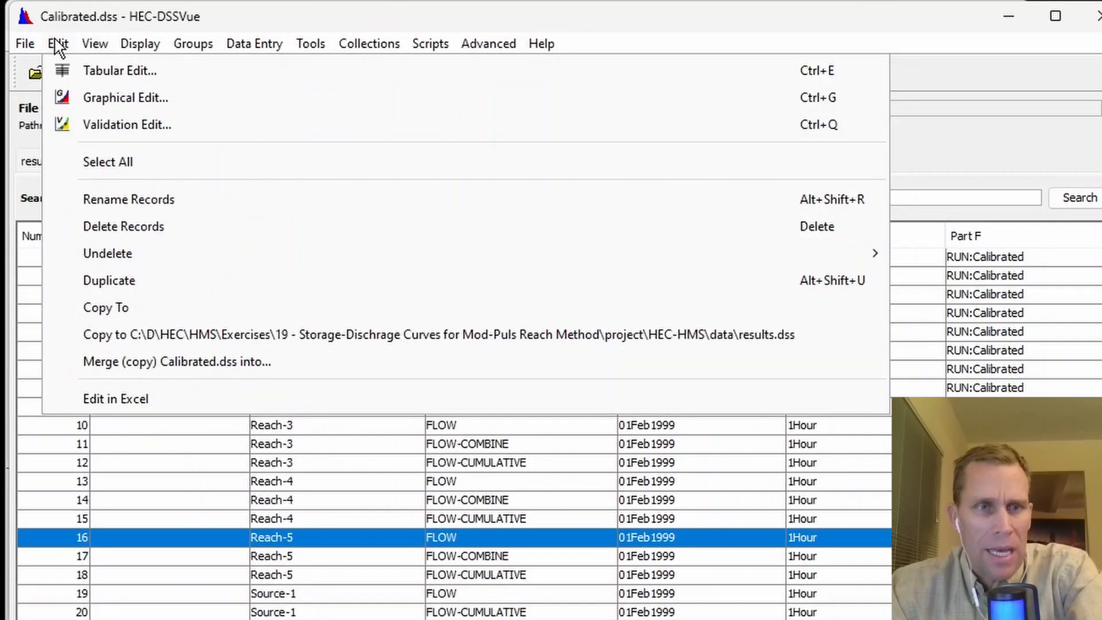
{"action": "left_click", "coordinate": [123, 307]}
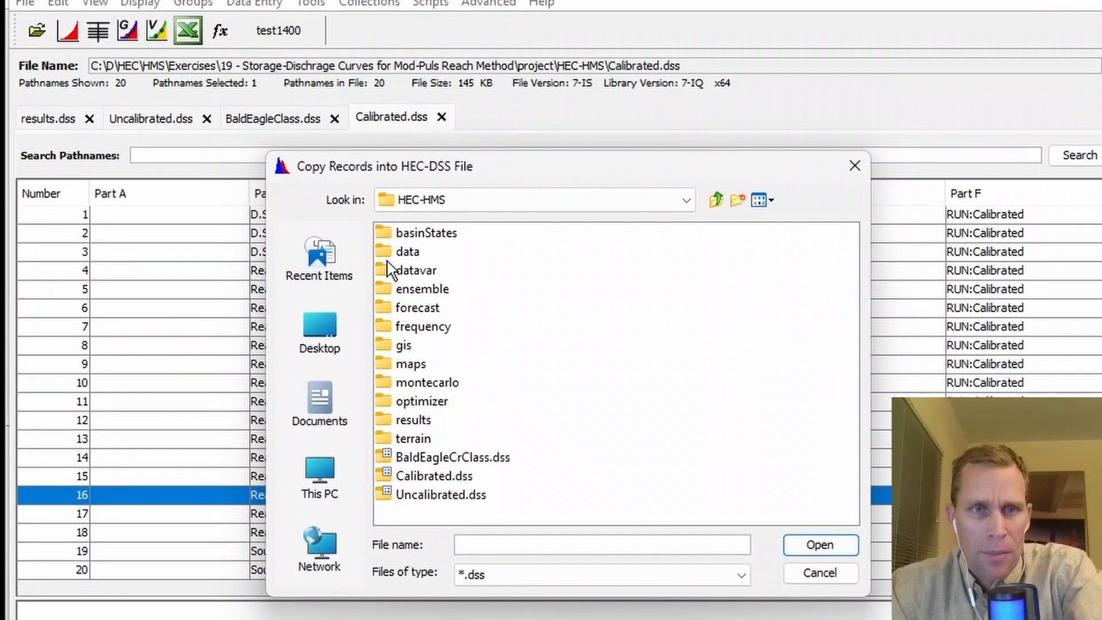
{"action": "double_click", "coordinate": [404, 250]}
{"action": "left_click", "coordinate": [422, 271]}
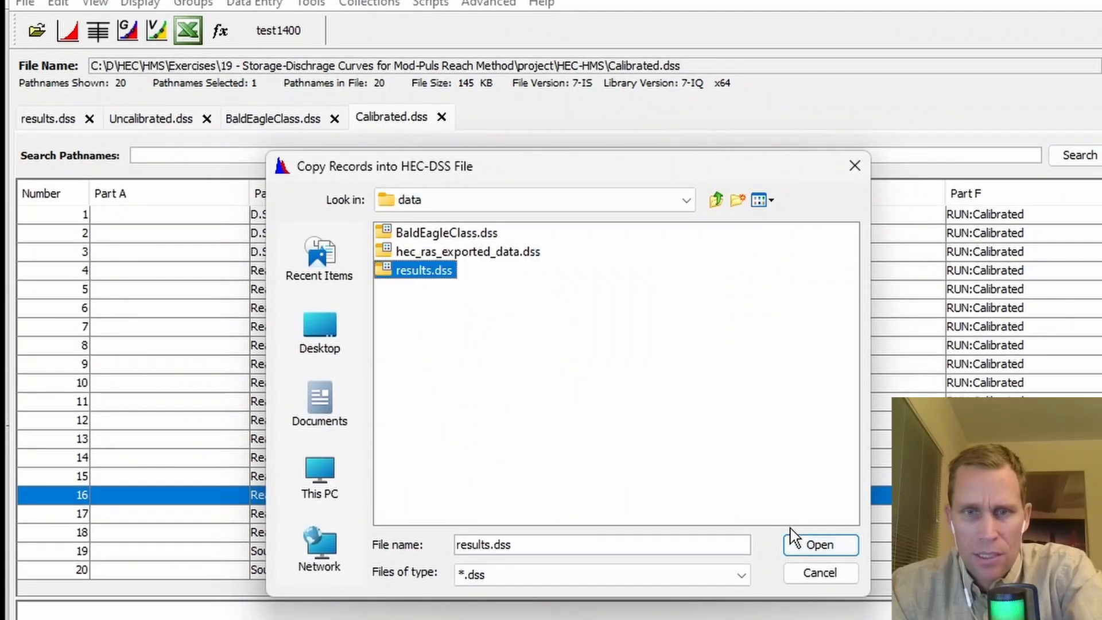
{"action": "left_click", "coordinate": [799, 542]}
{"action": "left_click", "coordinate": [724, 416]}
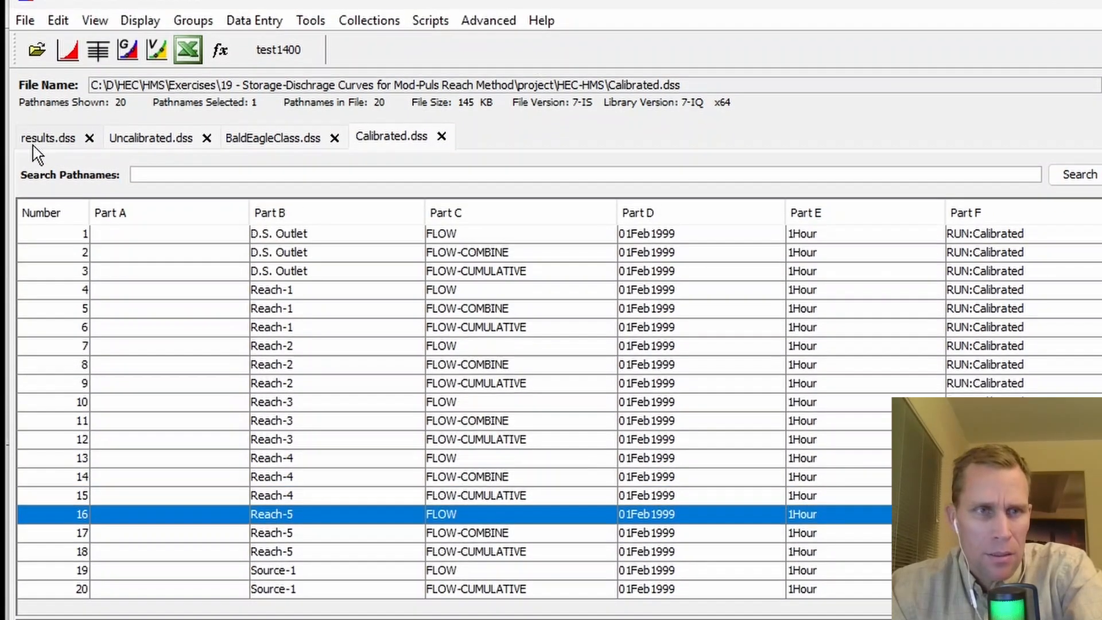
Return to results.dss and refresh its catalog to list the copied Calibrated record.
{"action": "left_click", "coordinate": [48, 119]}
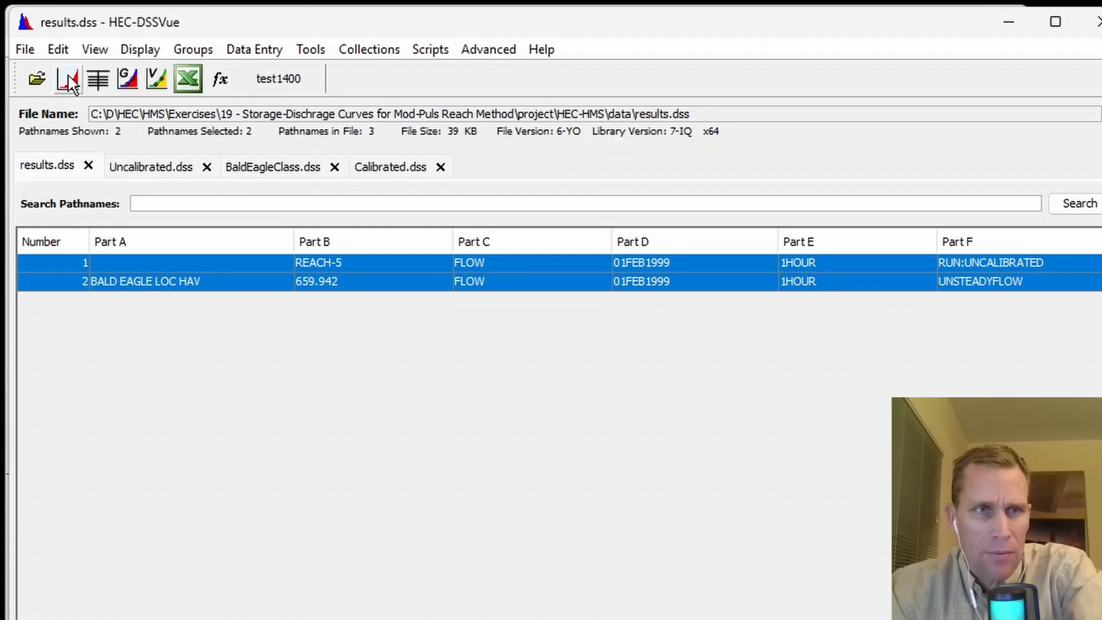
{"action": "left_click", "coordinate": [95, 3]}
{"action": "left_click", "coordinate": [184, 327]}
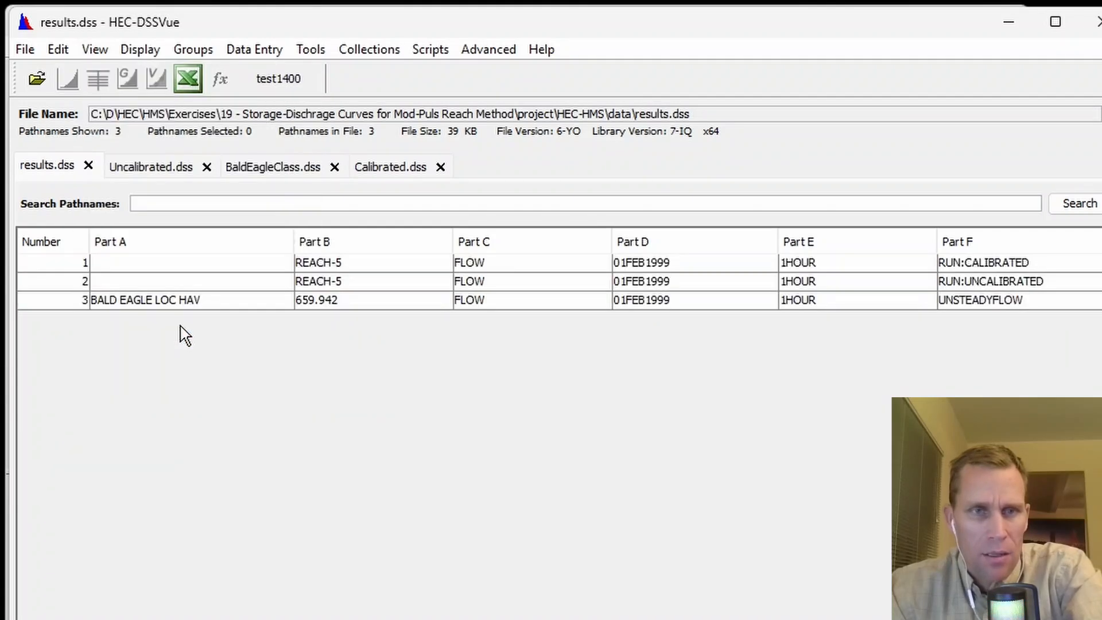
Plot the calibrated, uncalibrated and UNSTEADYFLOW records together, zoom in on the peaks to compare them, and close the plot.
{"action": "left_click", "coordinate": [977, 304]}
{"action": "left_click", "coordinate": [959, 282]}
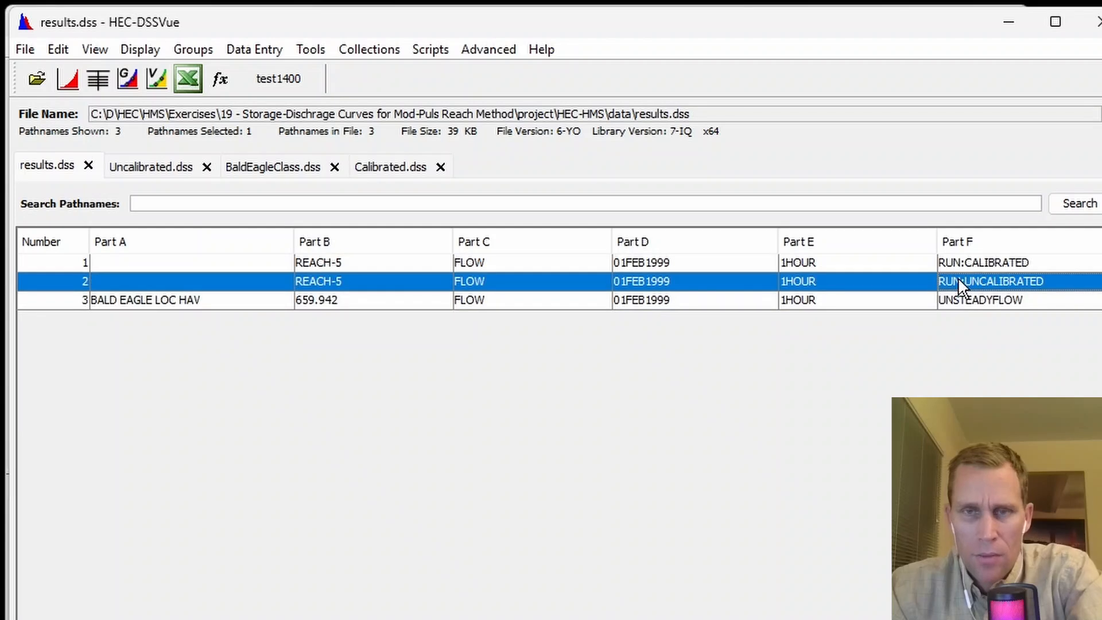
{"action": "left_click", "coordinate": [962, 263]}
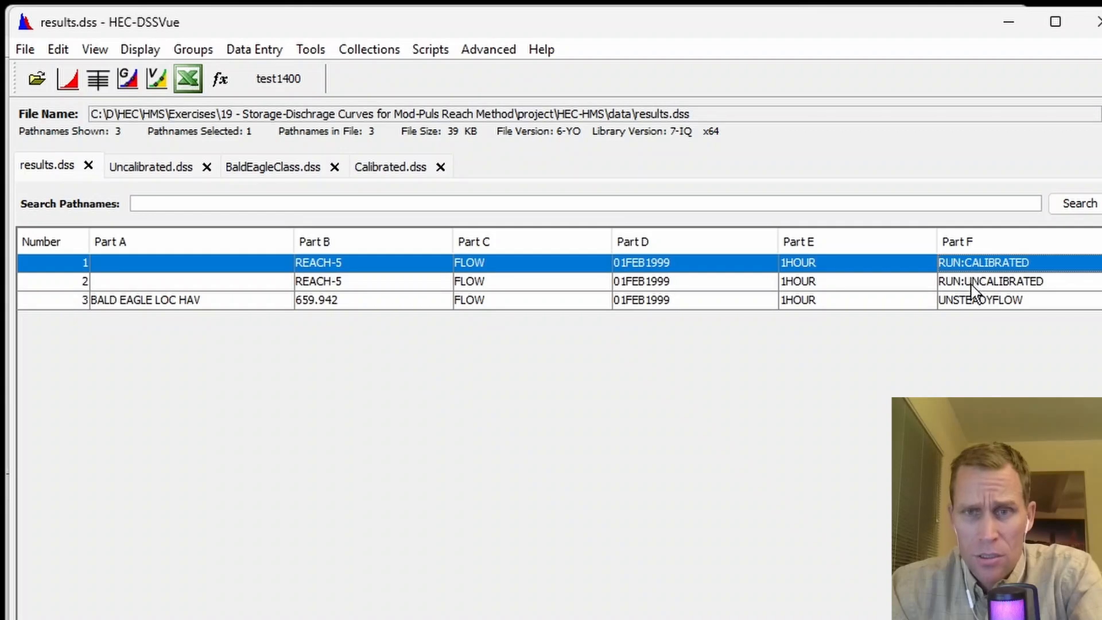
{"action": "left_click", "coordinate": [962, 307], "text": "shift"}
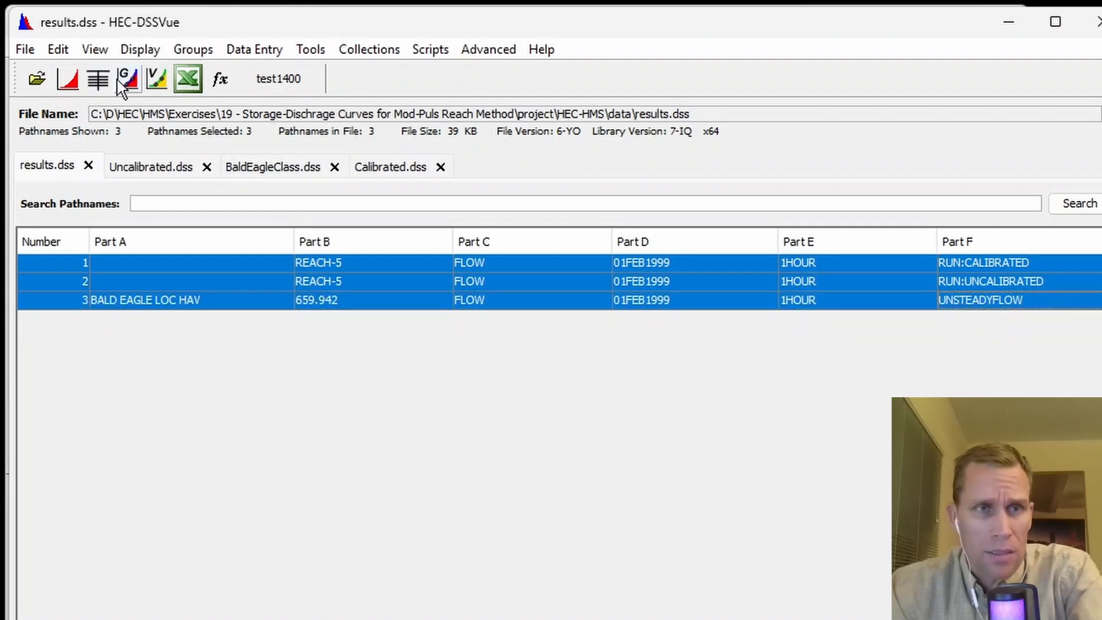
{"action": "left_click", "coordinate": [67, 79]}
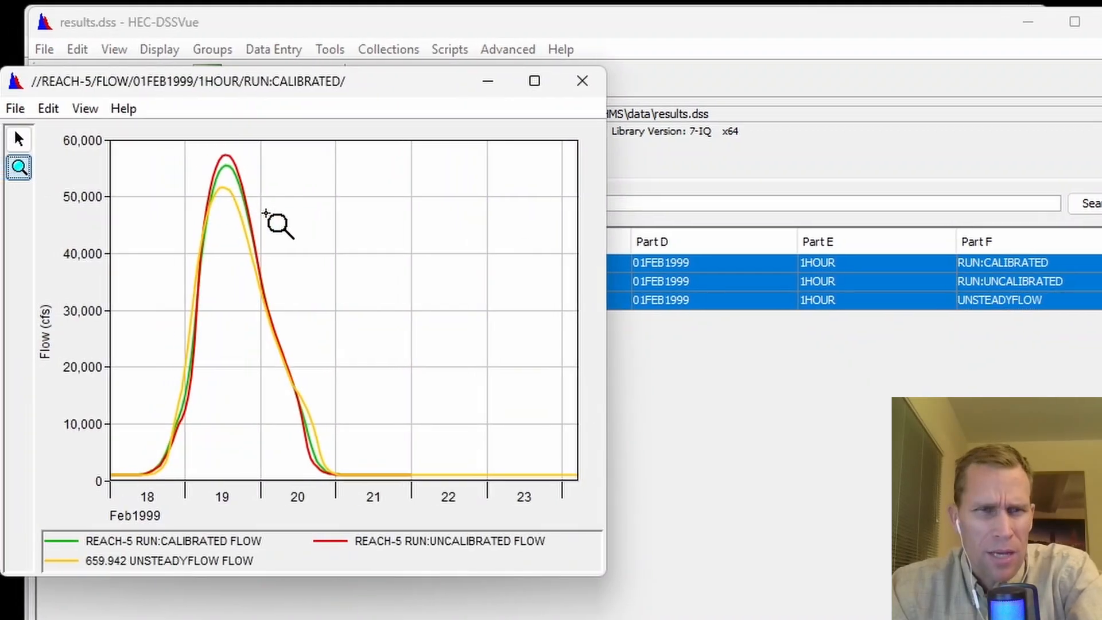
{"action": "left_click_drag", "start_coordinate": [251, 218], "coordinate": [193, 154]}
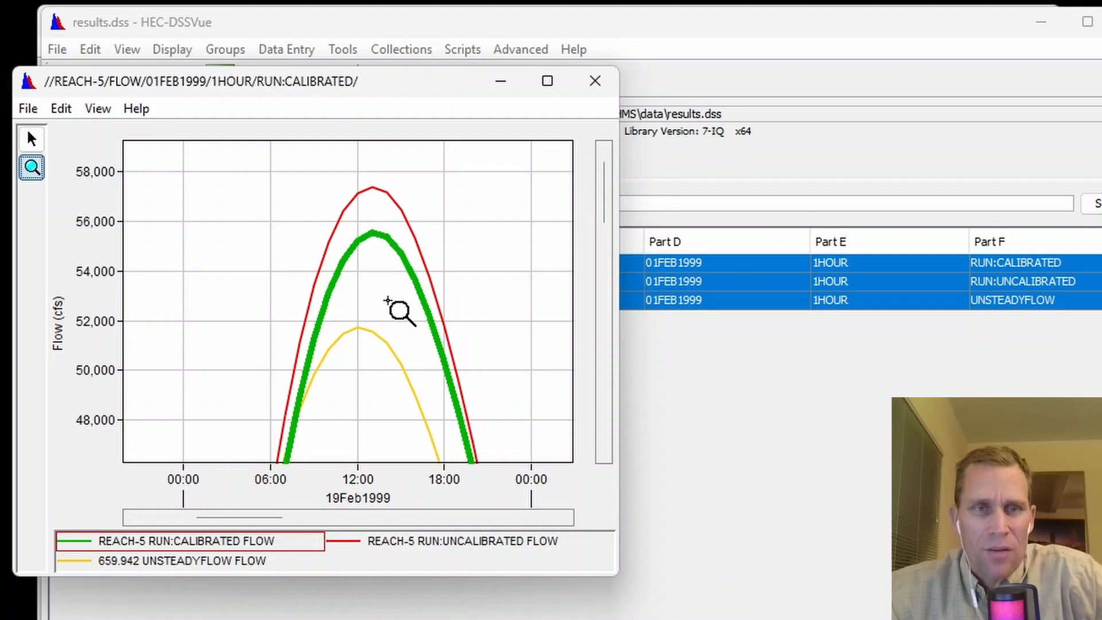
{"action": "left_click", "coordinate": [596, 81]}
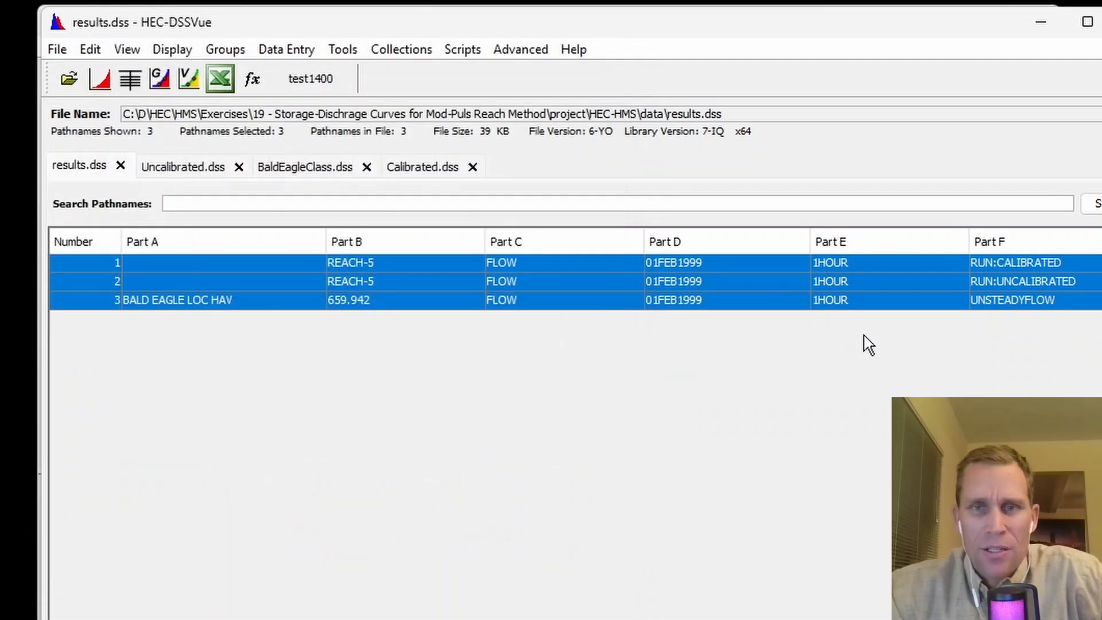
Rename the F part of the calibrated Reach-5 record in results.dss to RUN:CALIBRATED (N = 3).
{"action": "left_click", "coordinate": [934, 275]}
{"action": "left_click", "coordinate": [983, 266]}
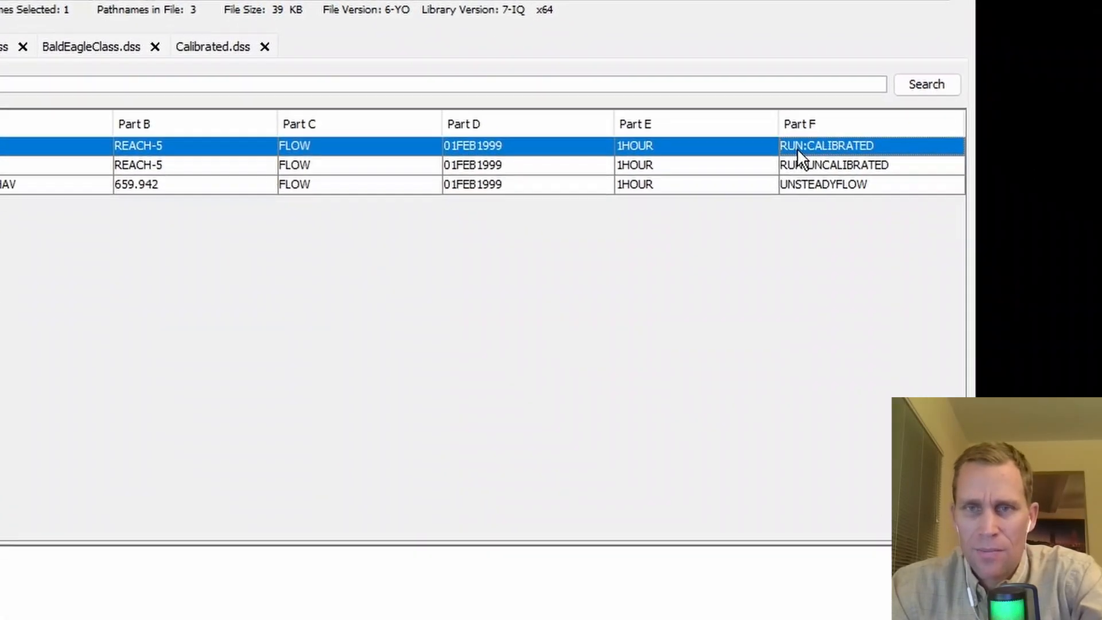
{"action": "right_click", "coordinate": [797, 148]}
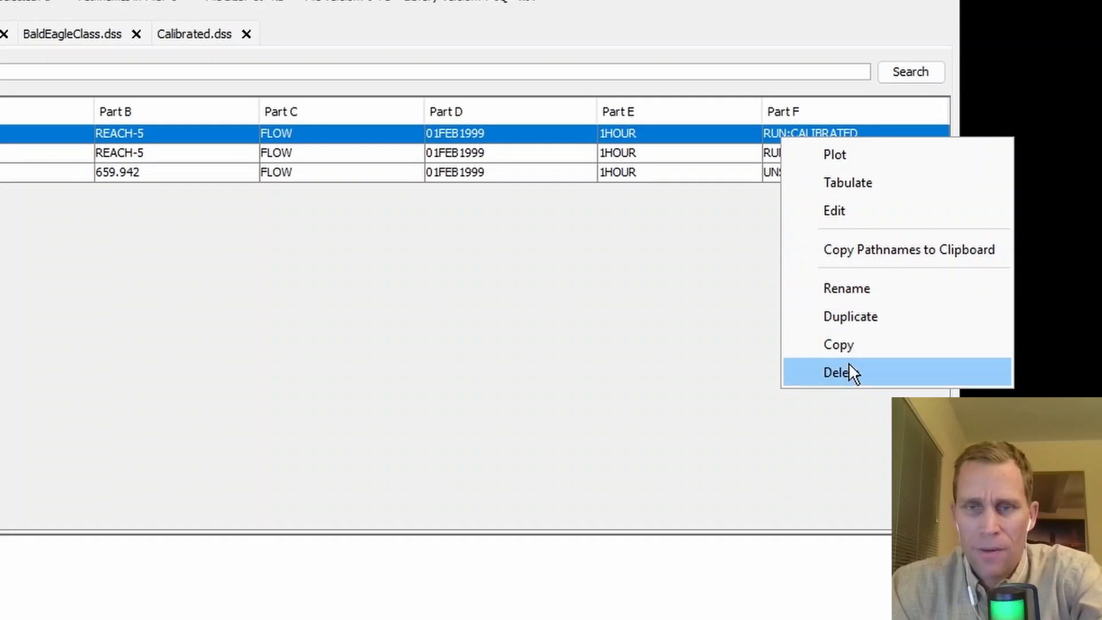
{"action": "left_click", "coordinate": [835, 289]}
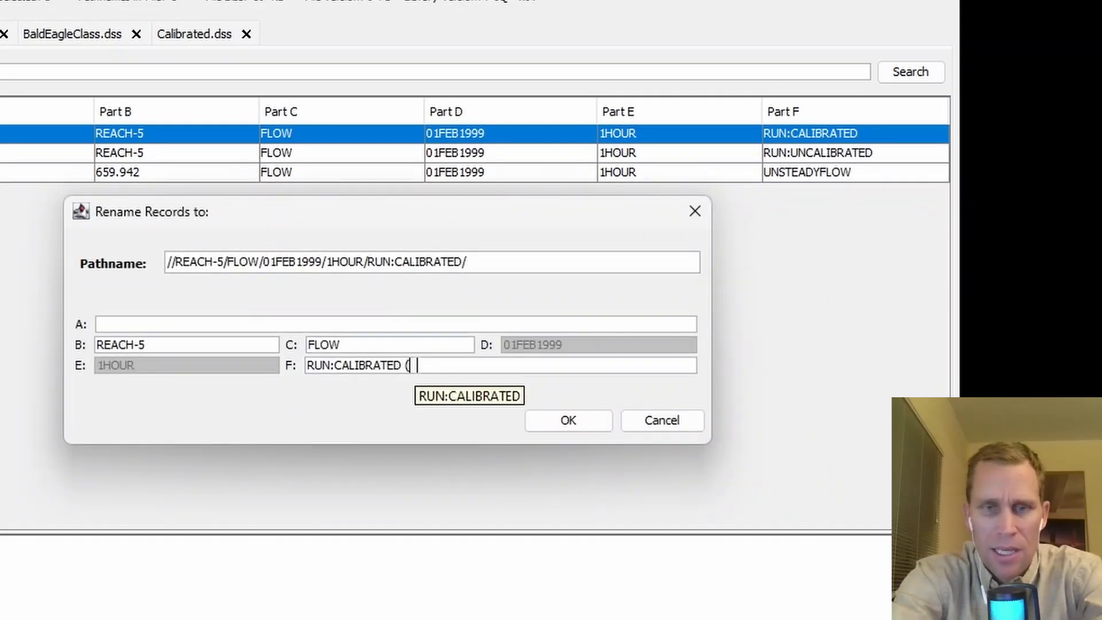
{"action": "type", "text": "(N = 3)"}
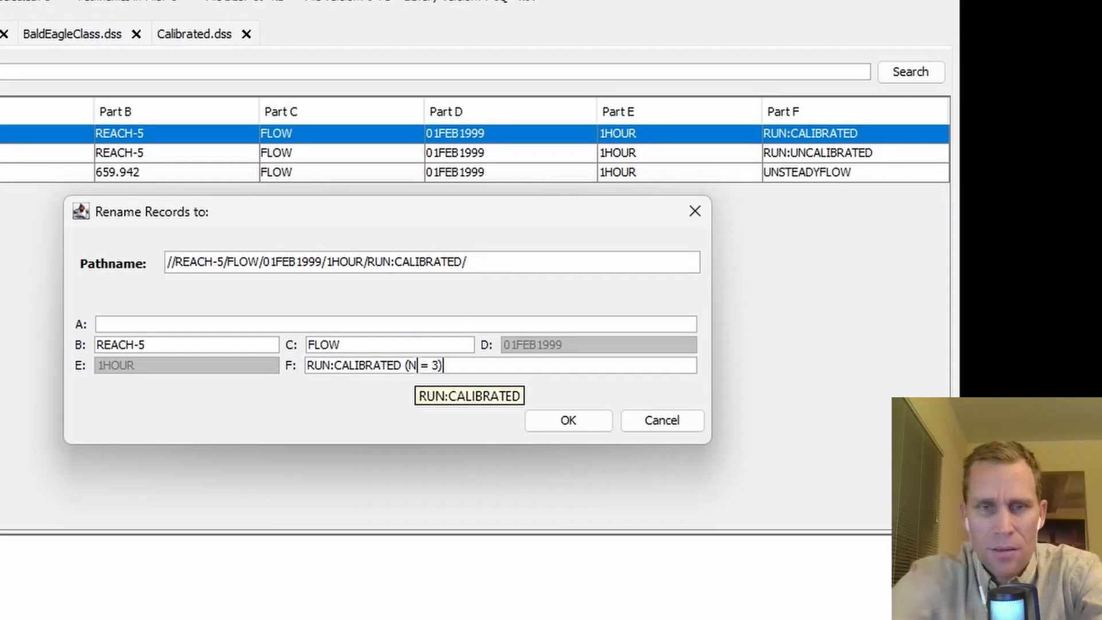
{"action": "left_click", "coordinate": [556, 419]}
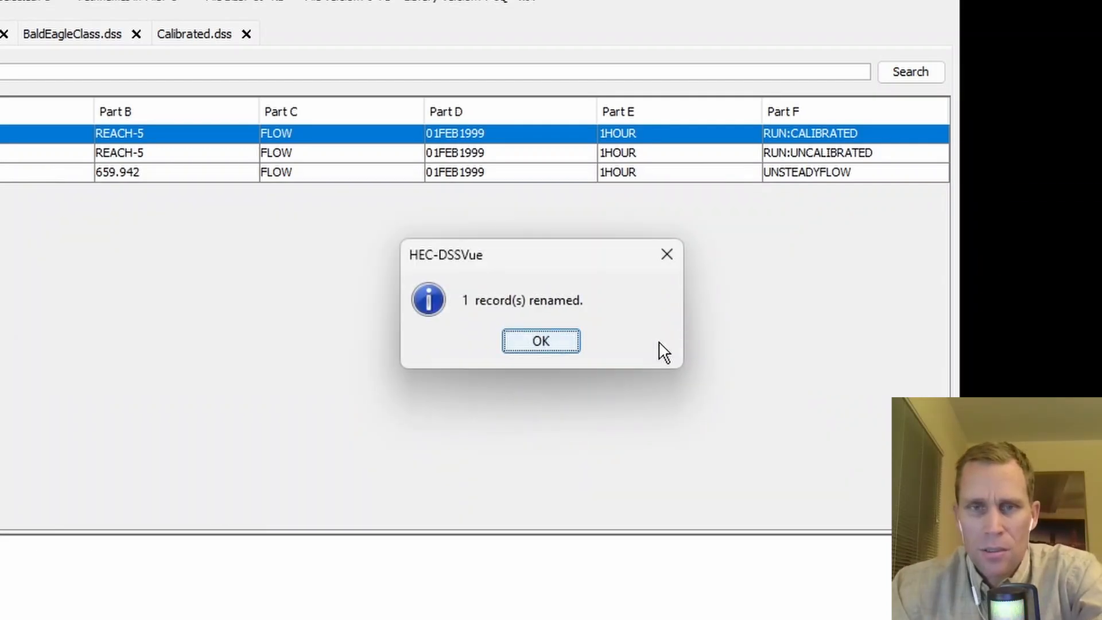
{"action": "left_click", "coordinate": [542, 343]}
Rename the F part of the uncalibrated Reach-5 record in results.dss to RUN:UNCALIBRATED (N = 7).
{"action": "left_click", "coordinate": [774, 152]}
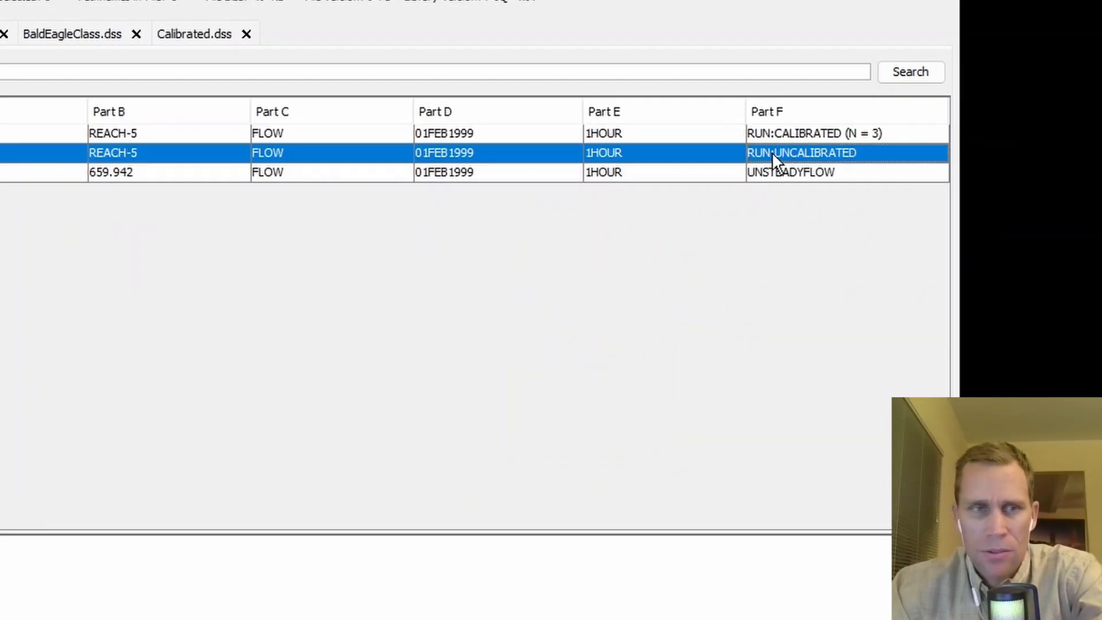
{"action": "right_click", "coordinate": [776, 152]}
{"action": "left_click", "coordinate": [826, 304]}
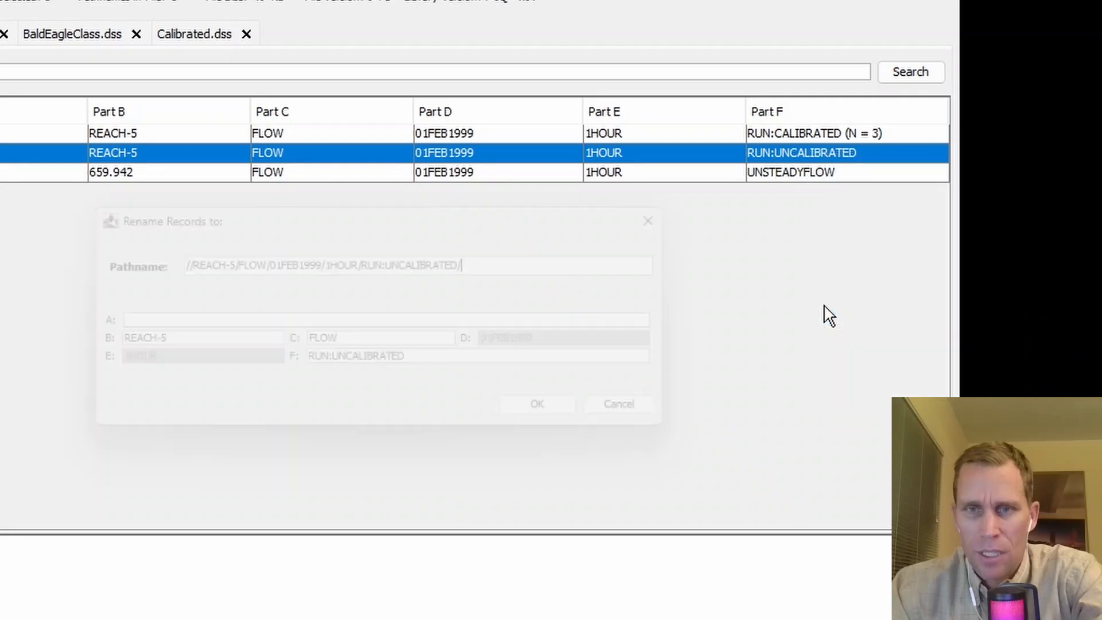
{"action": "left_click", "coordinate": [523, 370]}
{"action": "type", "text": "("}
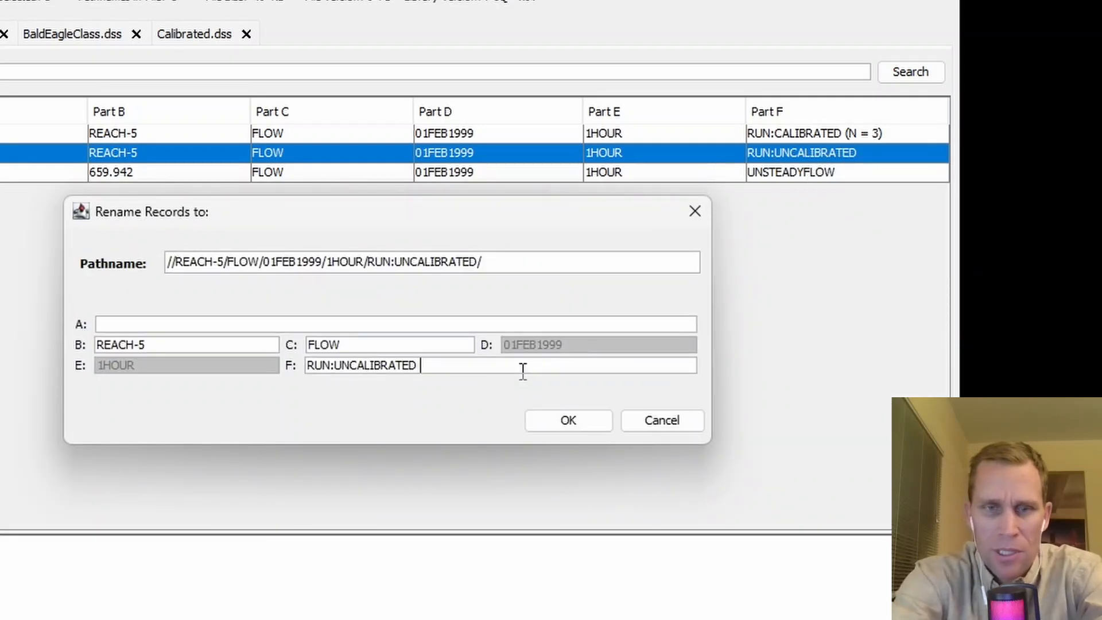
{"action": "type", "text": "N = 7"}
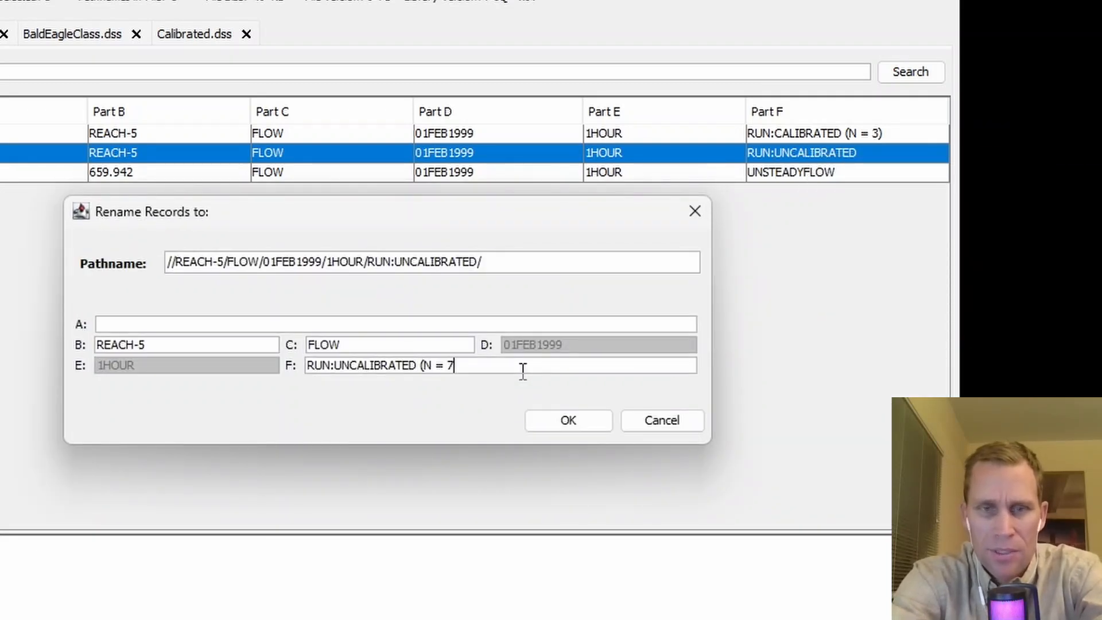
{"action": "type", "text": ")"}
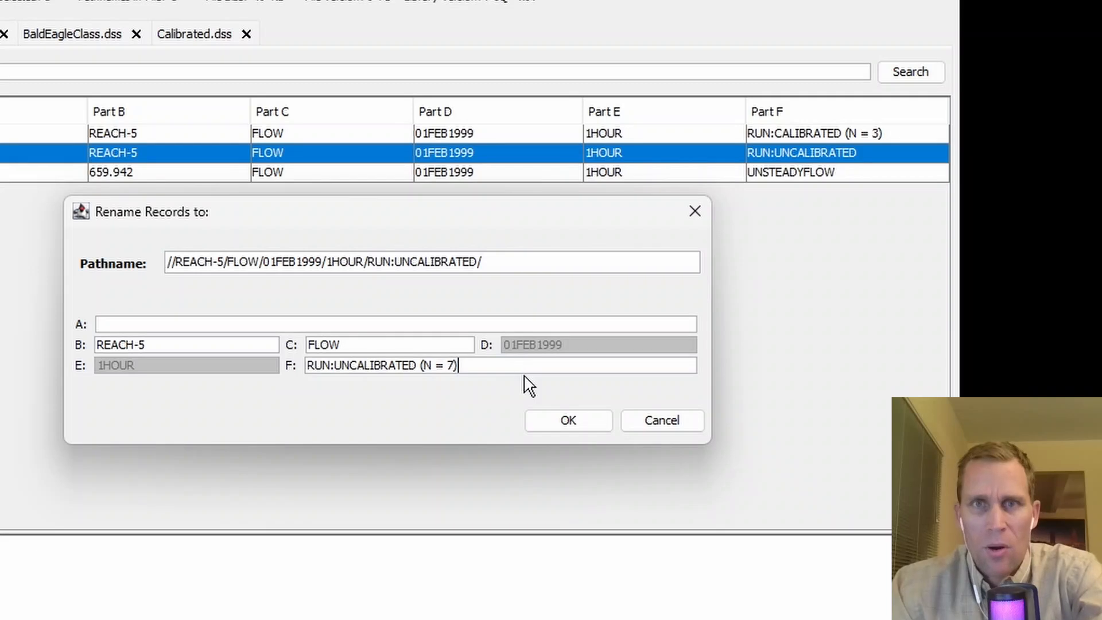
{"action": "left_click", "coordinate": [567, 420]}
{"action": "left_click", "coordinate": [548, 343]}
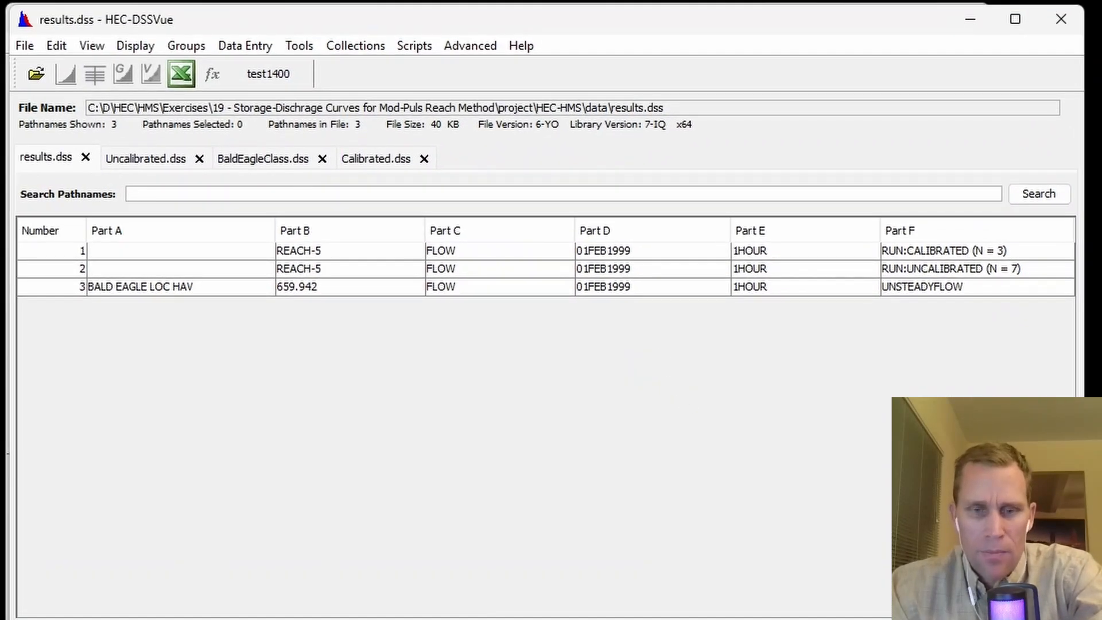
Switch to HEC-HMS and create a copy of the Calibrated basin model named Calibrated2.
{"action": "key", "text": "alt+Tab"}
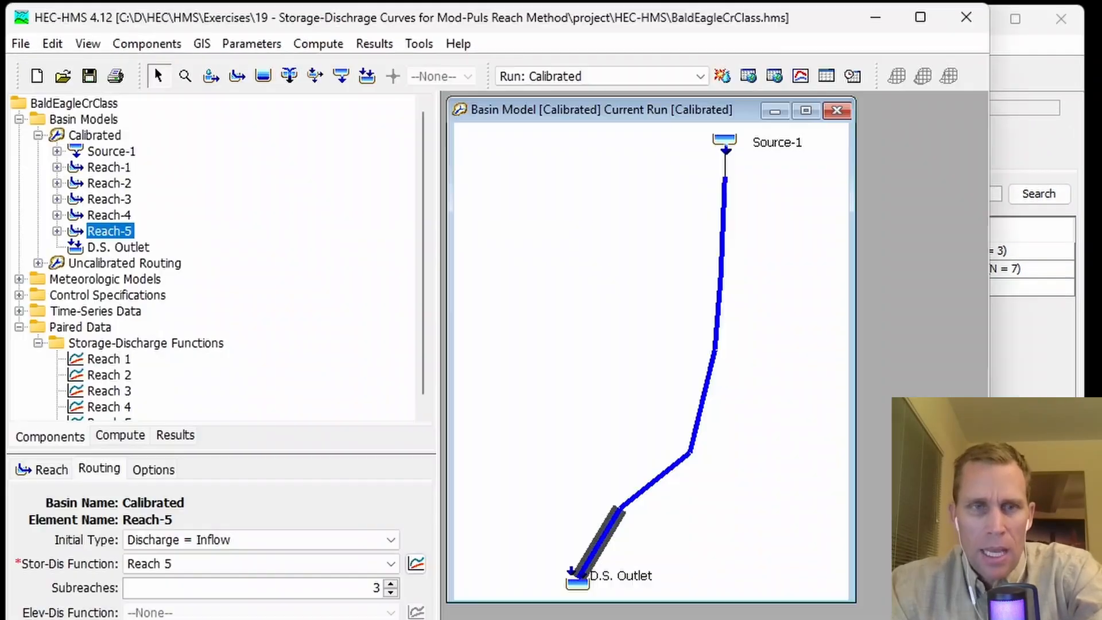
{"action": "left_click", "coordinate": [97, 136]}
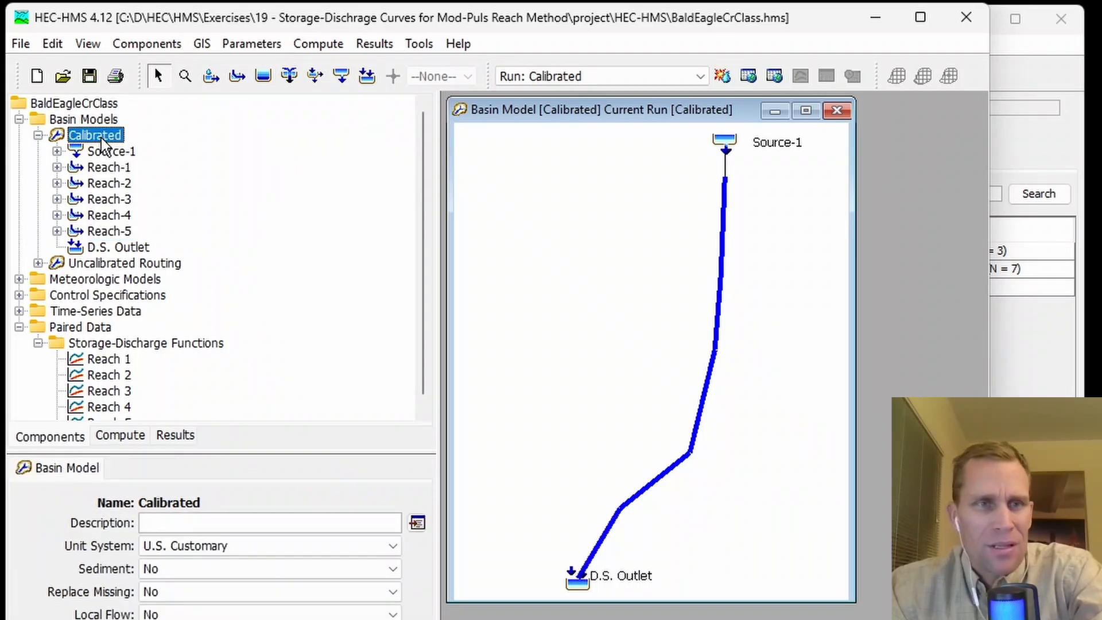
{"action": "right_click", "coordinate": [101, 139]}
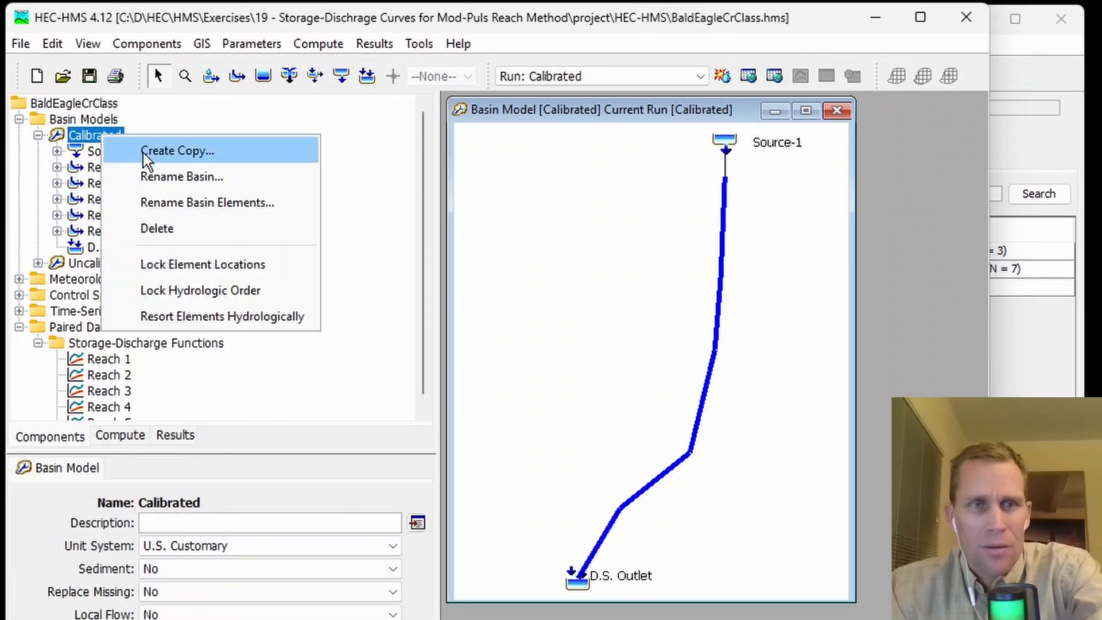
{"action": "left_click", "coordinate": [143, 151]}
{"action": "type", "text": "Calibrated2"}
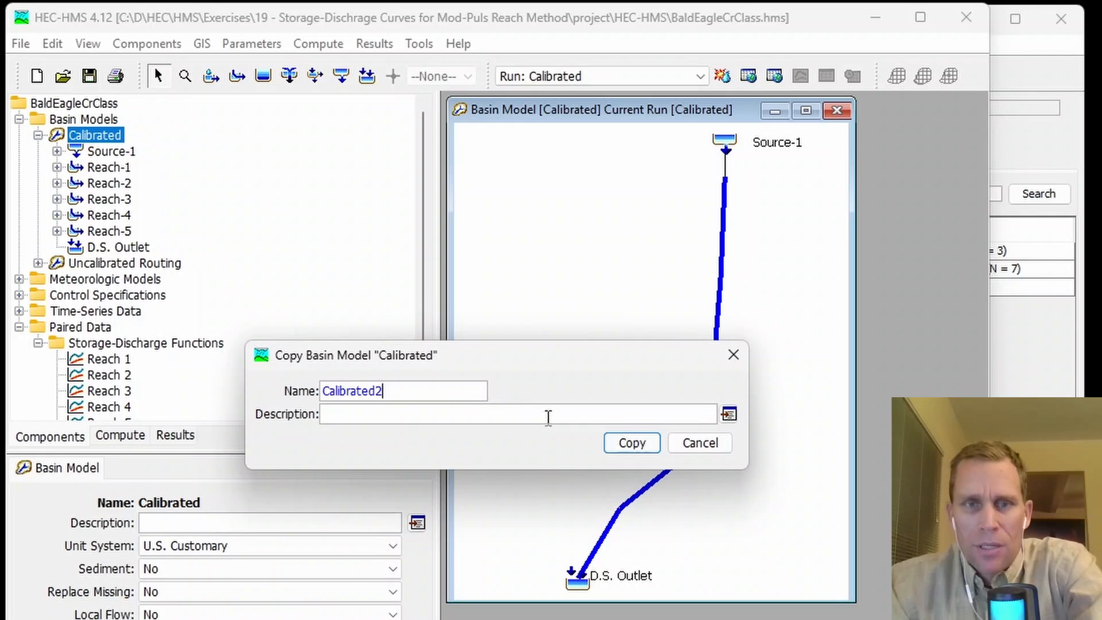
{"action": "left_click", "coordinate": [627, 448]}
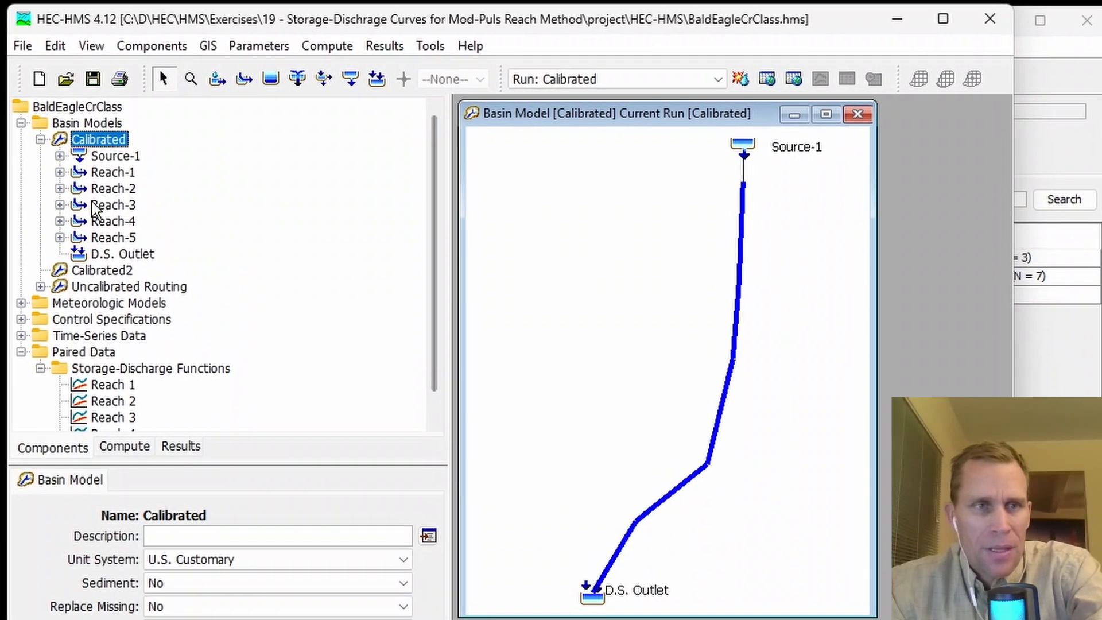
Open the Calibrated2 basin model and set the Reach-5 routing subreaches to 1.
{"action": "left_click", "coordinate": [41, 139]}
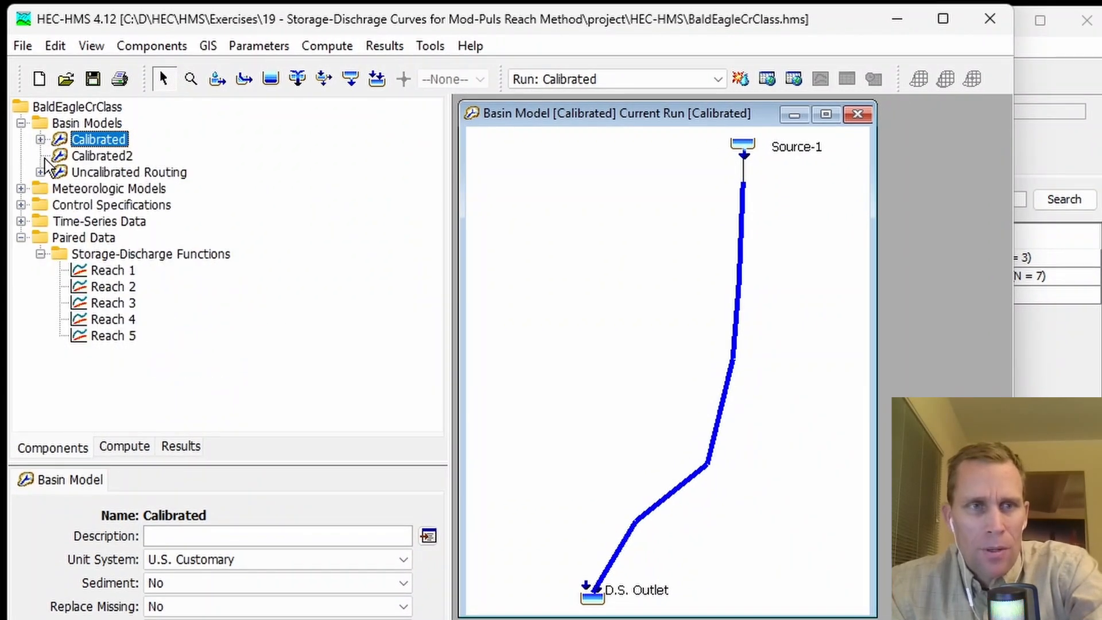
{"action": "double_click", "coordinate": [89, 155]}
{"action": "left_click", "coordinate": [124, 254]}
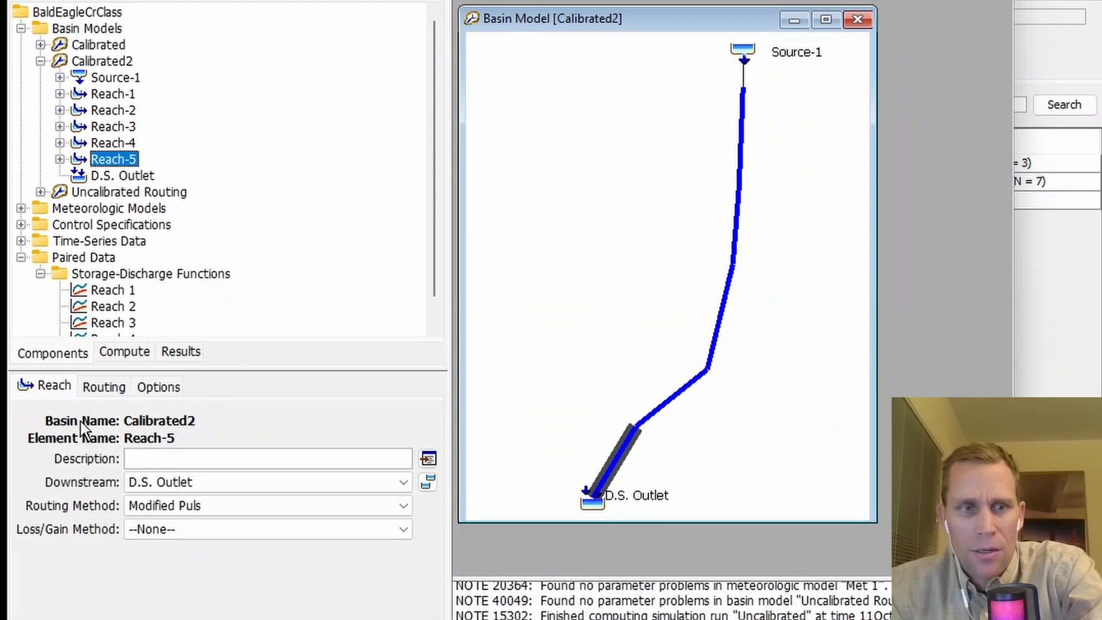
{"action": "left_click", "coordinate": [46, 385]}
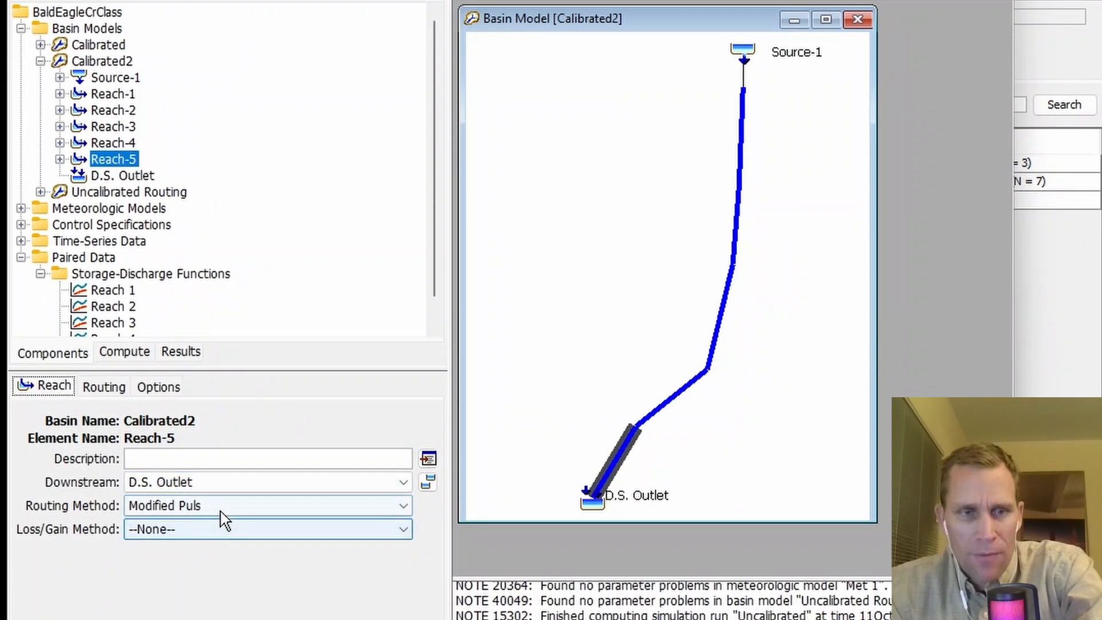
{"action": "left_click", "coordinate": [99, 393]}
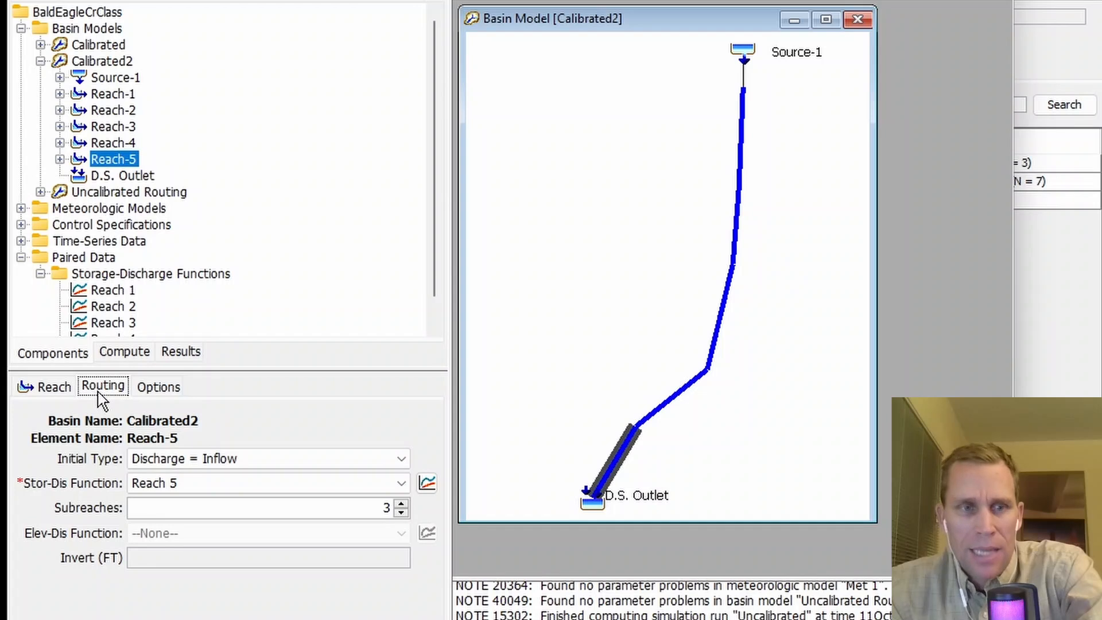
{"action": "left_click", "coordinate": [386, 508]}
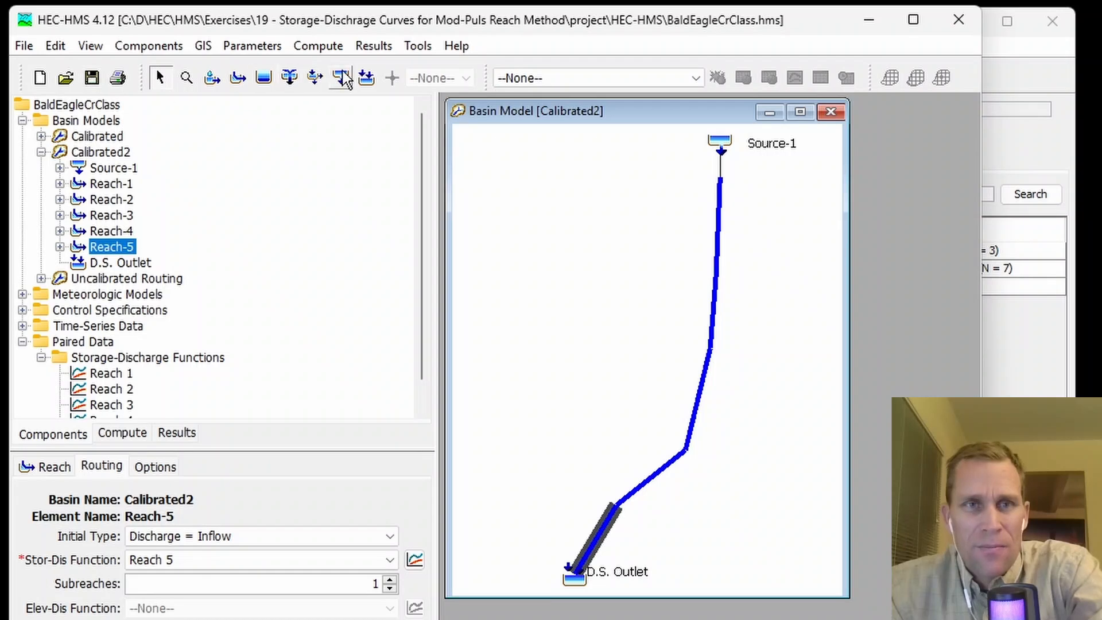
Create a simulation run named Calibrated2 using the Calibrated2 basin model, the Met 1 meteorologic model and the preselected control specifications.
{"action": "left_click", "coordinate": [332, 48]}
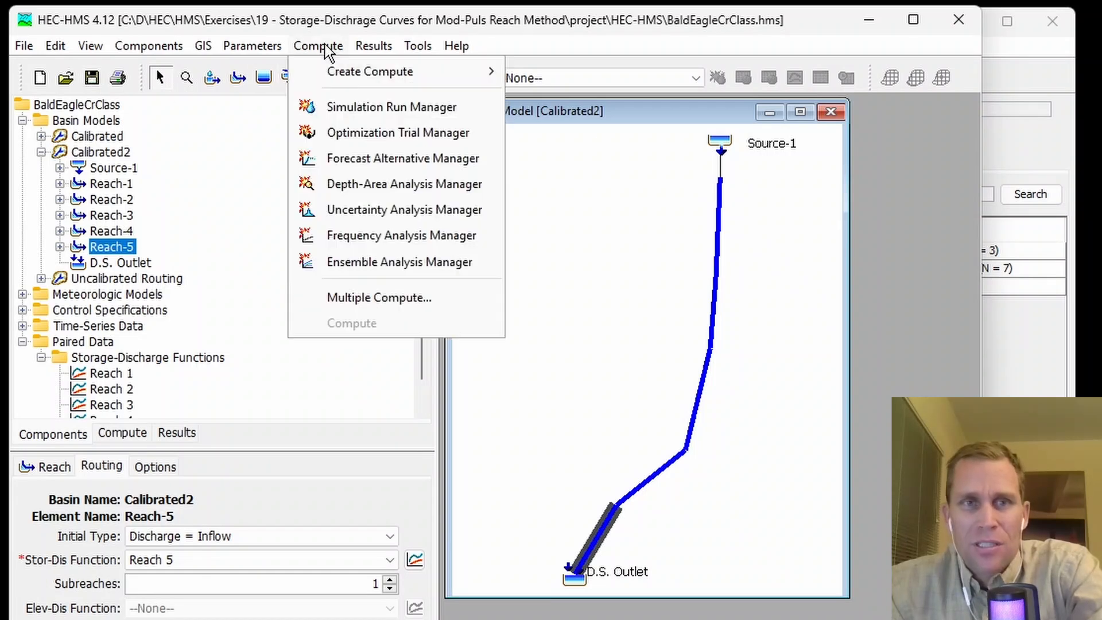
{"action": "left_click", "coordinate": [356, 109]}
{"action": "left_click", "coordinate": [420, 227]}
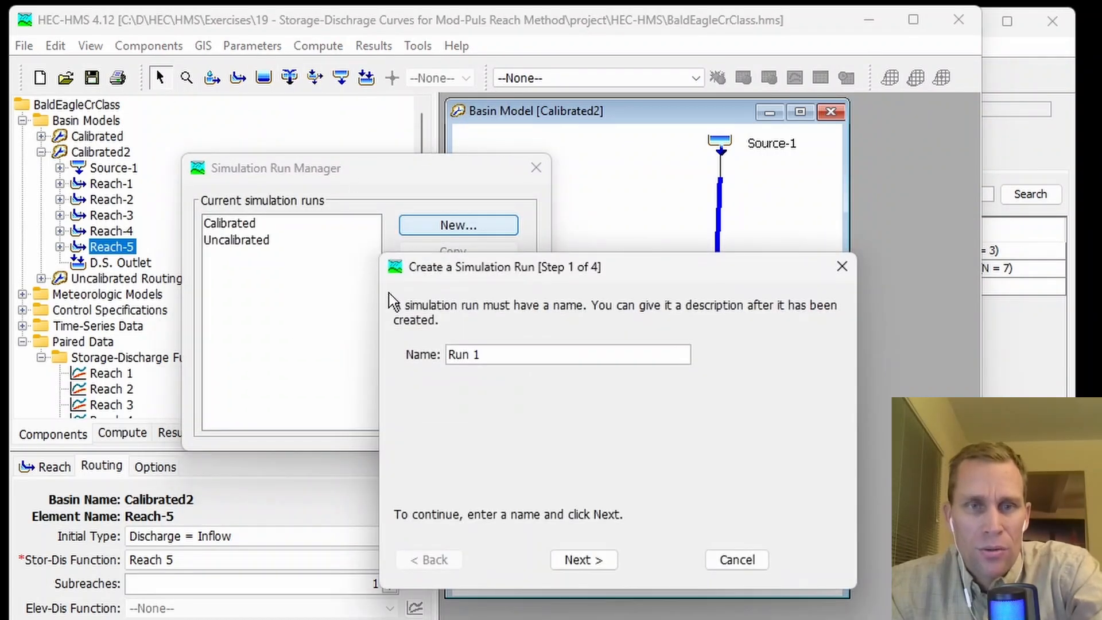
{"action": "triple_click", "coordinate": [480, 356]}
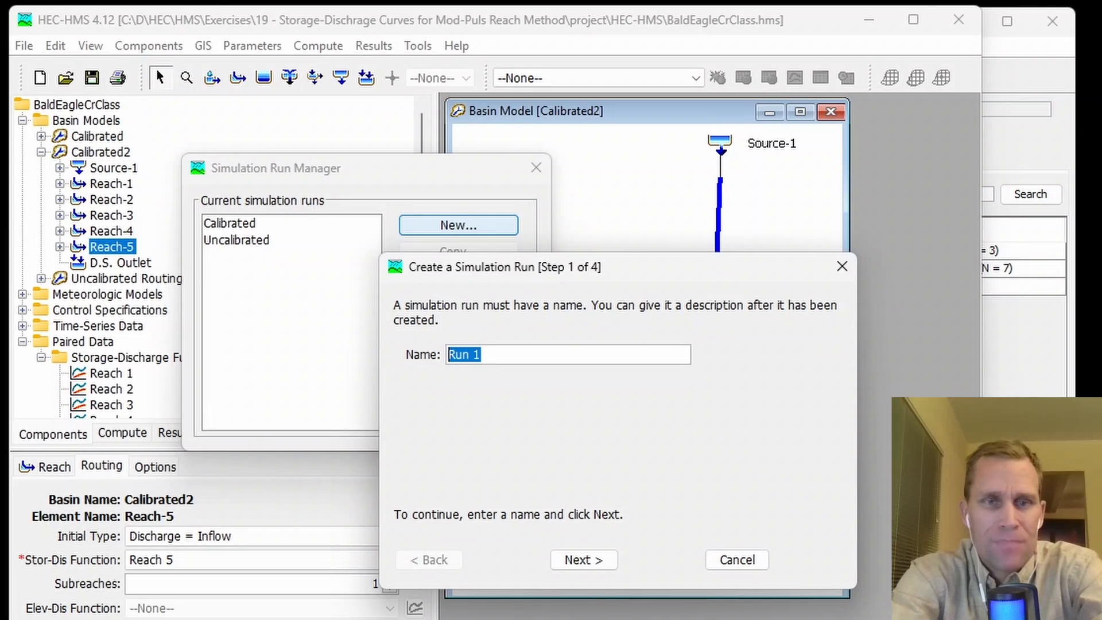
{"action": "type", "text": "Calibrated2"}
{"action": "left_click", "coordinate": [584, 559]}
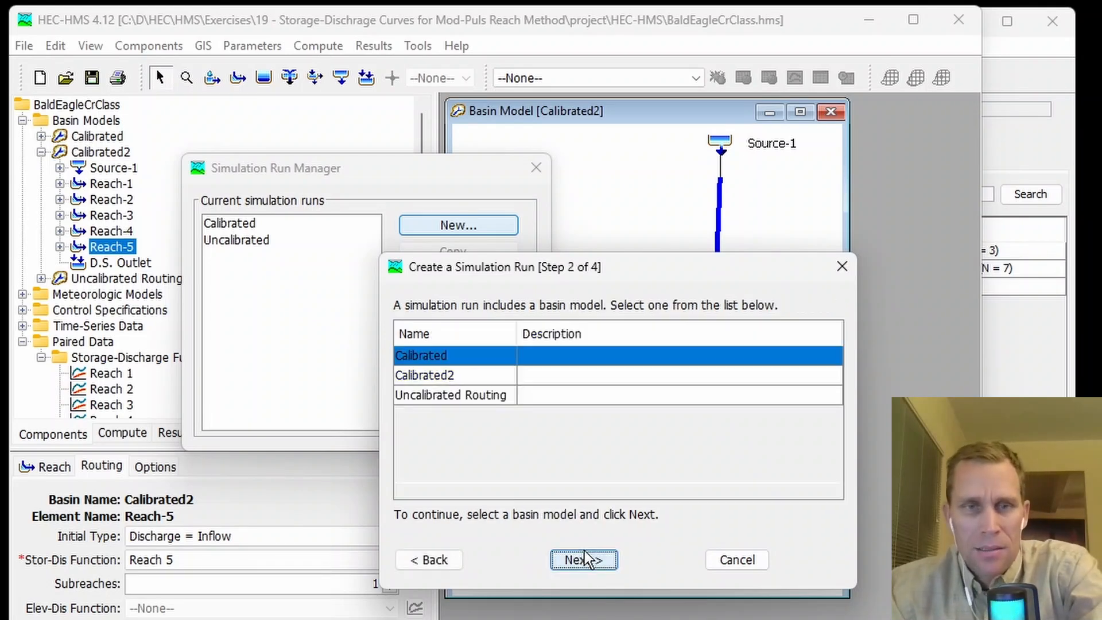
{"action": "left_click", "coordinate": [441, 377]}
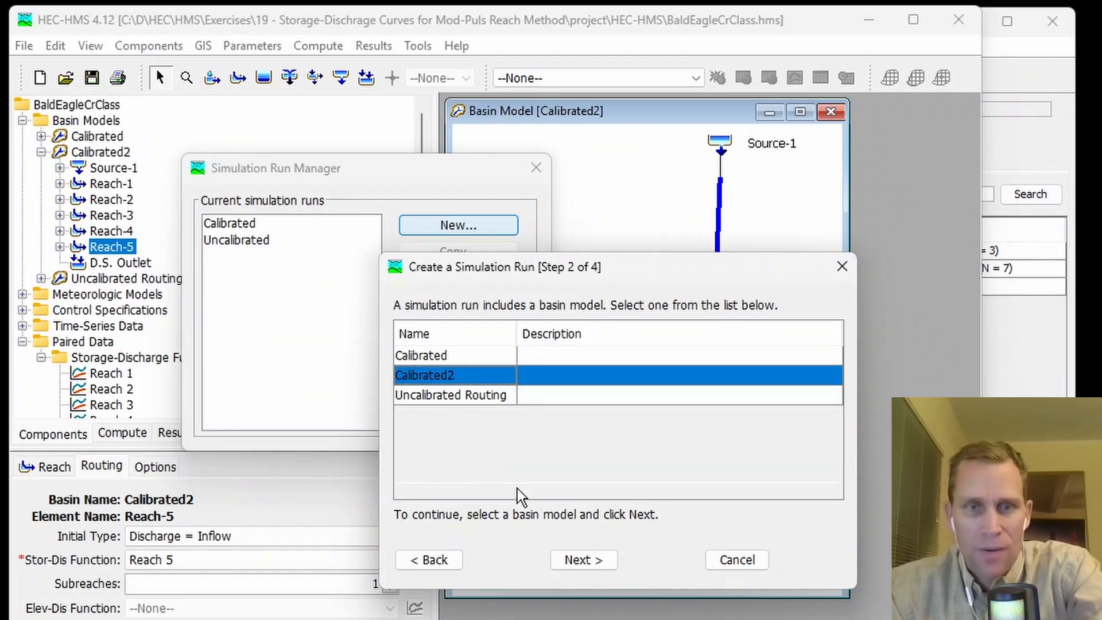
{"action": "left_click", "coordinate": [580, 561]}
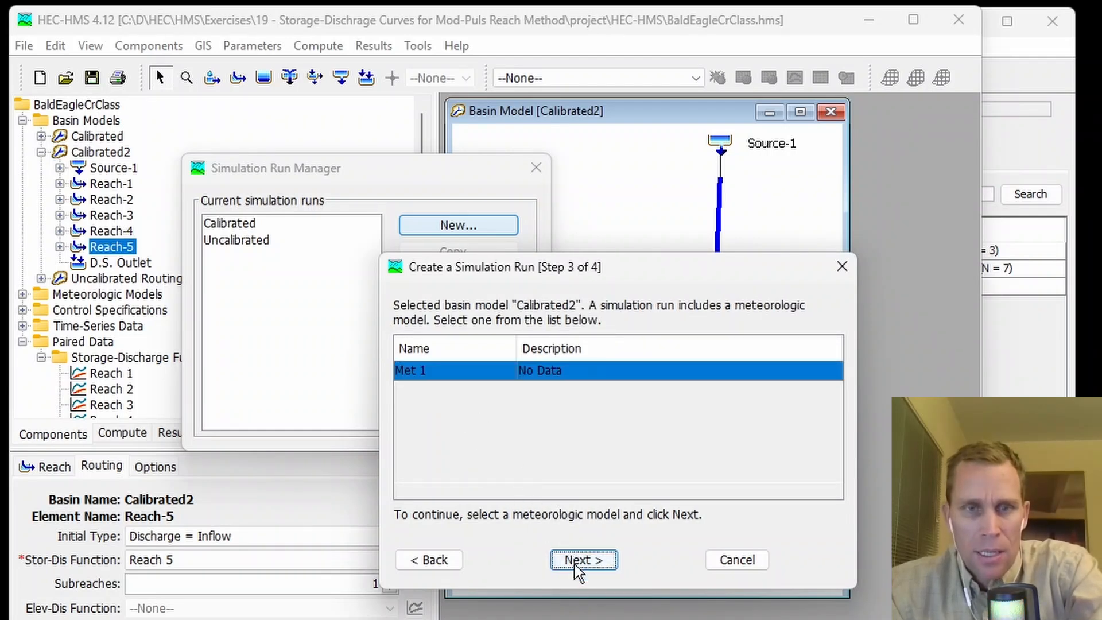
{"action": "left_click", "coordinate": [577, 561]}
{"action": "left_click", "coordinate": [574, 561]}
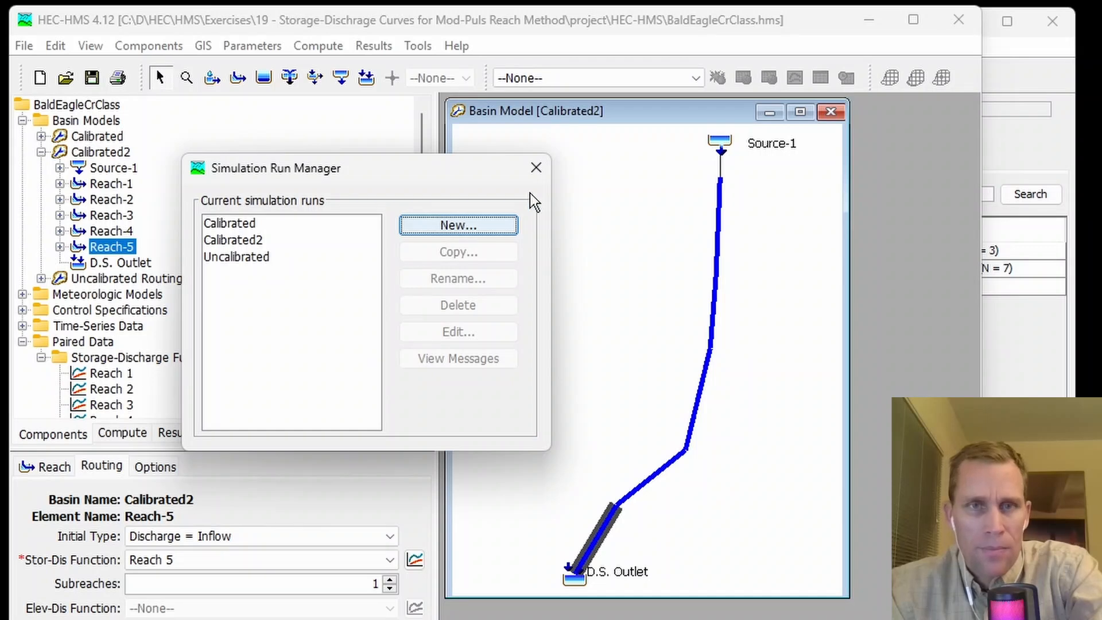
{"action": "left_click", "coordinate": [535, 167]}
Select the Calibrated2 simulation run and compute it.
{"action": "left_click", "coordinate": [597, 78]}
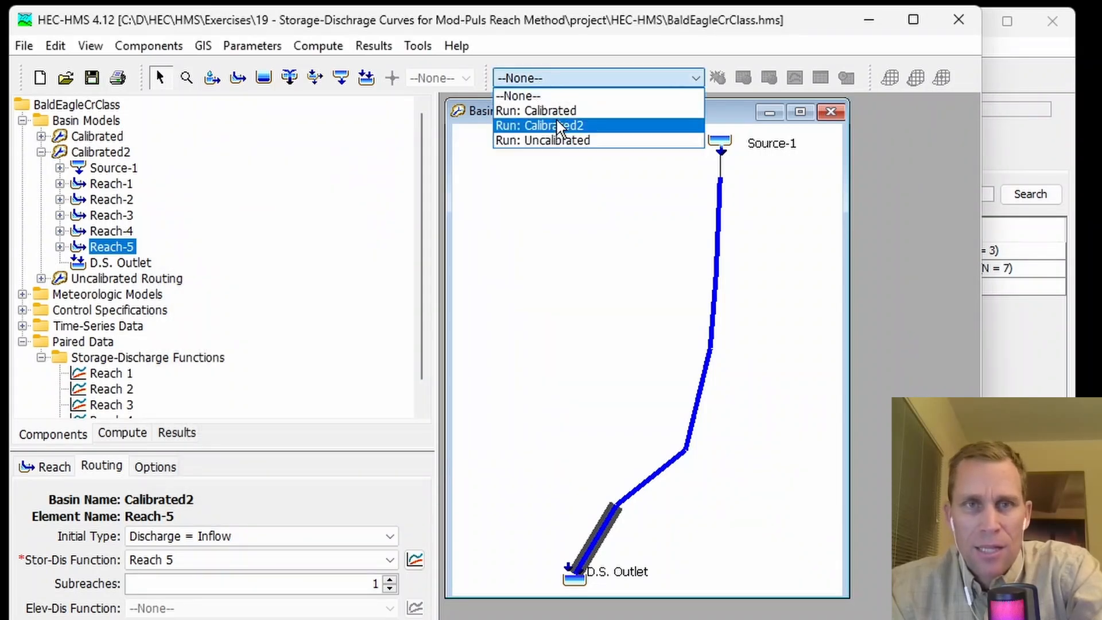
{"action": "left_click", "coordinate": [560, 127]}
{"action": "left_click", "coordinate": [718, 78]}
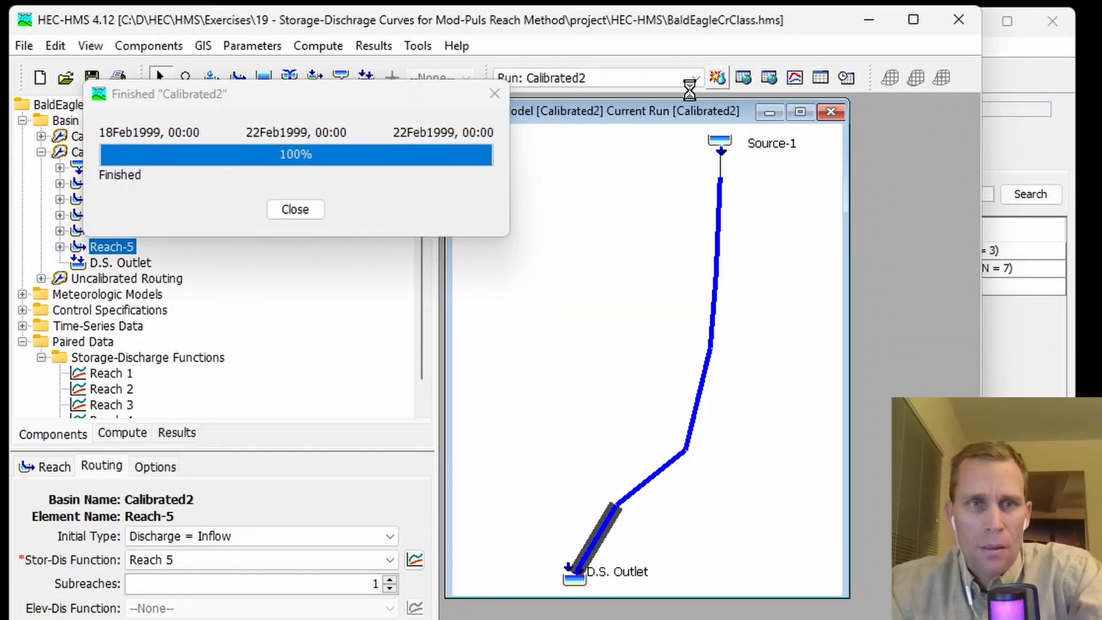
Switch to HEC-DSSVue and open Calibrated2.dss from the HEC-HMS project folder.
{"action": "key", "text": "alt+Tab"}
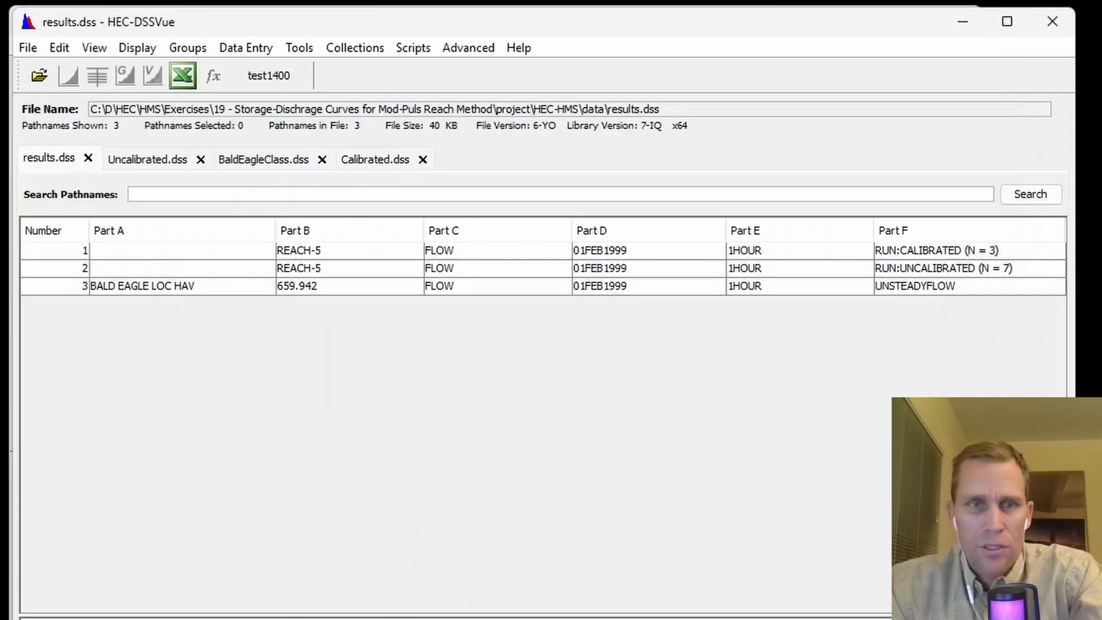
{"action": "left_click", "coordinate": [39, 77]}
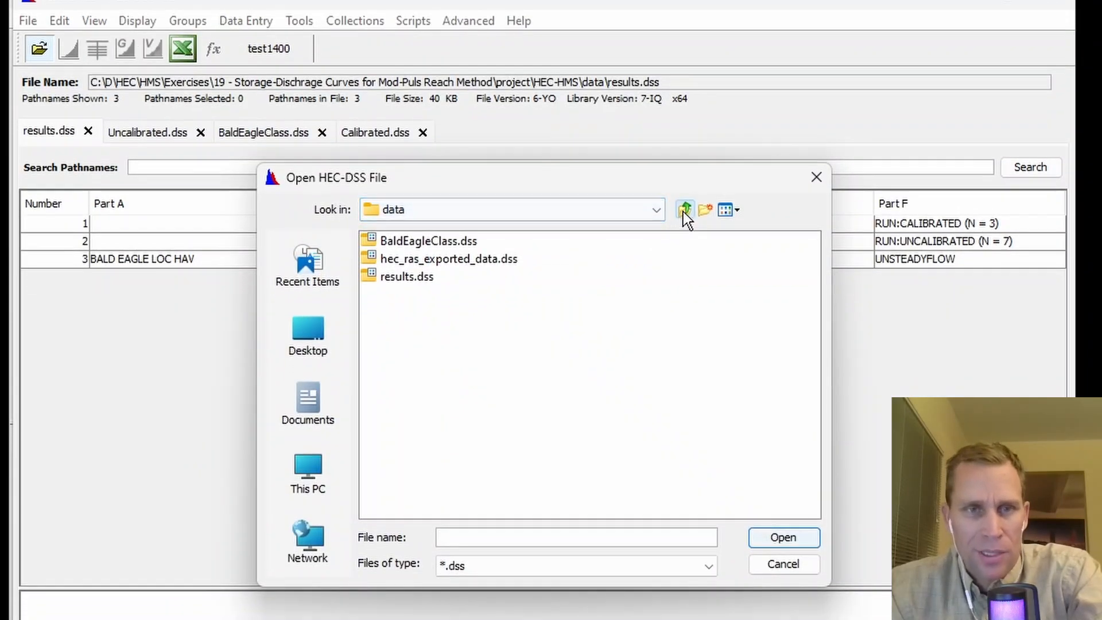
{"action": "left_click", "coordinate": [685, 210]}
{"action": "left_click", "coordinate": [412, 493]}
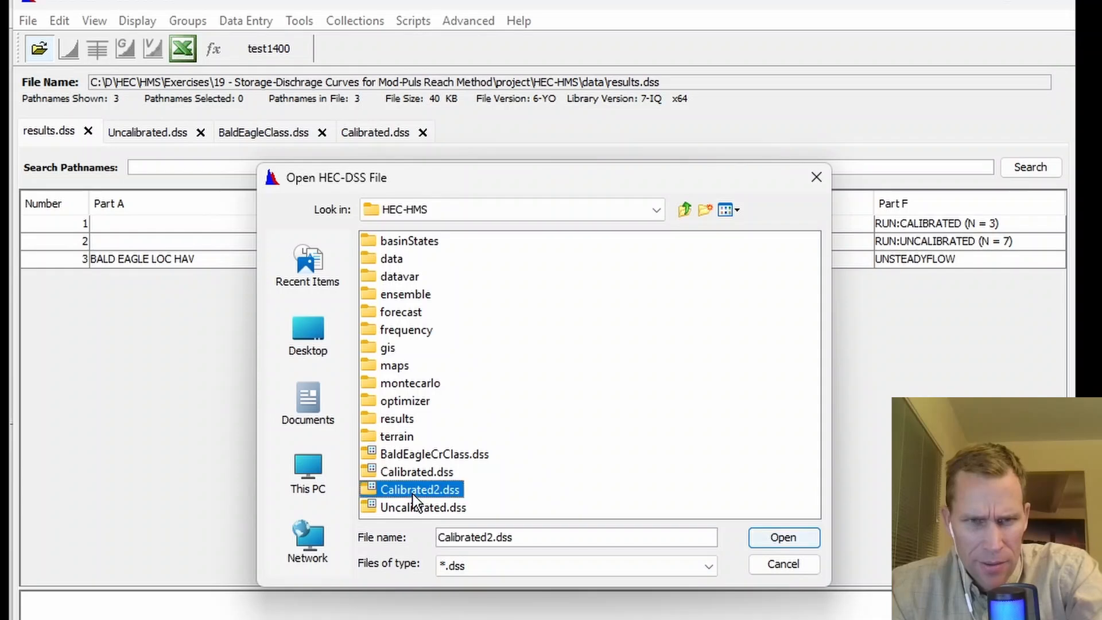
{"action": "left_click", "coordinate": [775, 537]}
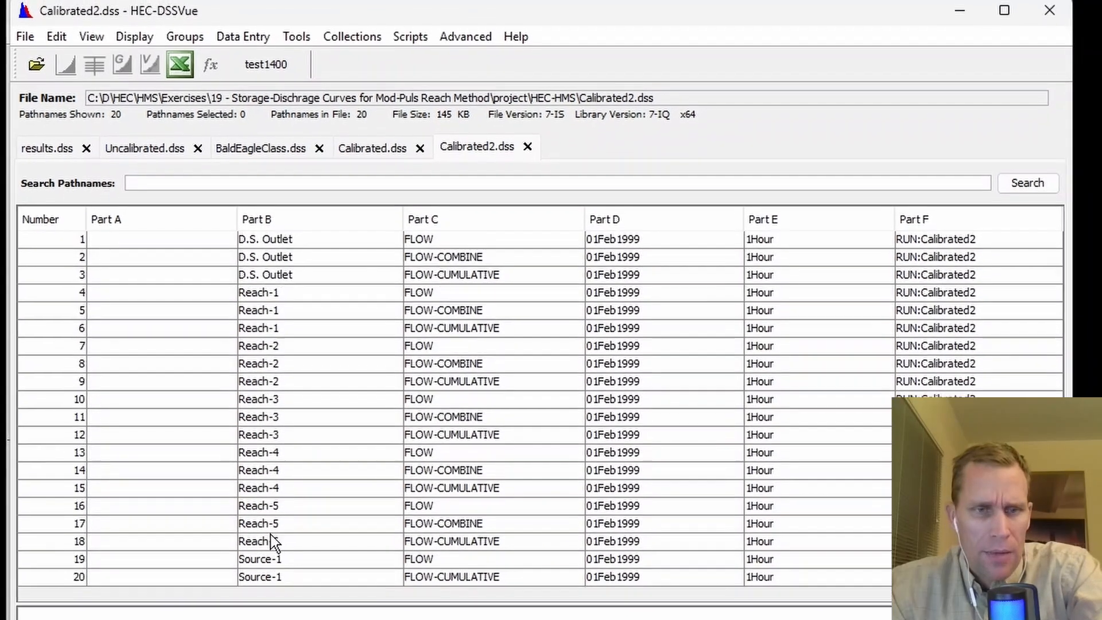
Copy the Reach-5 FLOW record from Calibrated2.dss into results.dss in the data folder.
{"action": "left_click", "coordinate": [267, 528]}
{"action": "left_click", "coordinate": [261, 516]}
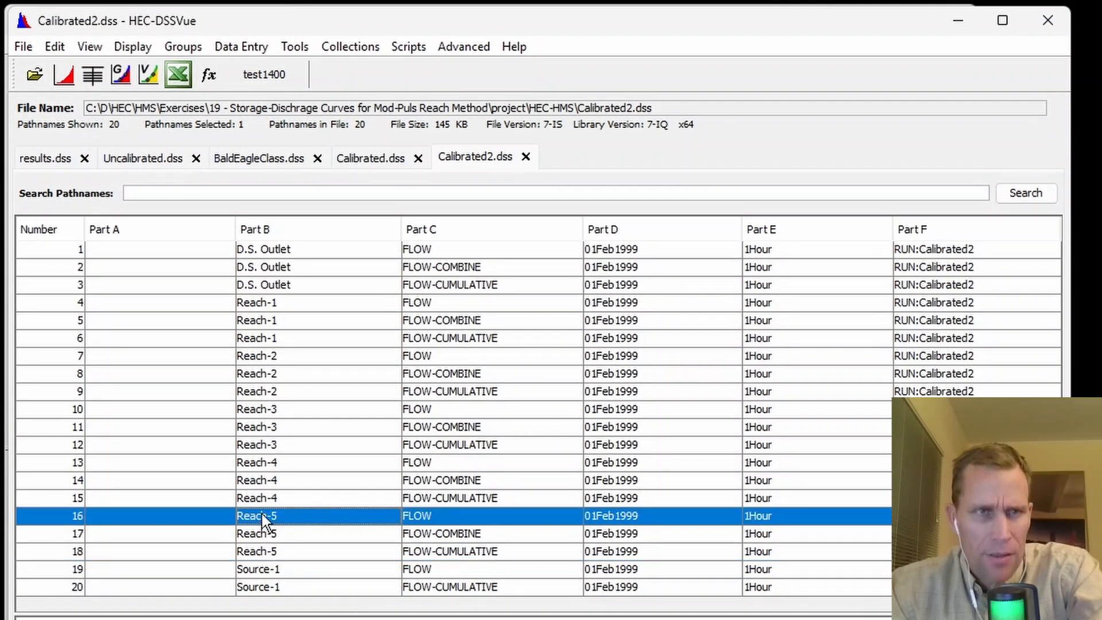
{"action": "left_click", "coordinate": [56, 47]}
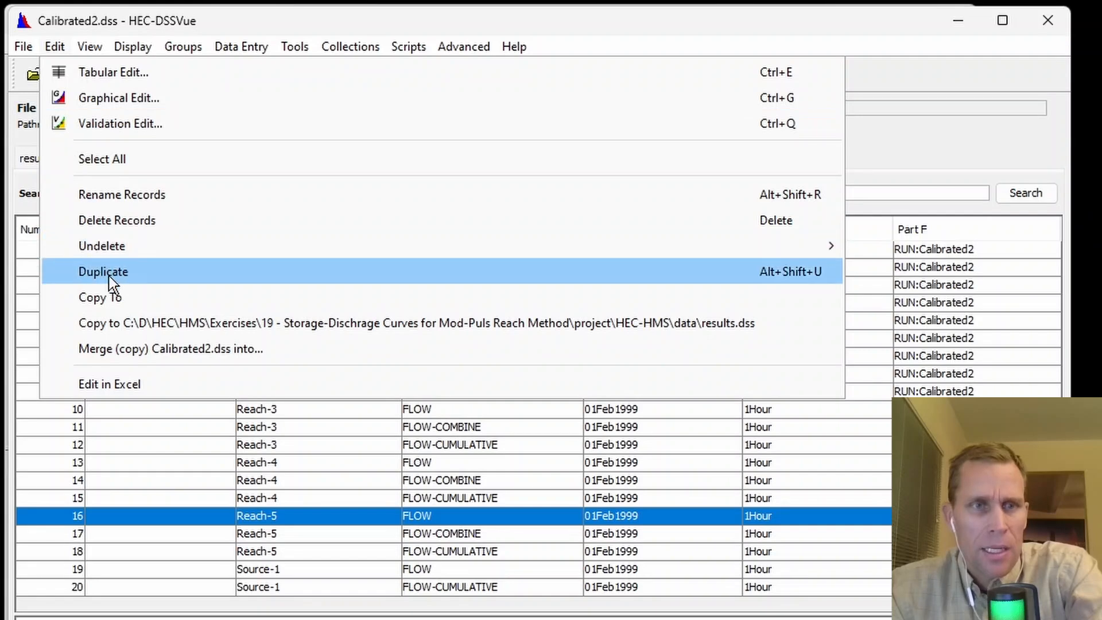
{"action": "left_click", "coordinate": [111, 295]}
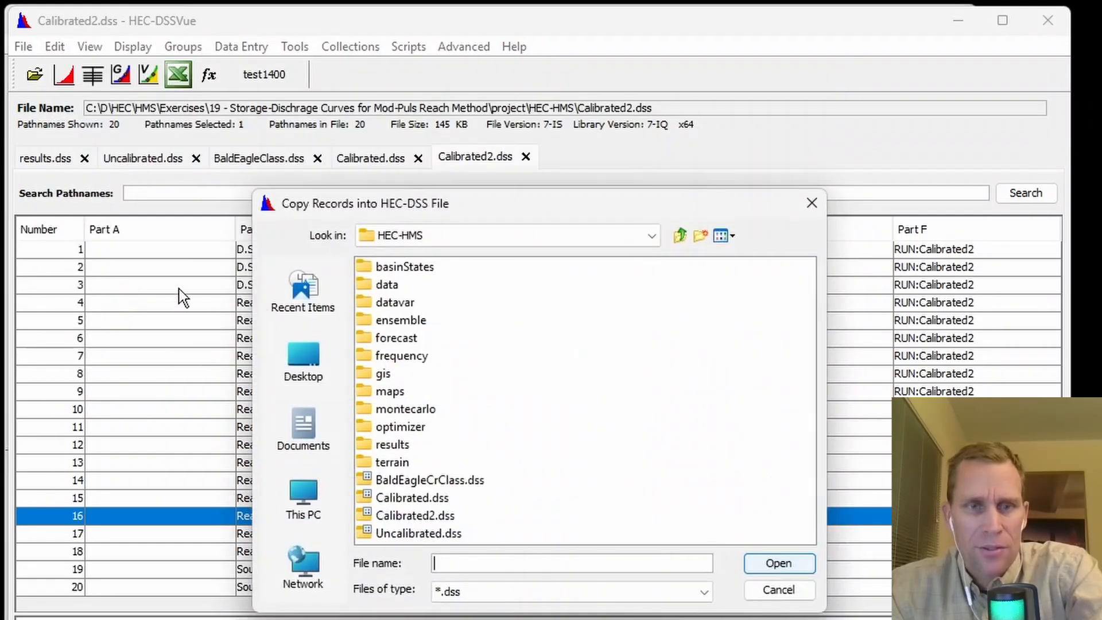
{"action": "double_click", "coordinate": [394, 284]}
{"action": "left_click", "coordinate": [402, 302]}
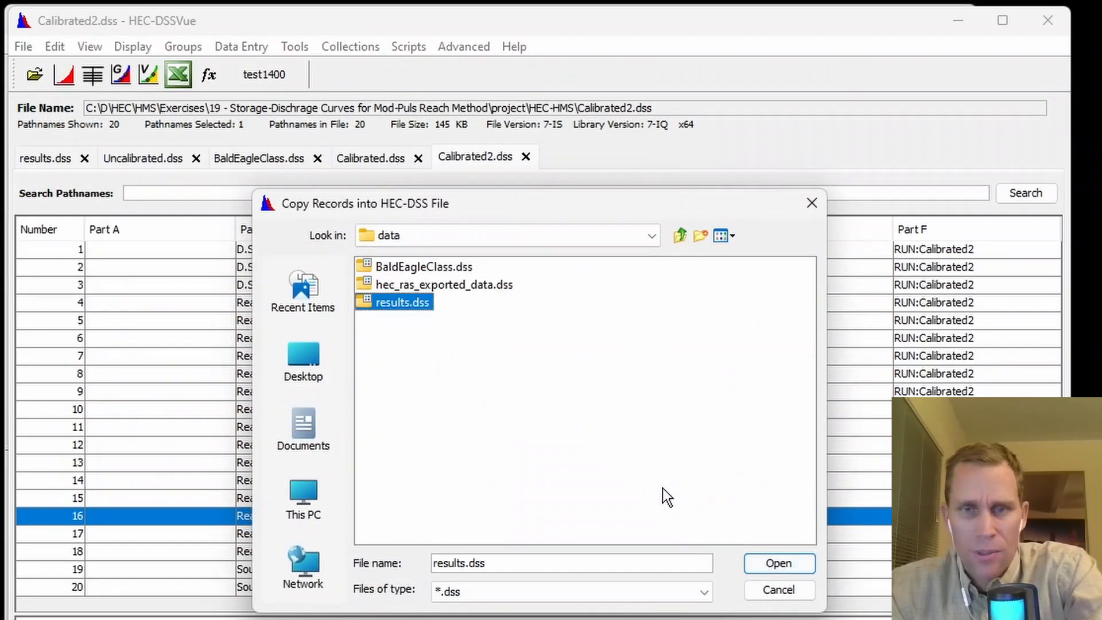
{"action": "left_click", "coordinate": [772, 561]}
{"action": "left_click", "coordinate": [685, 444]}
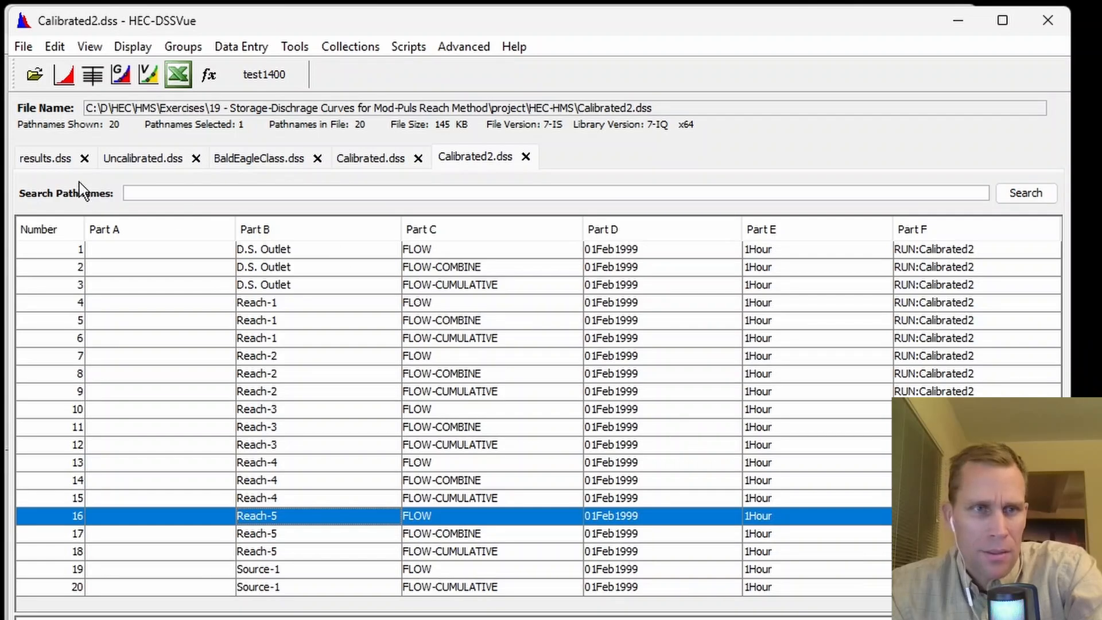
Return to results.dss and refresh its catalog.
{"action": "left_click", "coordinate": [61, 158]}
{"action": "left_click", "coordinate": [90, 47]}
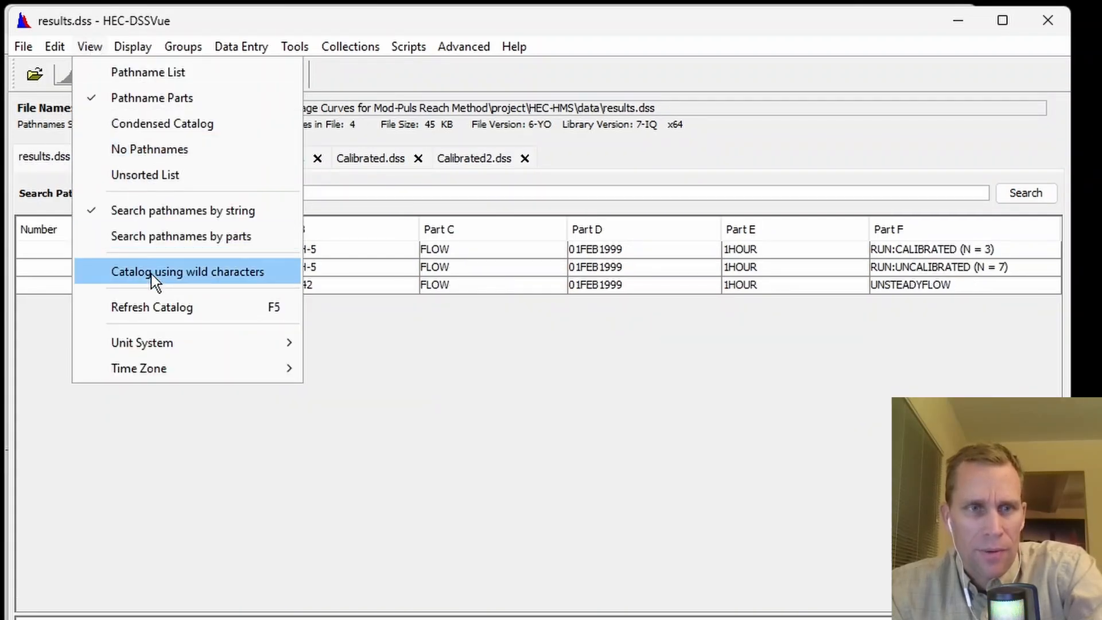
{"action": "left_click", "coordinate": [163, 305]}
Rename the F part of the Calibrated2 Reach-5 record in results.dss to RUN:CALIBRATED2 (N = 1).
{"action": "left_click", "coordinate": [958, 268]}
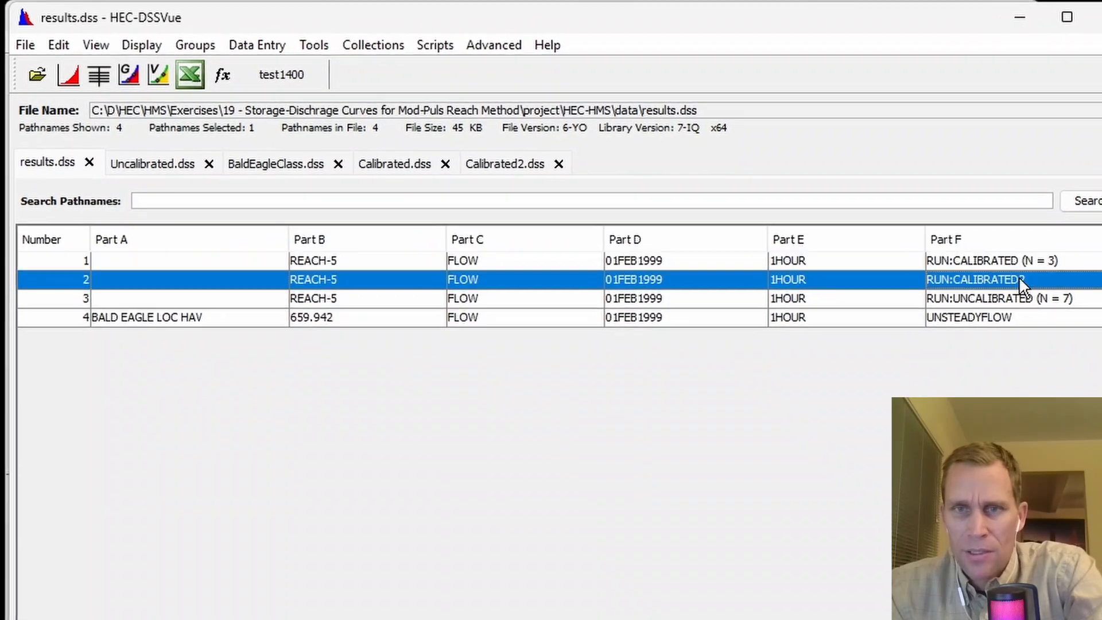
{"action": "right_click", "coordinate": [959, 269]}
{"action": "left_click", "coordinate": [1085, 453]}
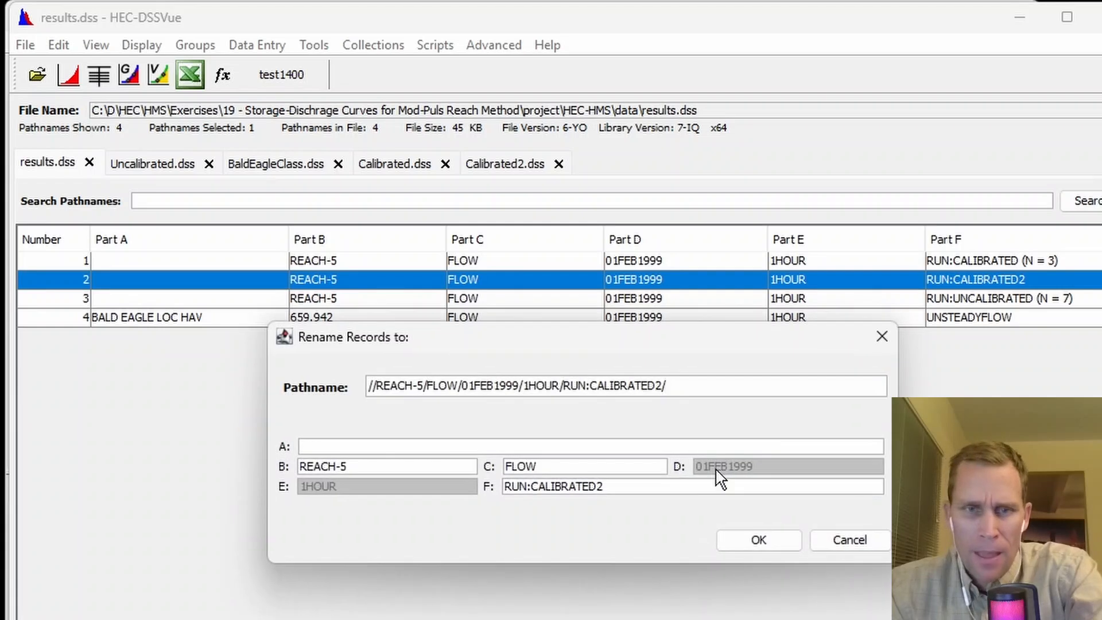
{"action": "left_click", "coordinate": [689, 485]}
{"action": "type", "text": "("}
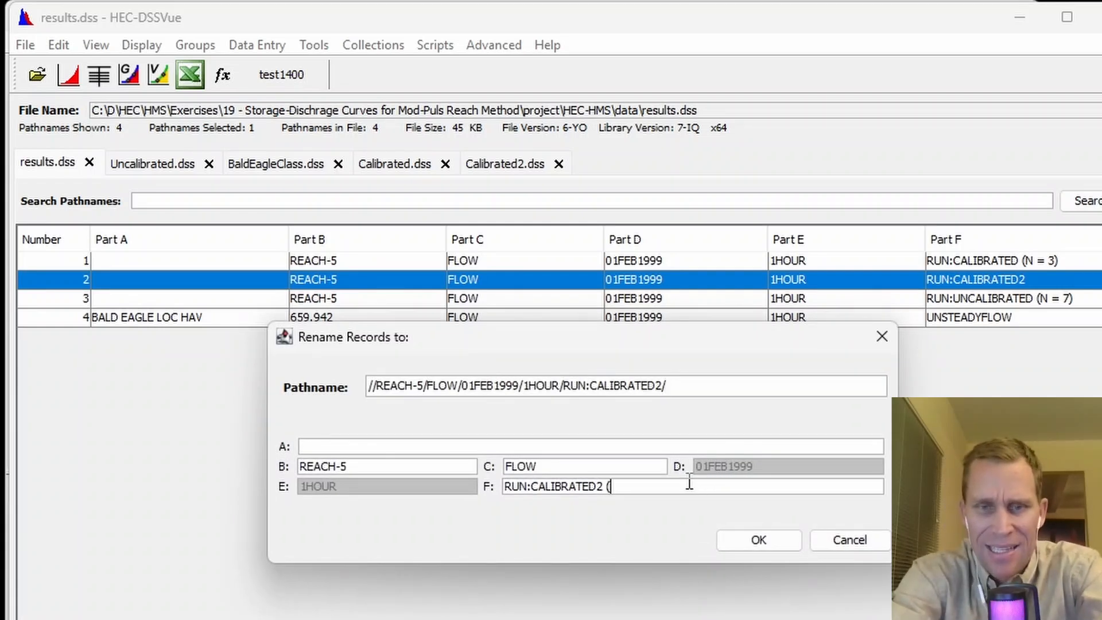
{"action": "type", "text": "n = 1)"}
{"action": "left_click", "coordinate": [747, 541]}
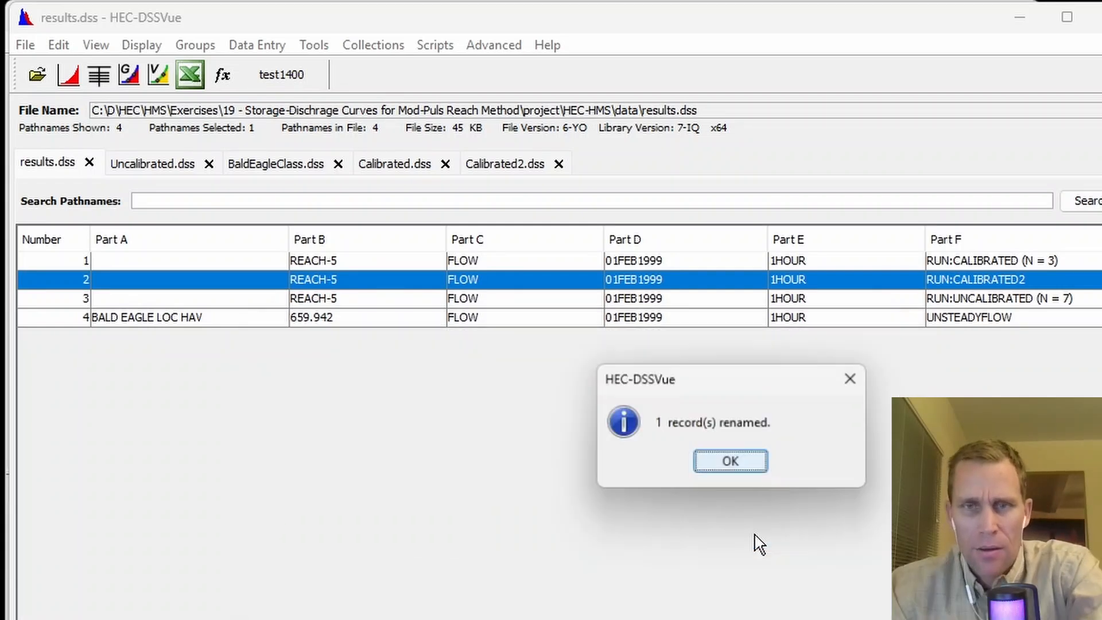
{"action": "left_click", "coordinate": [744, 459]}
Plot all four flow records in results.dss together and enlarge the plot window.
{"action": "left_click", "coordinate": [696, 319], "text": "shift"}
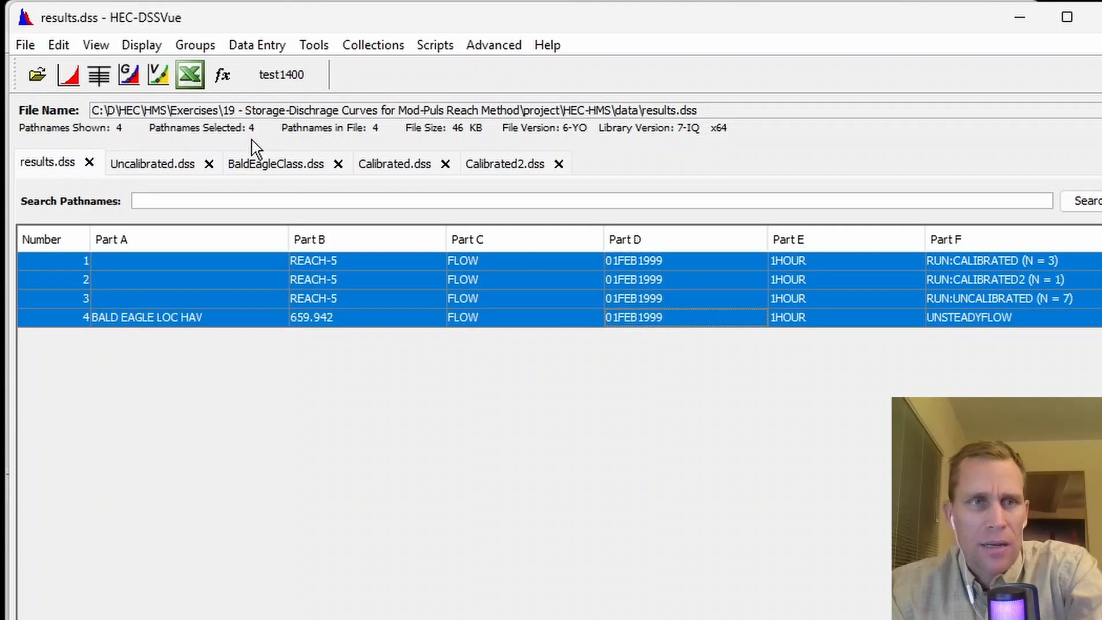
{"action": "left_click", "coordinate": [68, 75]}
{"action": "left_click_drag", "start_coordinate": [595, 578], "coordinate": [961, 618]}
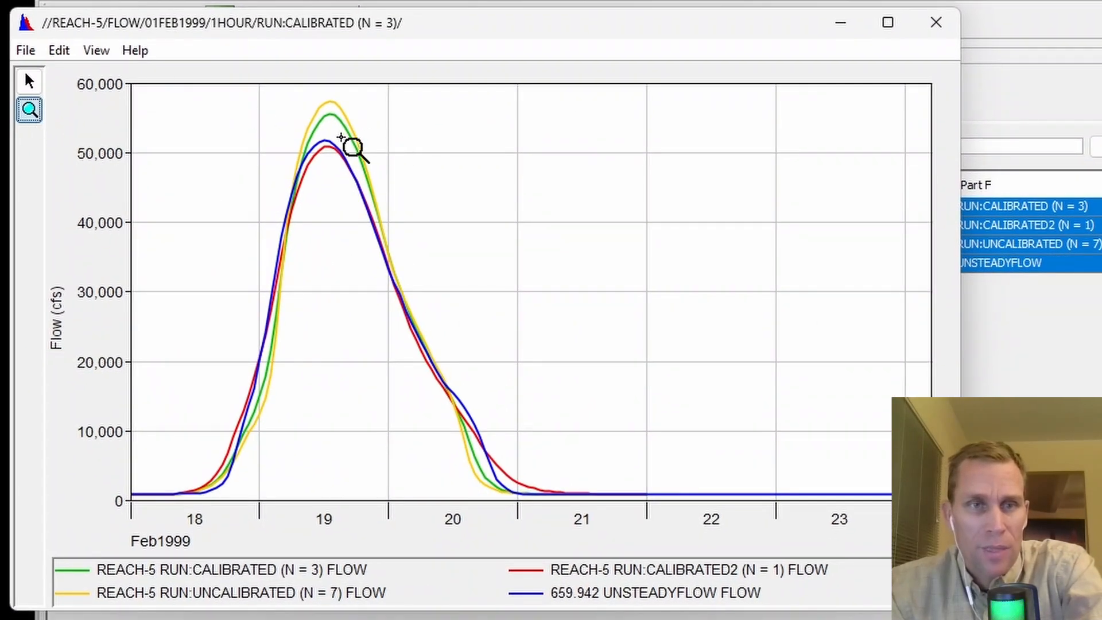
Examine the hydrograph peaks up close, highlighting the uncalibrated (N = 7), calibrated (N = 3) and Calibrated2 (N = 1) curves in turn.
{"action": "left_click_drag", "start_coordinate": [247, 178], "coordinate": [401, 111]}
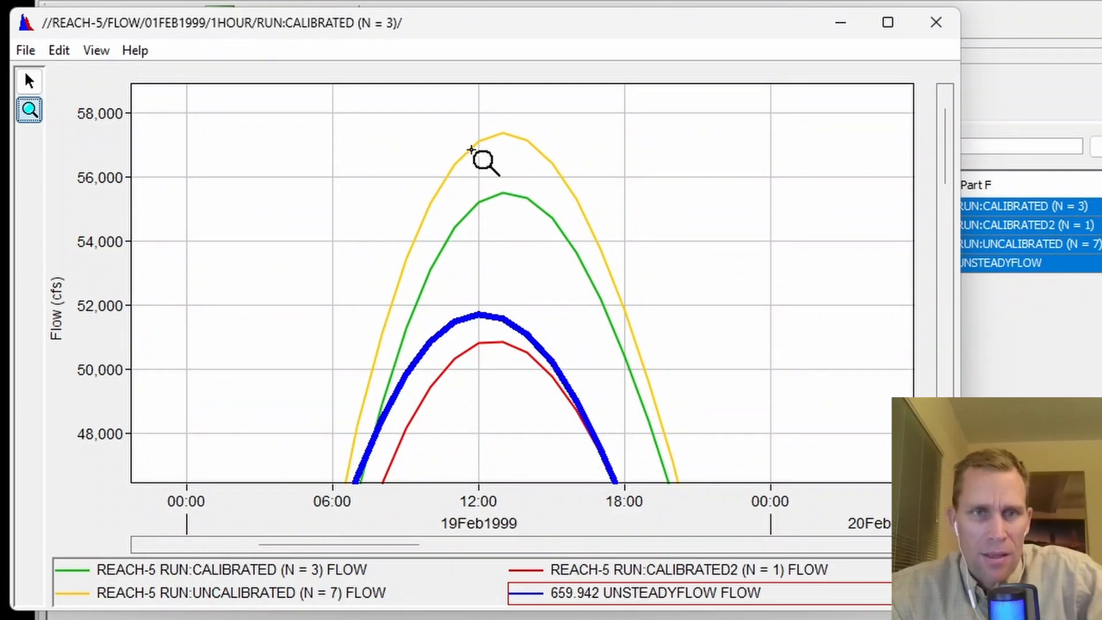
{"action": "left_click", "coordinate": [286, 596]}
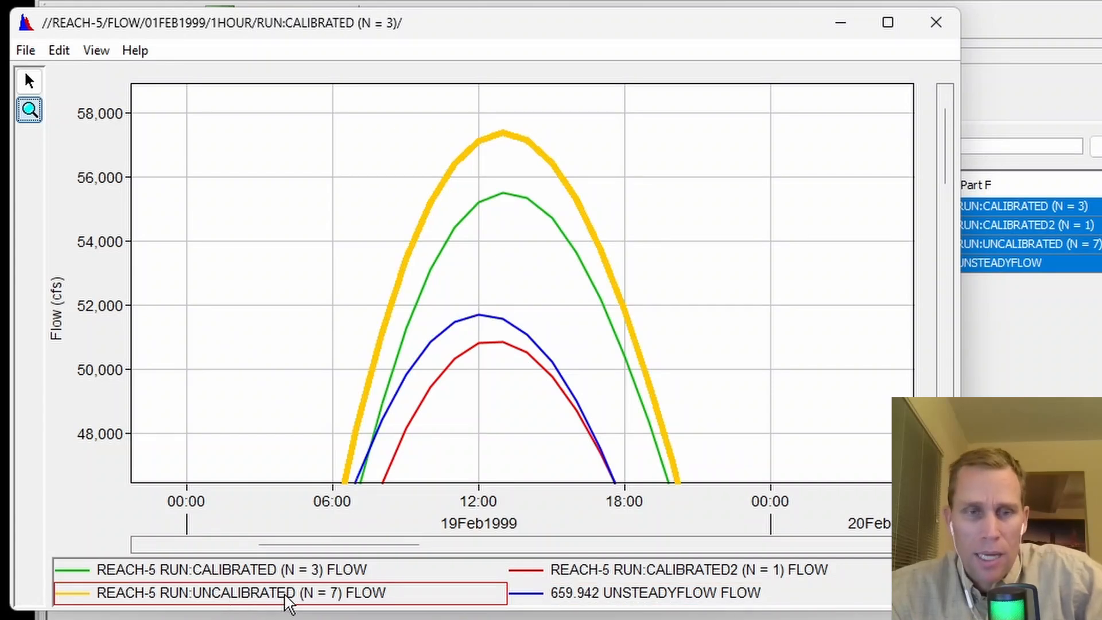
{"action": "left_click", "coordinate": [326, 572]}
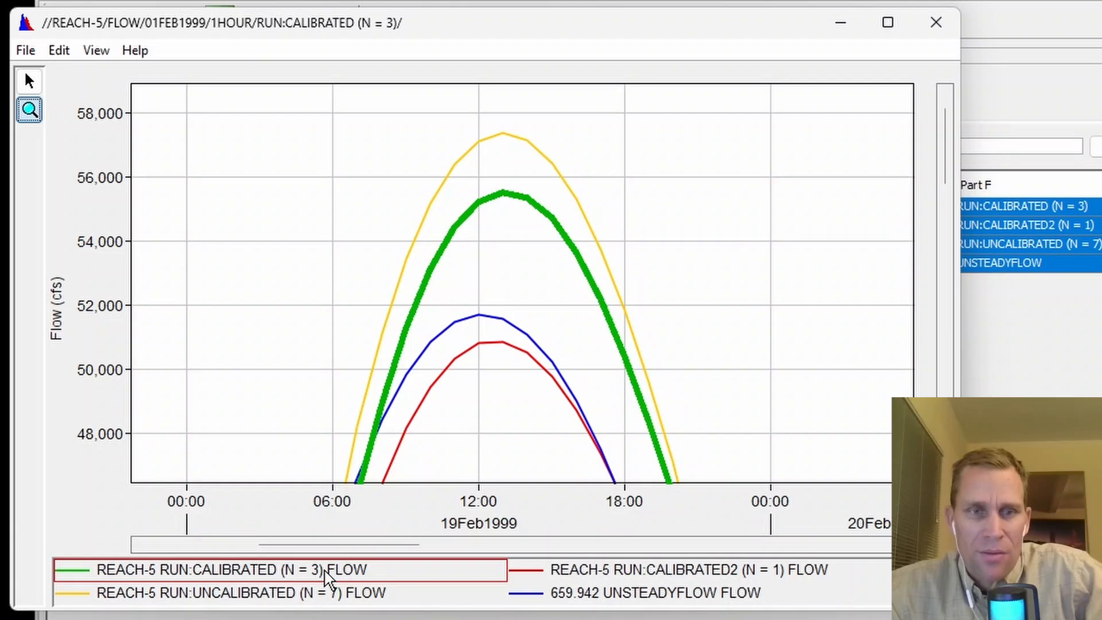
{"action": "left_click", "coordinate": [658, 572]}
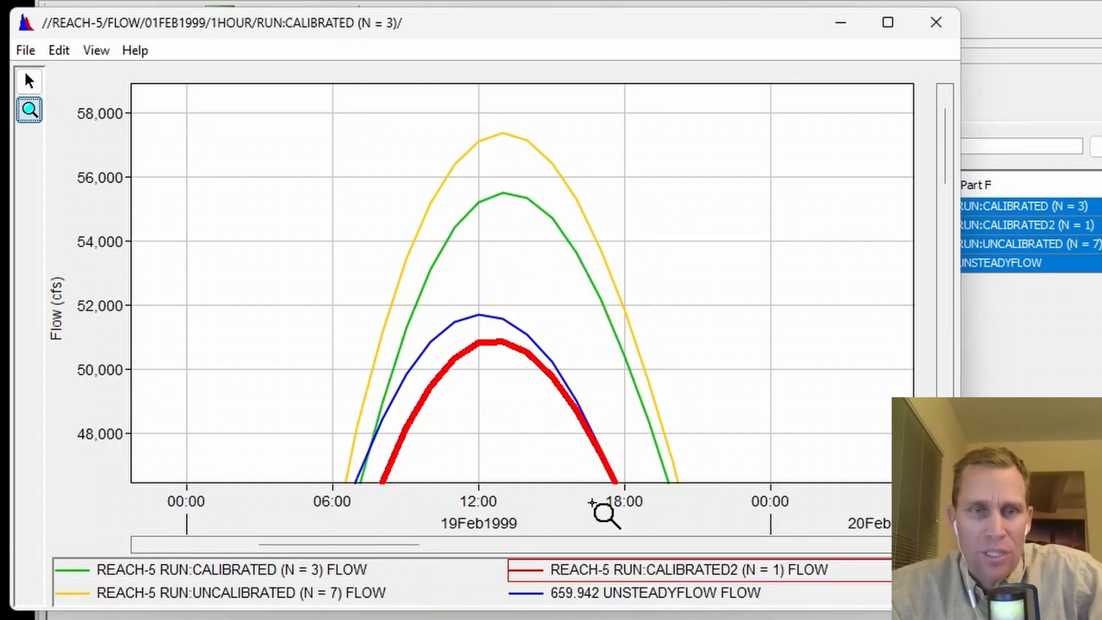